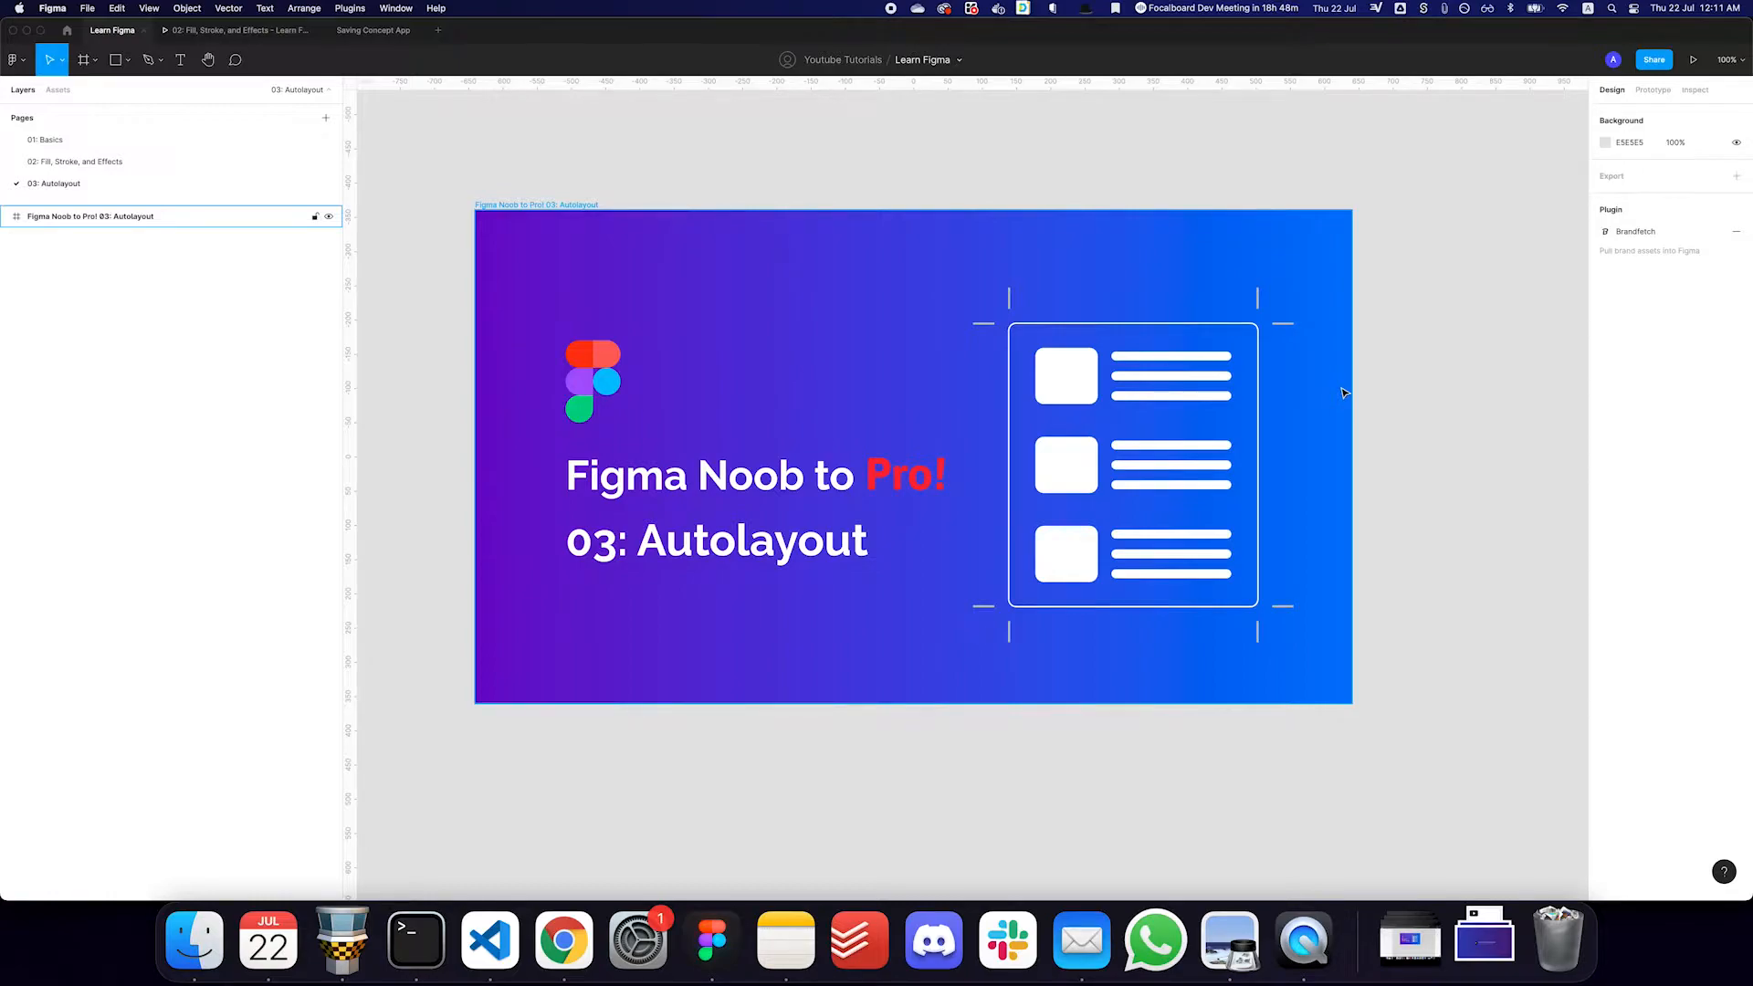
- Add a 1152 × 700 MacBook frame on the empty canvas beside the title frame
key("Escape")
scroll(1299, 396, "right", 10)
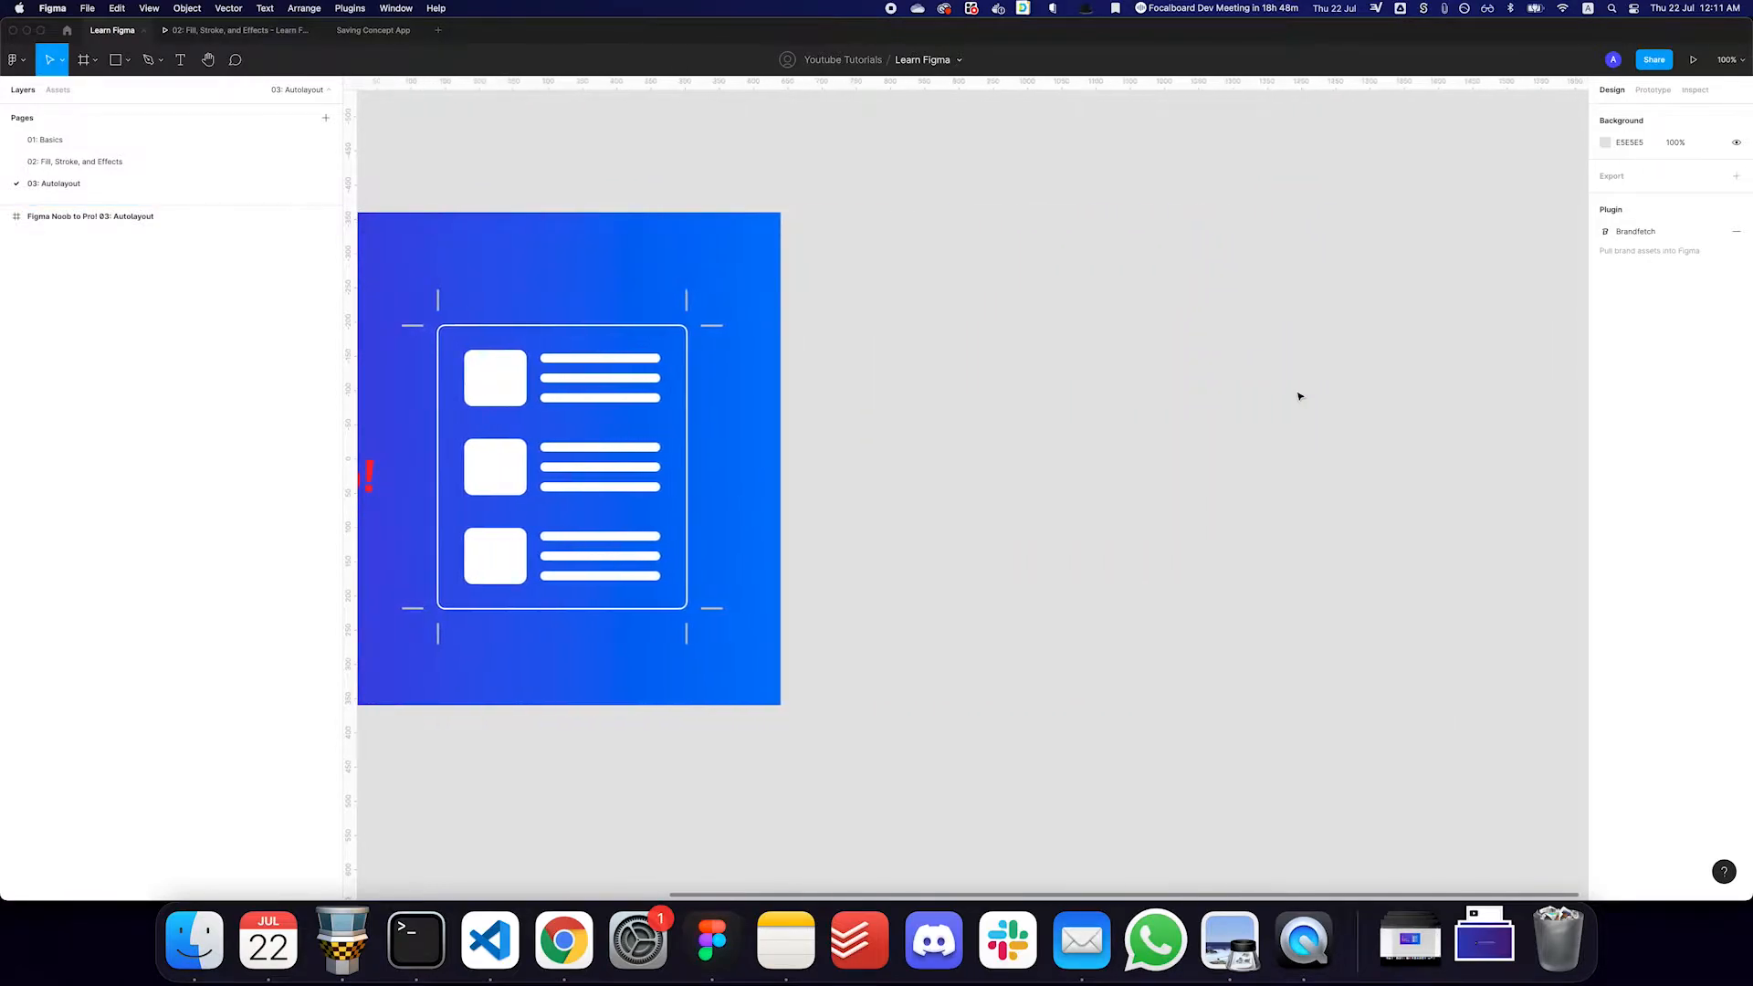
scroll(1299, 396, "right", 5)
key("f")
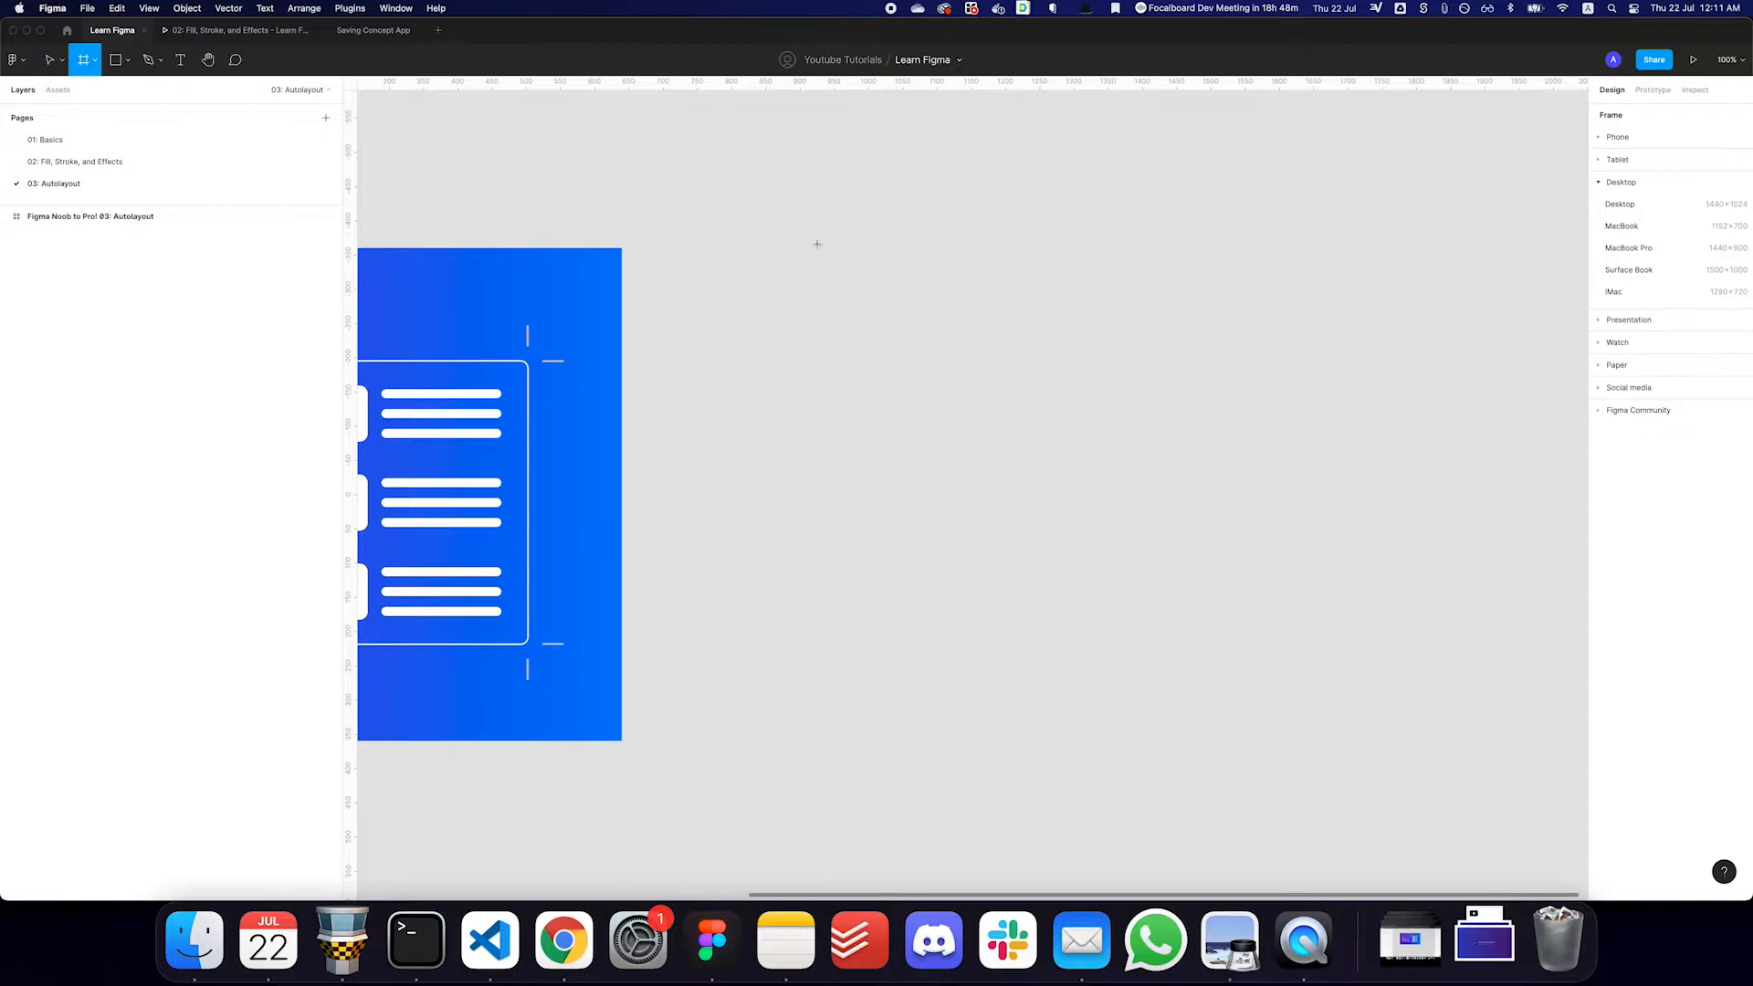
left_click(1675, 234)
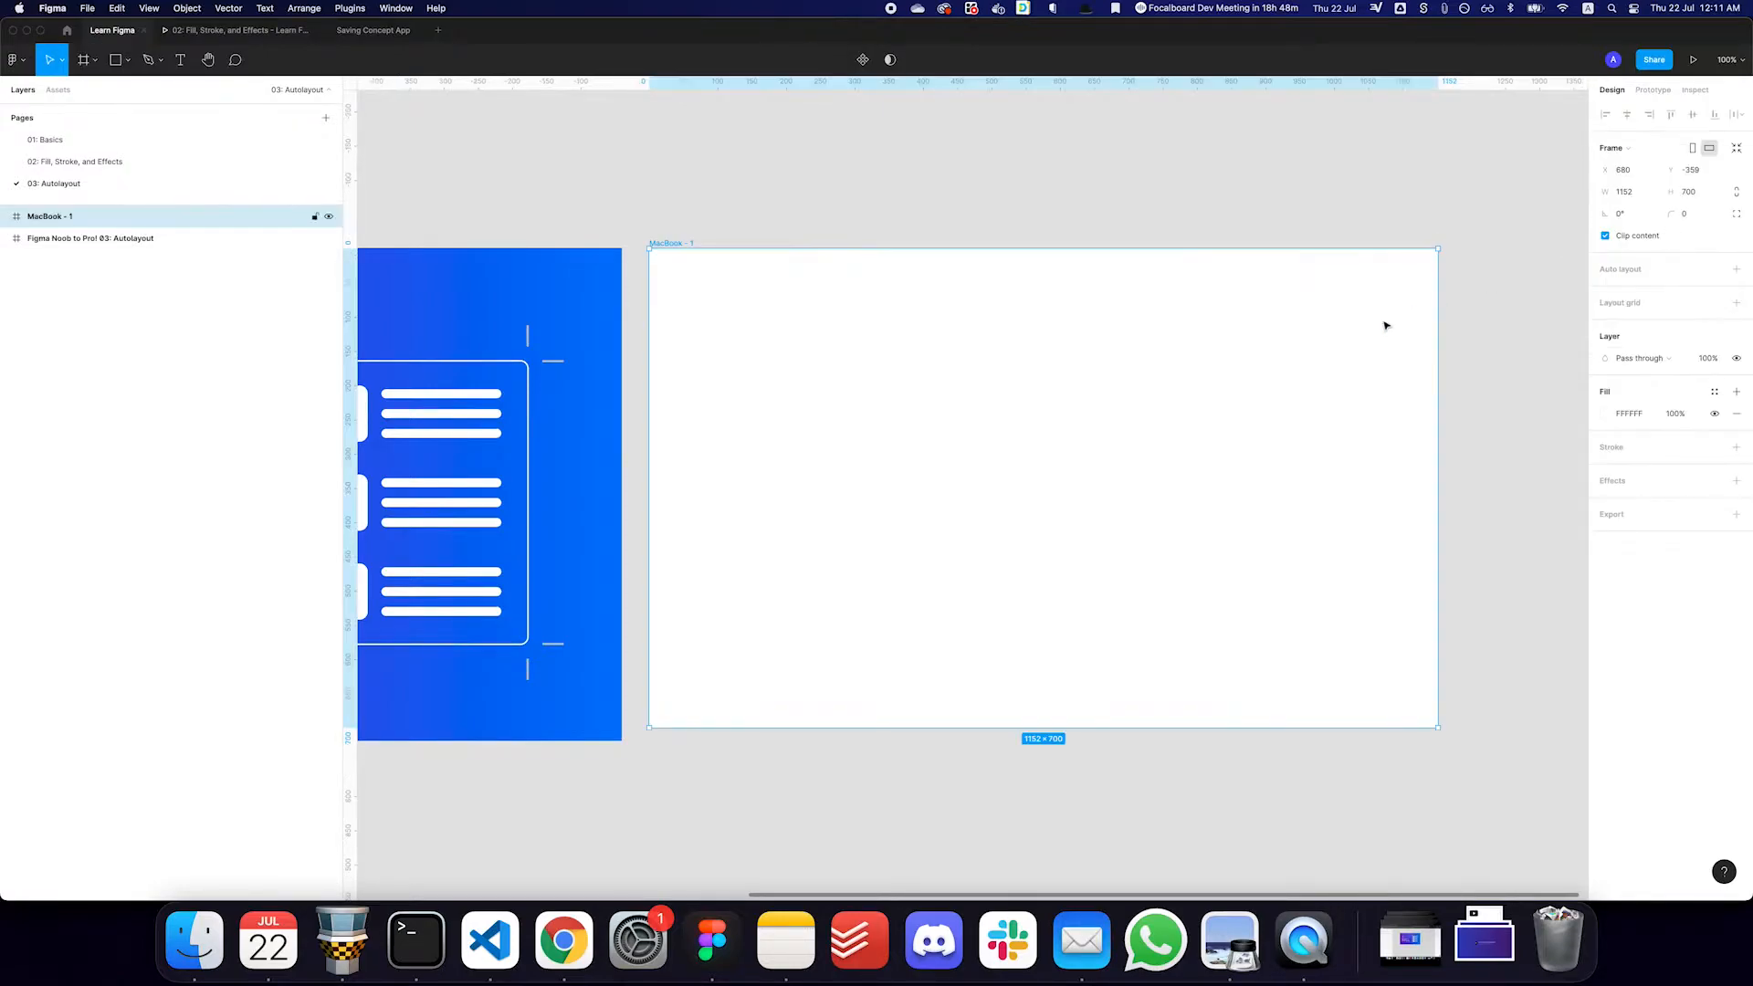
- Add a text layer reading "button" inside the MacBook frame
key("t")
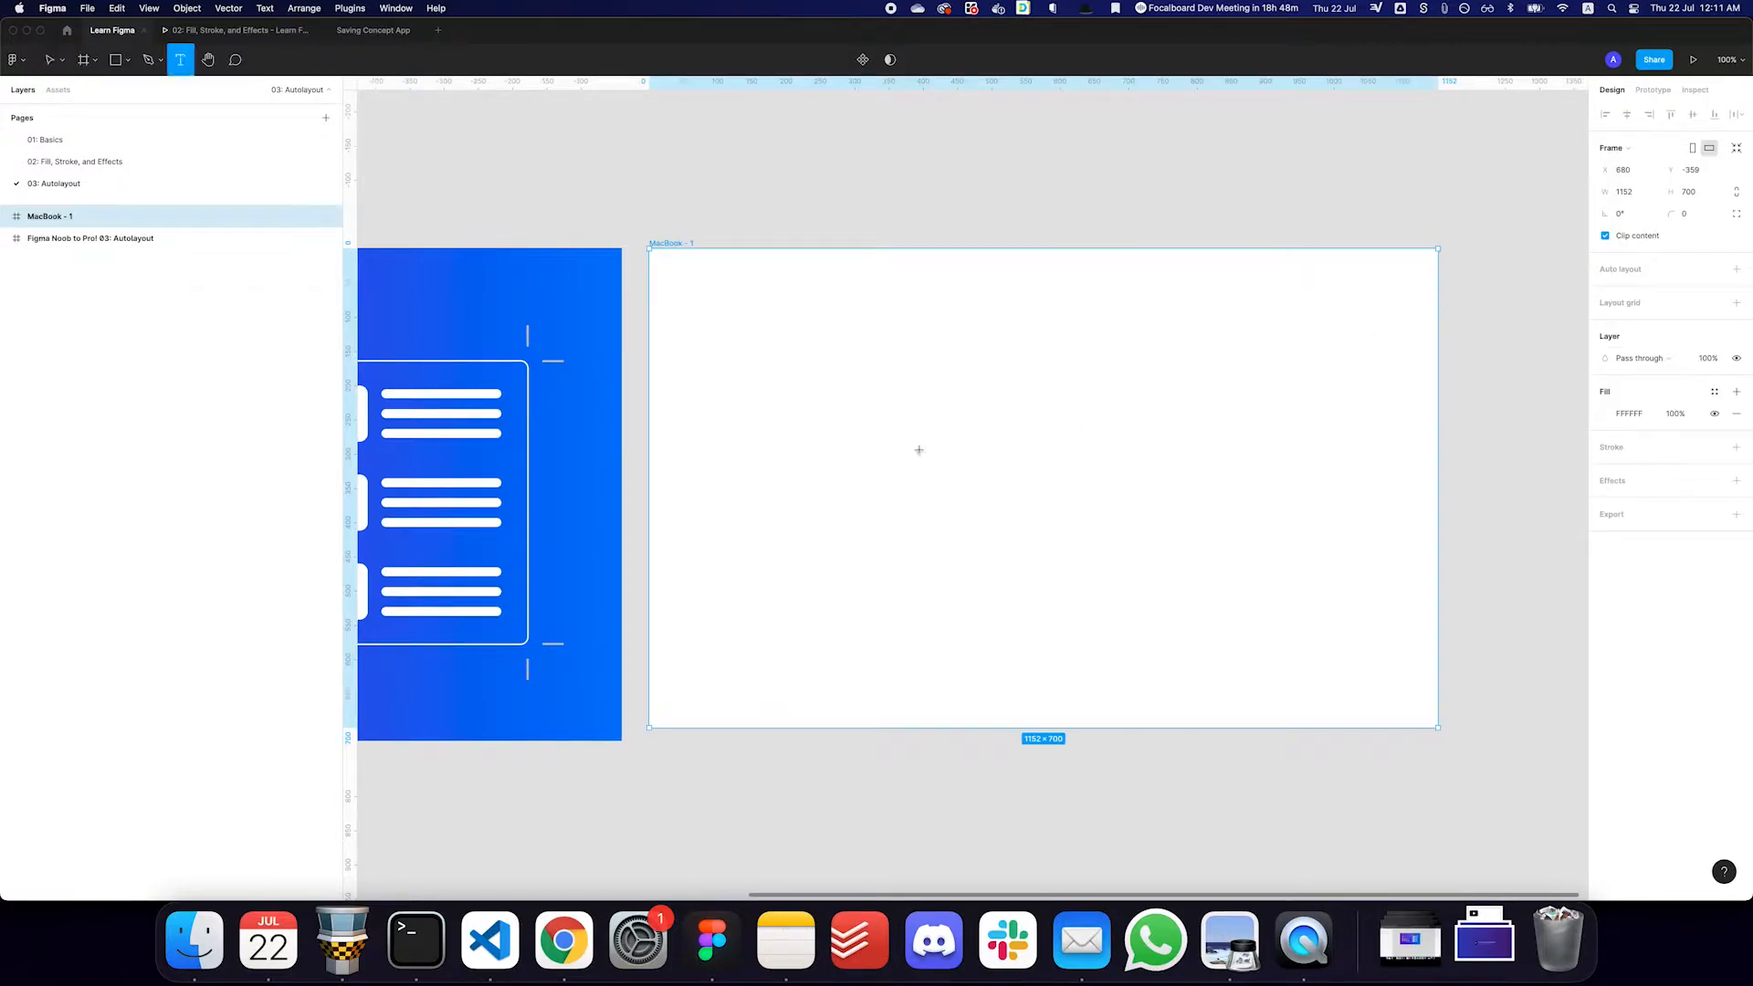
left_click(918, 456)
type("button")
key("Escape")
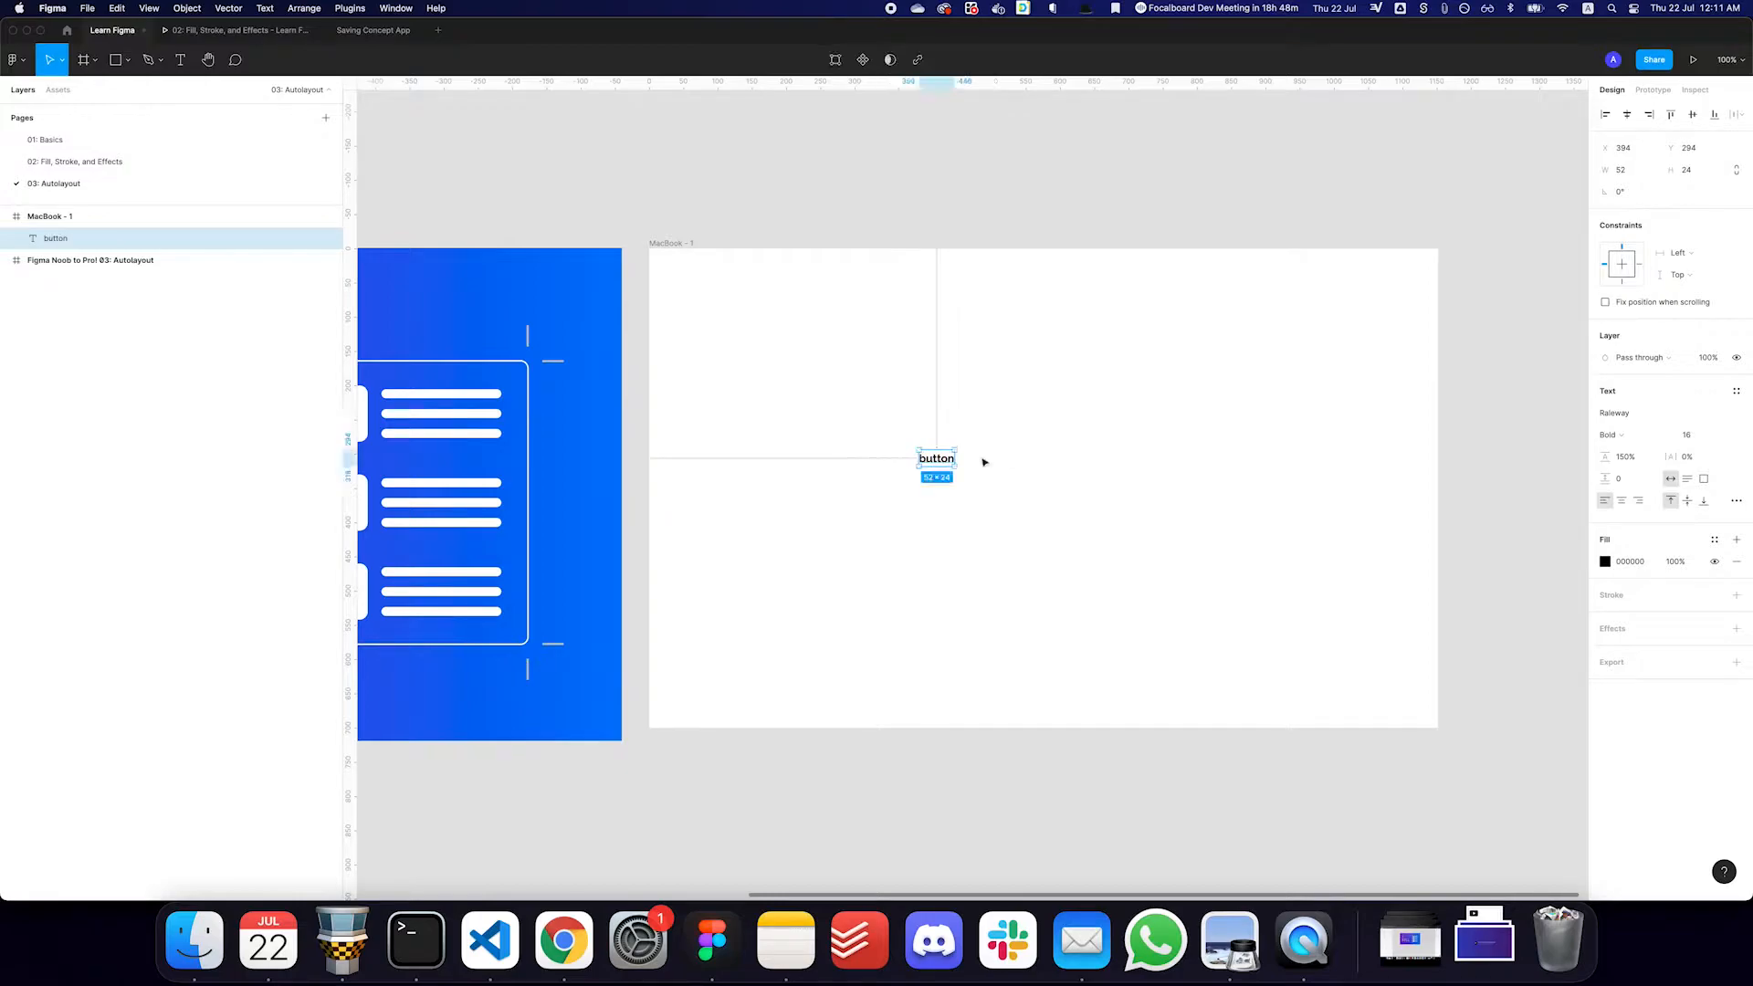
- Draw a frame about 111 × 69 around the button text and fill it with the Blue/Blue:500 color style
scroll(928, 453, "up", 5)
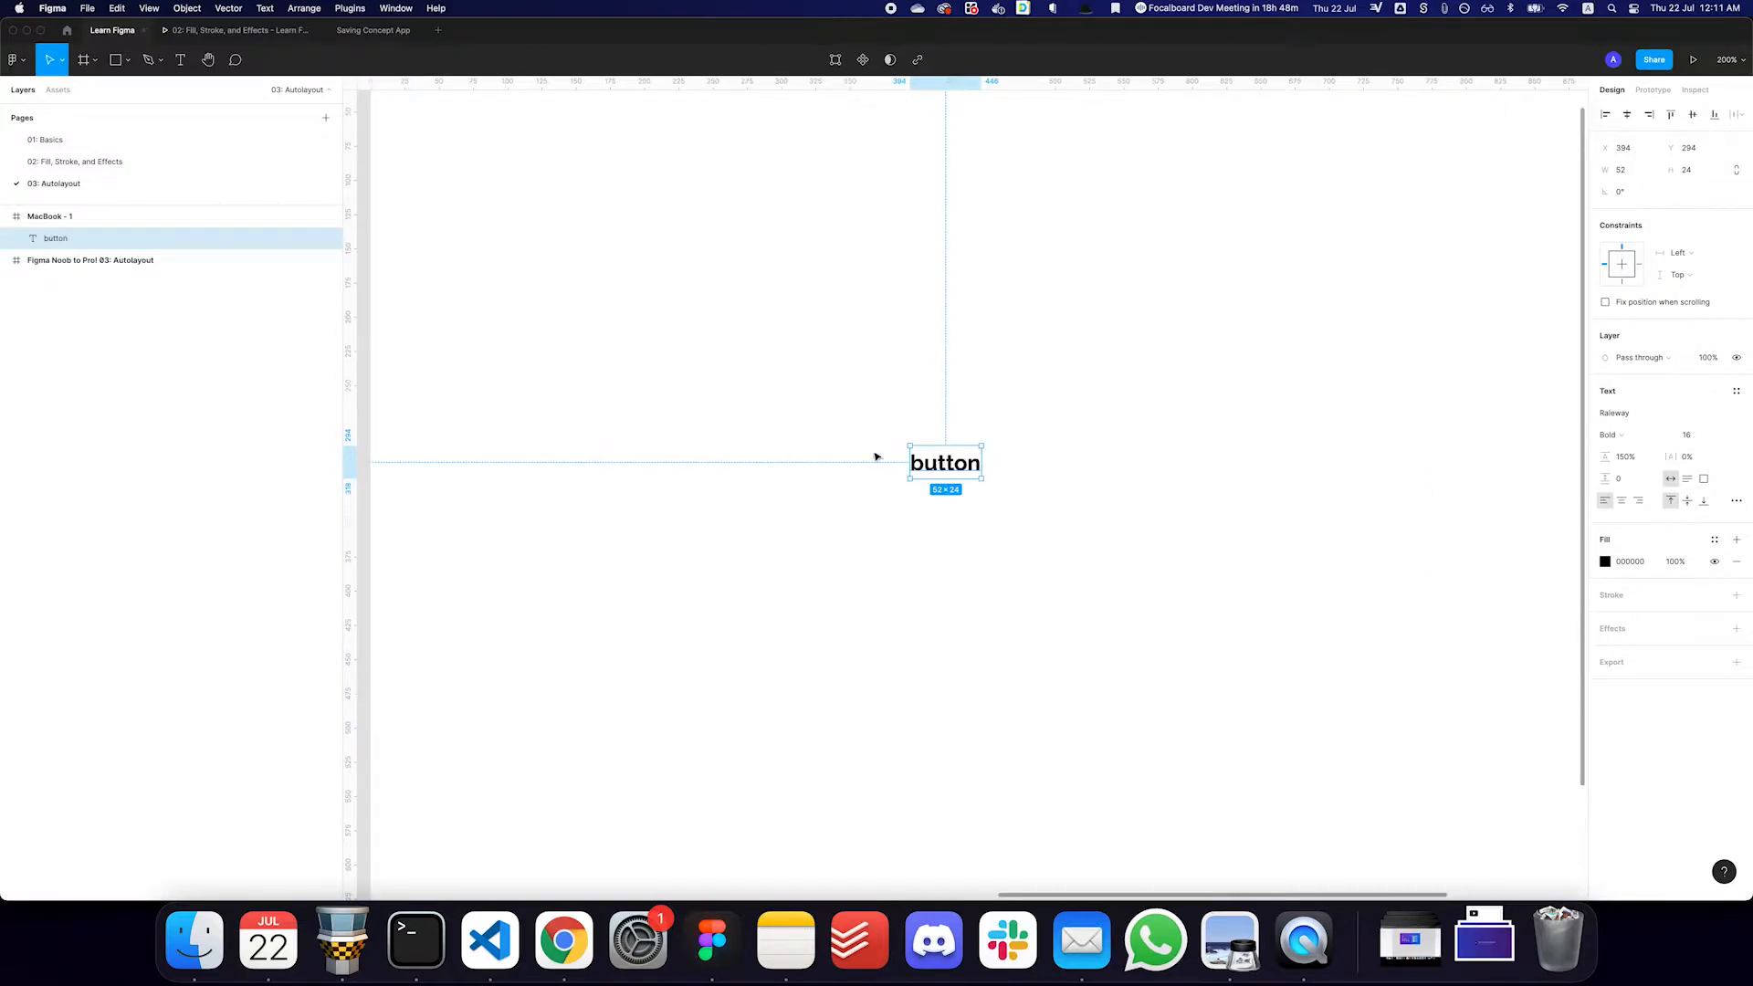
key("f")
left_click_drag(876, 417, 1029, 516)
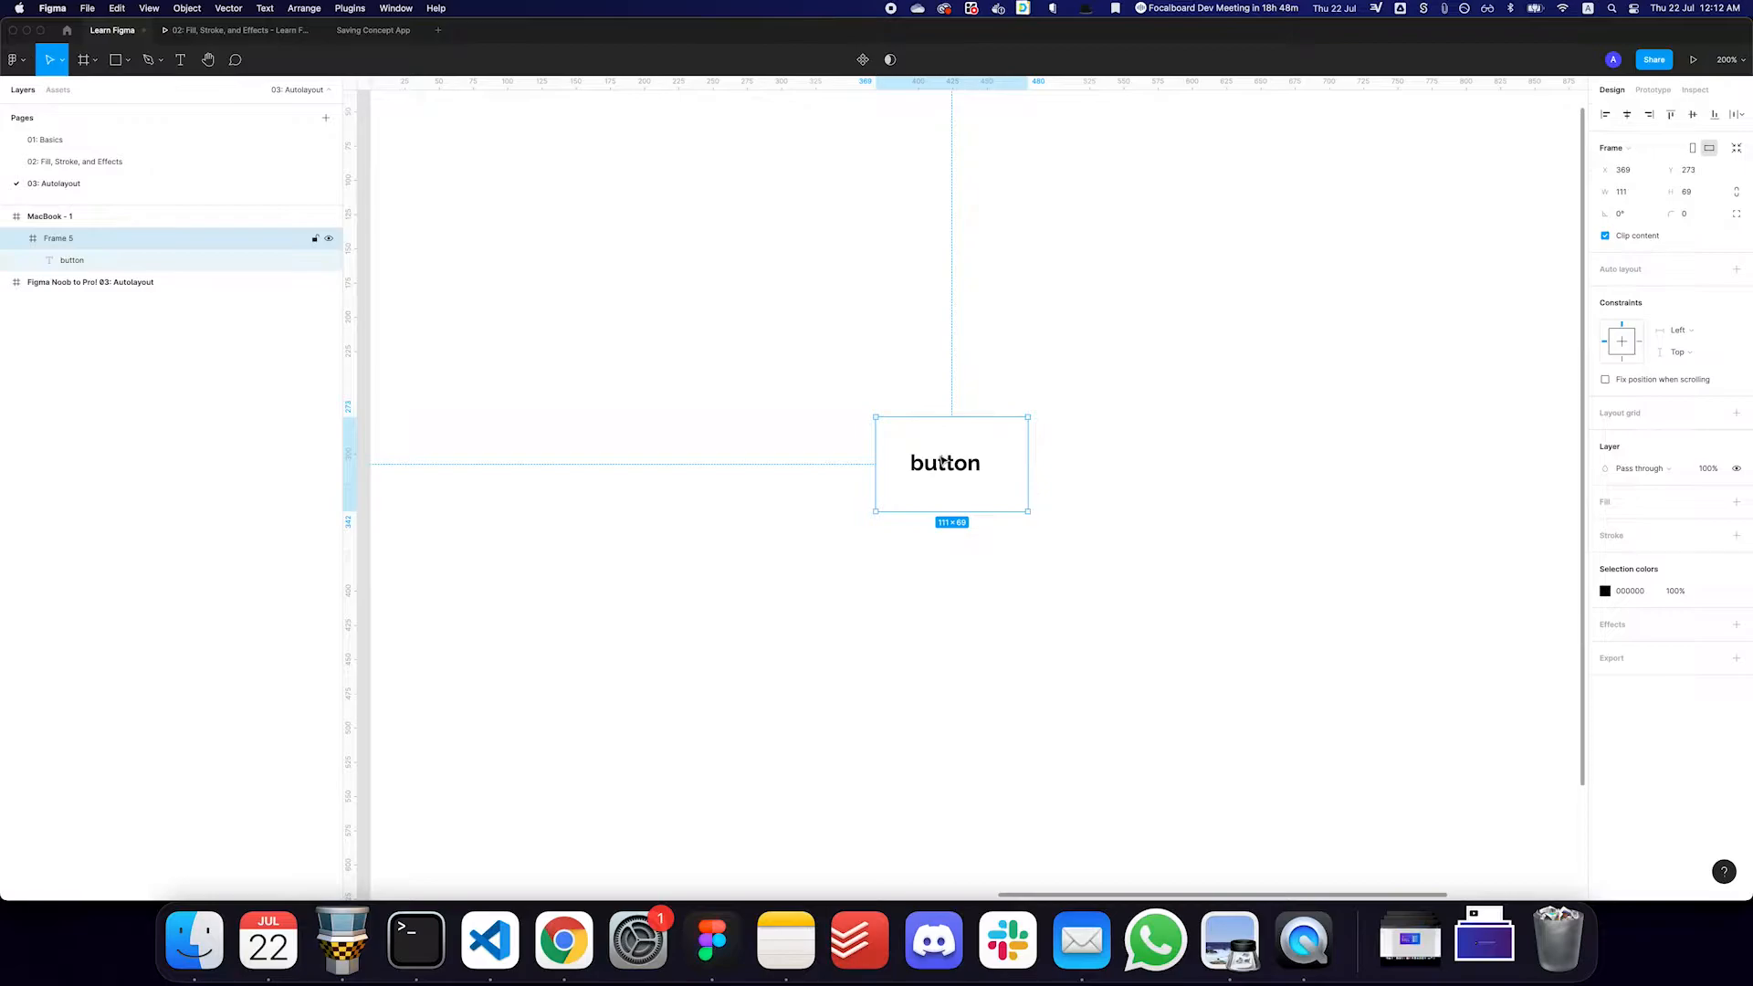
left_click(1714, 503)
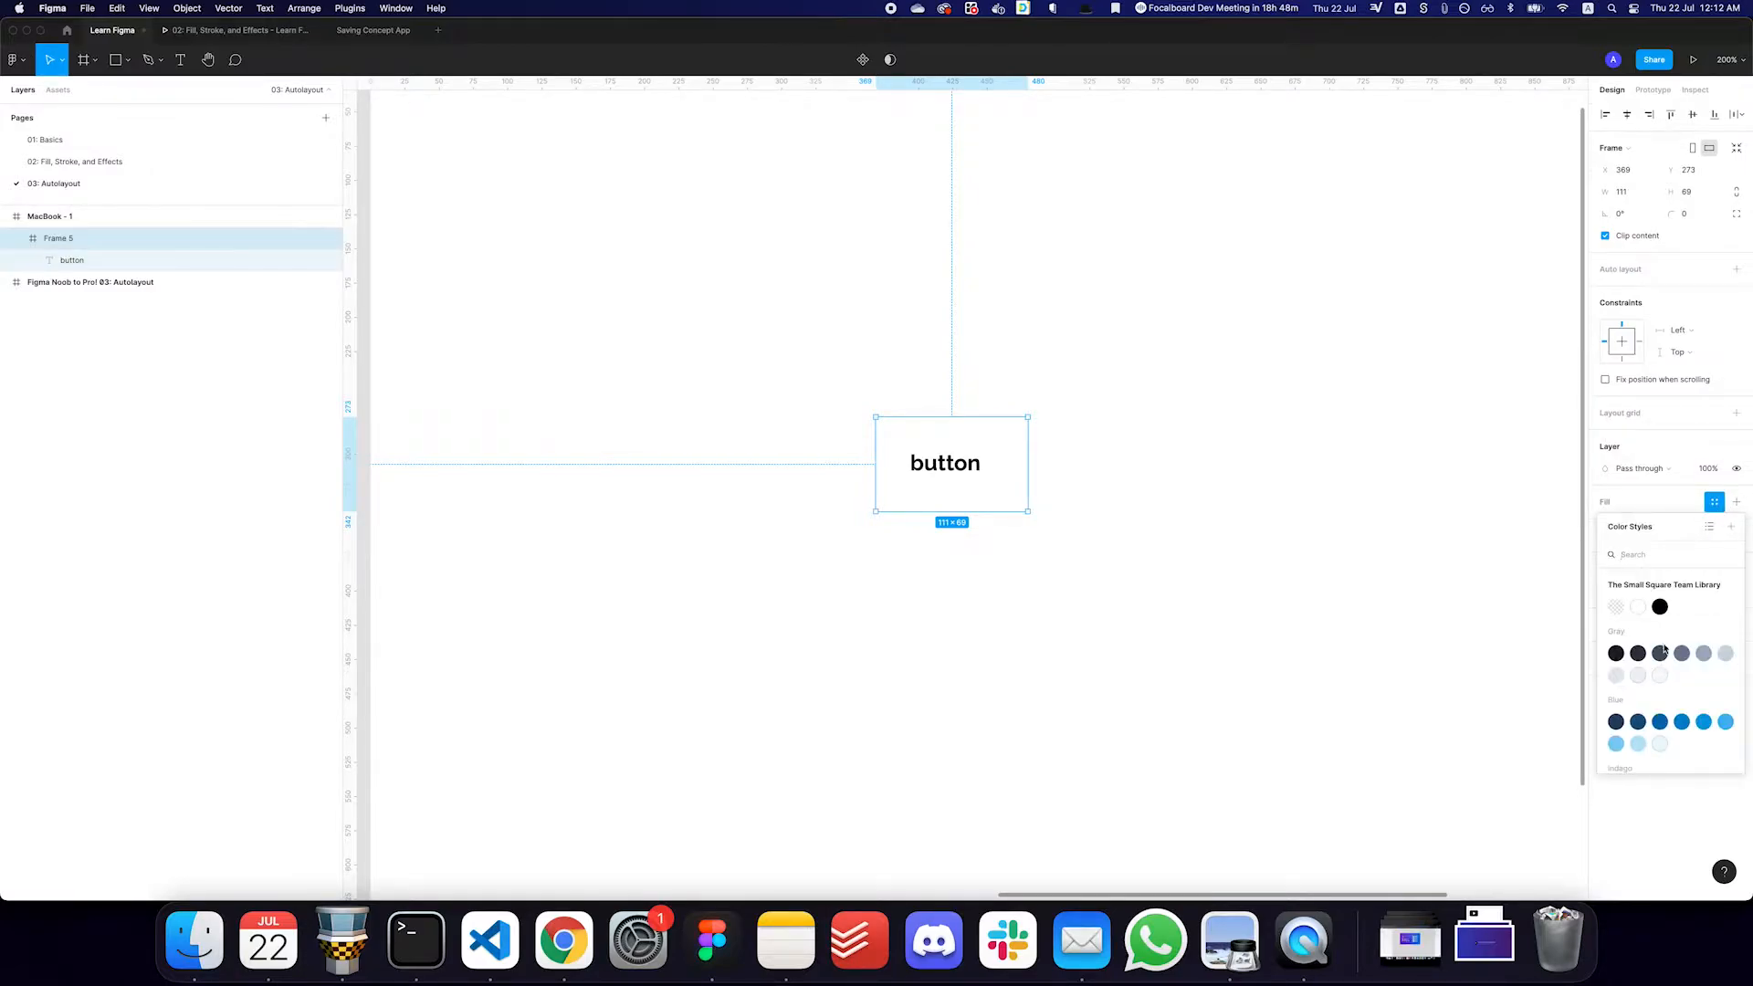
scroll(1683, 628, "down", 2)
key("Escape")
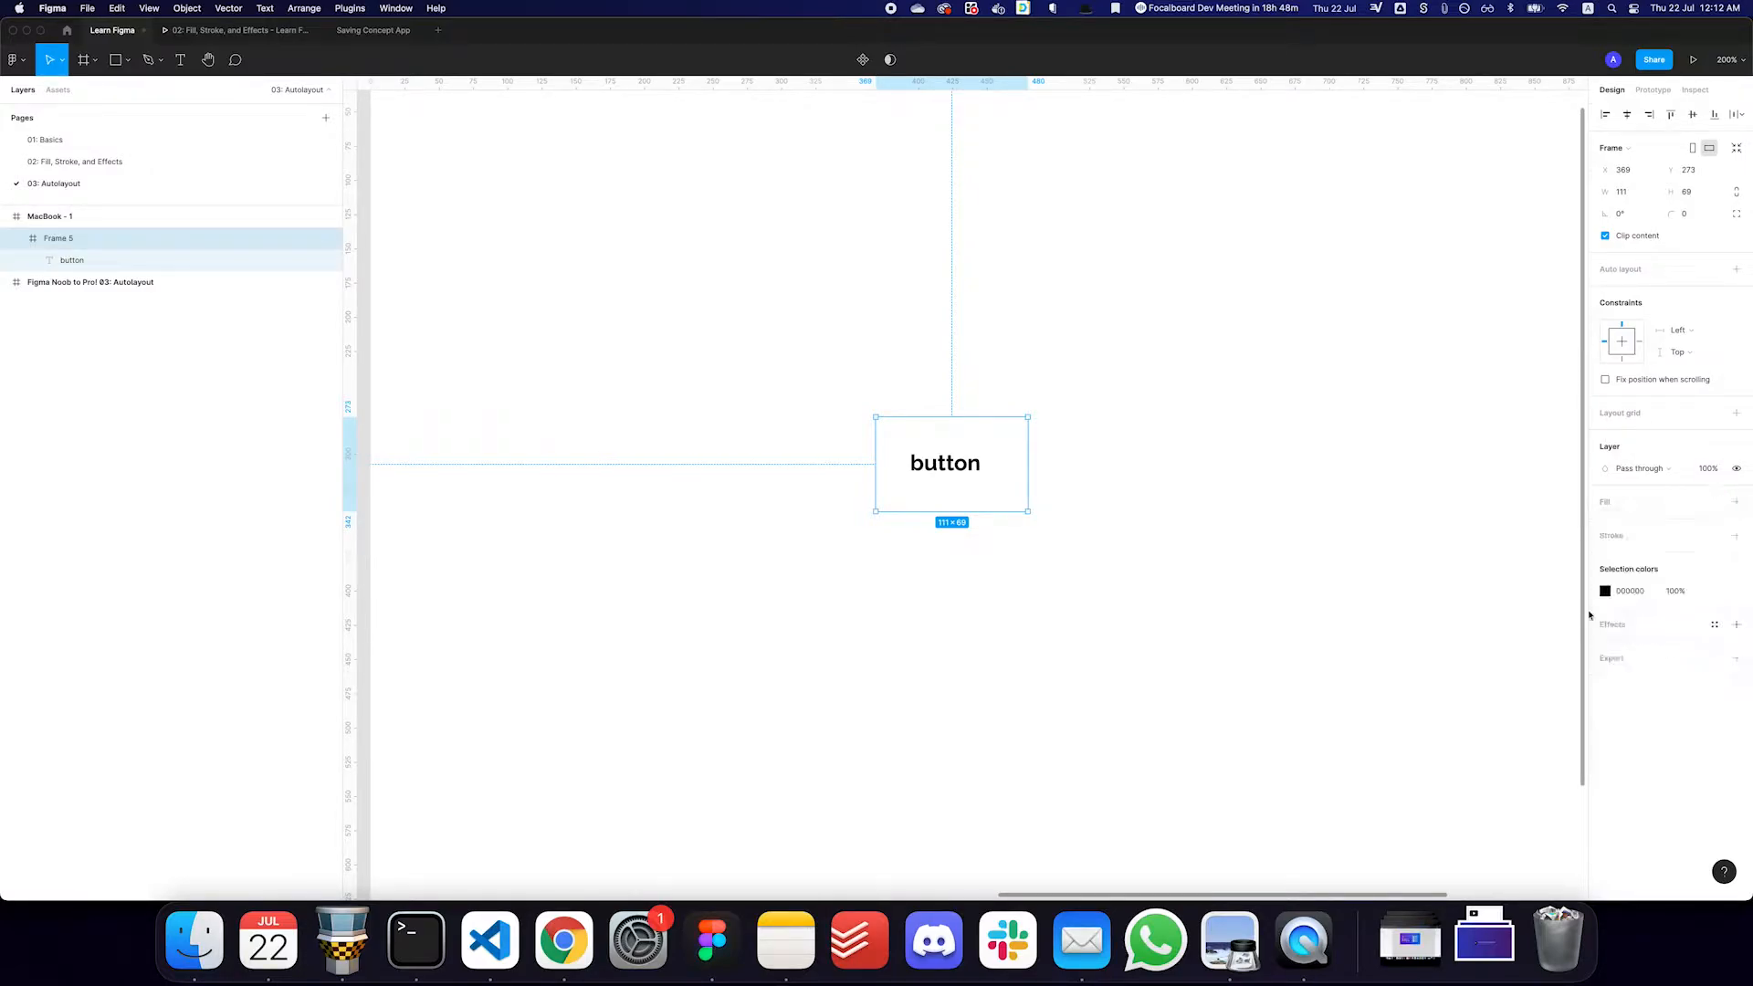
- Apply the White color style to the button text
double_click(950, 466)
left_click(1713, 518)
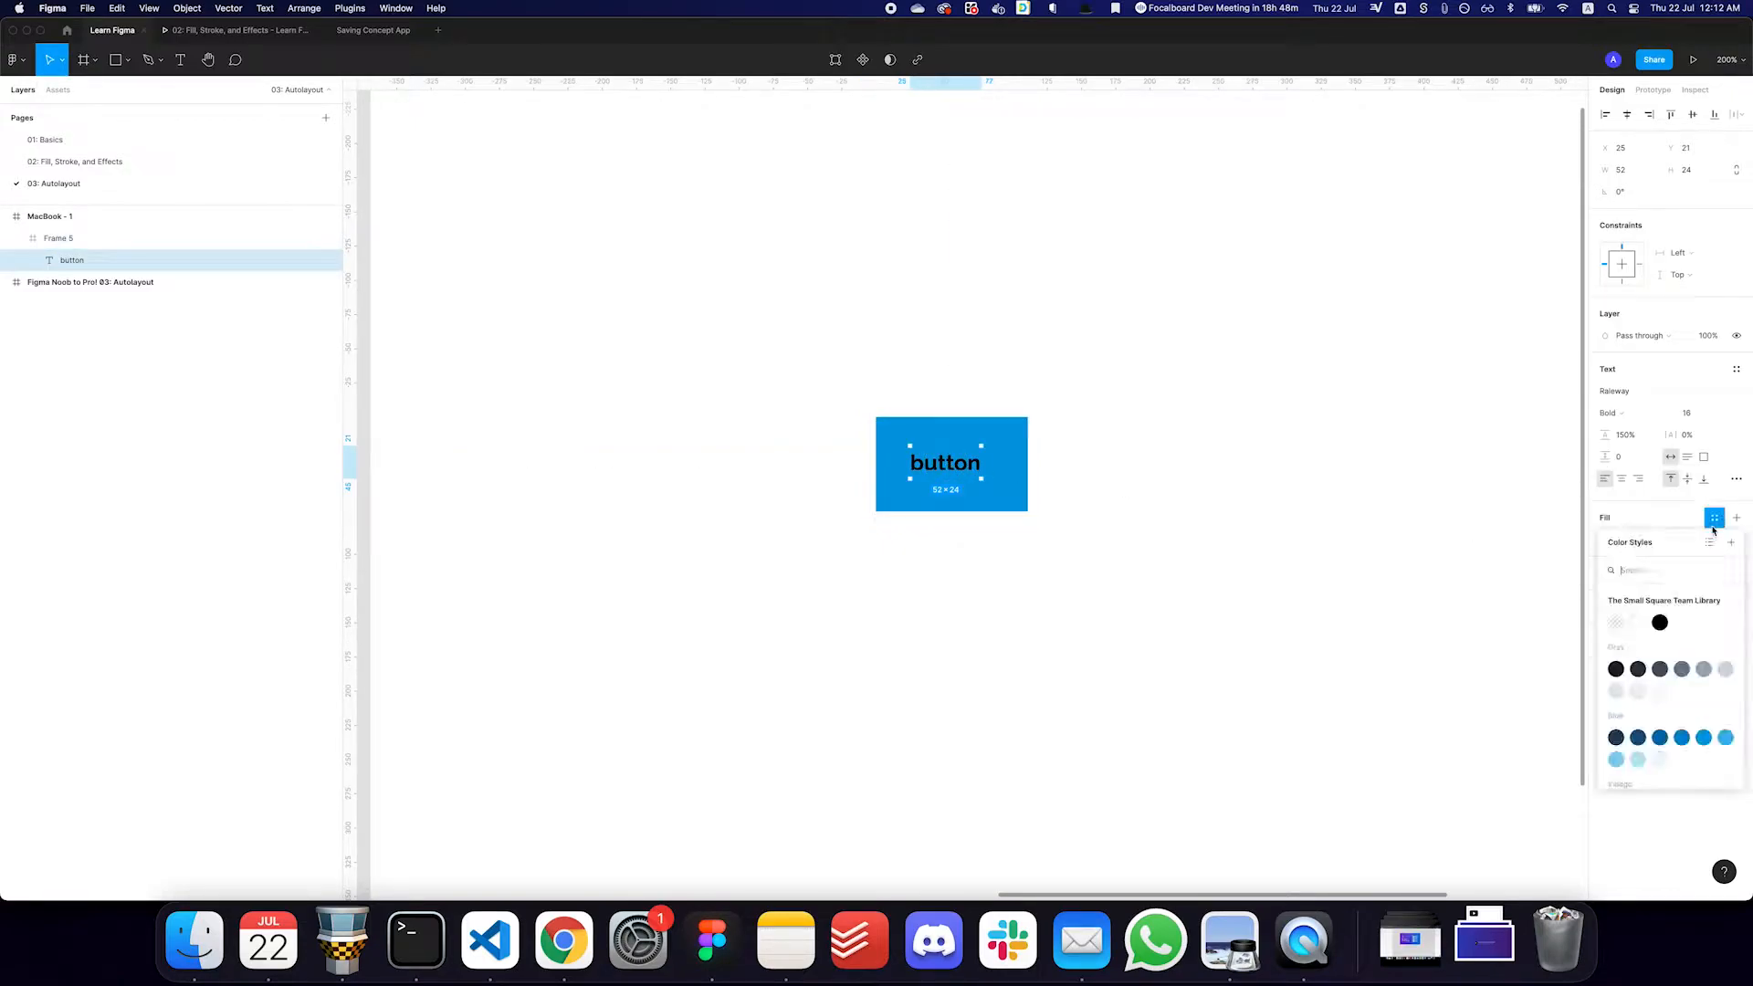
left_click(1638, 622)
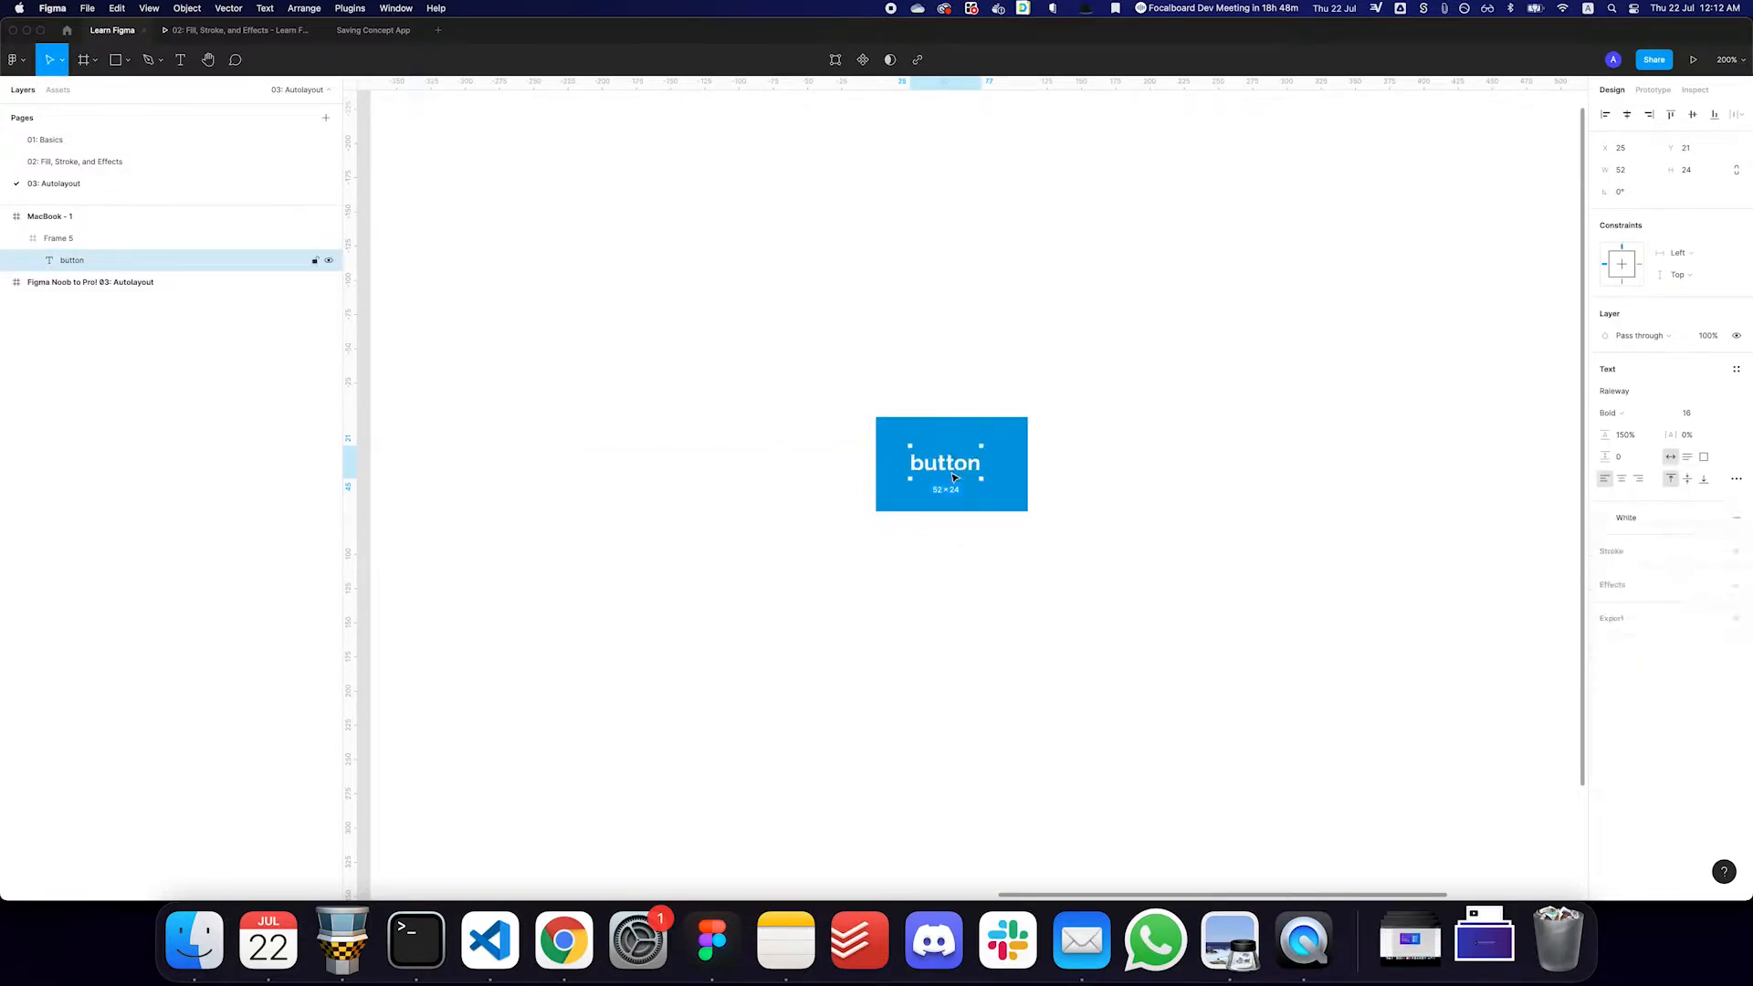
- Reduce the blue frame's height to about 50 and center the text inside it
left_click(1012, 484)
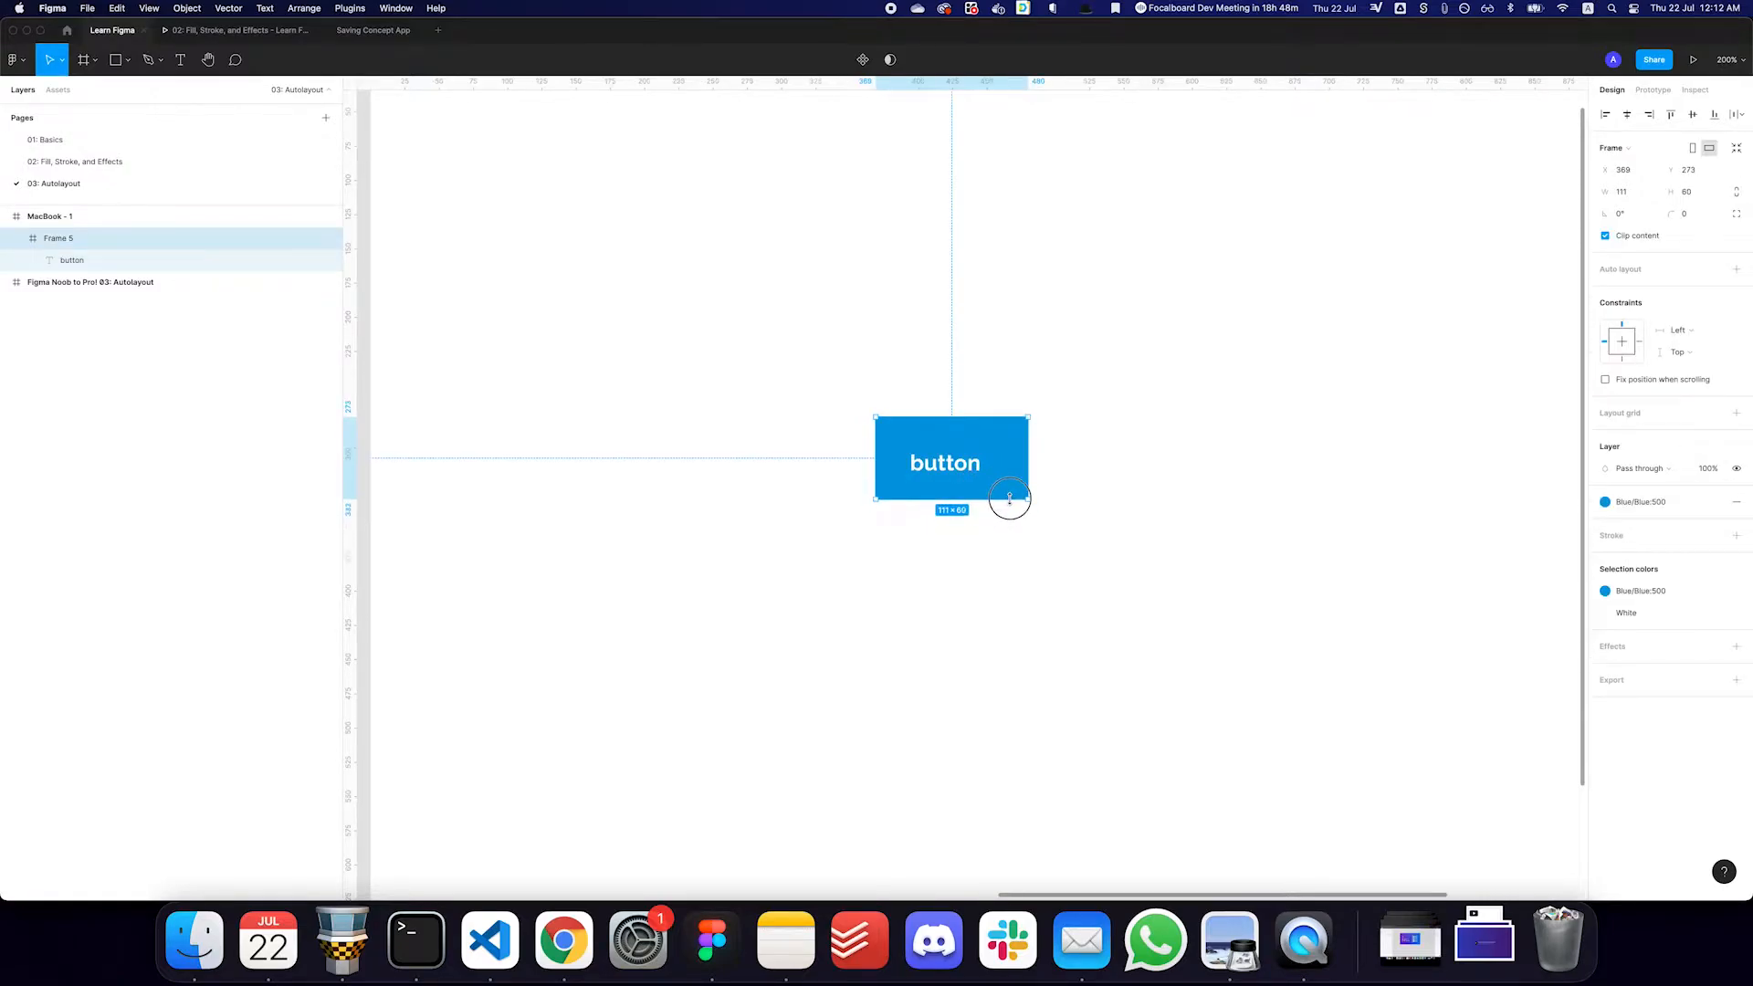
left_click_drag(978, 417, 979, 462)
double_click(974, 472)
left_click(1061, 460)
left_click(1021, 463)
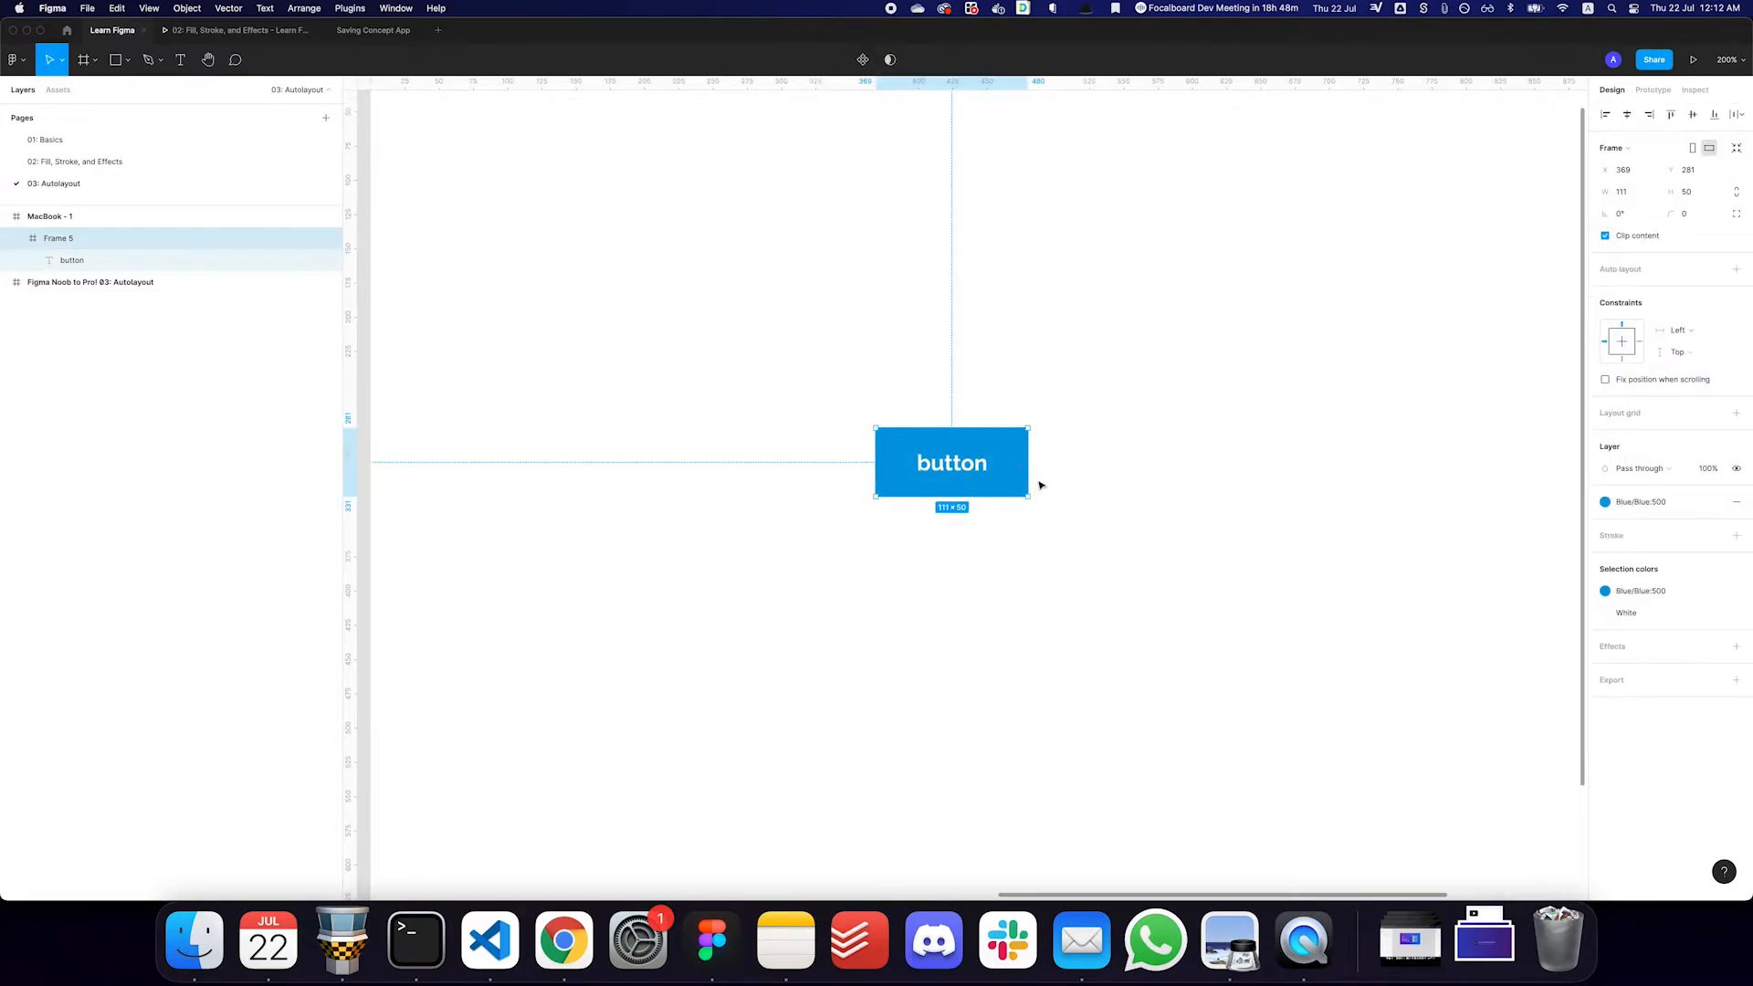
- Extend the label to "button text" and widen the blue frame to about 141 so the text fits
double_click(964, 467)
key("Right")
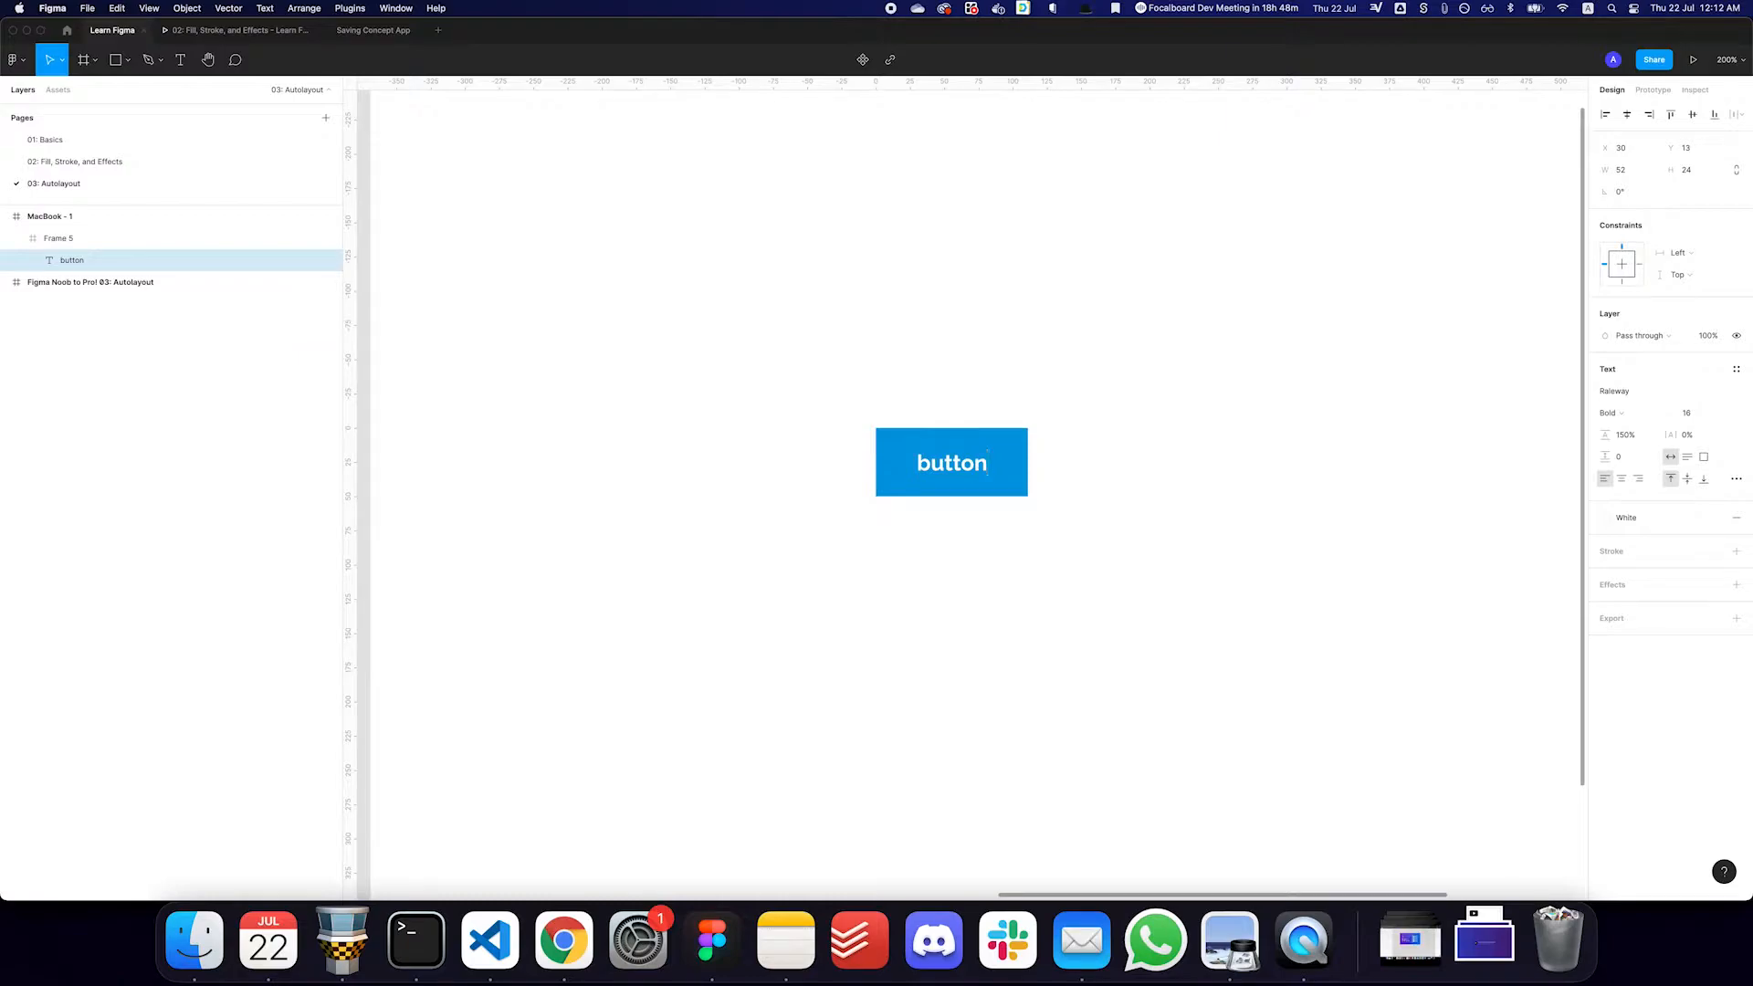
type("text")
key("Escape")
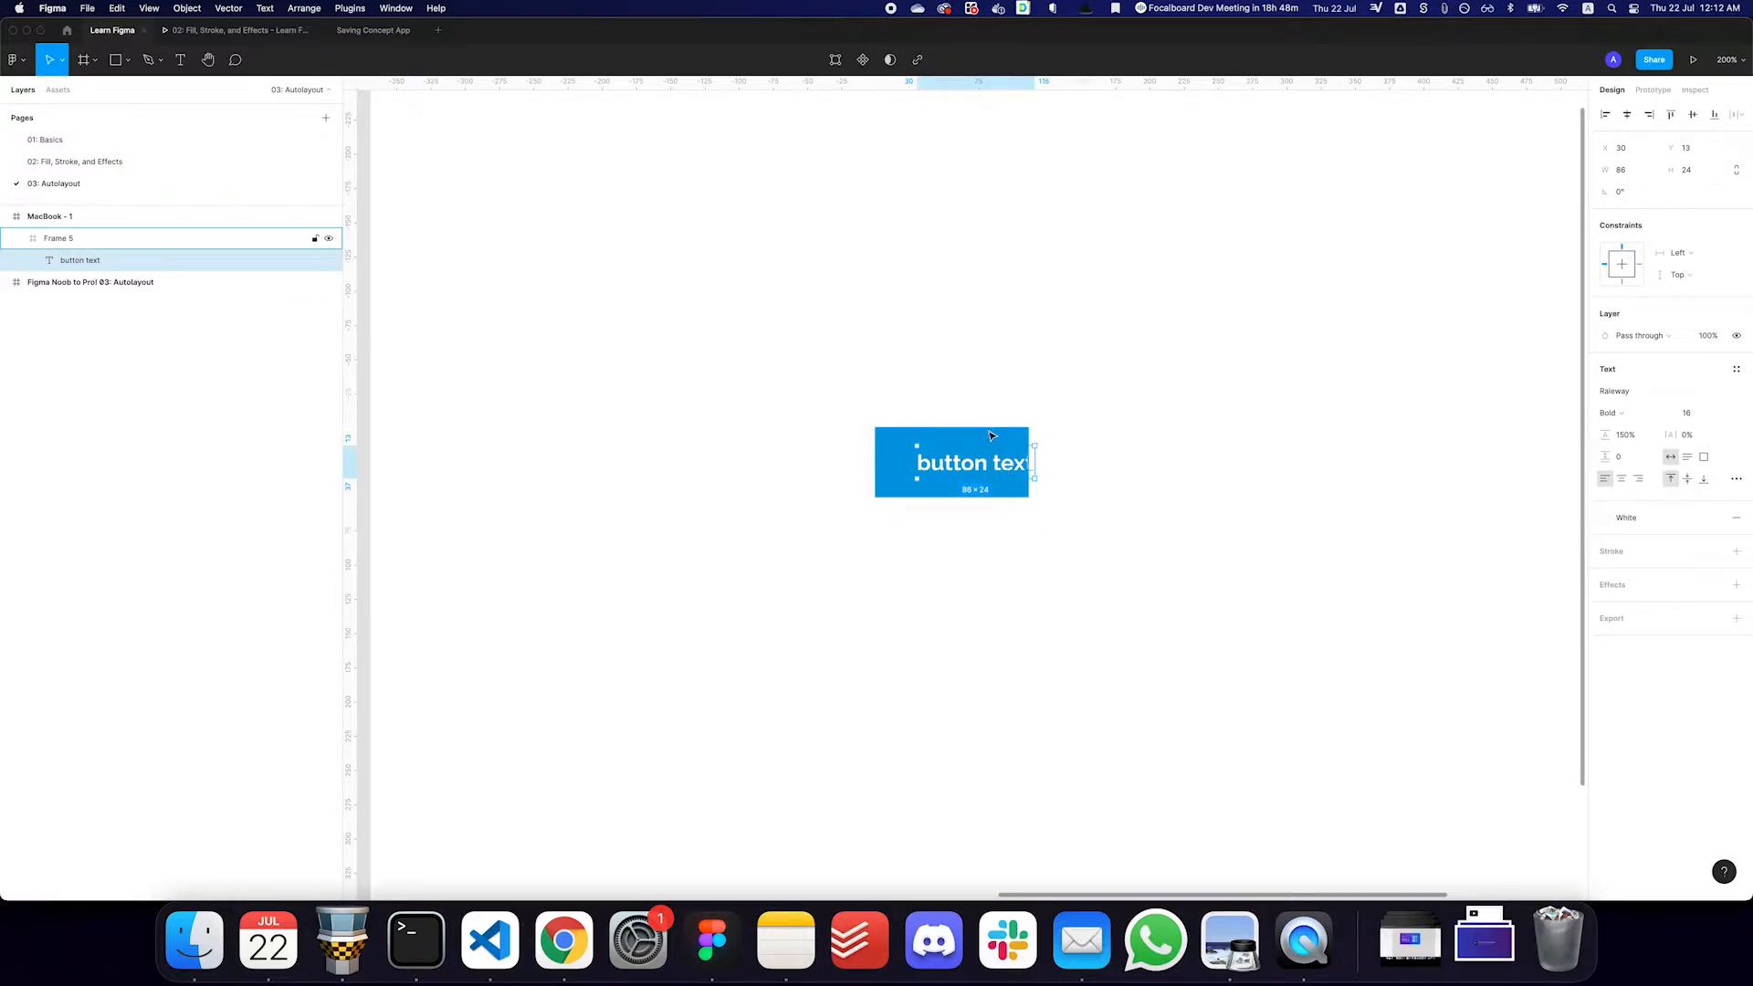
key("Escape")
left_click_drag(1027, 454, 1068, 452)
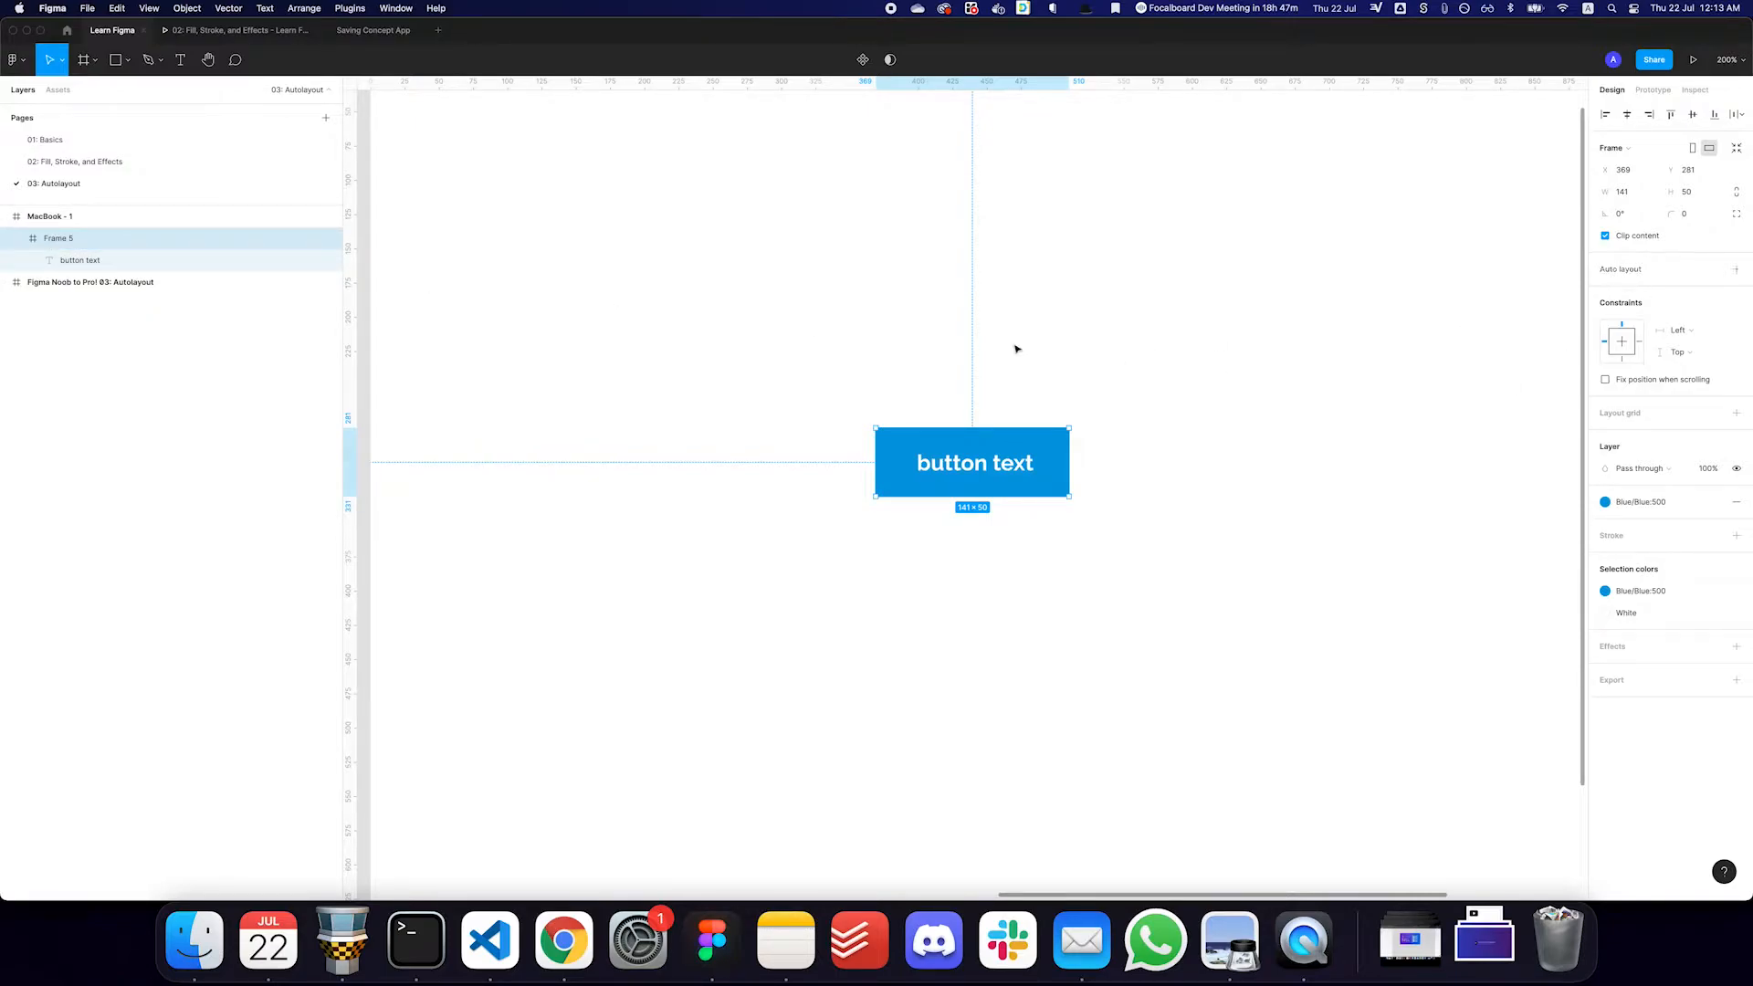
- Ungroup the blue frame so only the text layer remains
double_click(976, 472)
left_click(1052, 461)
key("super+shift+g")
left_click(1052, 460)
- Add auto layout to the button text and fill the new frame with the Blue/Blue:500 color style
left_click(976, 468)
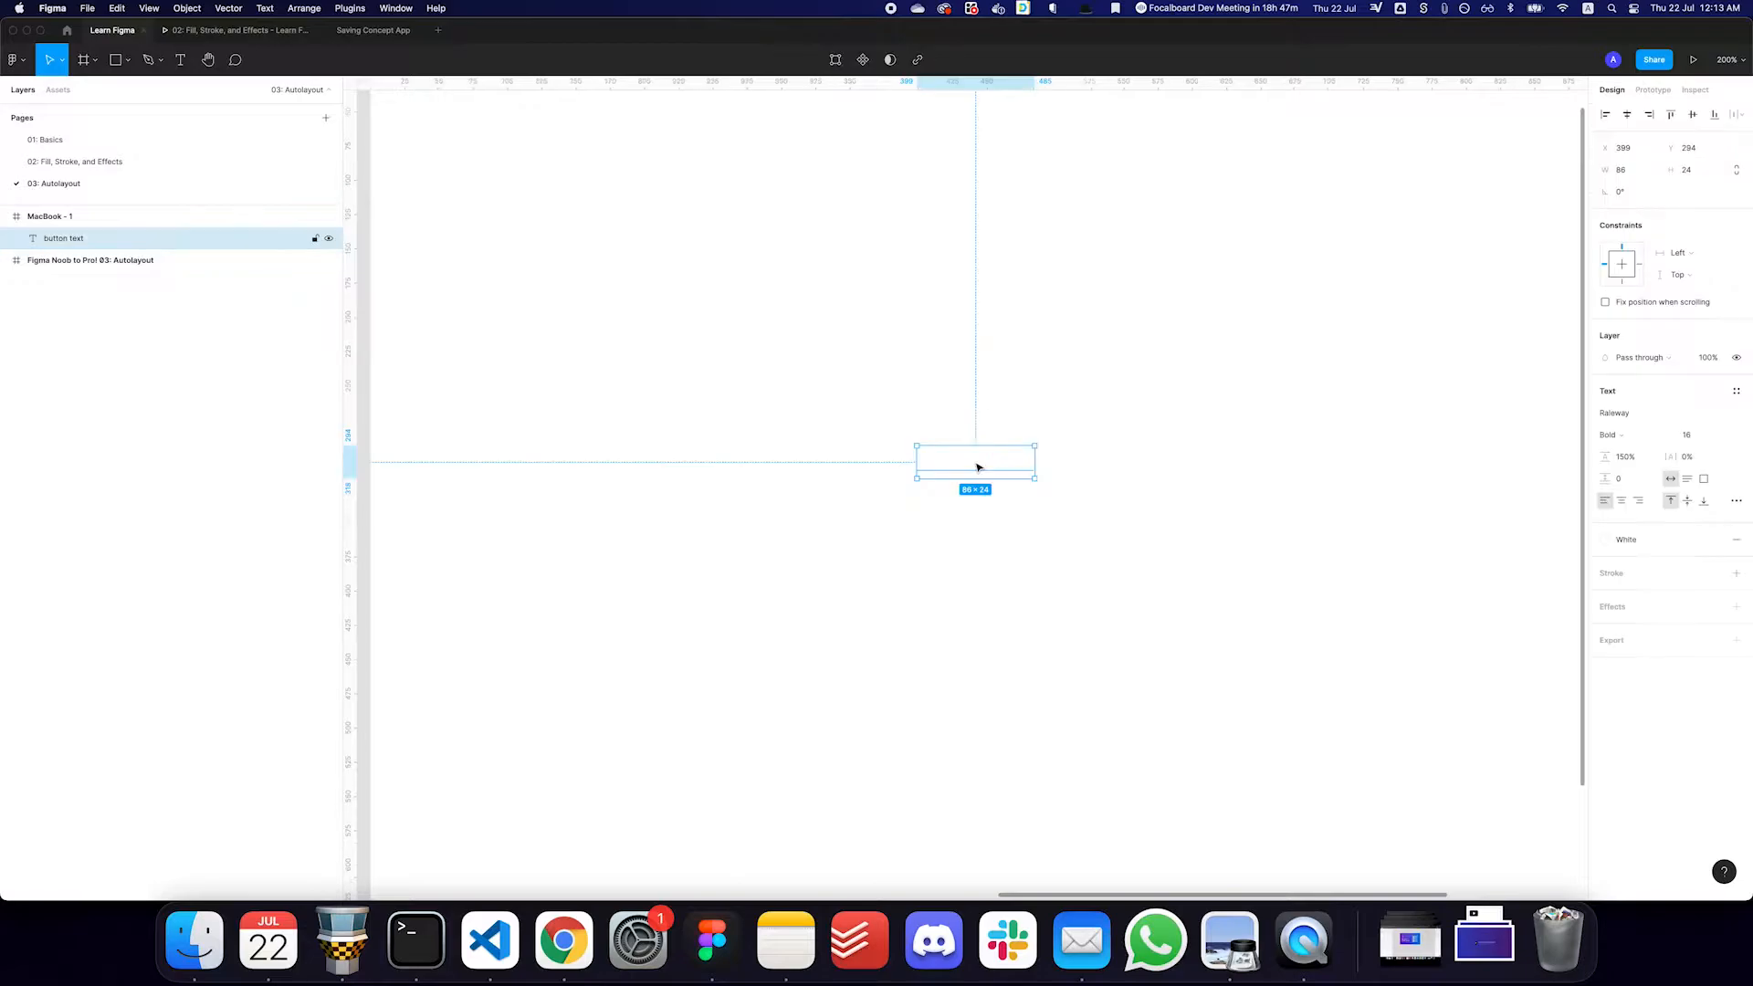
key("shift+a")
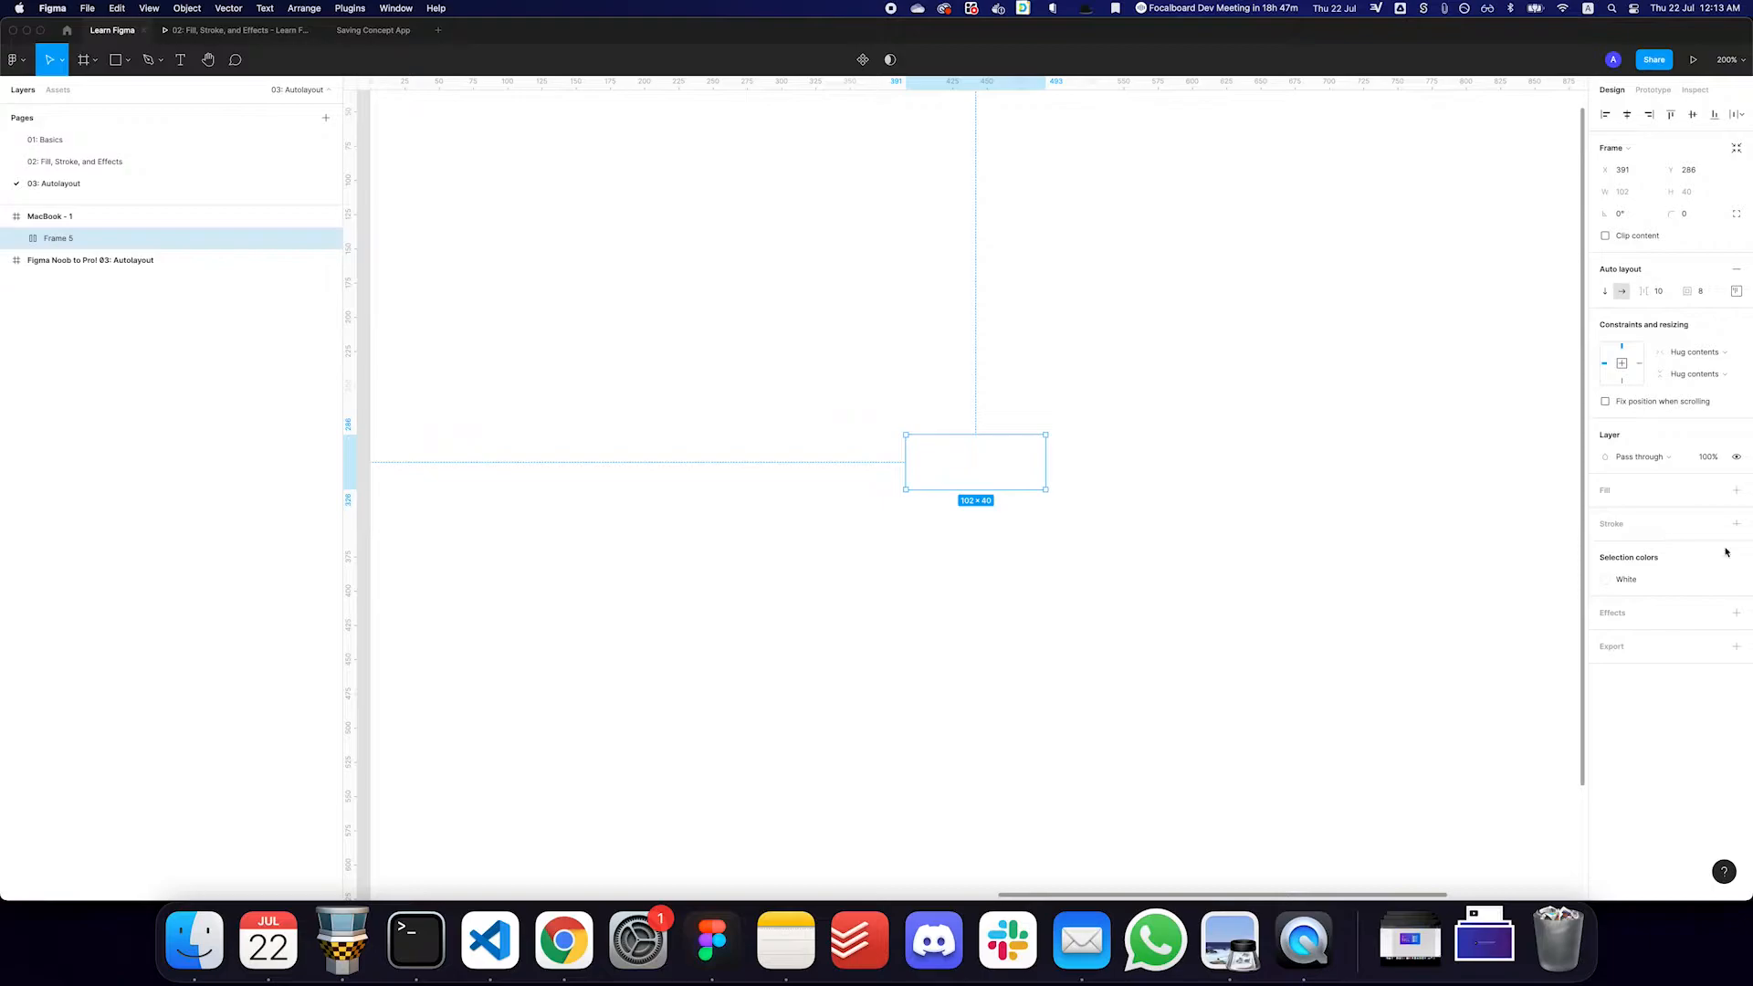
left_click(1713, 488)
left_click(1700, 712)
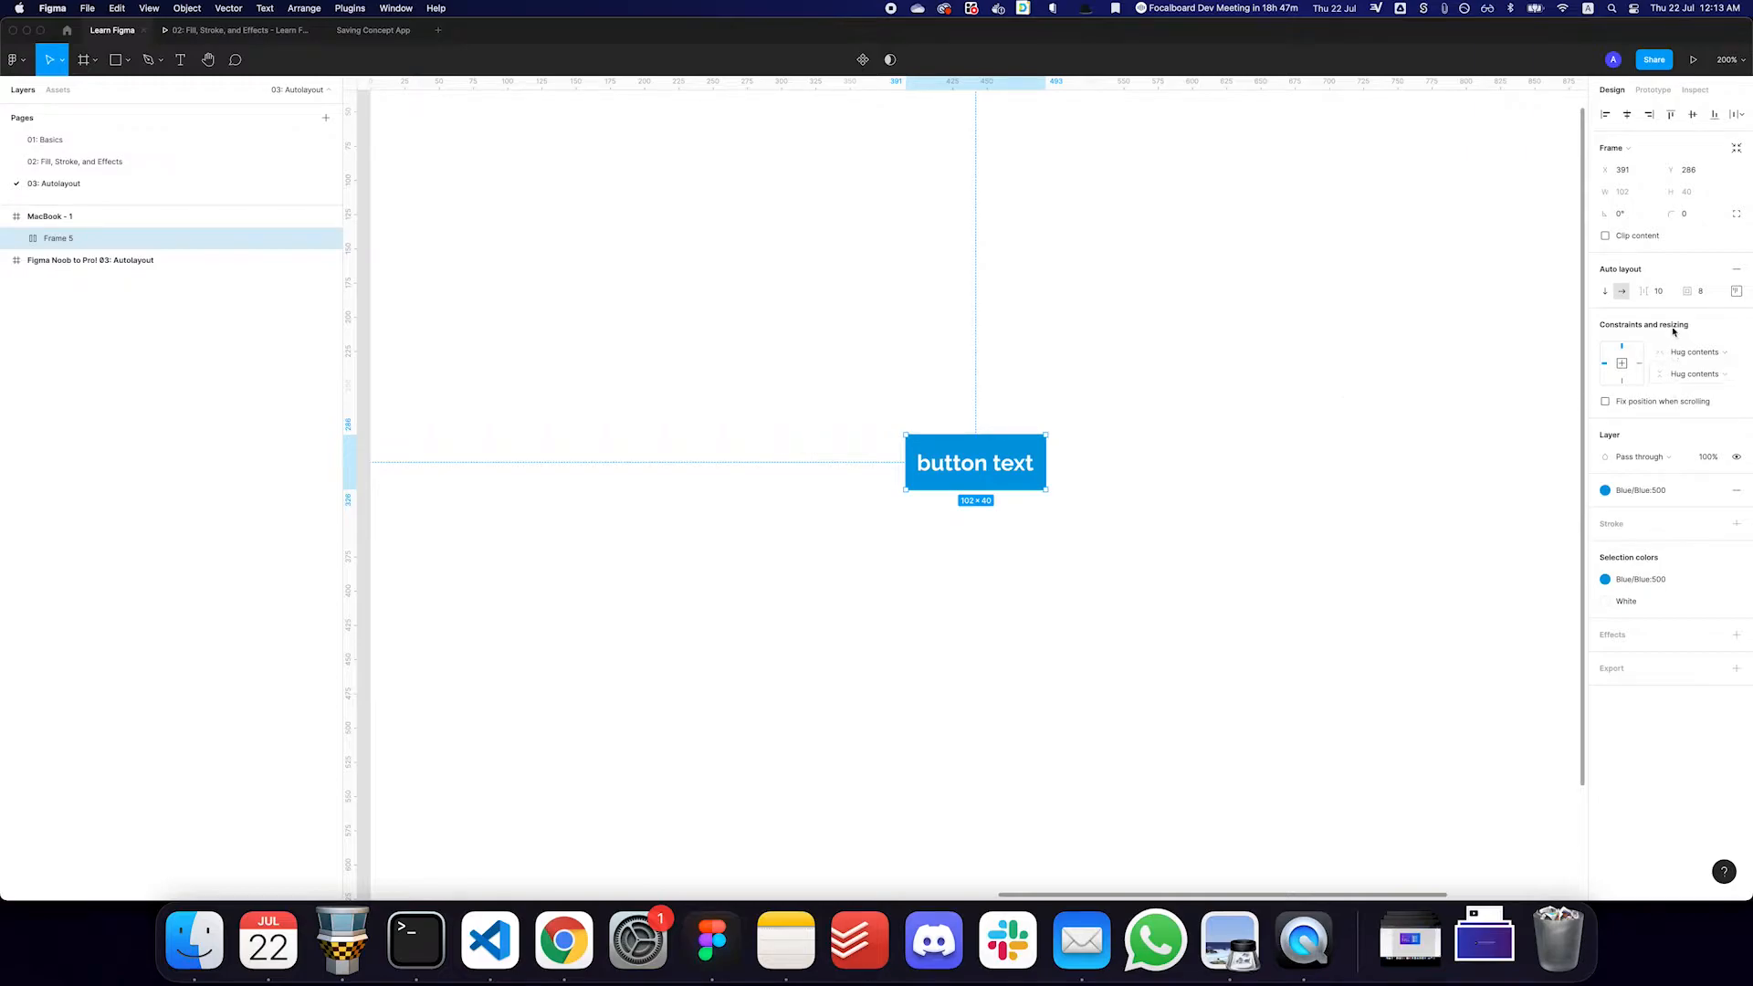
- Try the vertical direction for the auto layout frame and undo it
left_click(1622, 296)
left_click(1603, 292)
key("super+z")
- Rename the auto layout frame as "Button"
key("super+r")
type("Button")
key("Return")
- Duplicate the text inside the button and apply the Font Awesome text style to the copy
double_click(1005, 472)
key("super+d")
left_click(1735, 440)
scroll(1664, 630, "down", 3)
key("Escape")
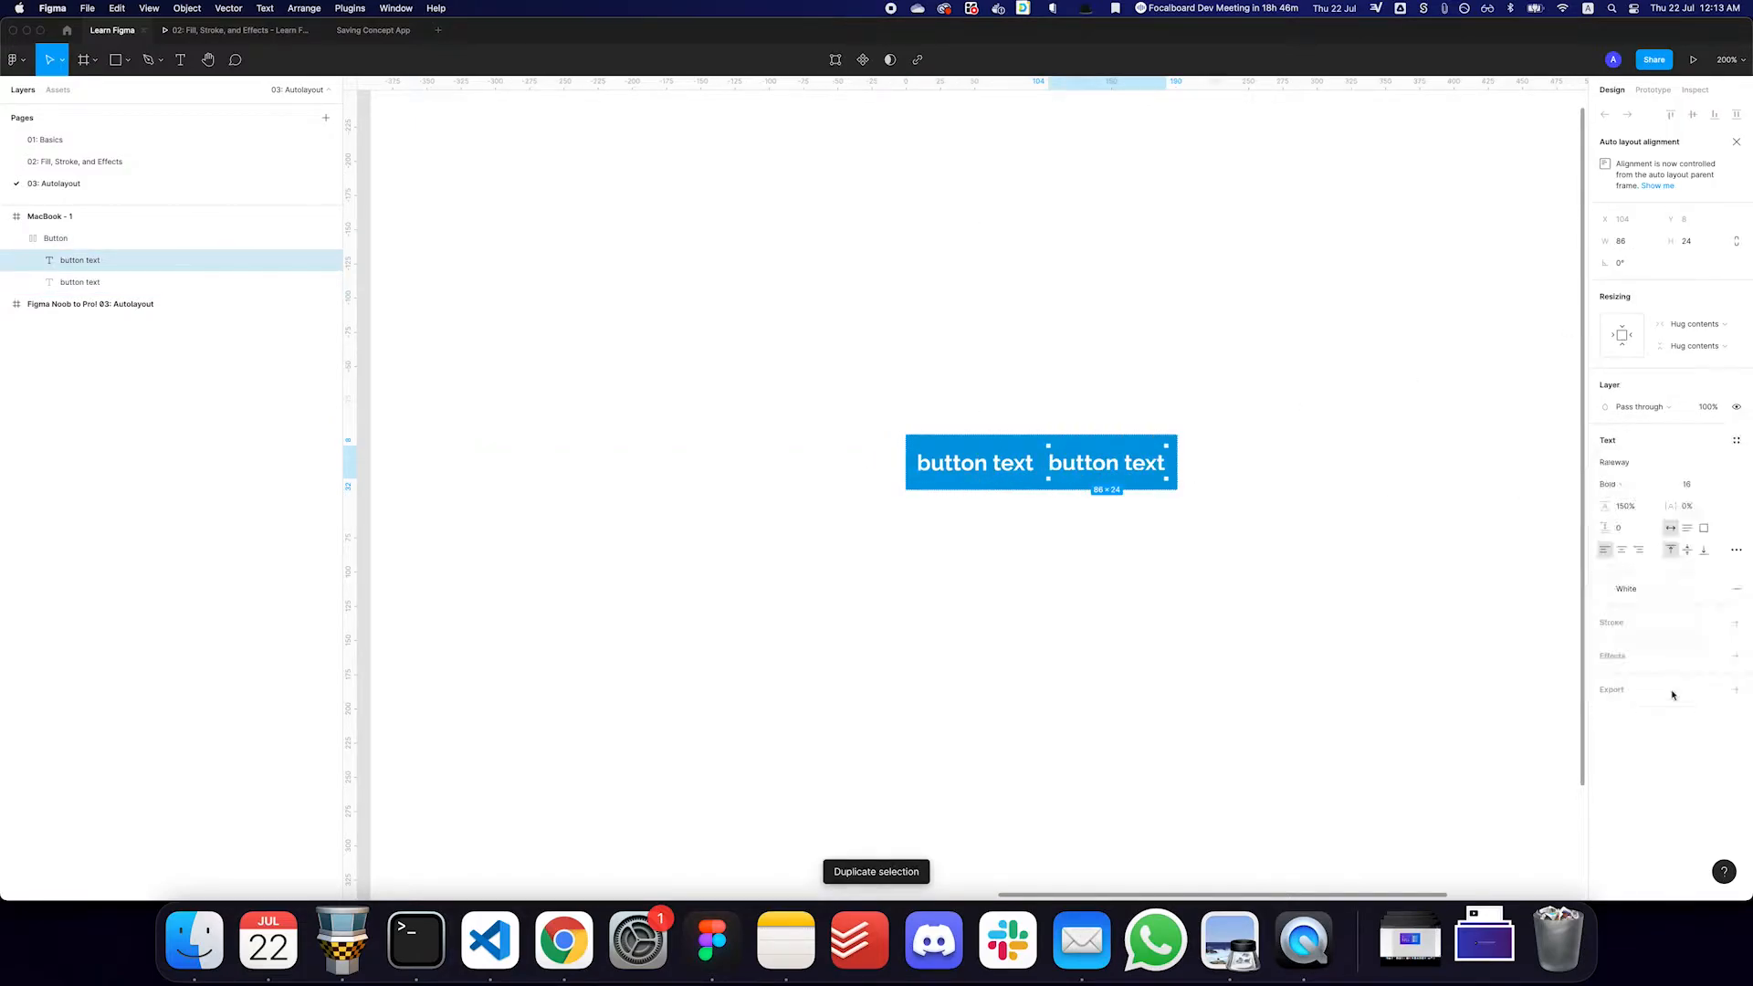
- Change the duplicated text to "home" to produce the home icon
double_click(1084, 465)
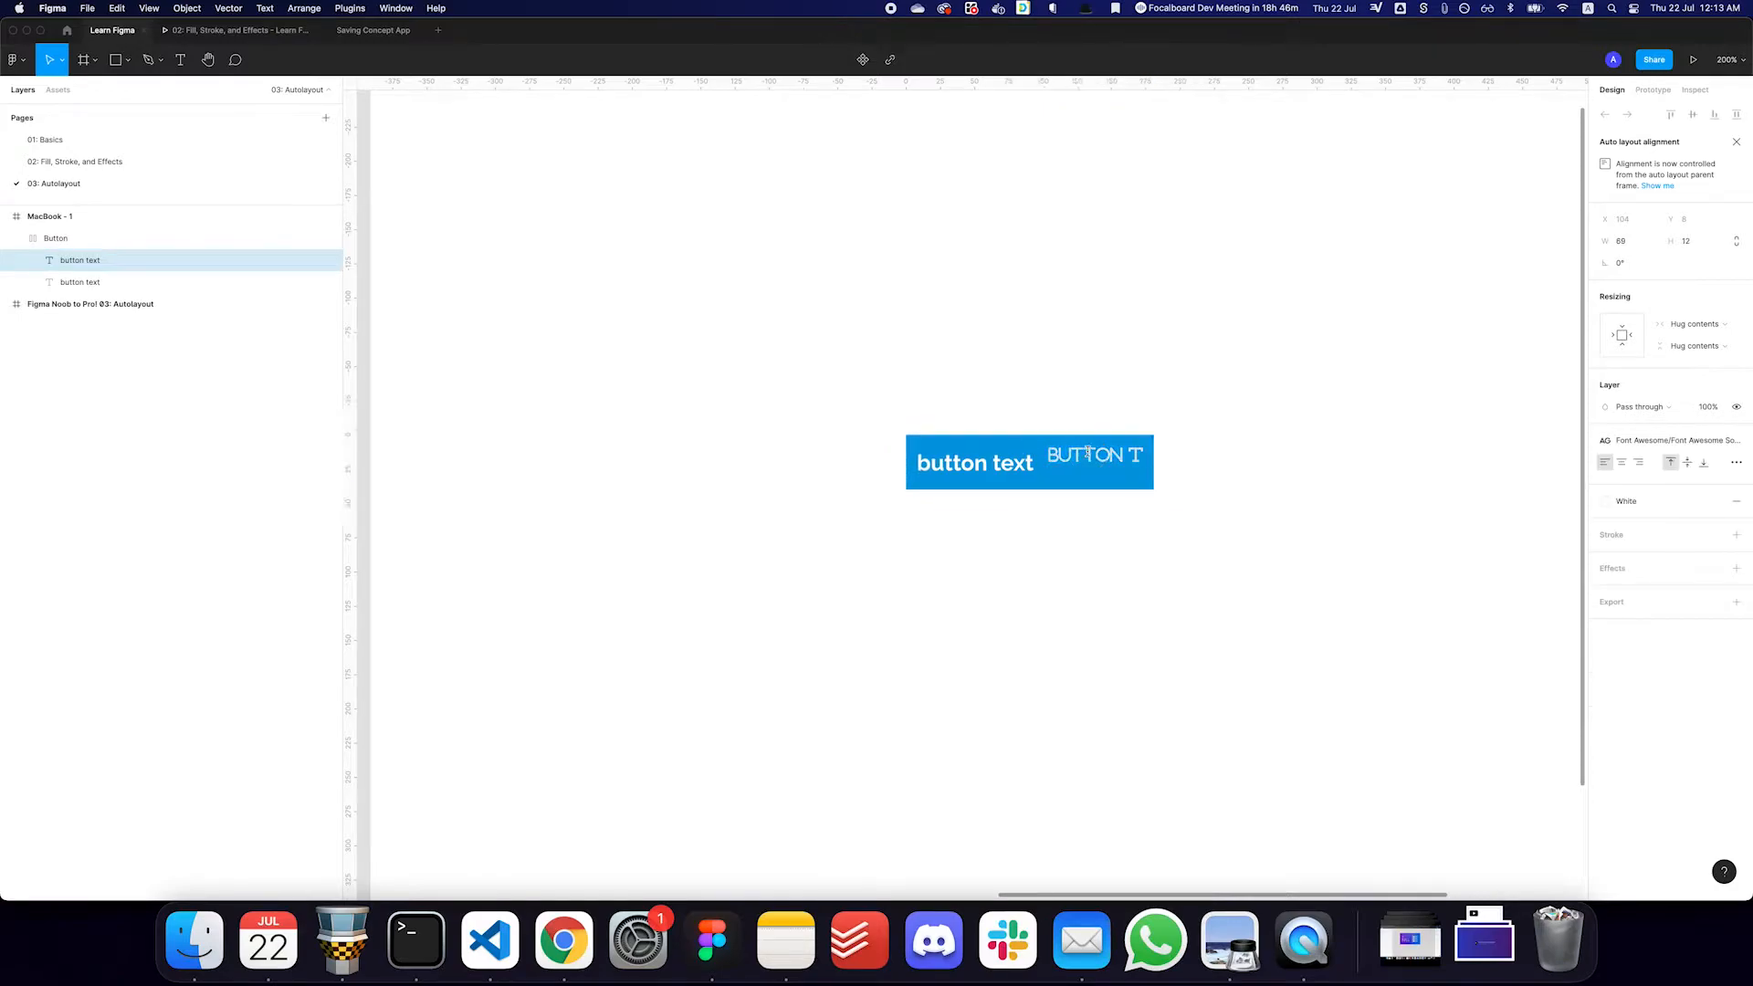
type("home")
key("Escape")
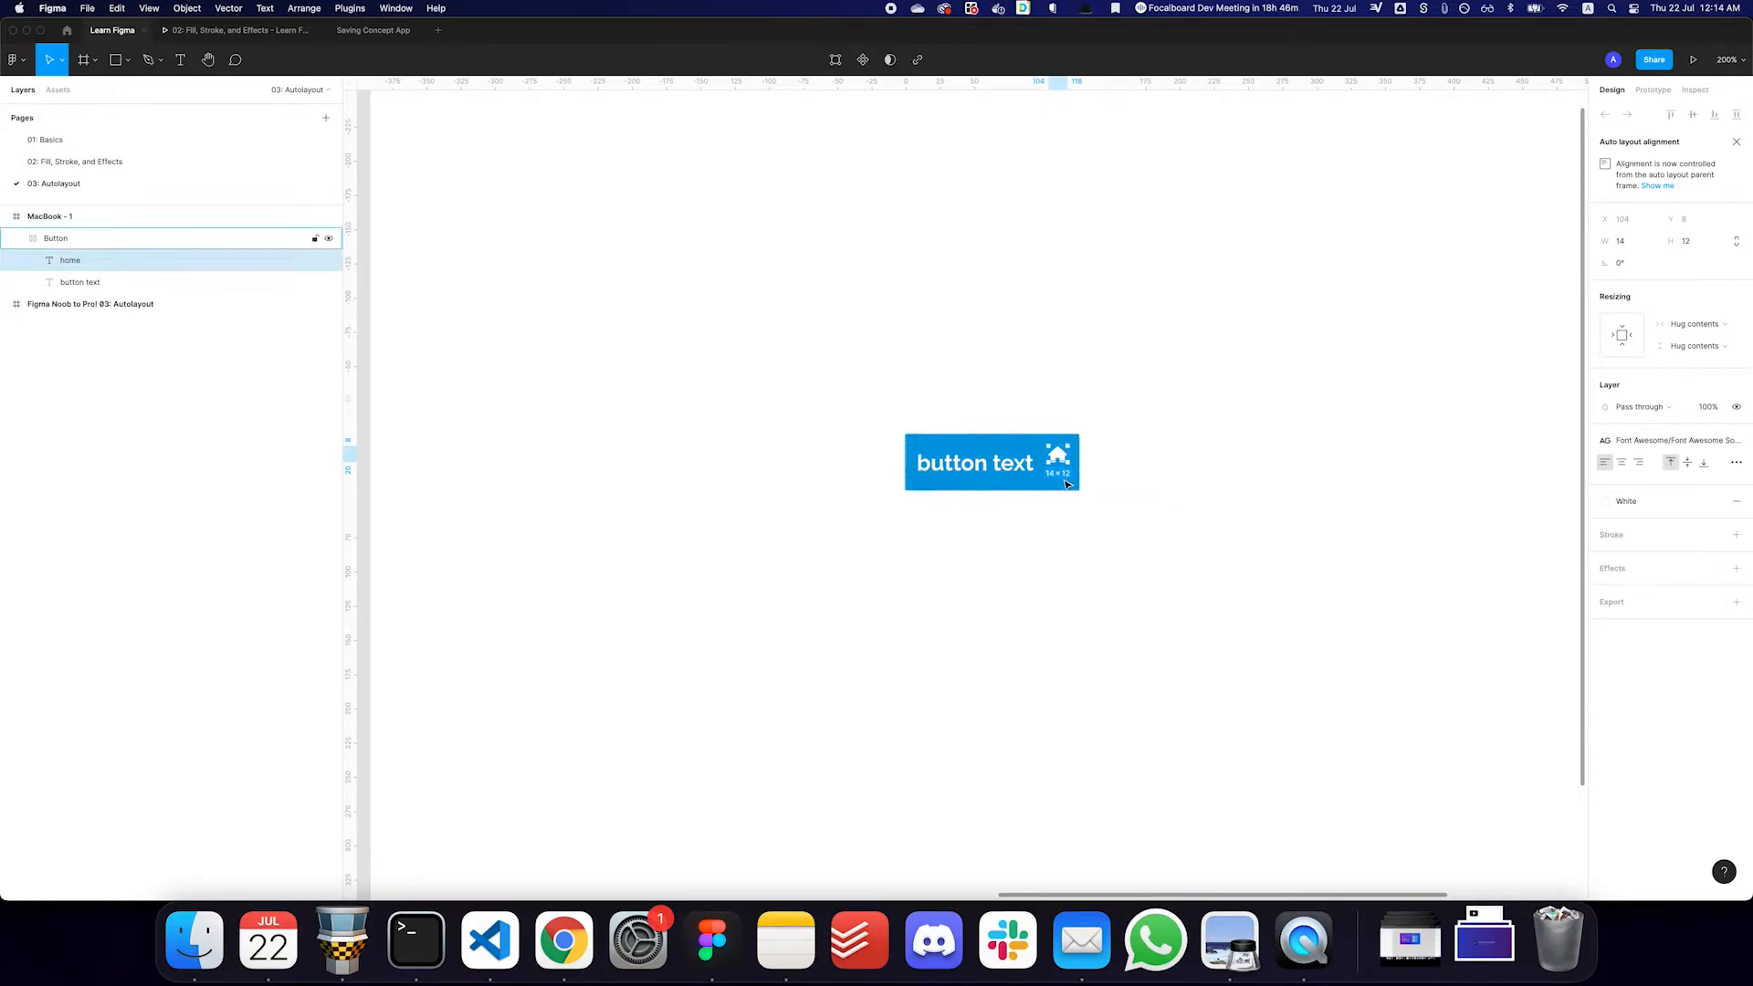
left_click(1146, 472)
- Reorder the home icon within the button, leaving it before the text
double_click(1060, 459)
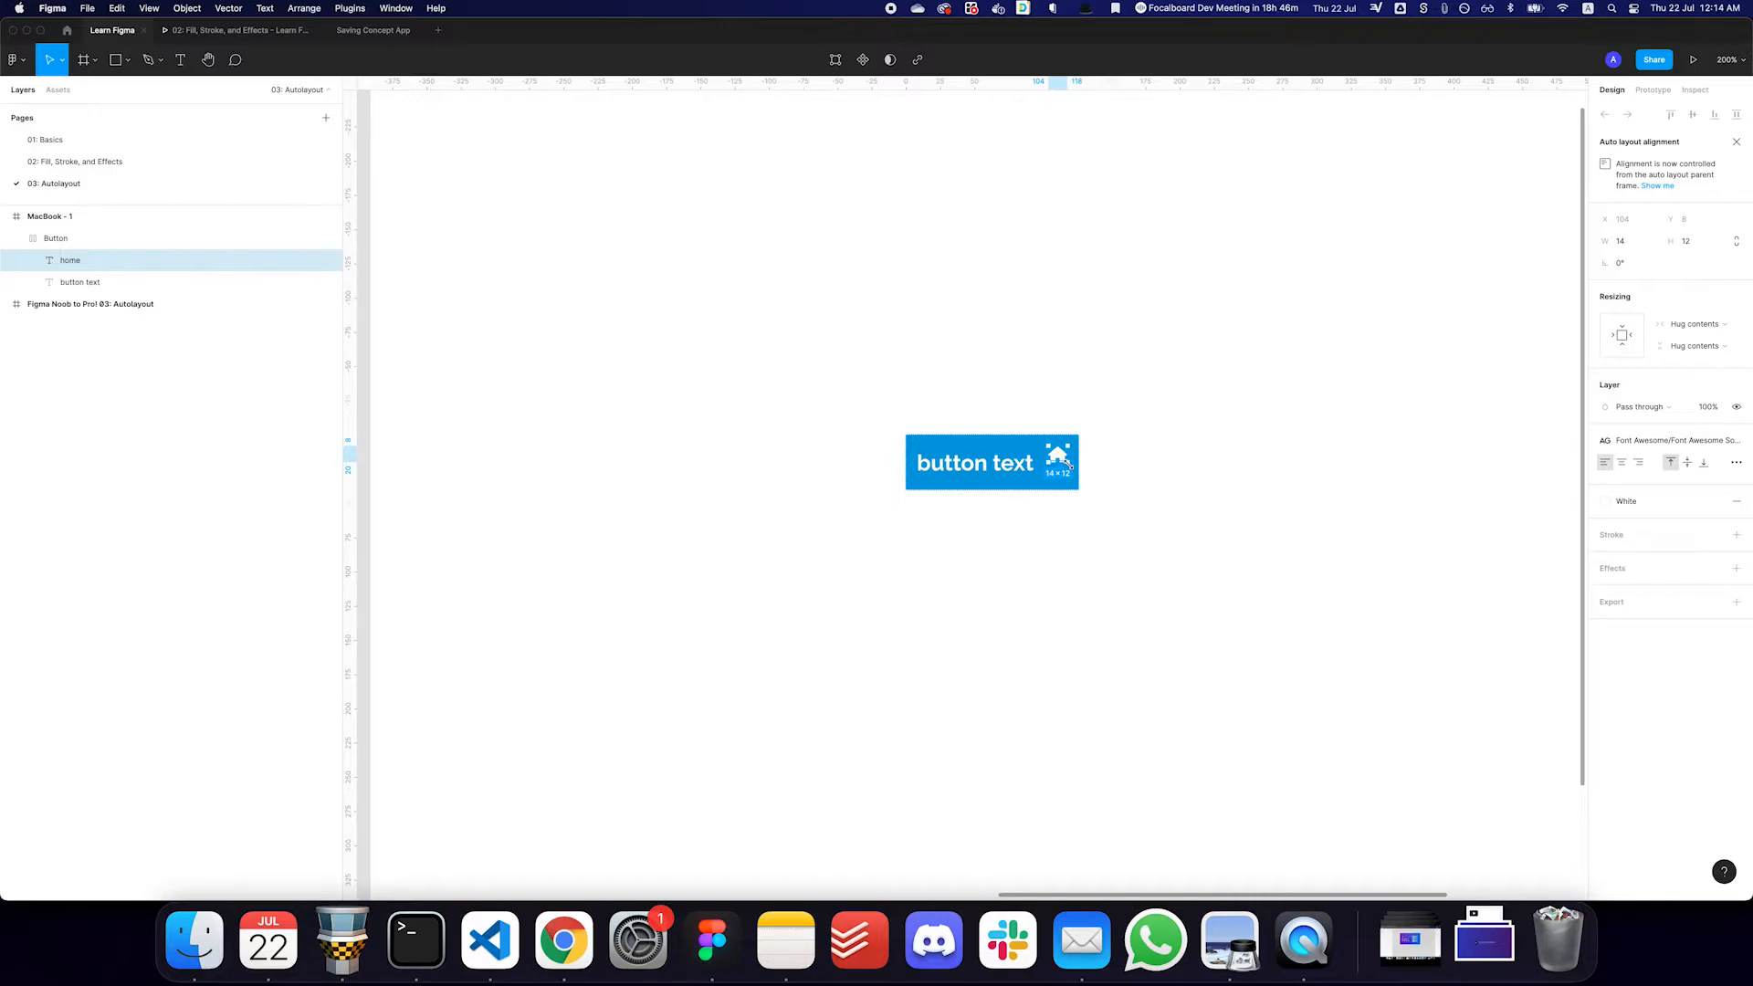
key("Left")
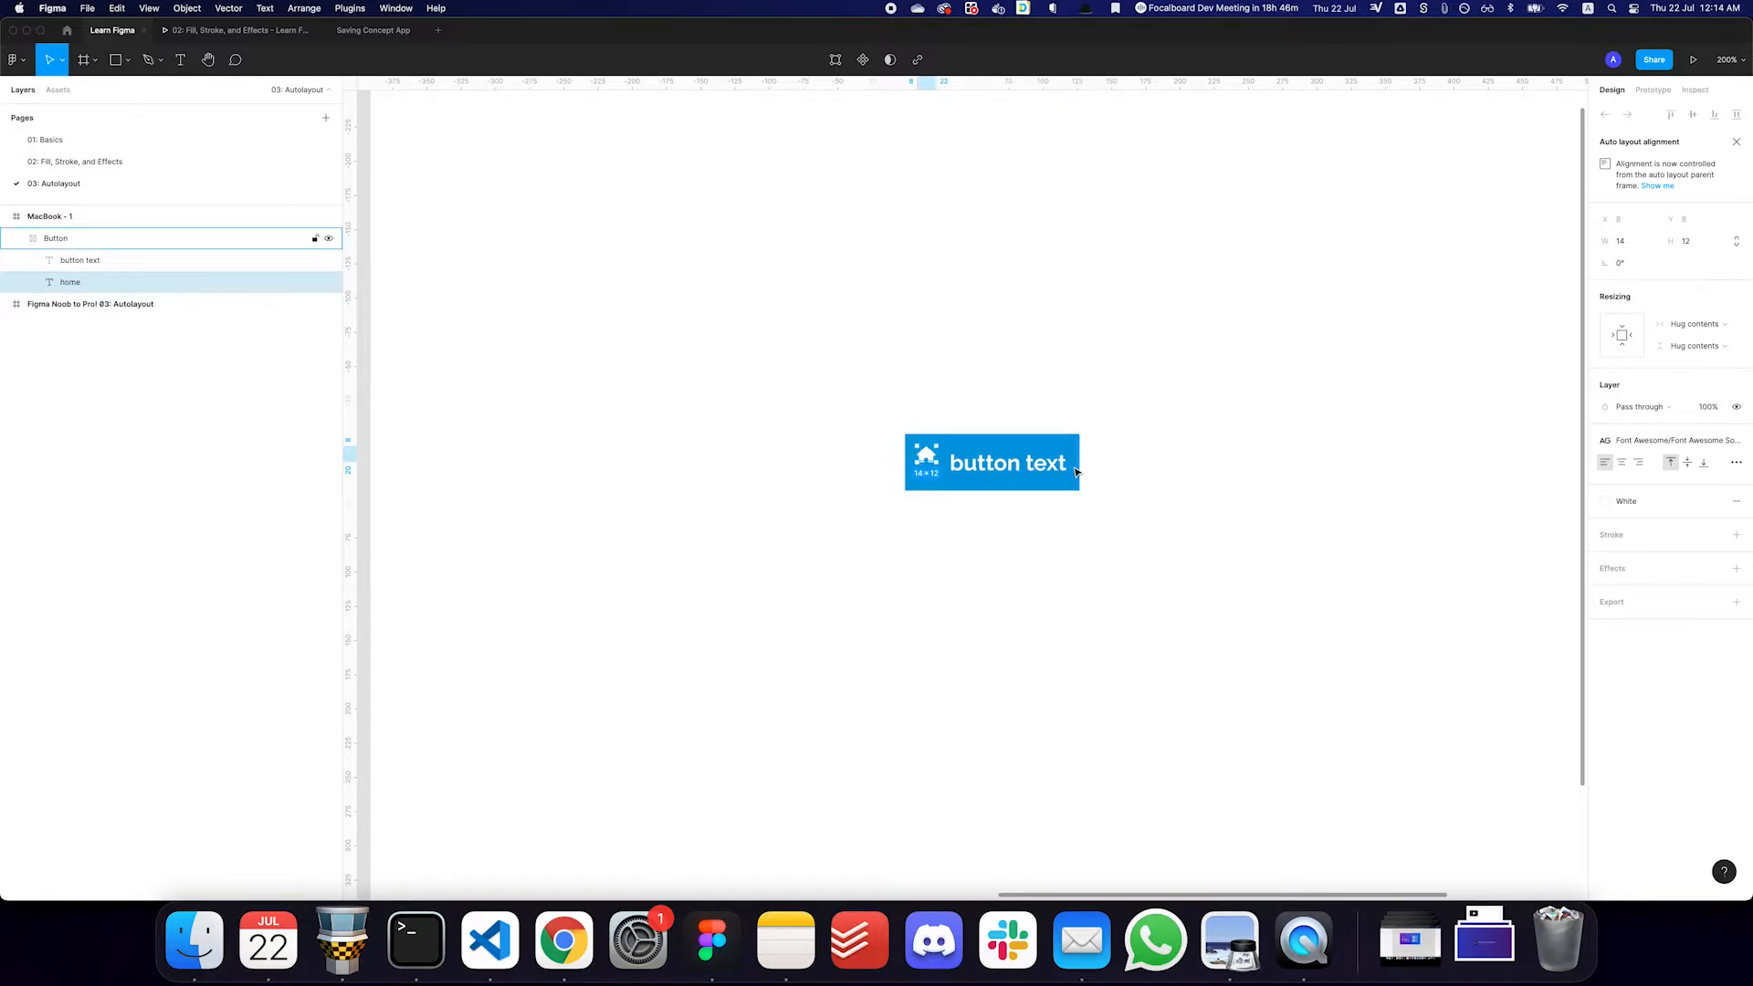
key("Right")
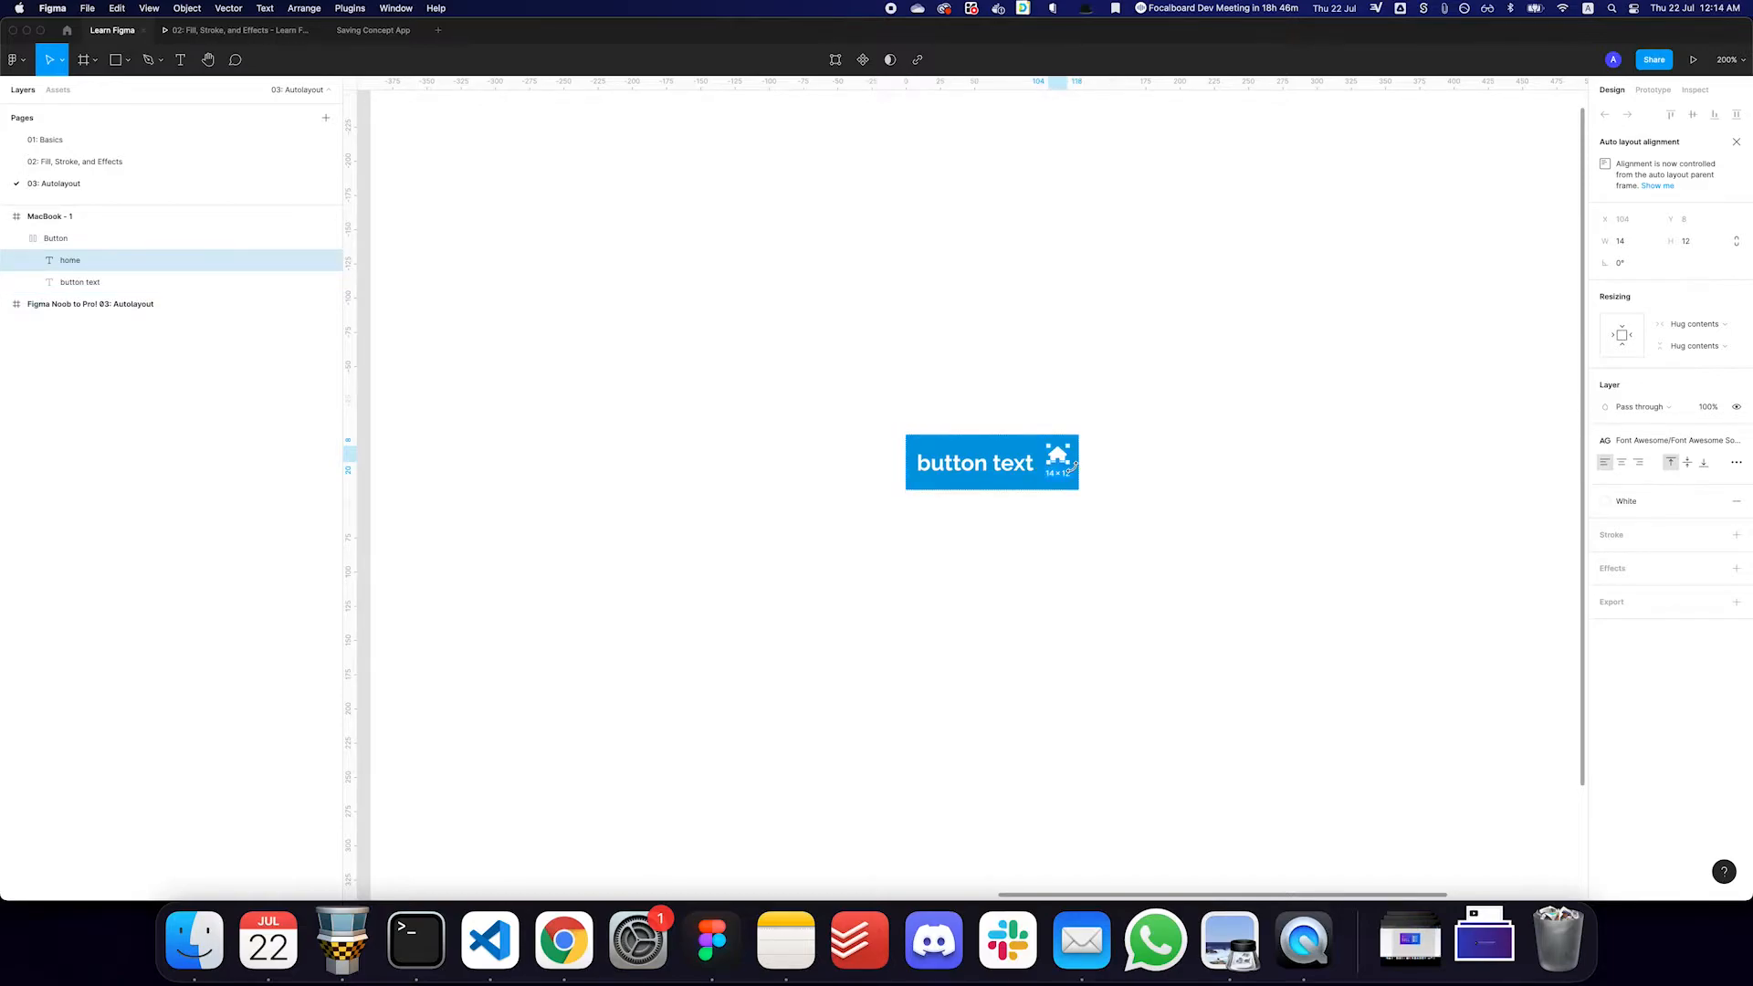
key("Left")
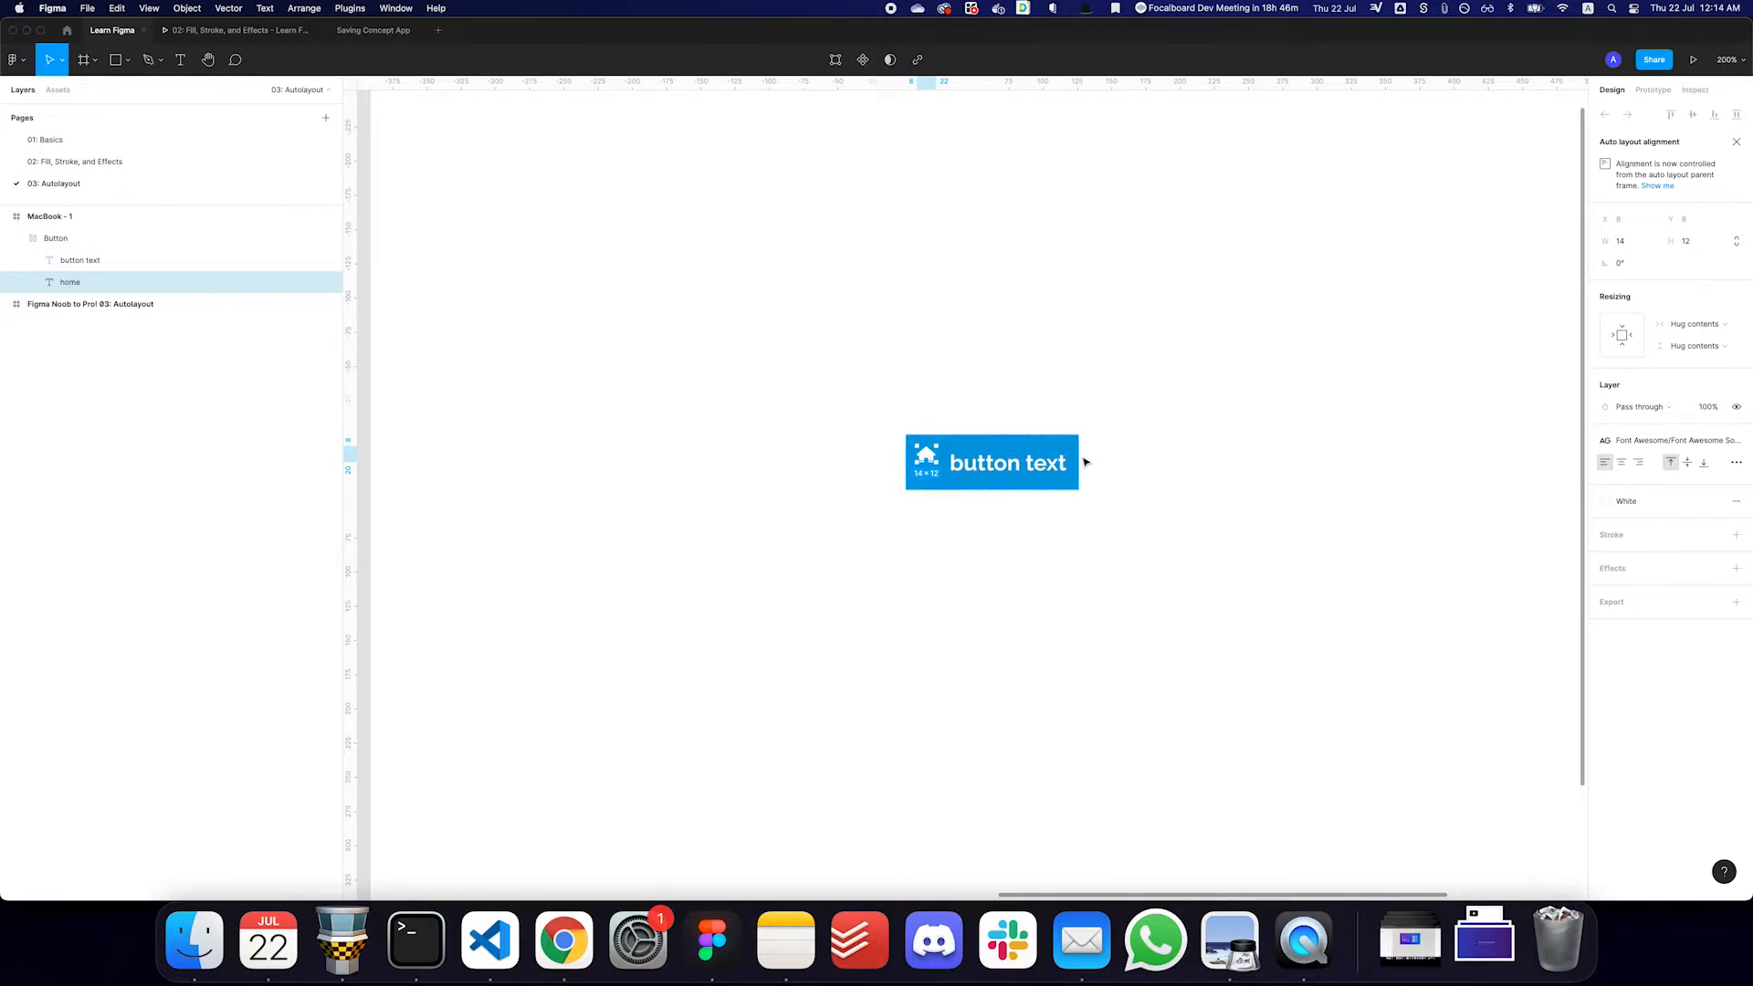
key("Escape")
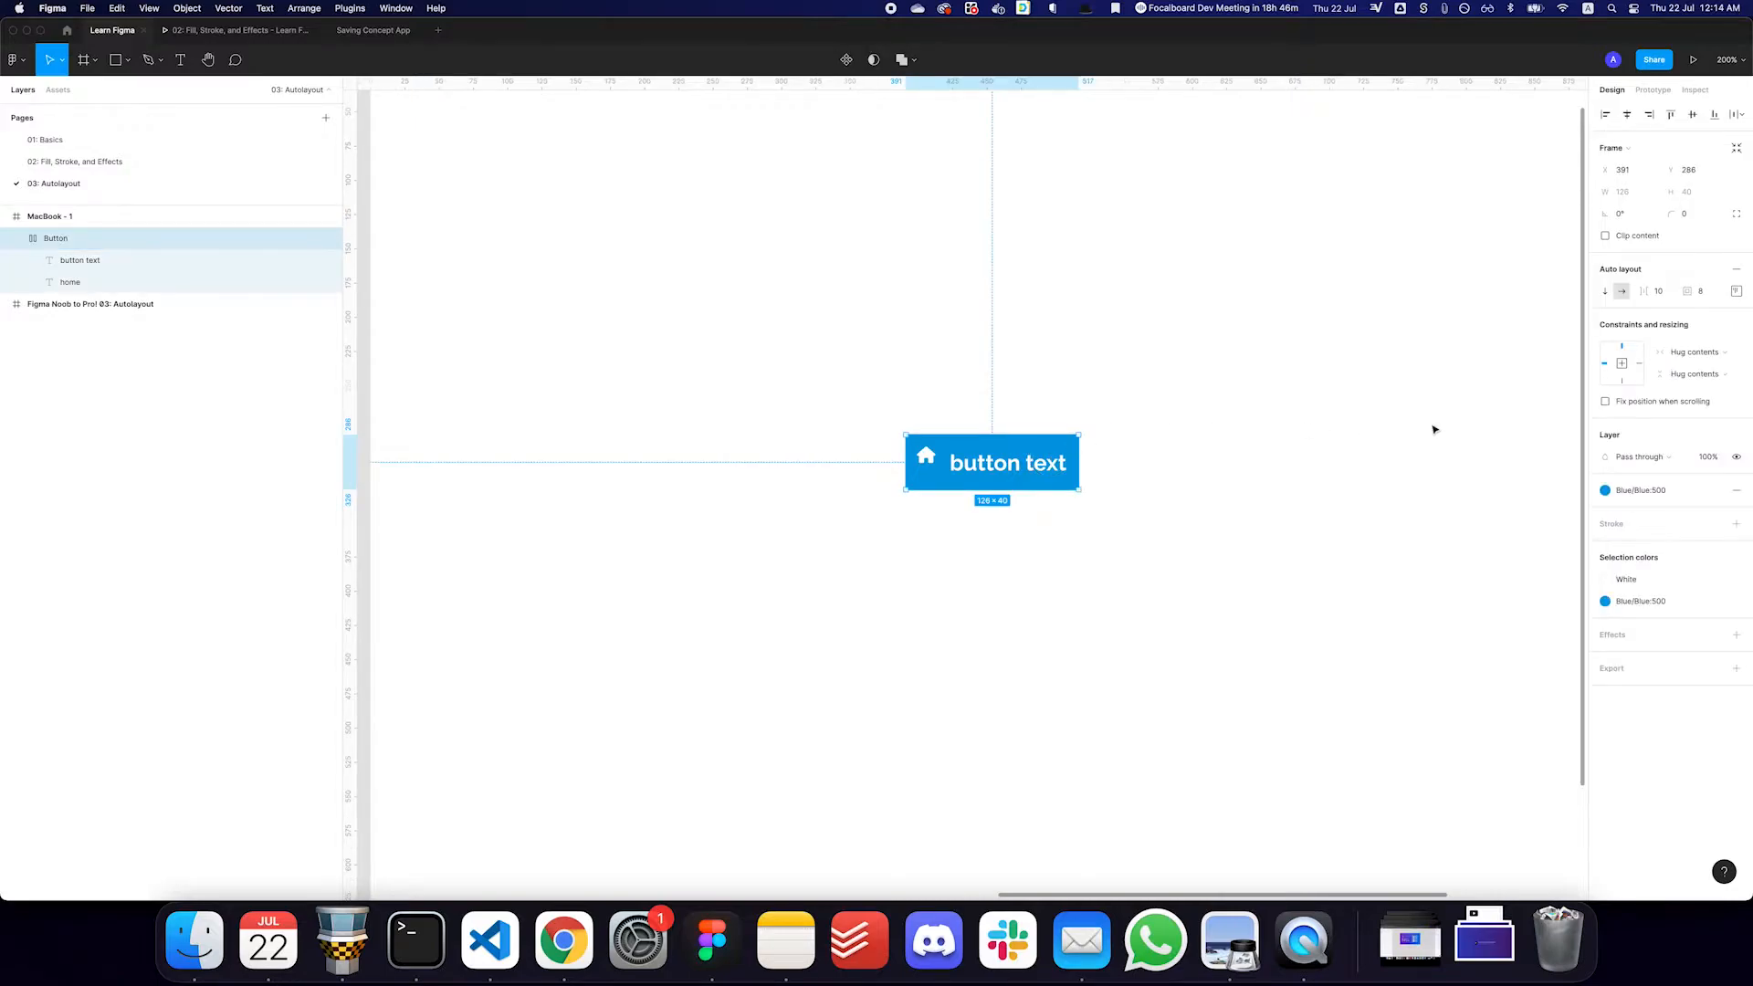
- Set the button's spacing between items to 24
left_click(1662, 296)
type("24")
key("Return")
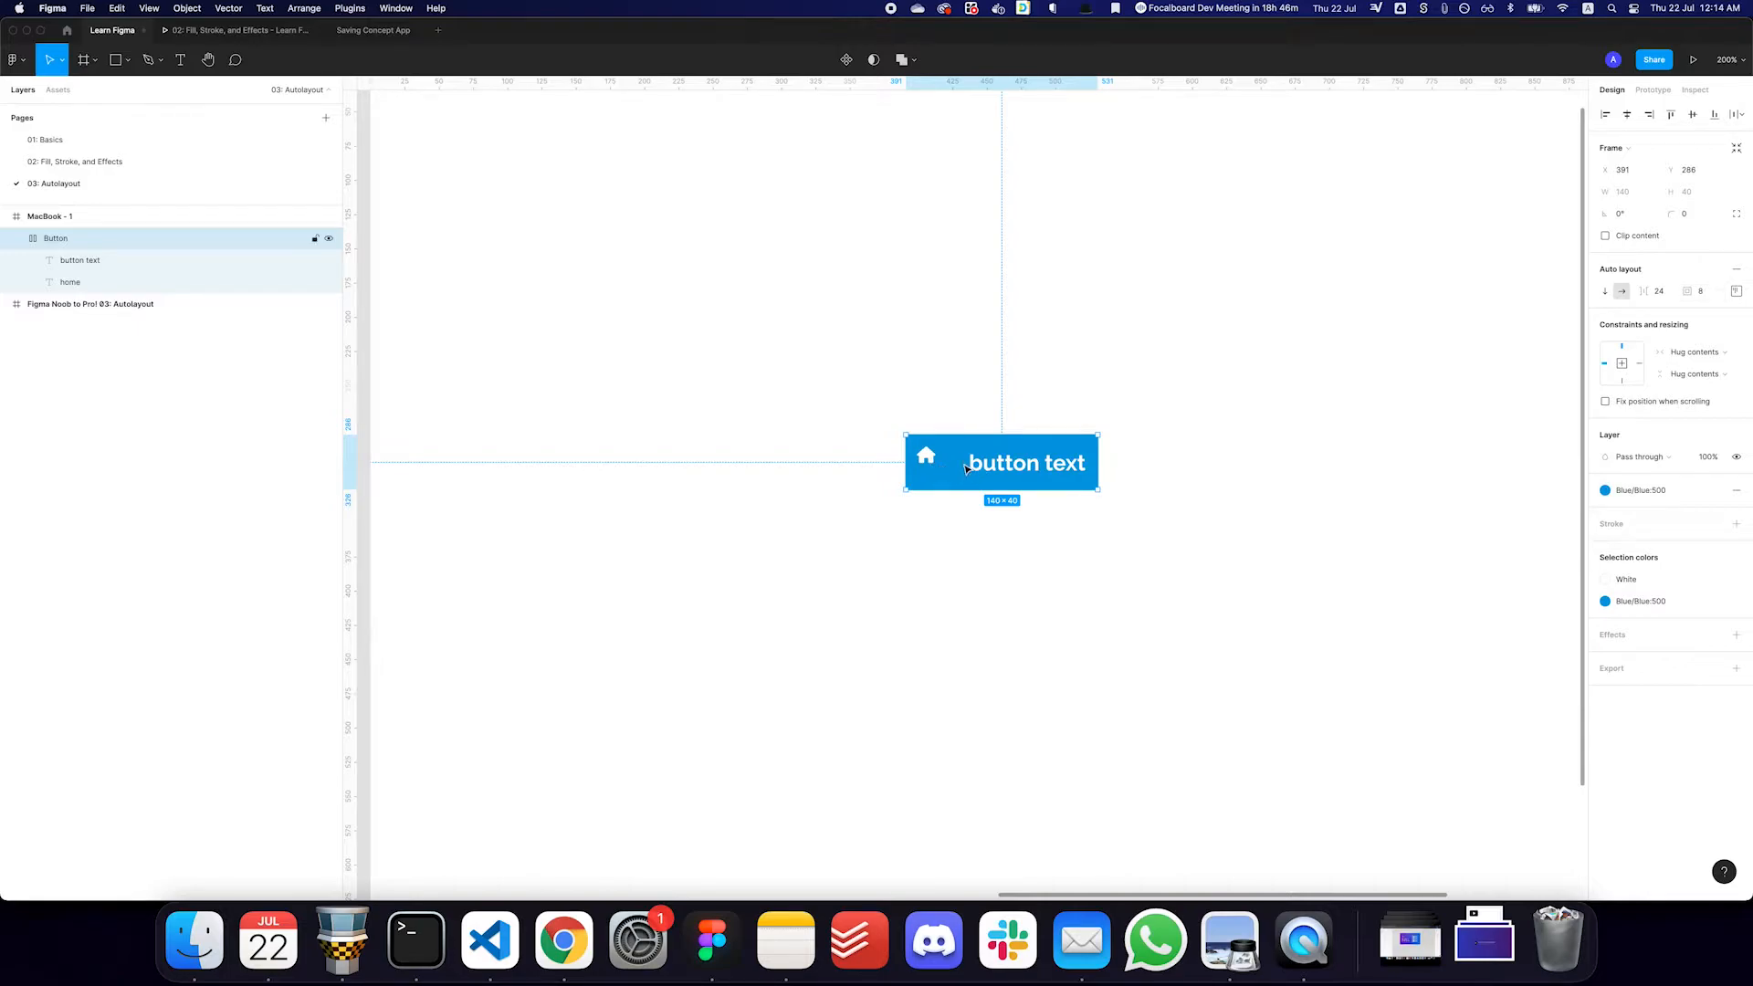
- Set the button's spacing between items to 8
left_click(1660, 292)
type("8")
key("Return")
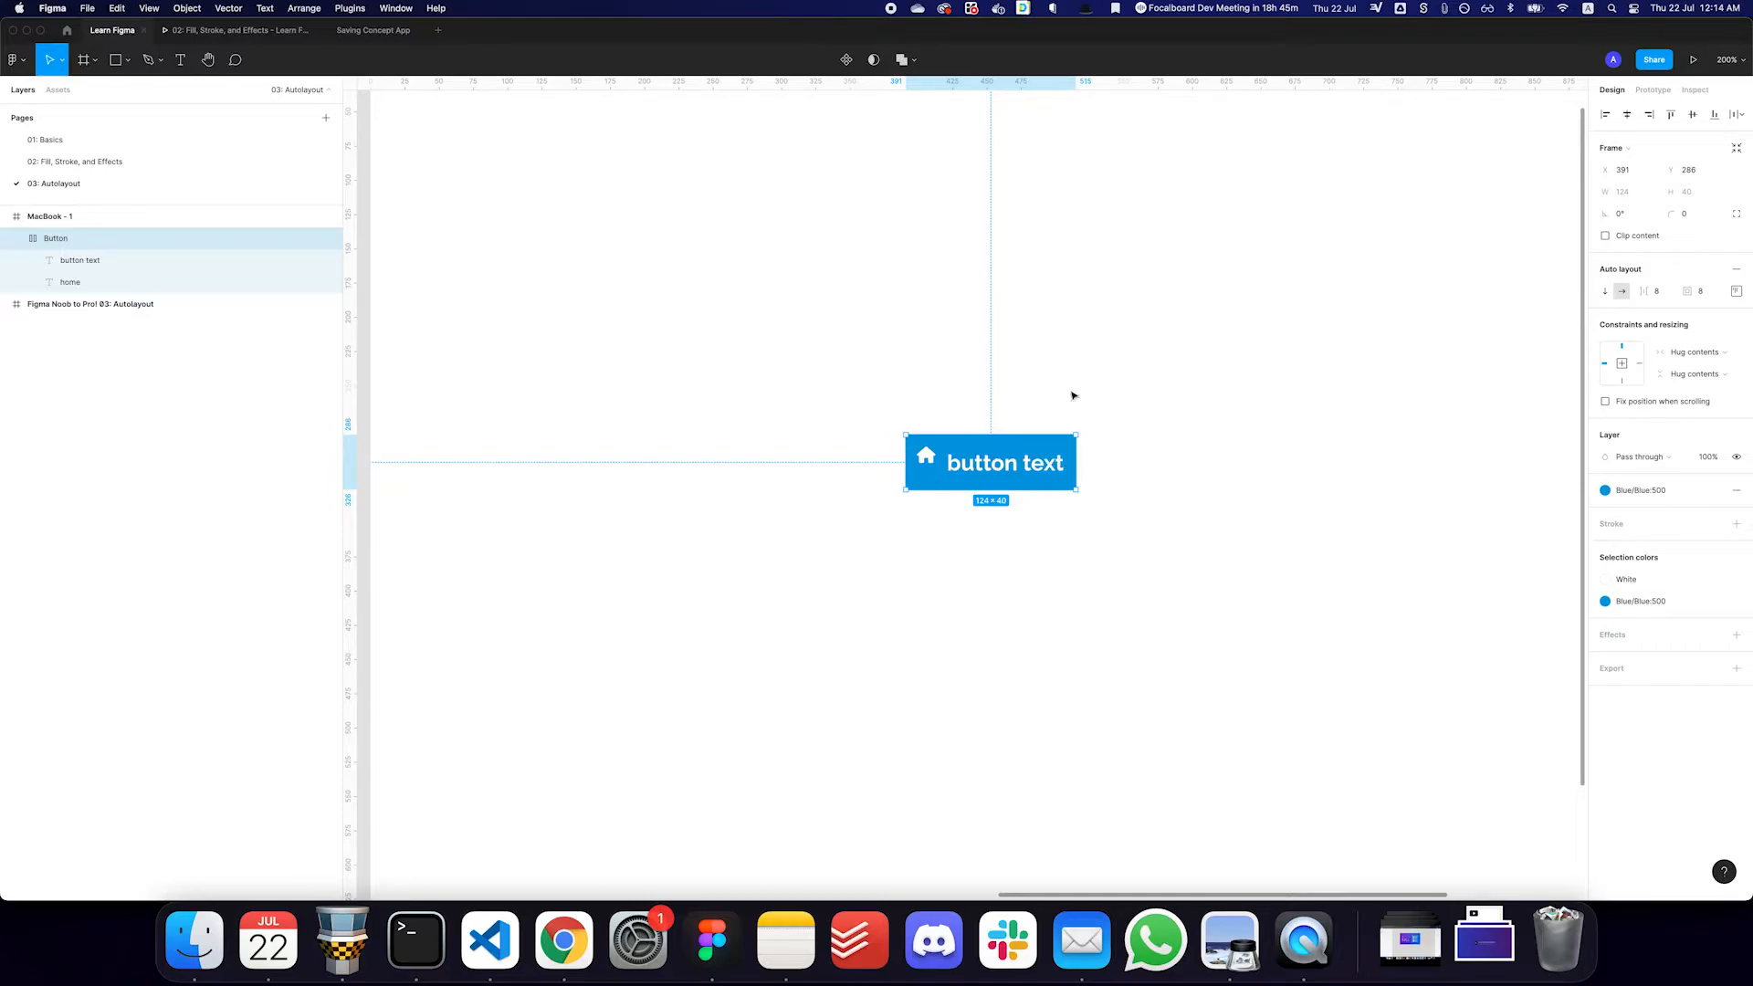
- Set the button's padding to 32 on all sides and open its individual padding values
left_click(1714, 293)
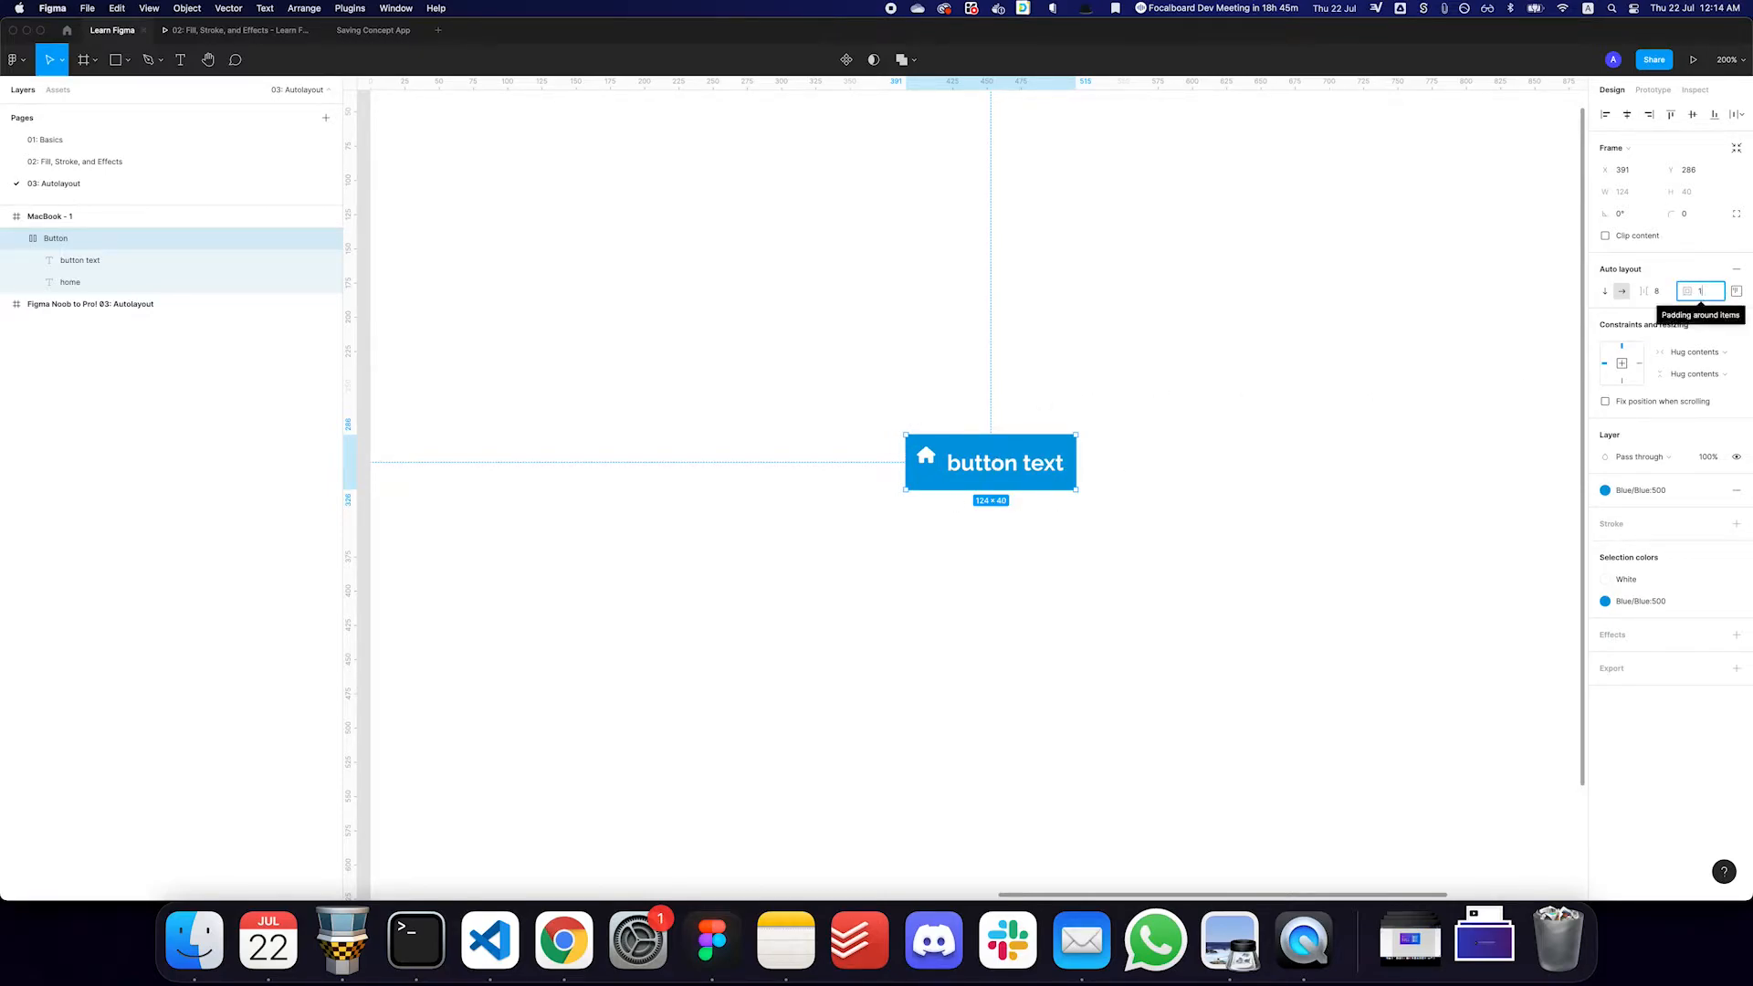
key("Return")
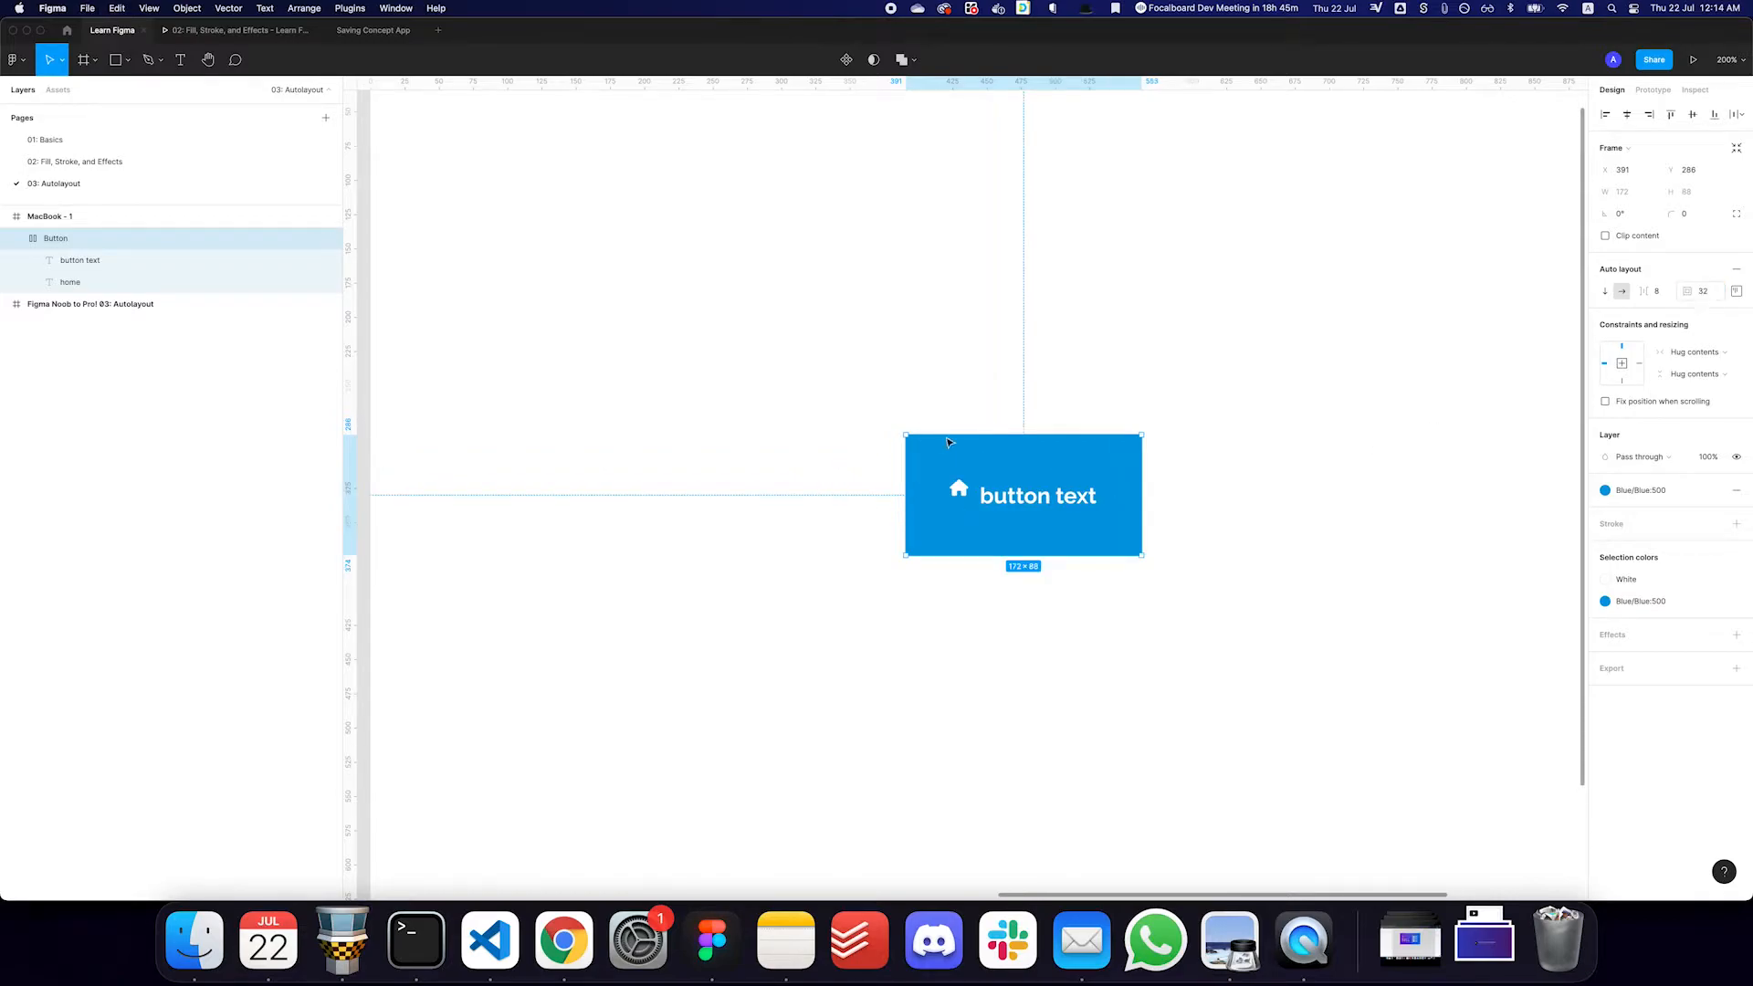
left_click(1735, 290)
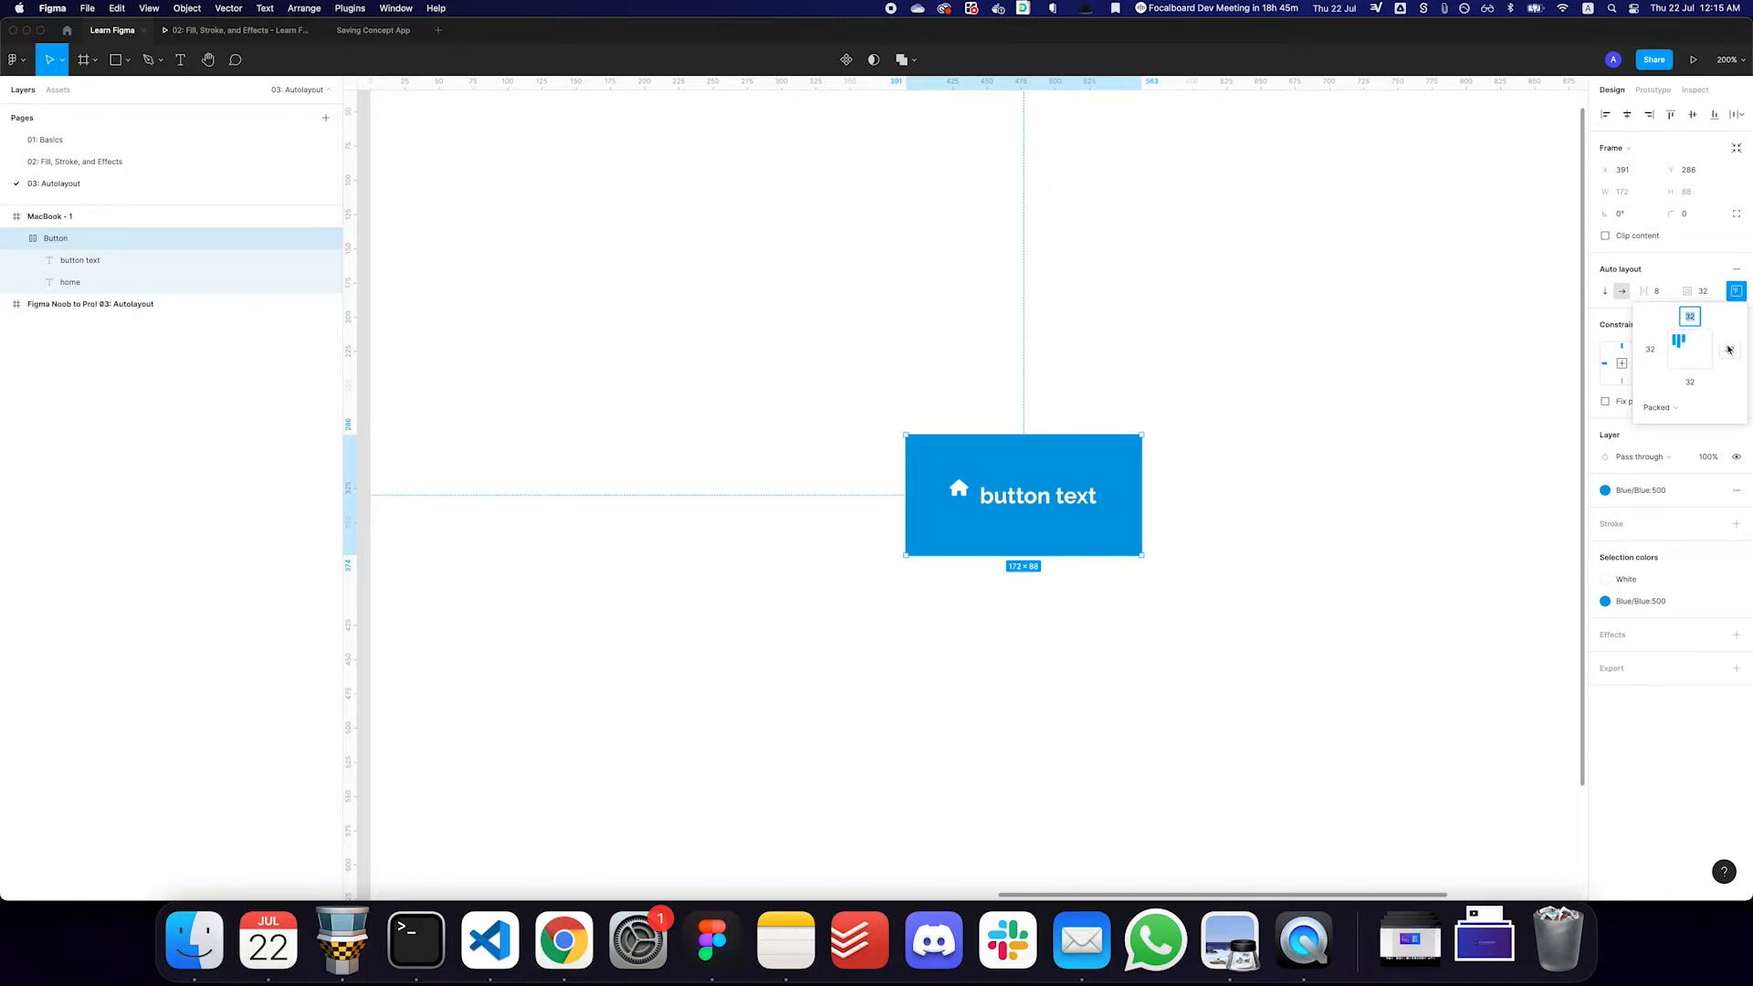
- Set the button's padding to 16 vertically and 32 horizontally using 16,32
left_click(1714, 297)
type("16,32")
key("Return")
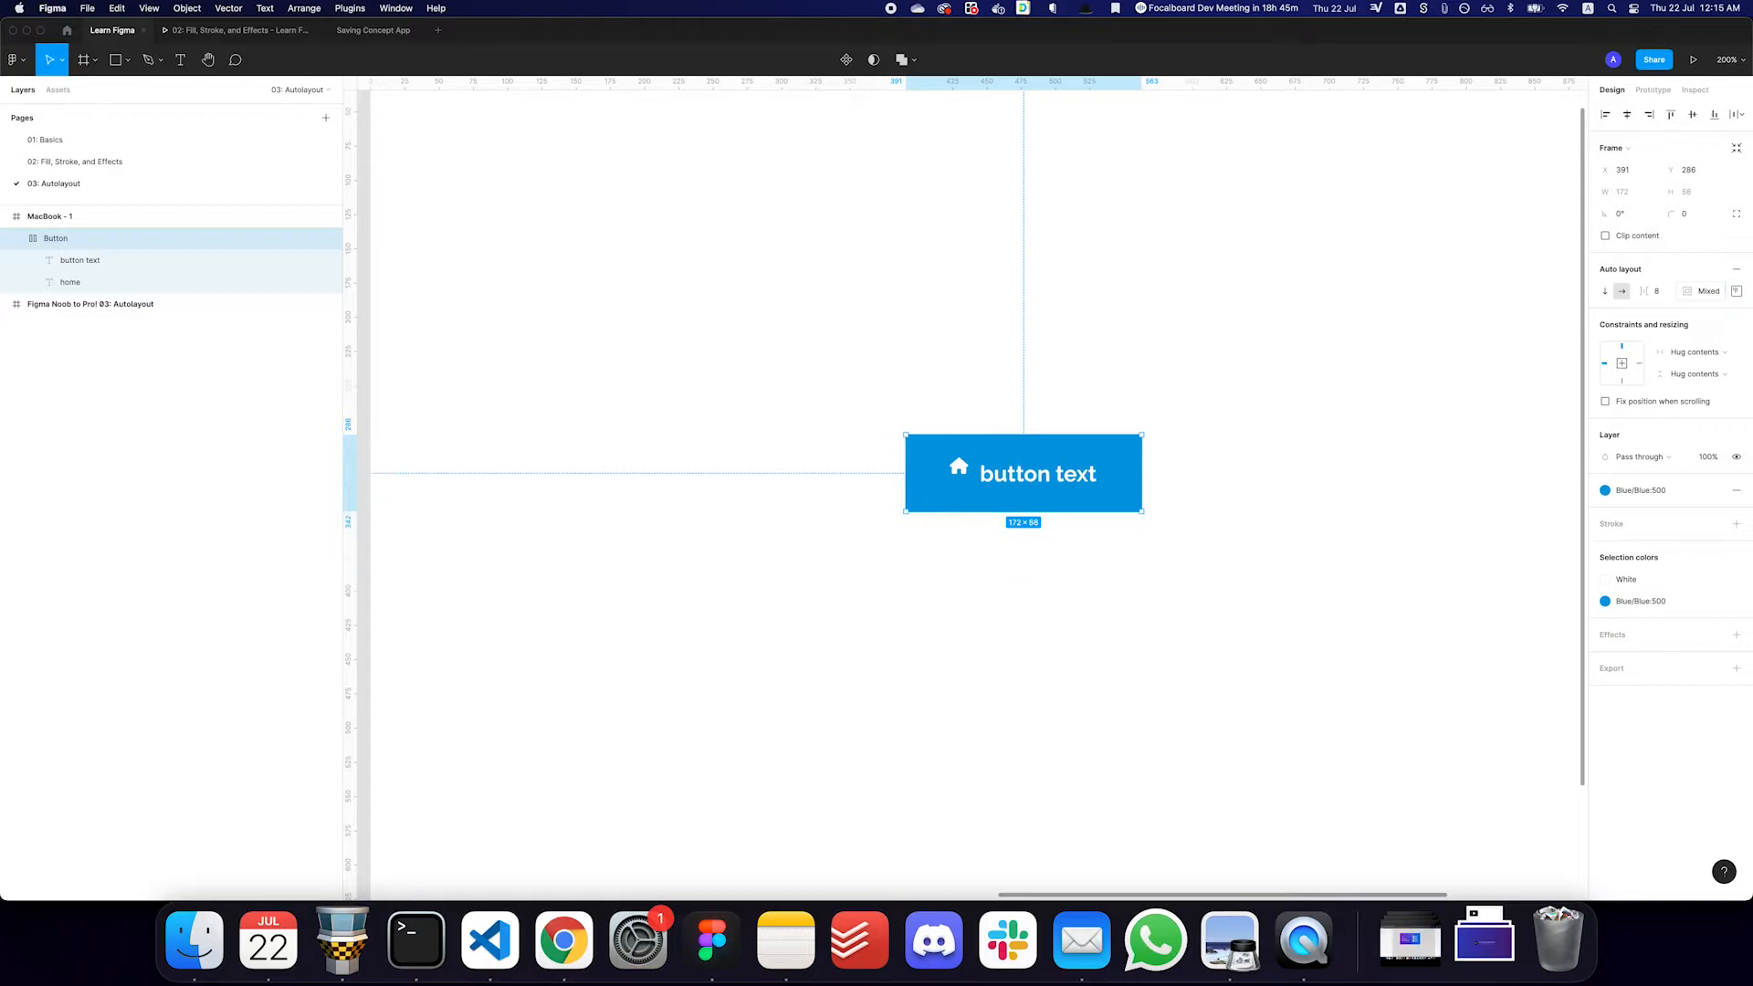
- Set the button's padding to 12 vertically and 24 horizontally using 12,24
left_click(1735, 291)
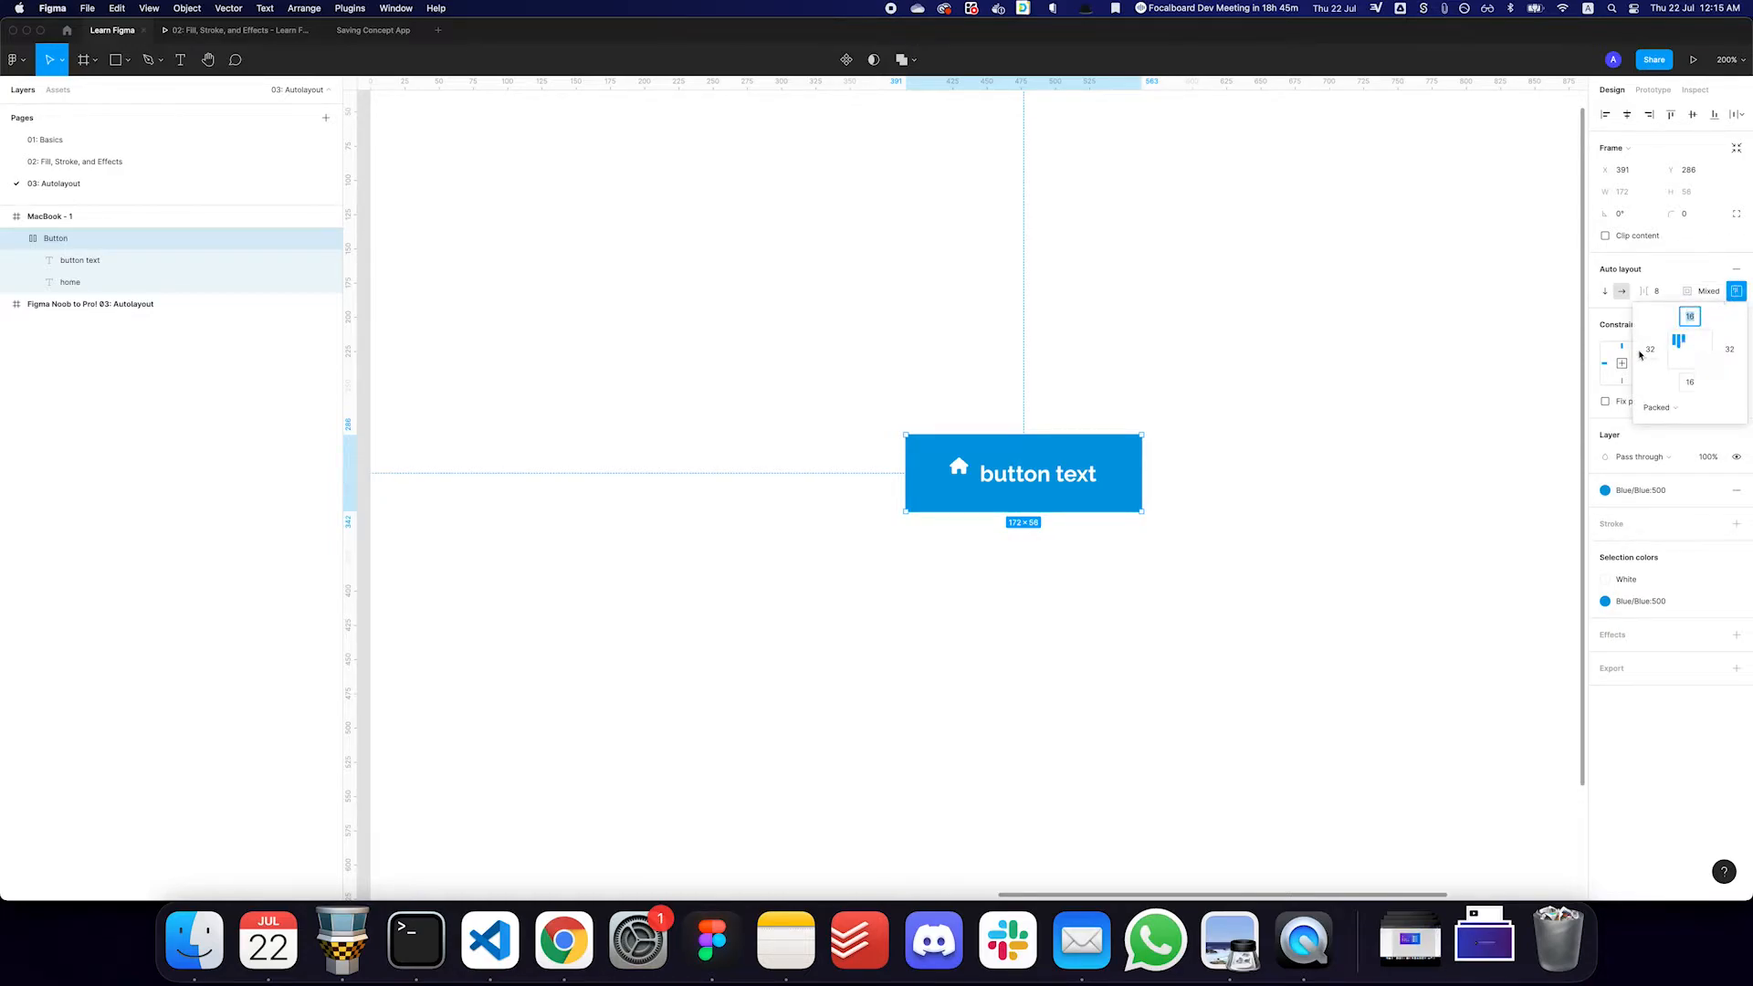
left_click(1704, 292)
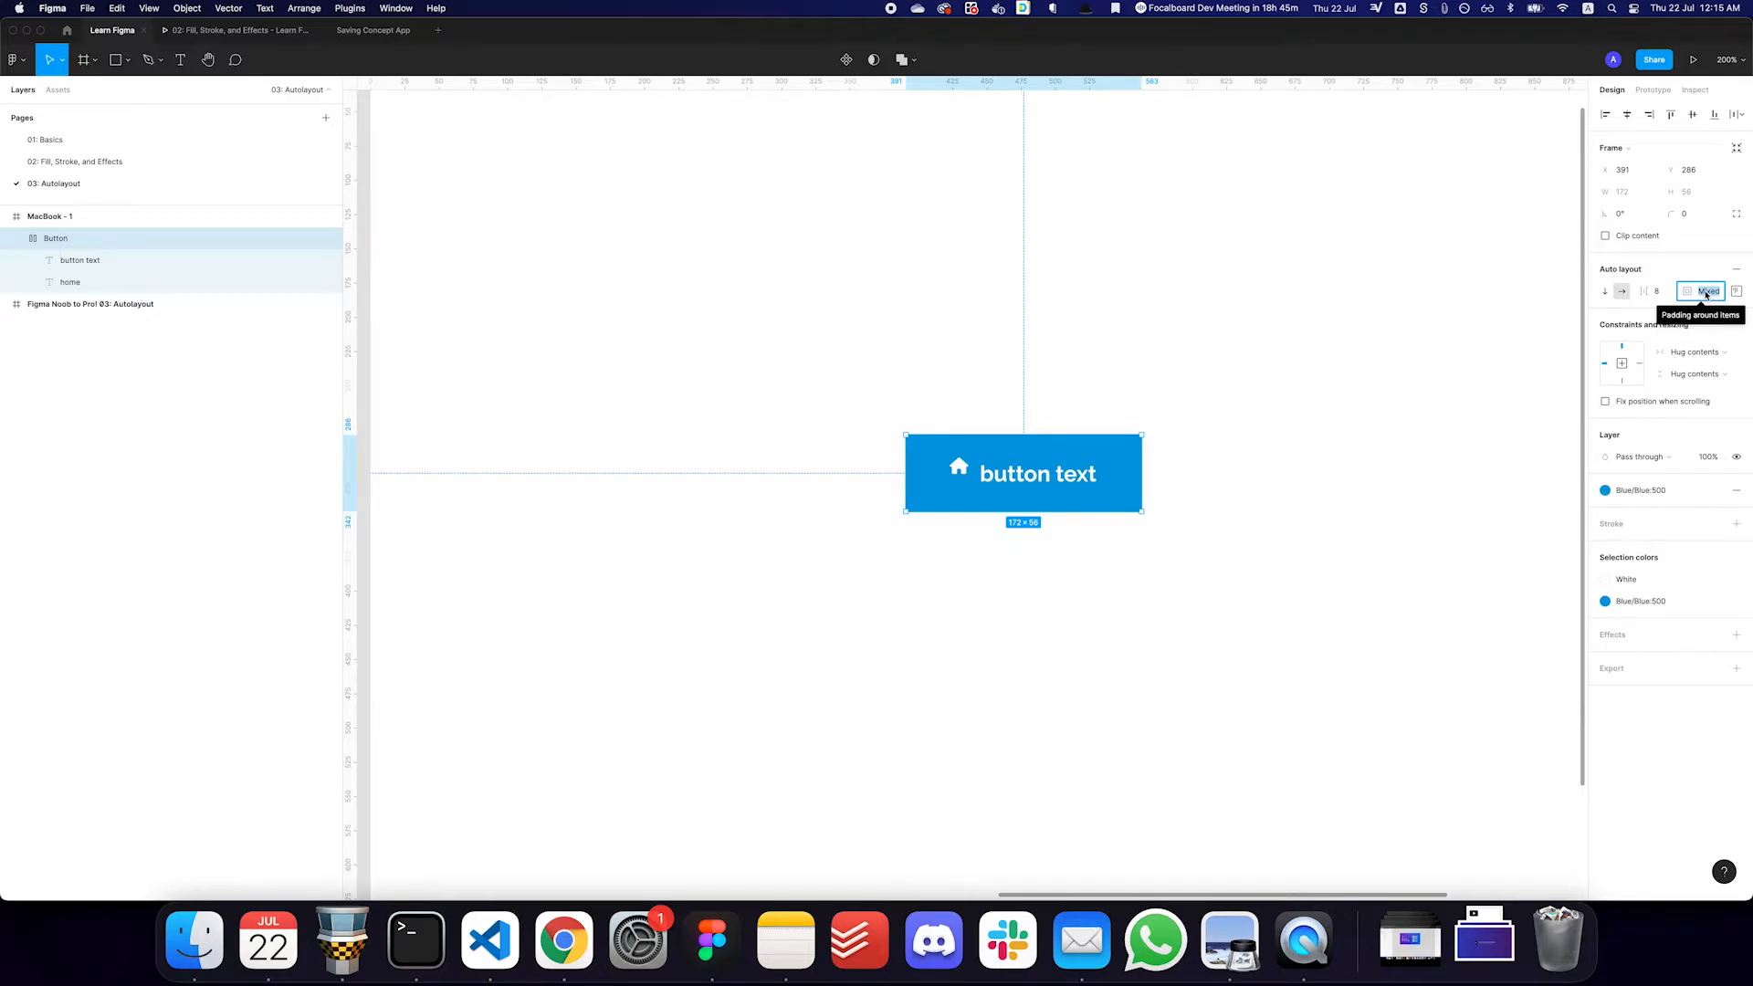
type("12")
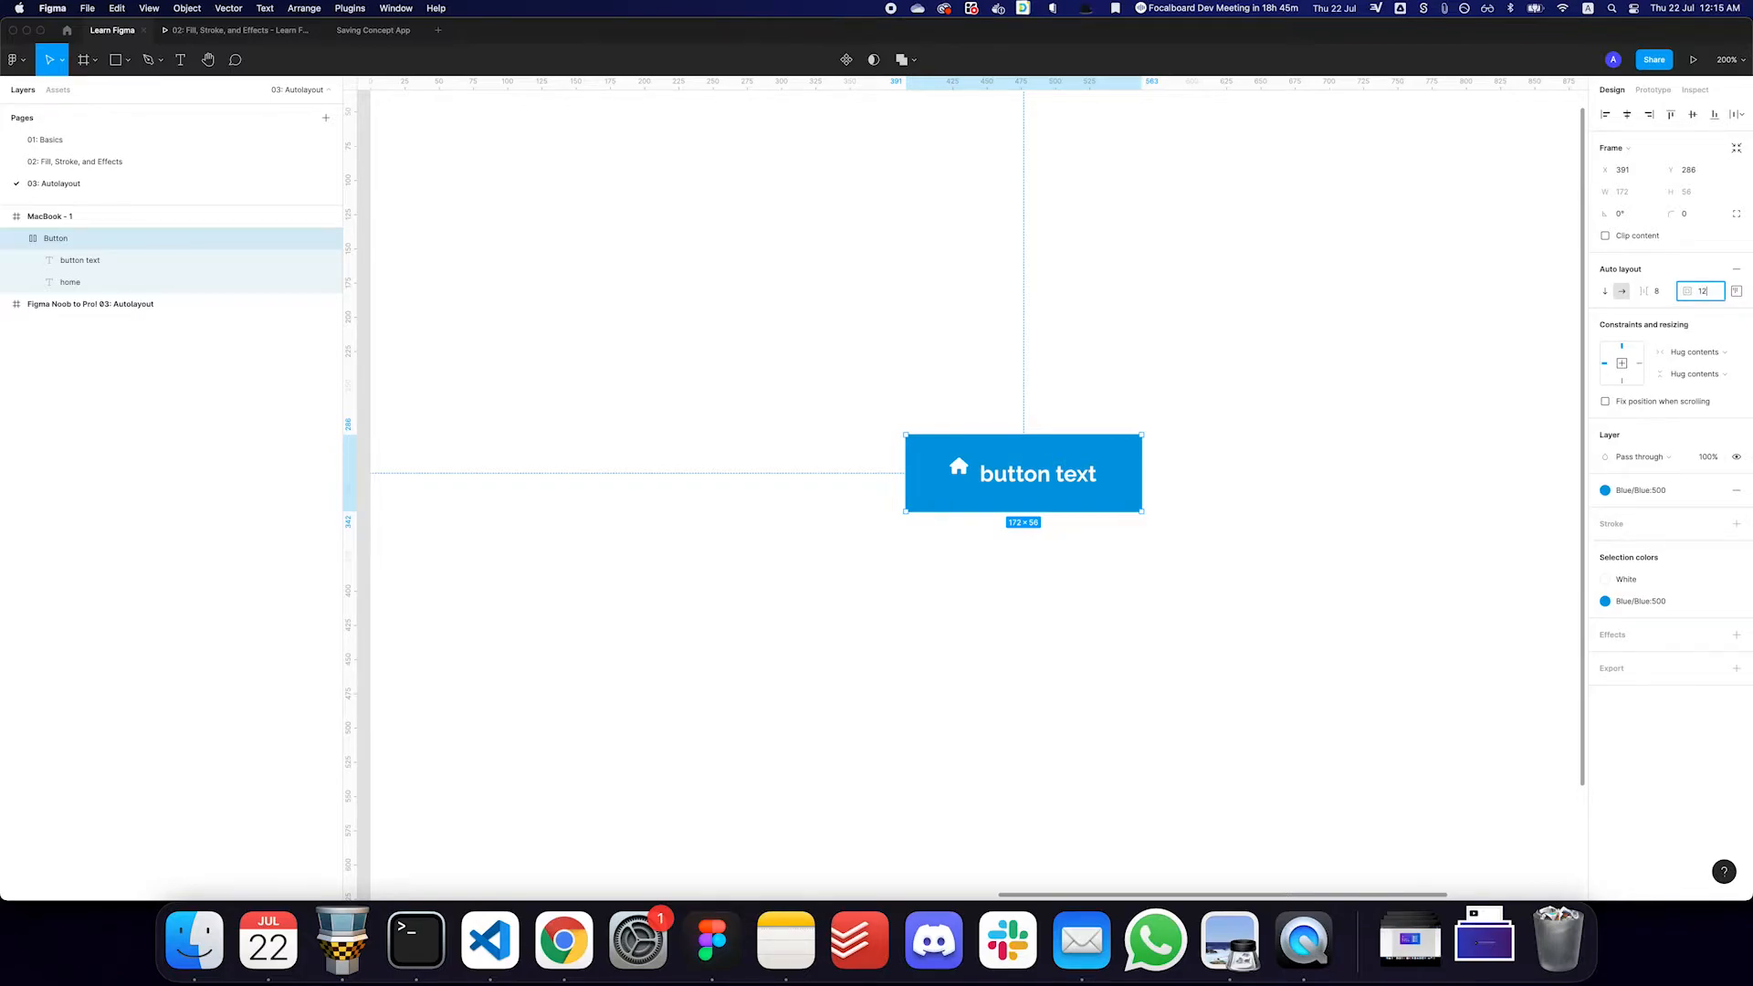
type(",24")
key("Return")
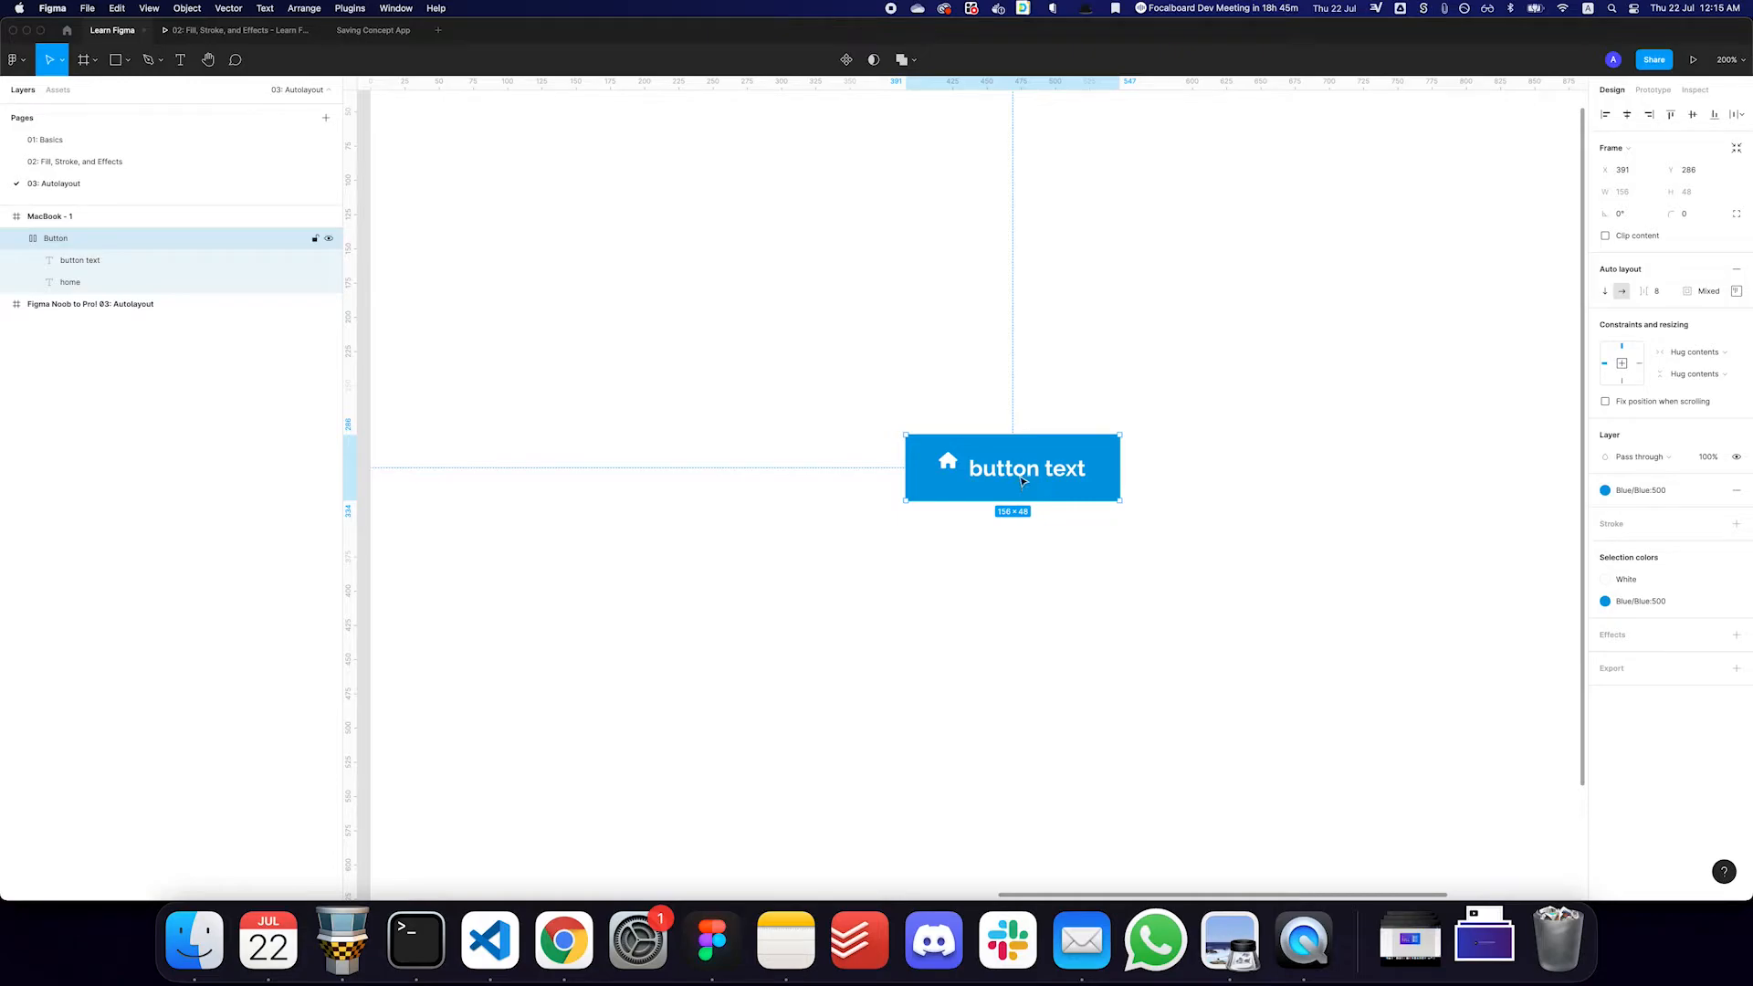
- Align the button's icon and text to the left and center them vertically
left_click(1739, 296)
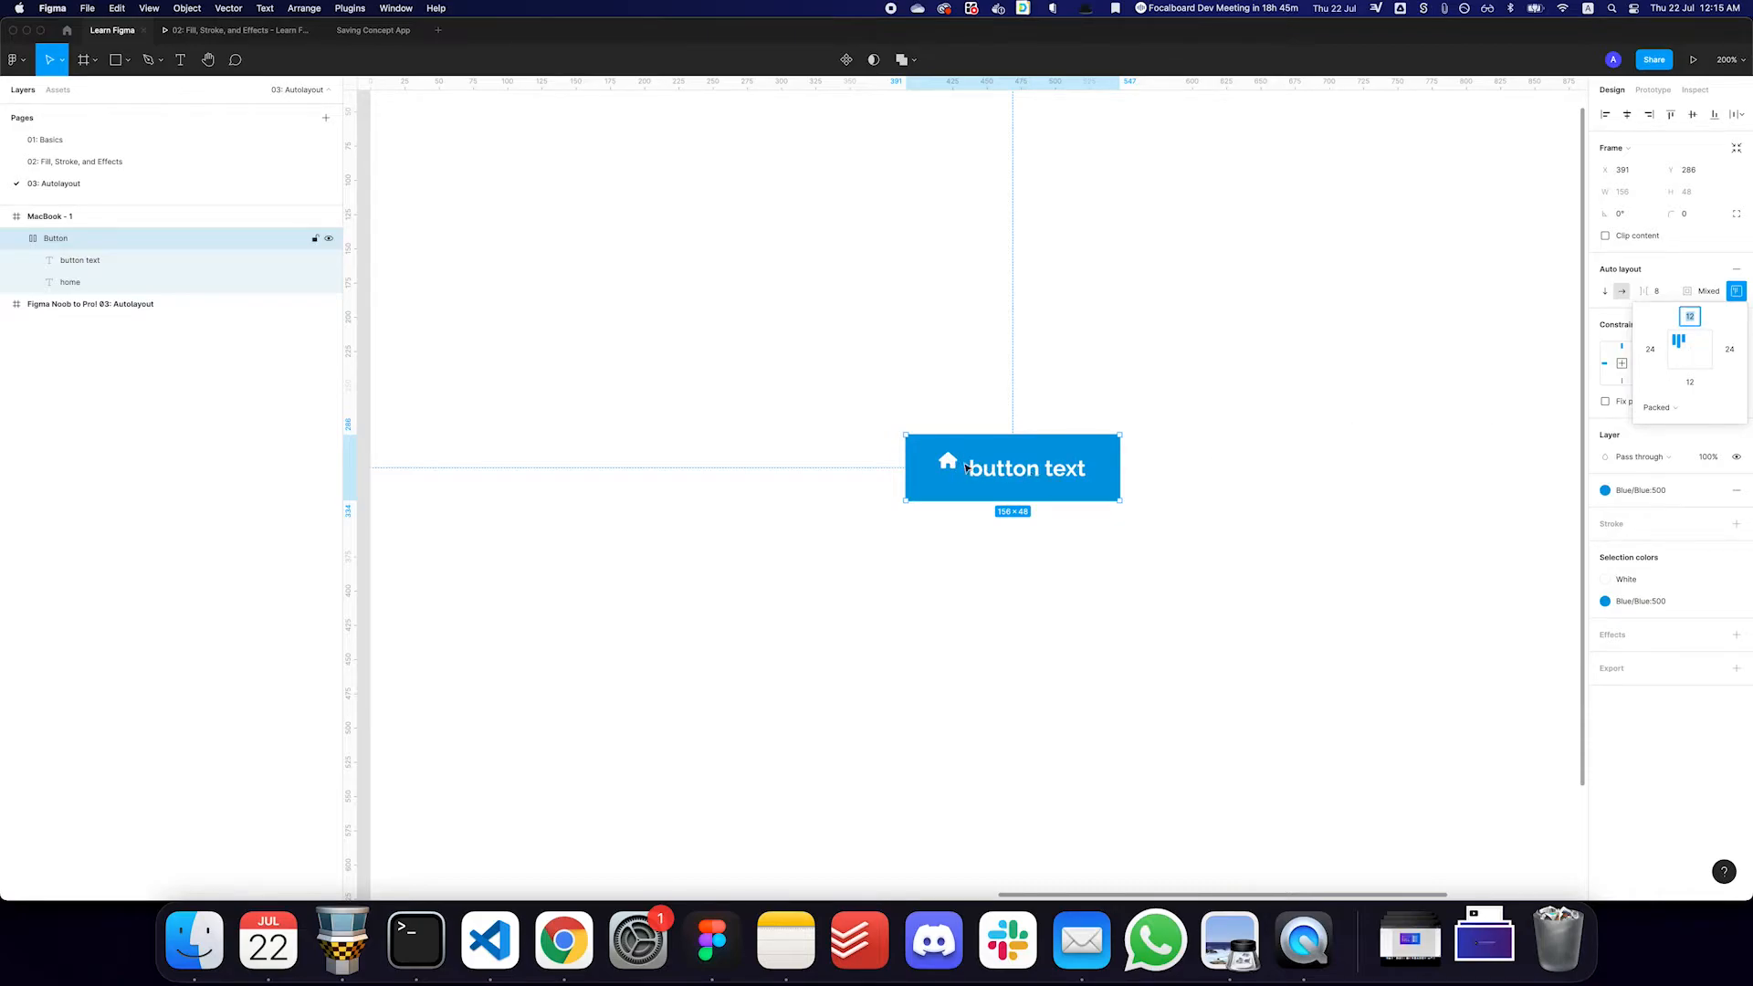
left_click(1678, 351)
left_click(1153, 485)
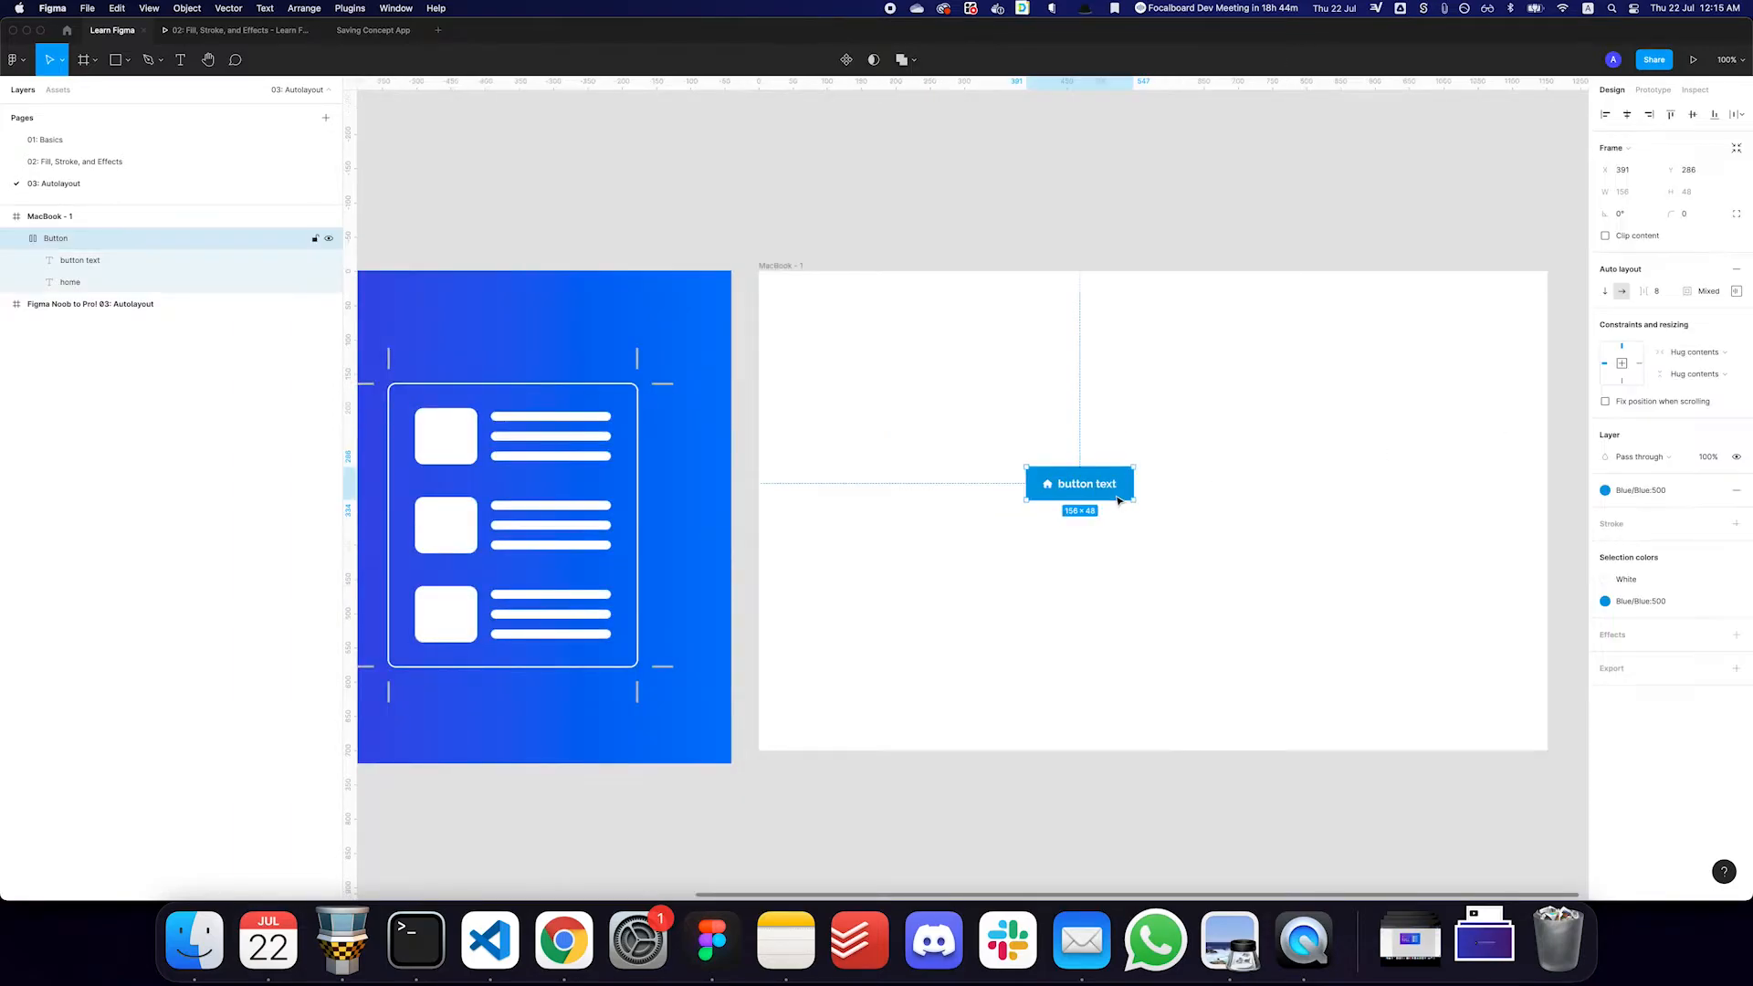
- Delete the button and change the fill of the MacBook - 1 frame to a light off-white
key("Delete")
key("f")
key("v")
left_click(845, 317)
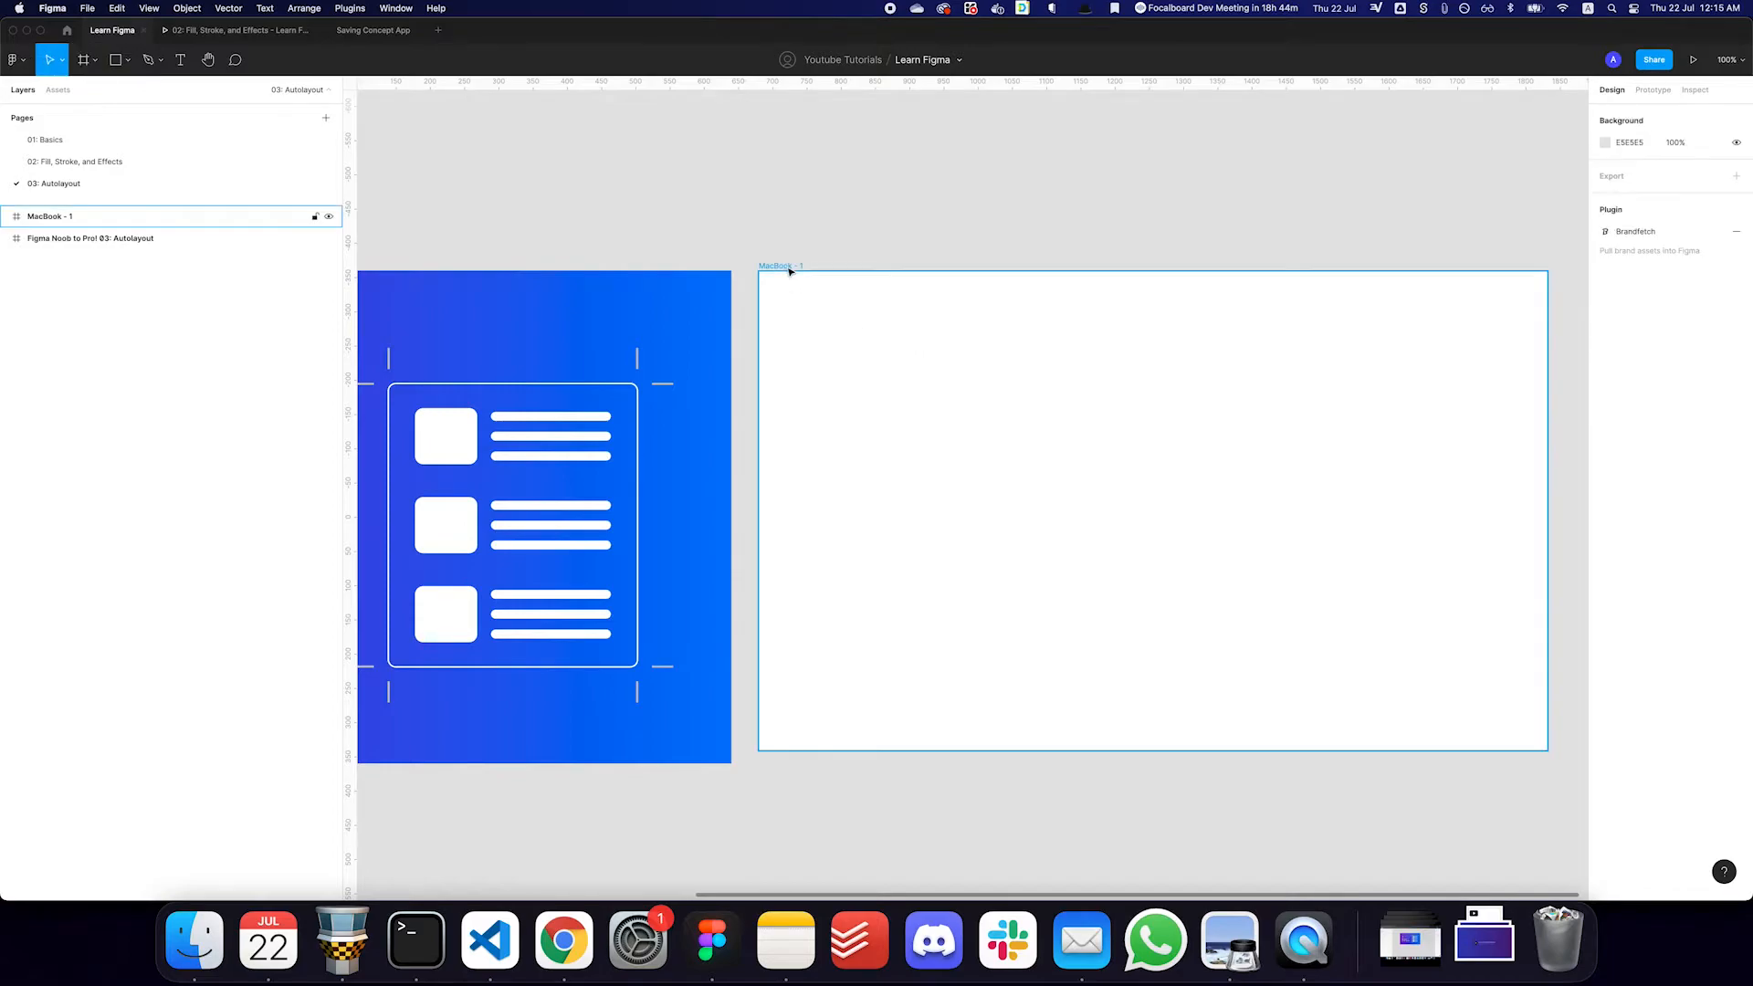
left_click(1604, 414)
left_click_drag(1559, 469, 1416, 438)
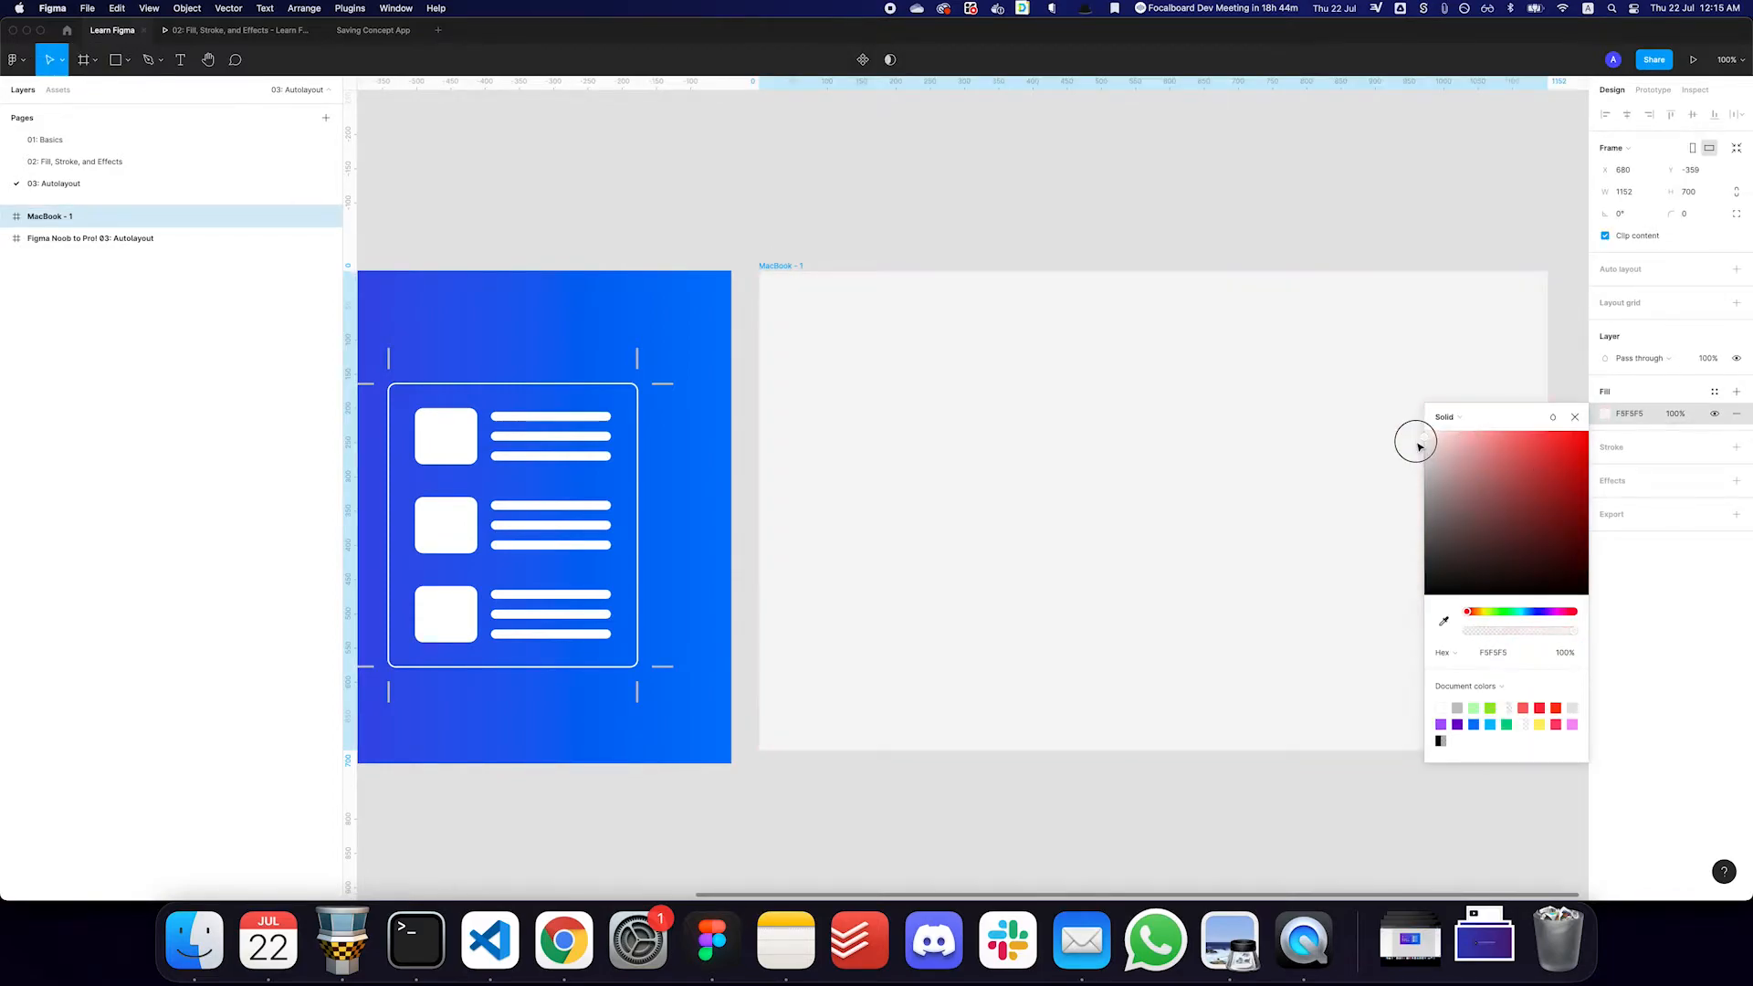
- Draw a frame about 560 × 429 inside MacBook - 1 and fill it with the White color style
key("f")
left_click_drag(930, 360, 1313, 653)
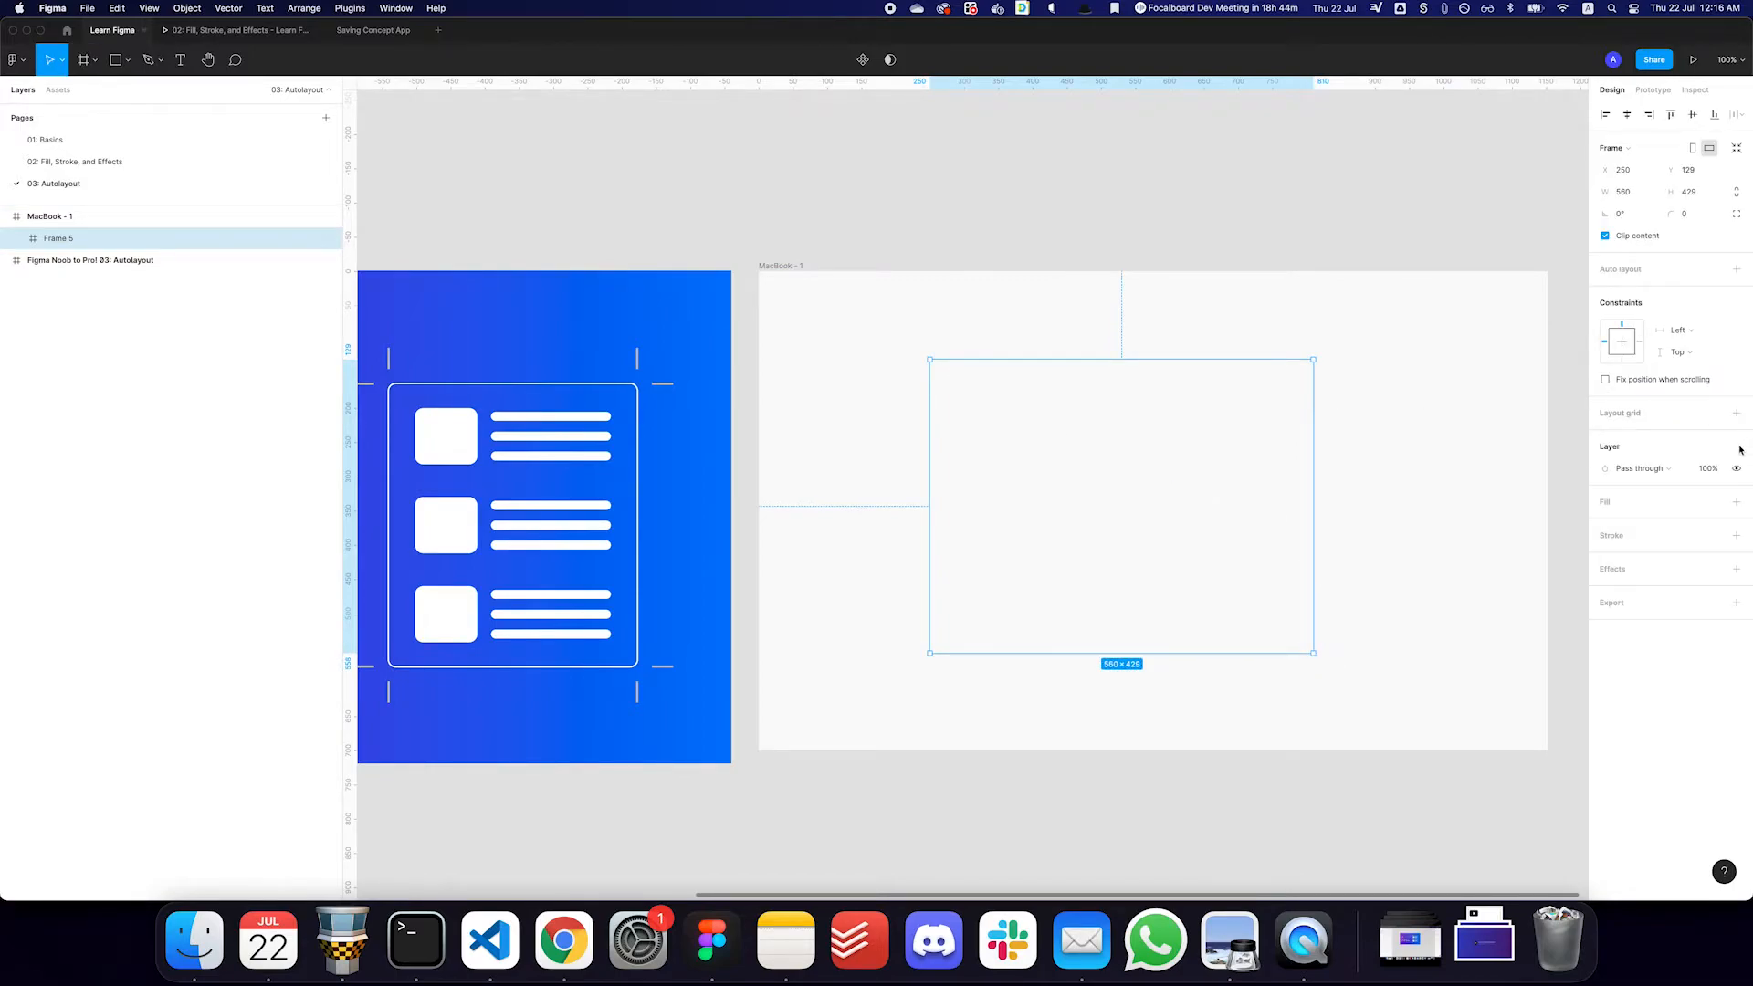
left_click(1719, 503)
type("wh")
key("Return")
- Draw a circle about 47 × 47 in the white frame's upper-left corner and apply the Red:400 color style
key("o")
mouse_move(945, 371)
left_mouse_down()
mouse_move(994, 407)
mouse_move(980, 405)
left_mouse_up()
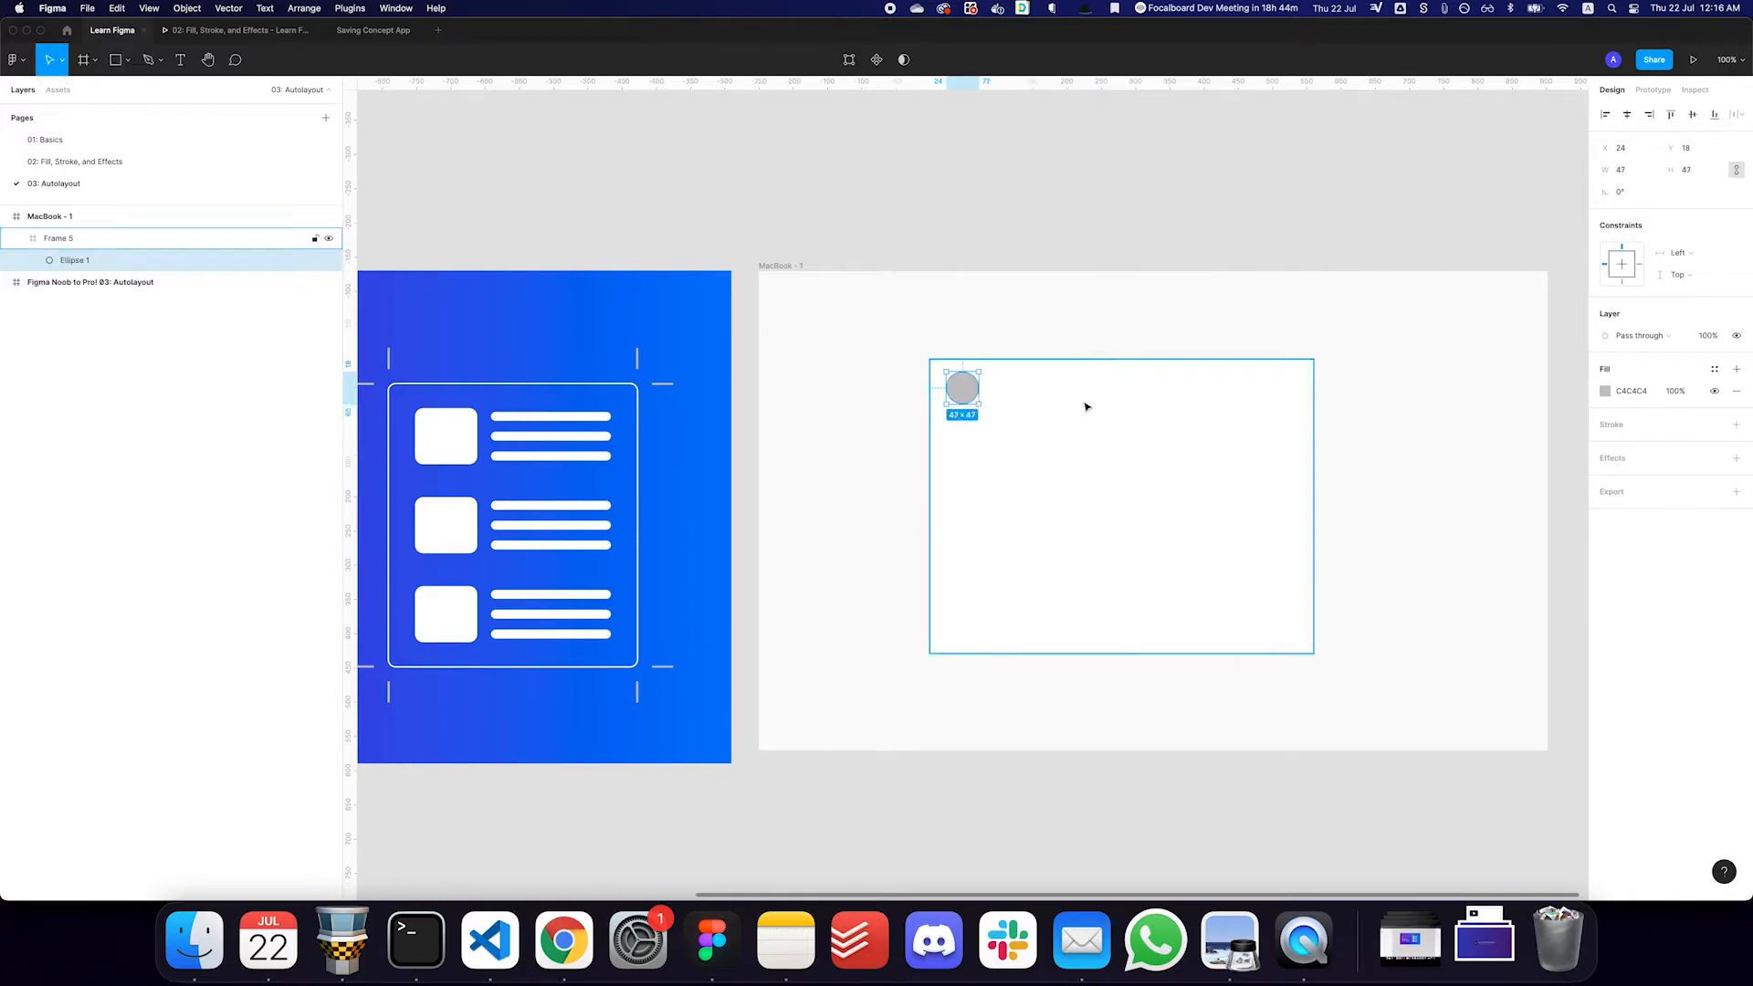
left_click(1715, 370)
type("red")
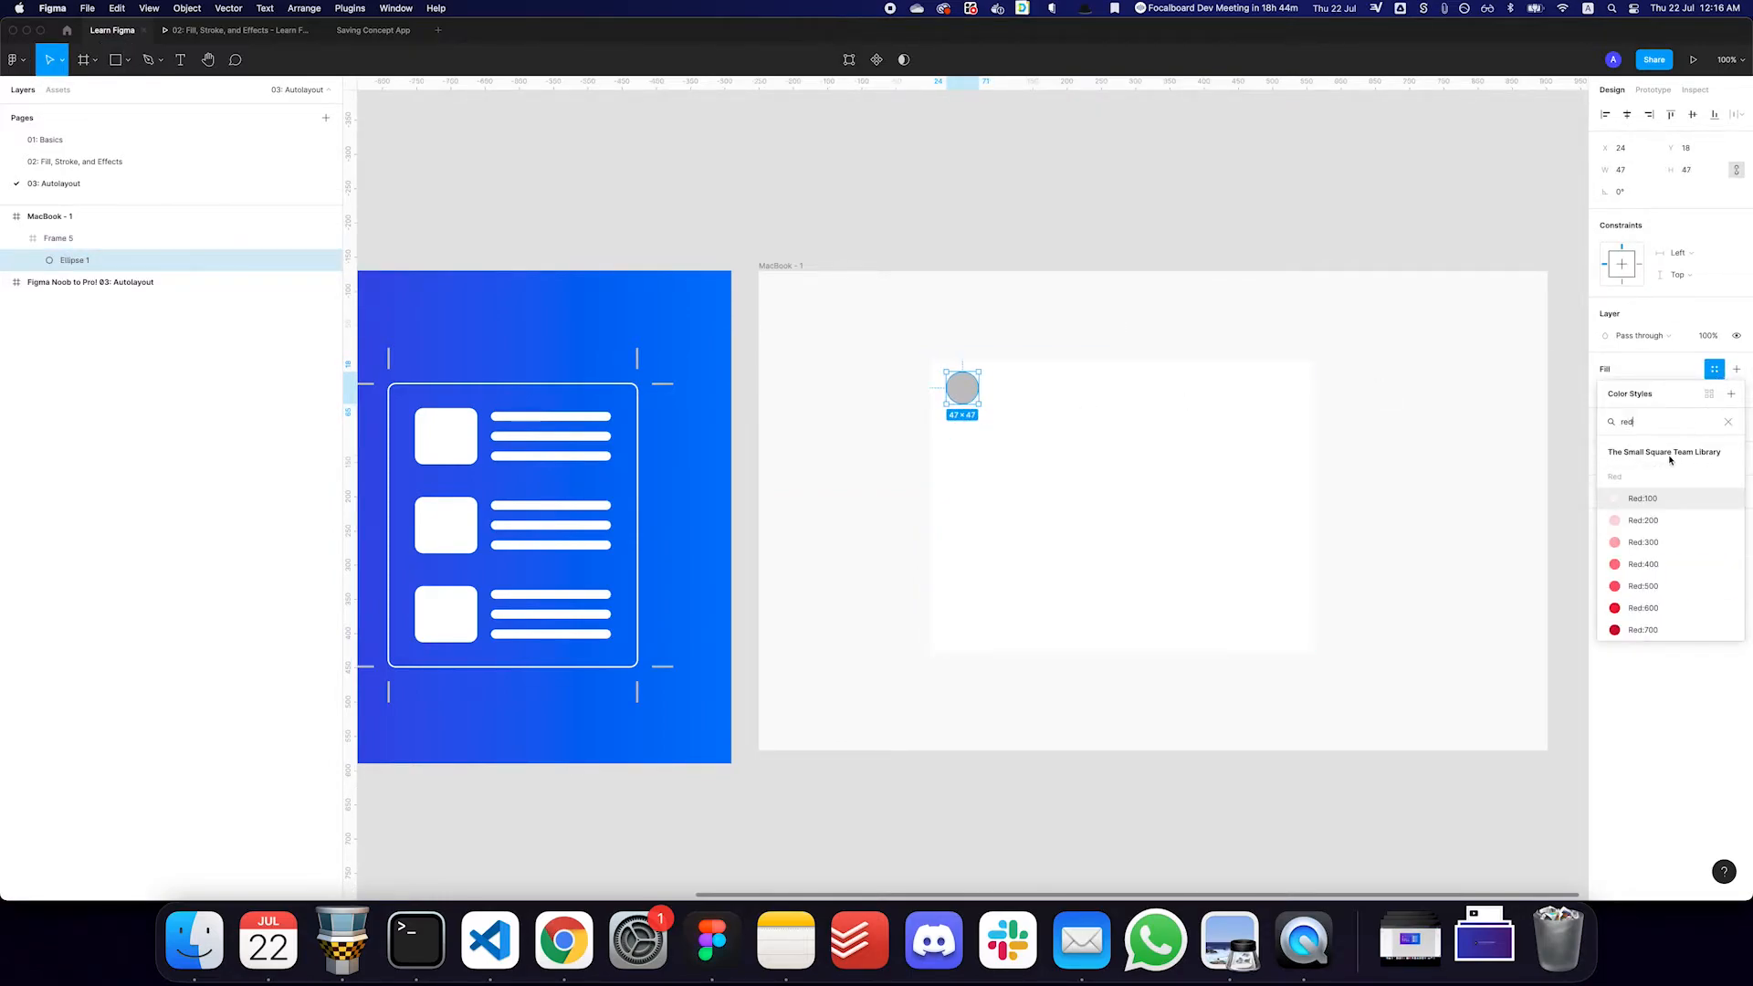
left_click(1640, 567)
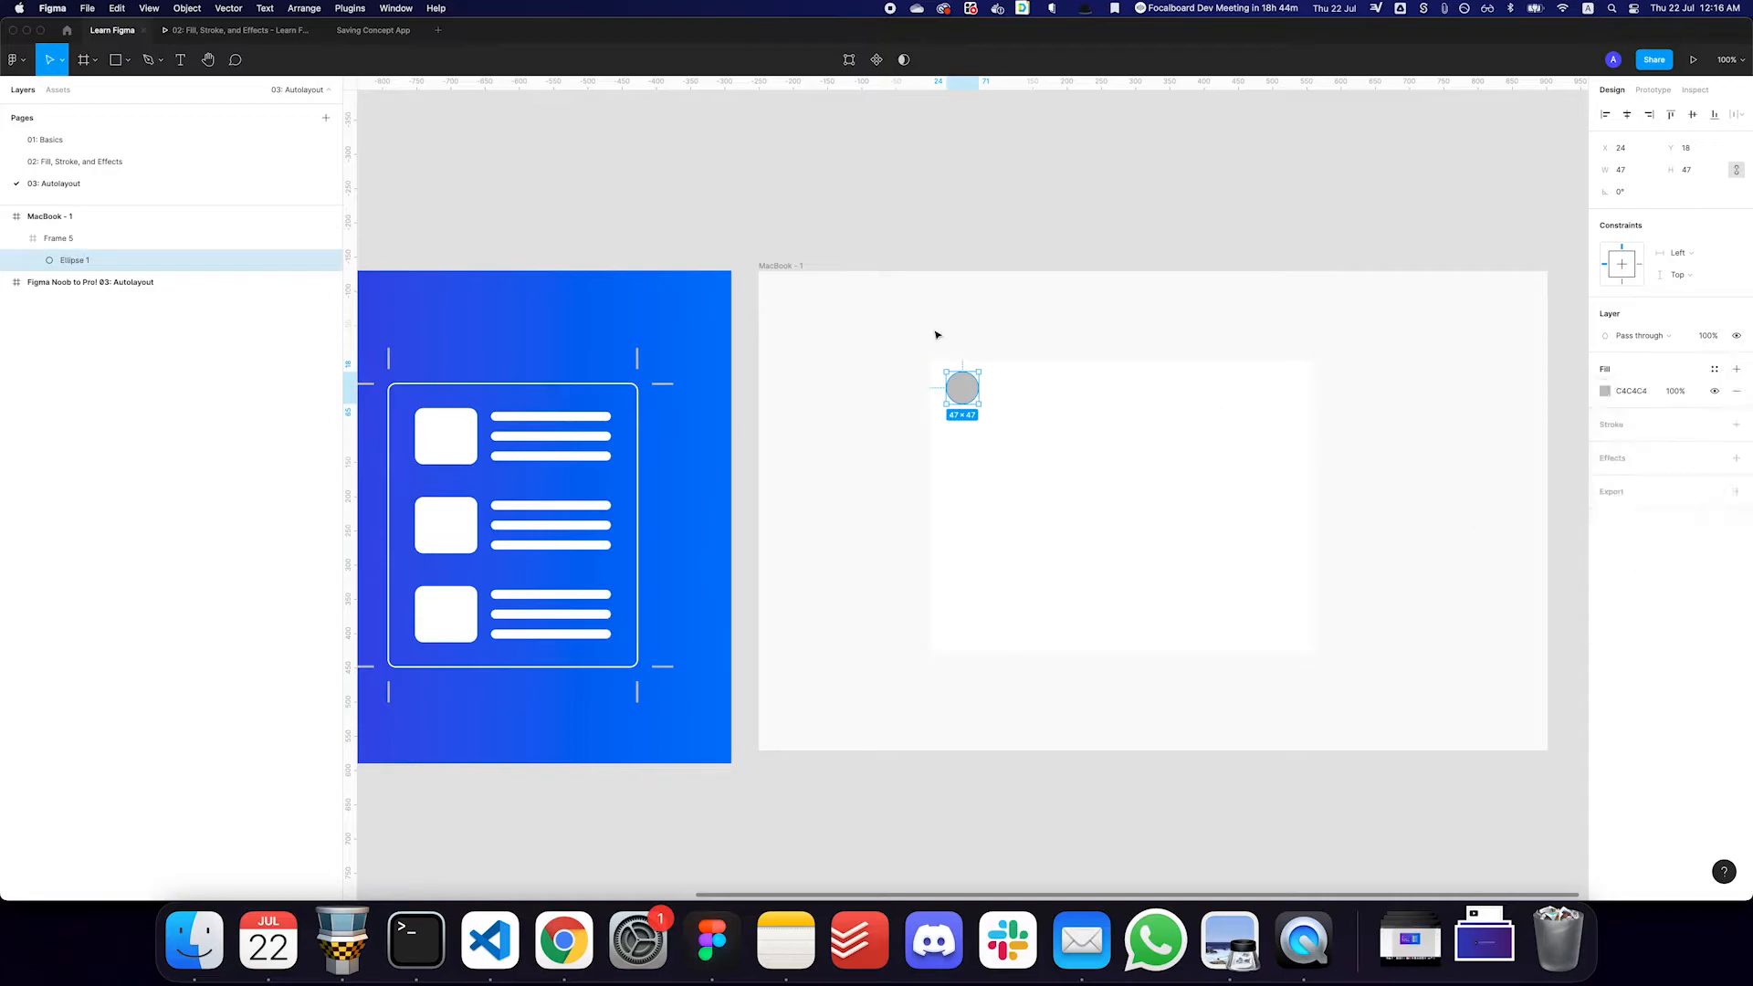
- Add a drop shadow and auto layout to the white frame
left_click(1079, 429)
left_click(1735, 645)
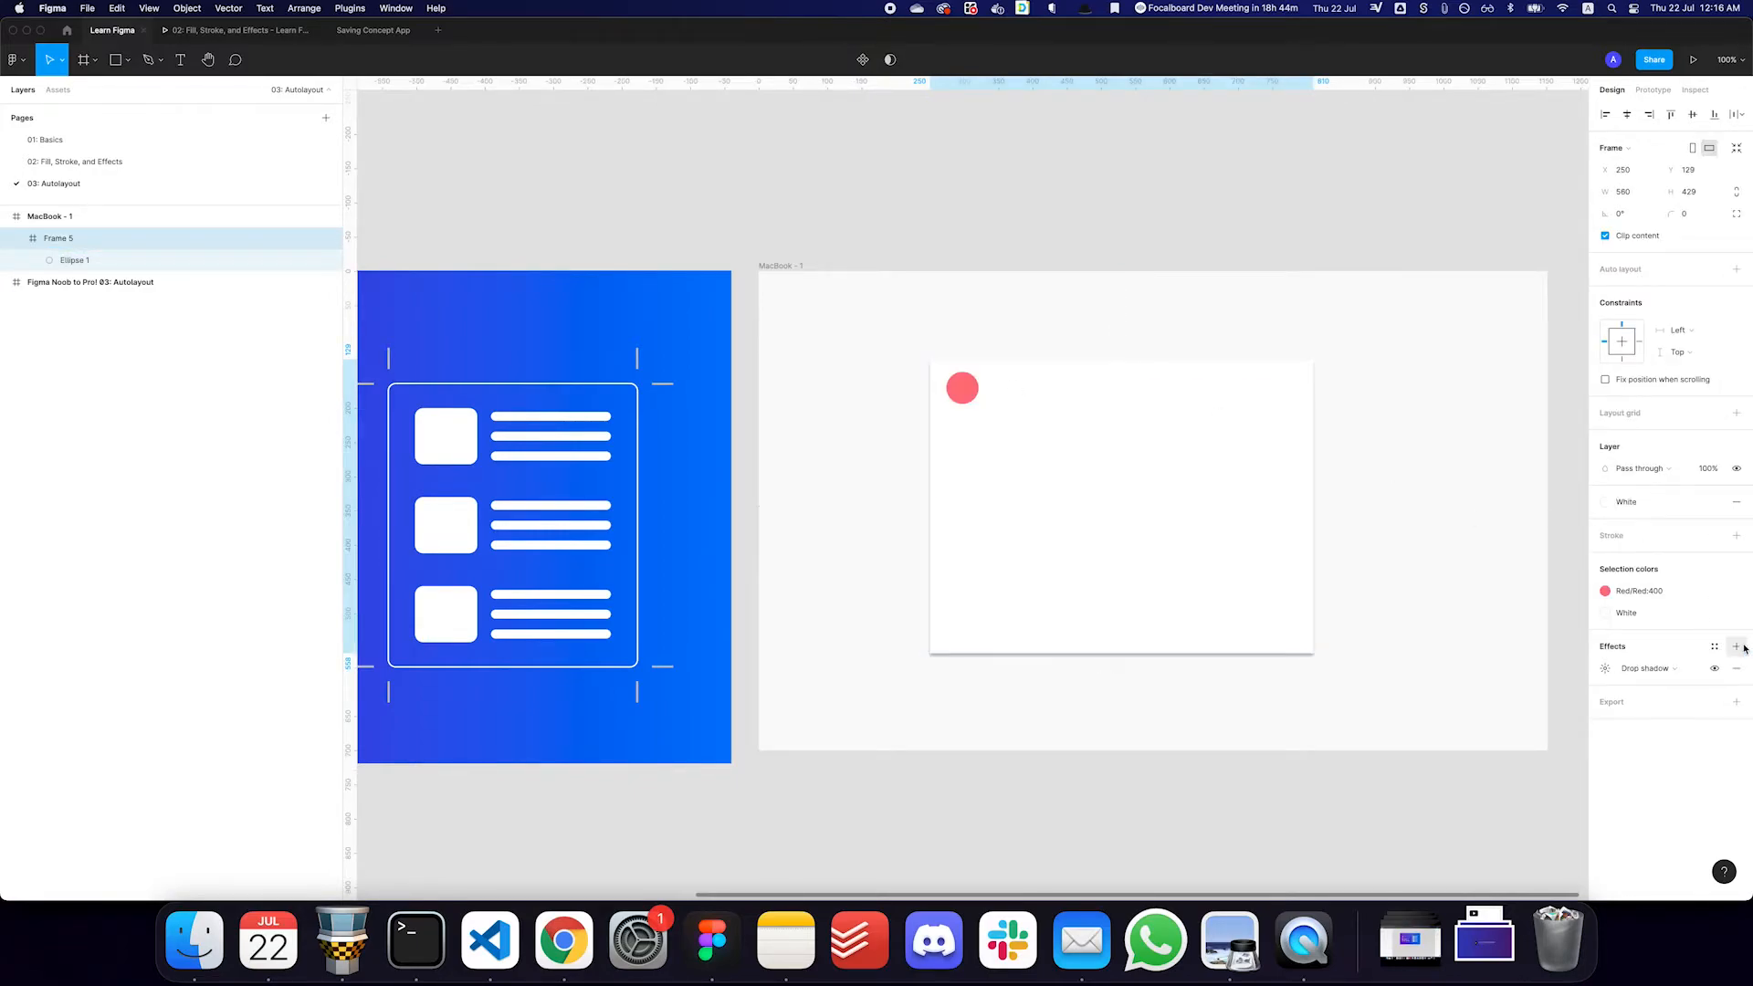
key("shift+a")
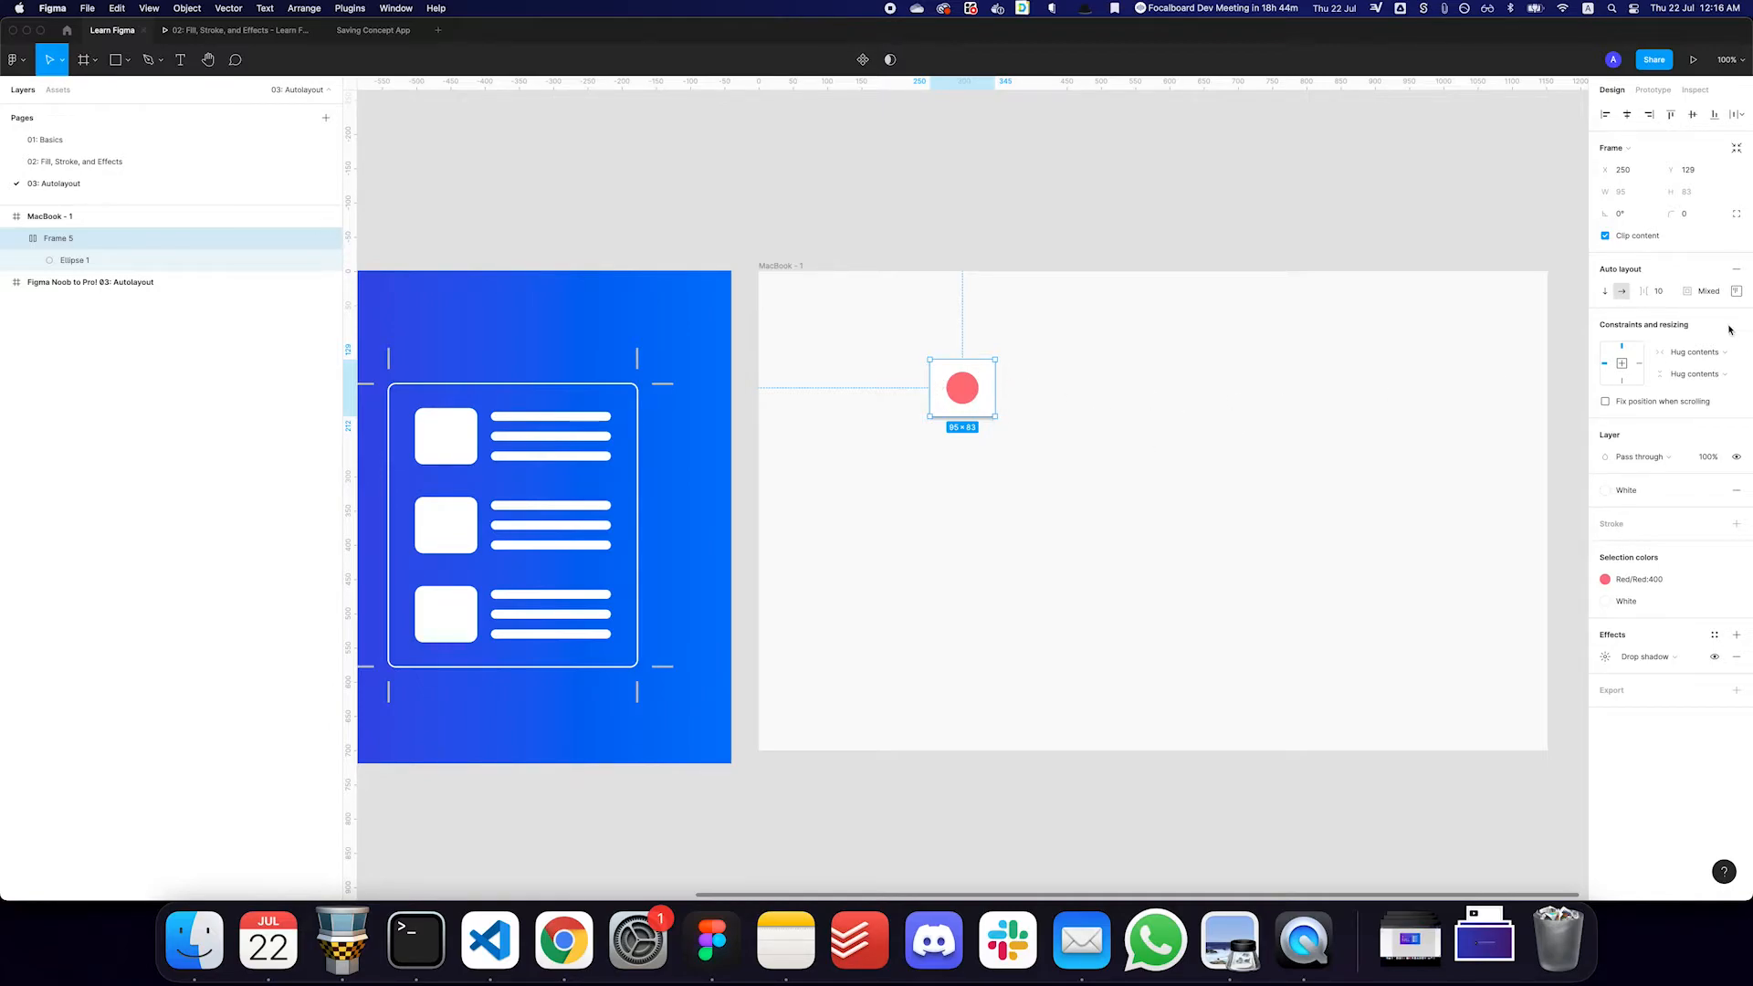
- Set the white frame's padding to 0 on all sides
left_click(1700, 290)
type("0")
key("Return")
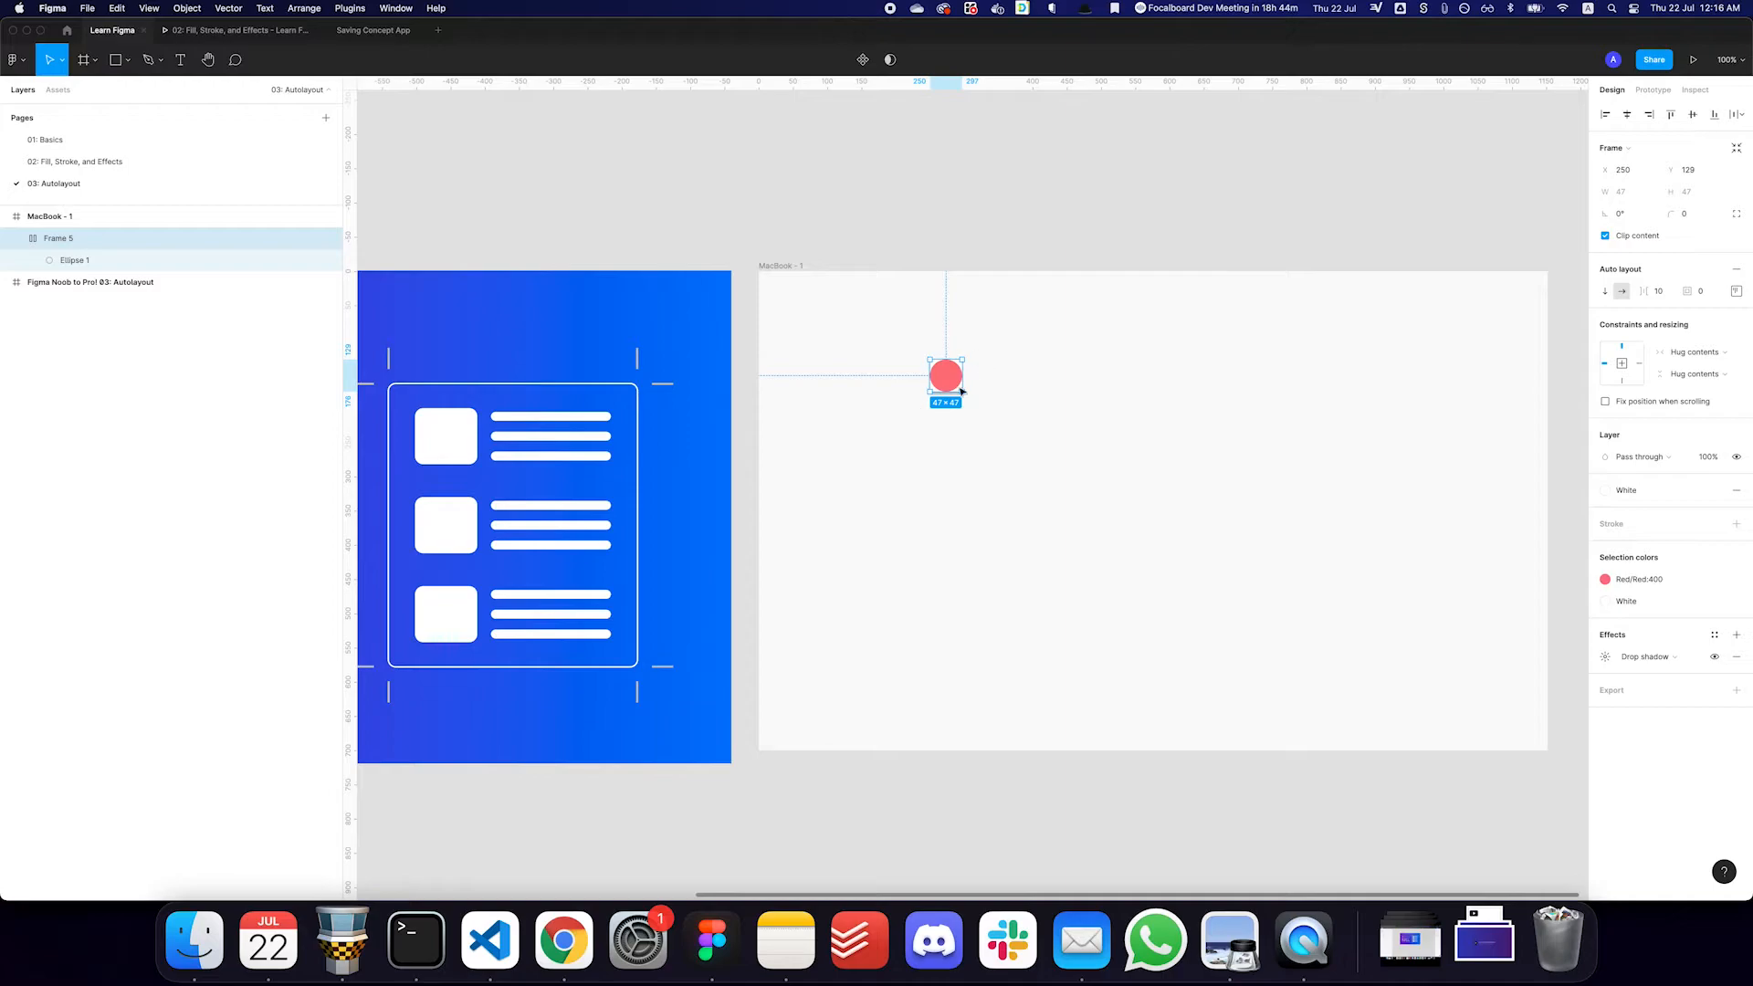
- Set the white frame's padding to 24 and enlarge it to about 460 × 433 with a fixed width
left_click(1720, 296)
key("Return")
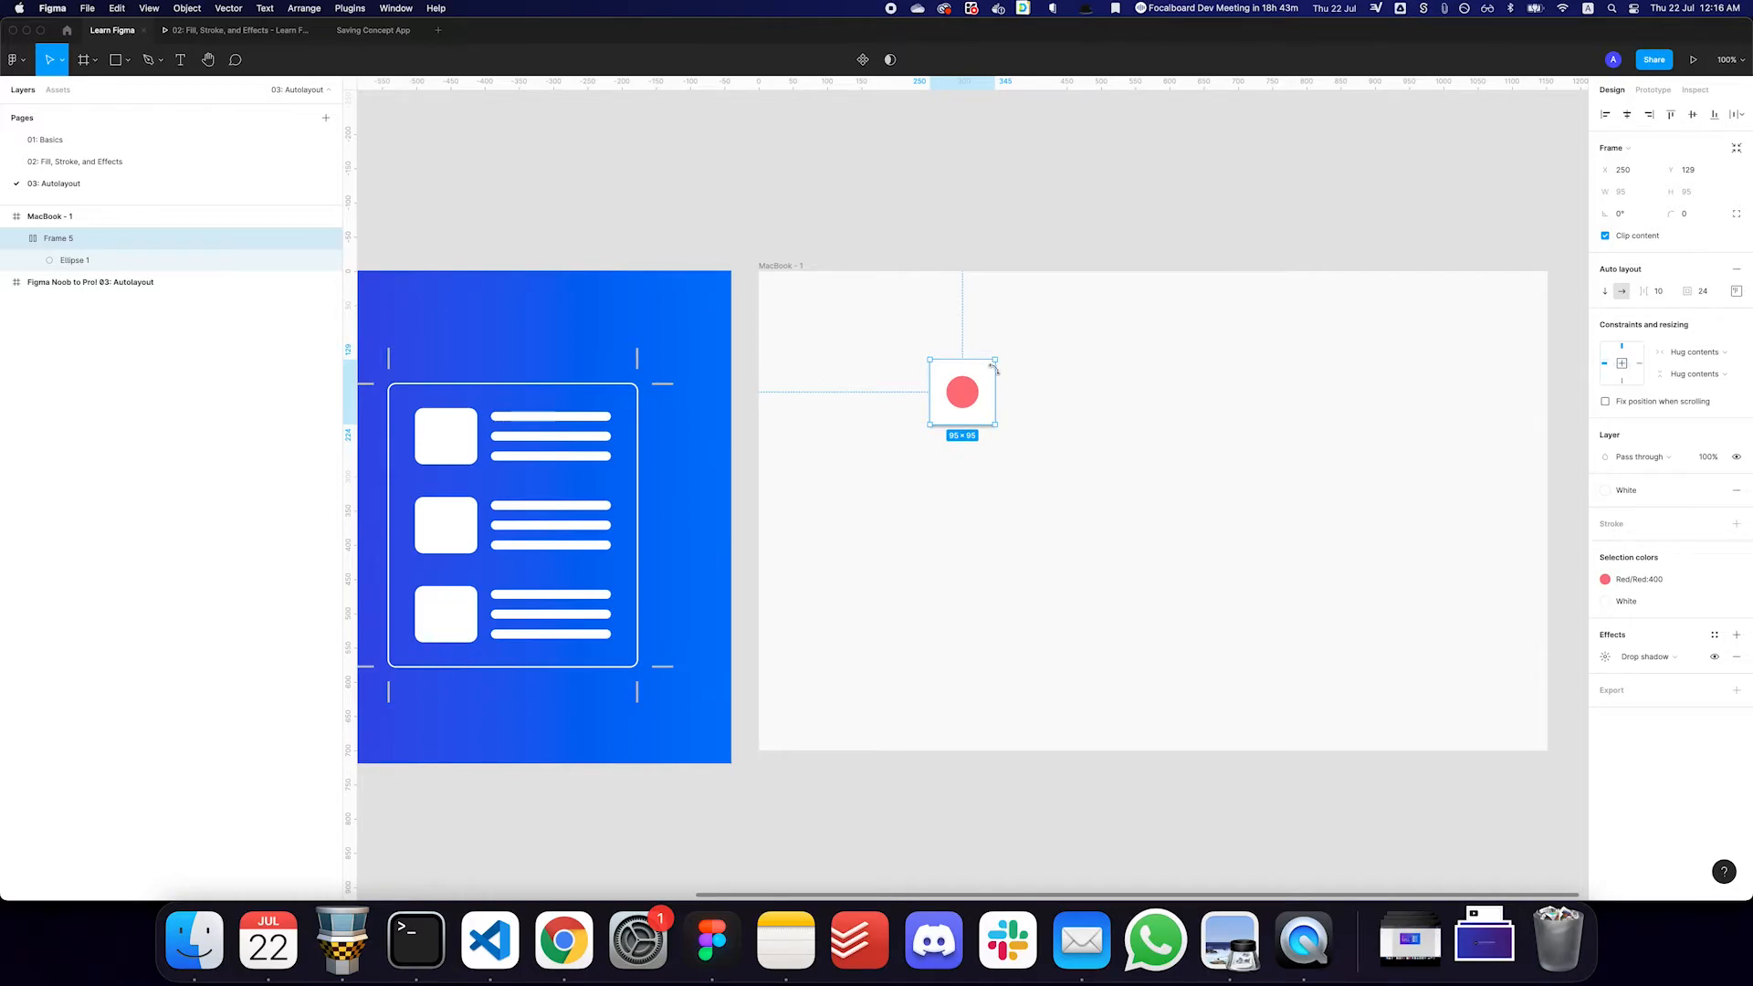
left_click_drag(998, 386, 1244, 387)
left_click(1676, 355)
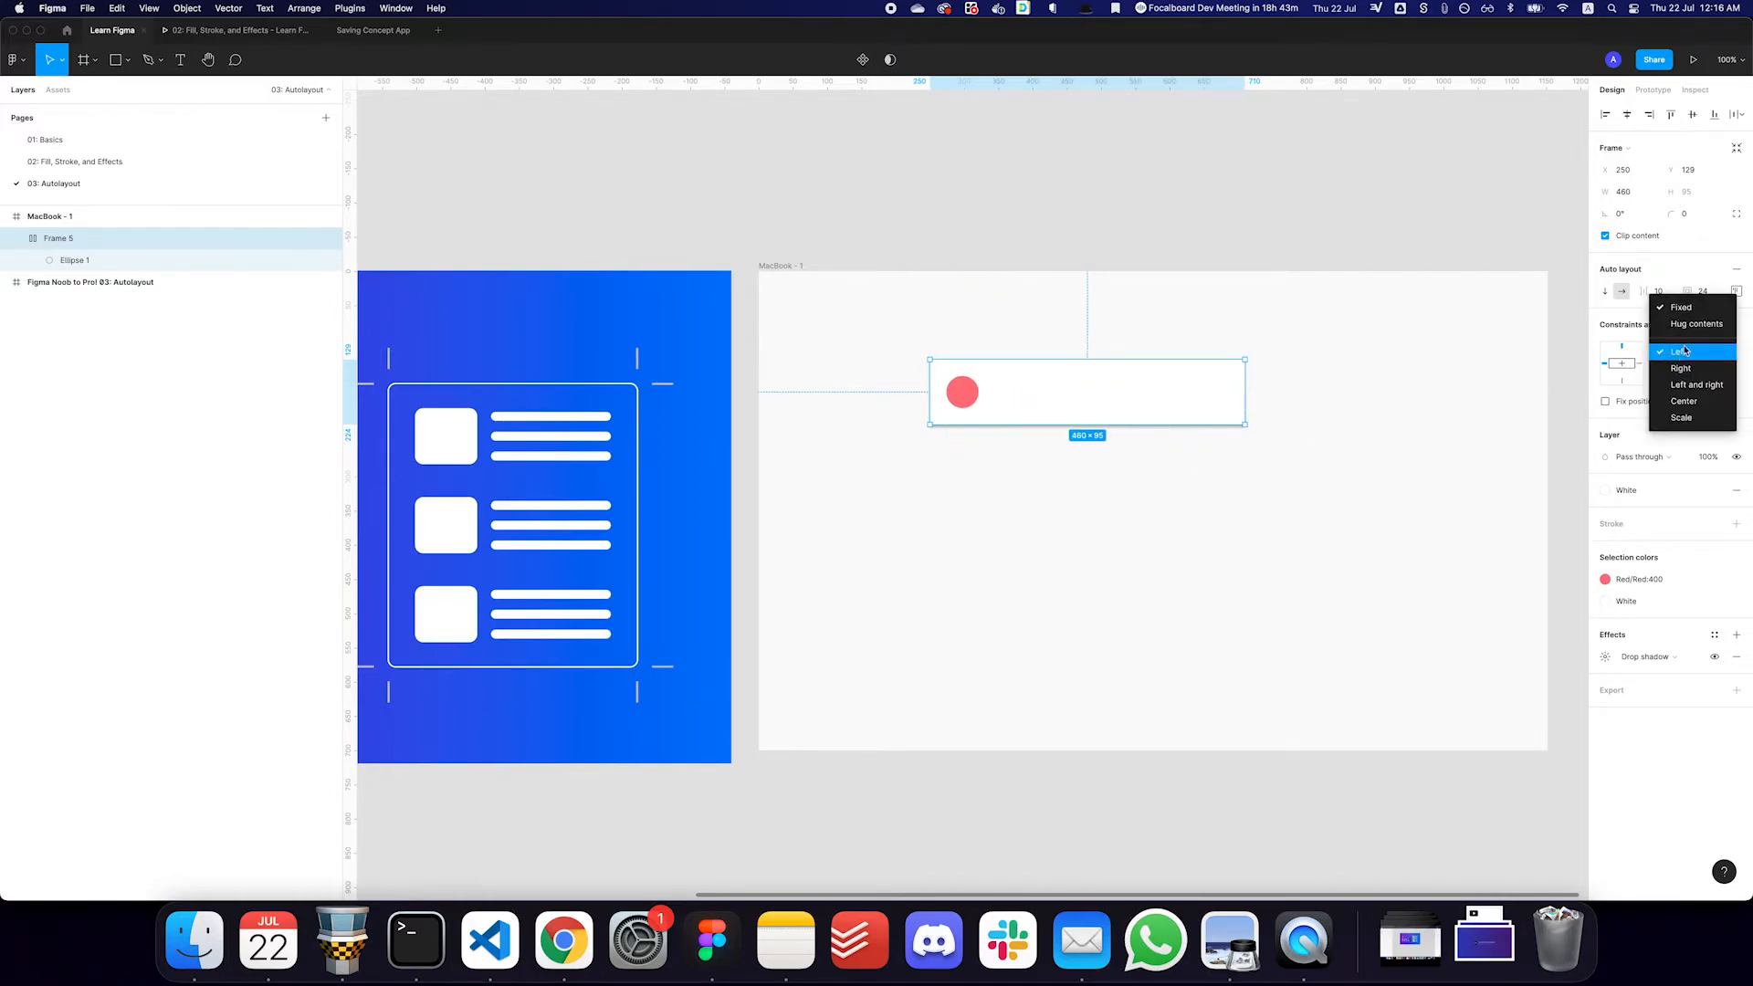
left_click(1670, 307)
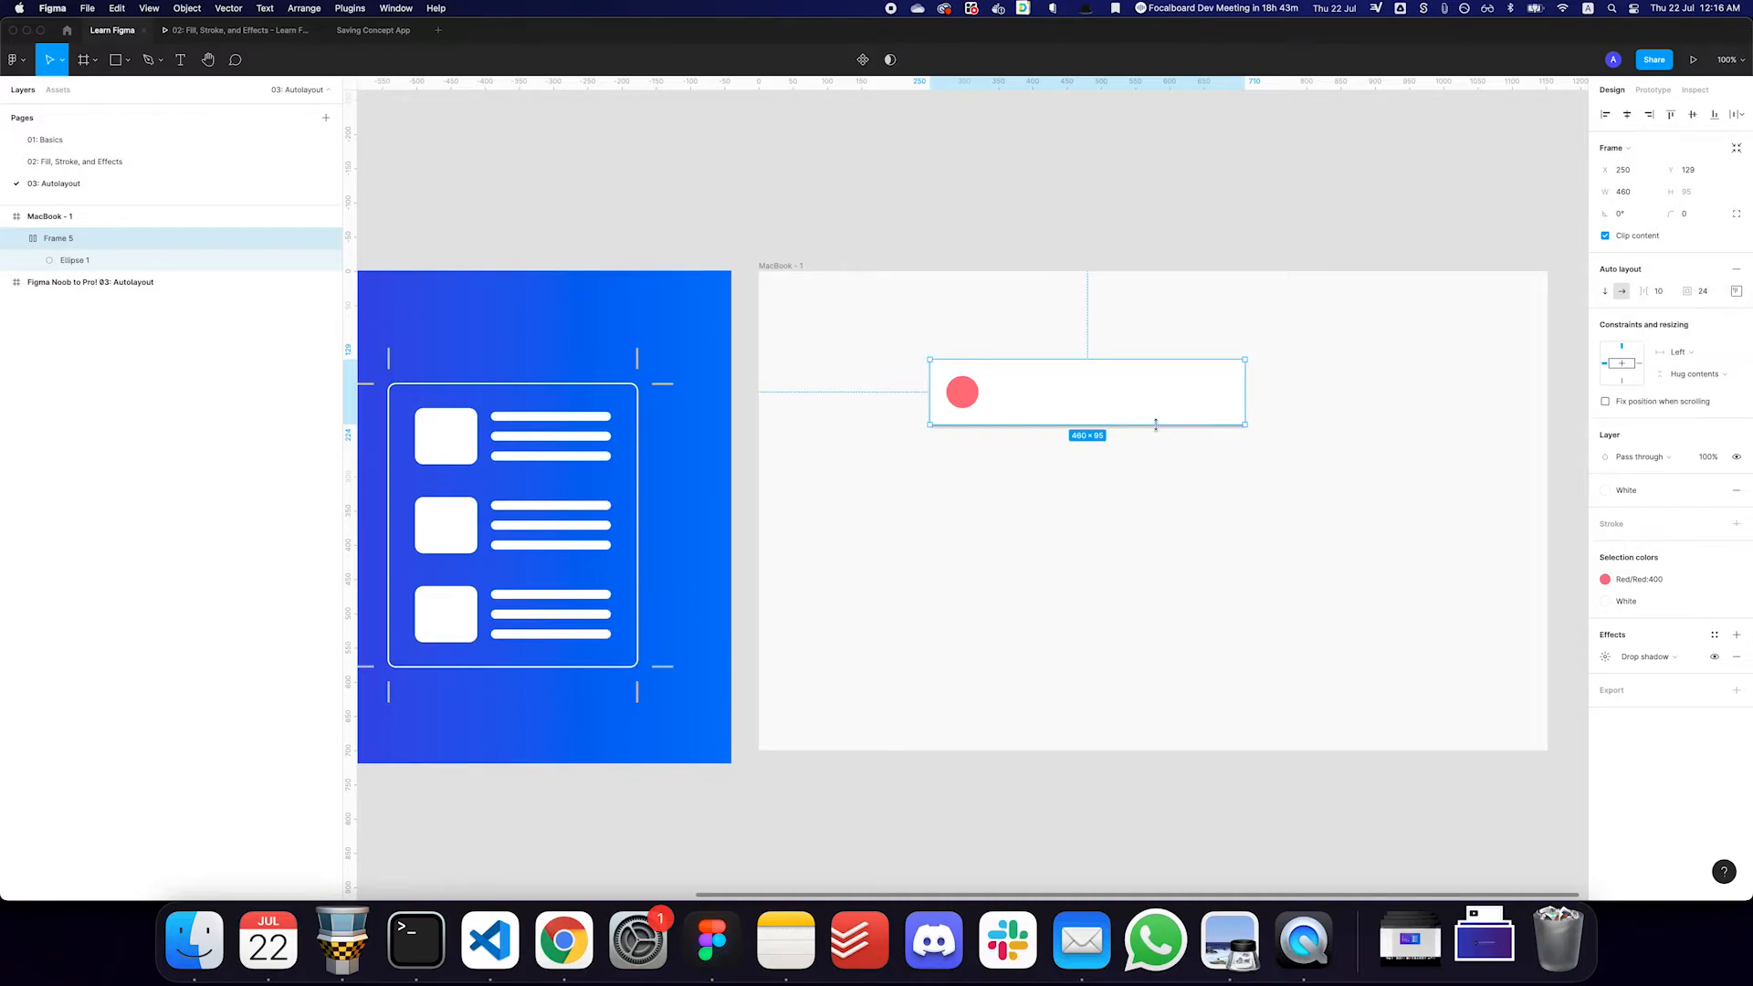
left_click_drag(1156, 425, 1175, 656)
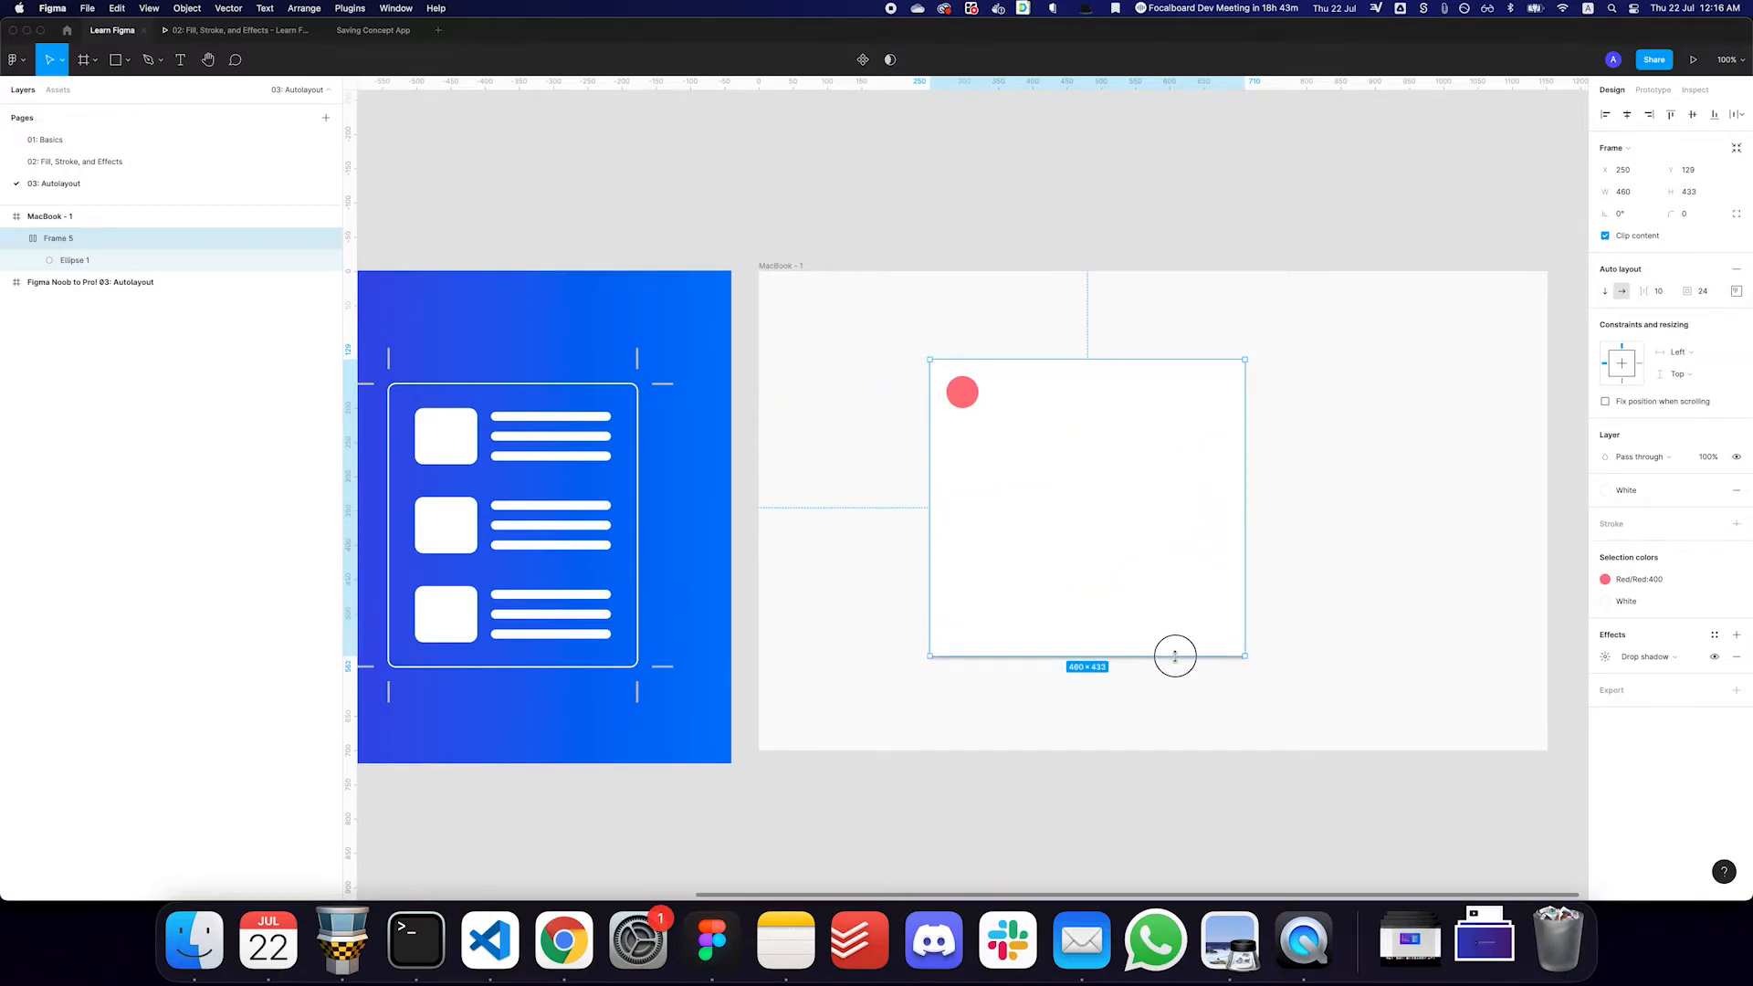
- Duplicate the red circle and apply the Yellow:400 color style to the copy
left_click(963, 394)
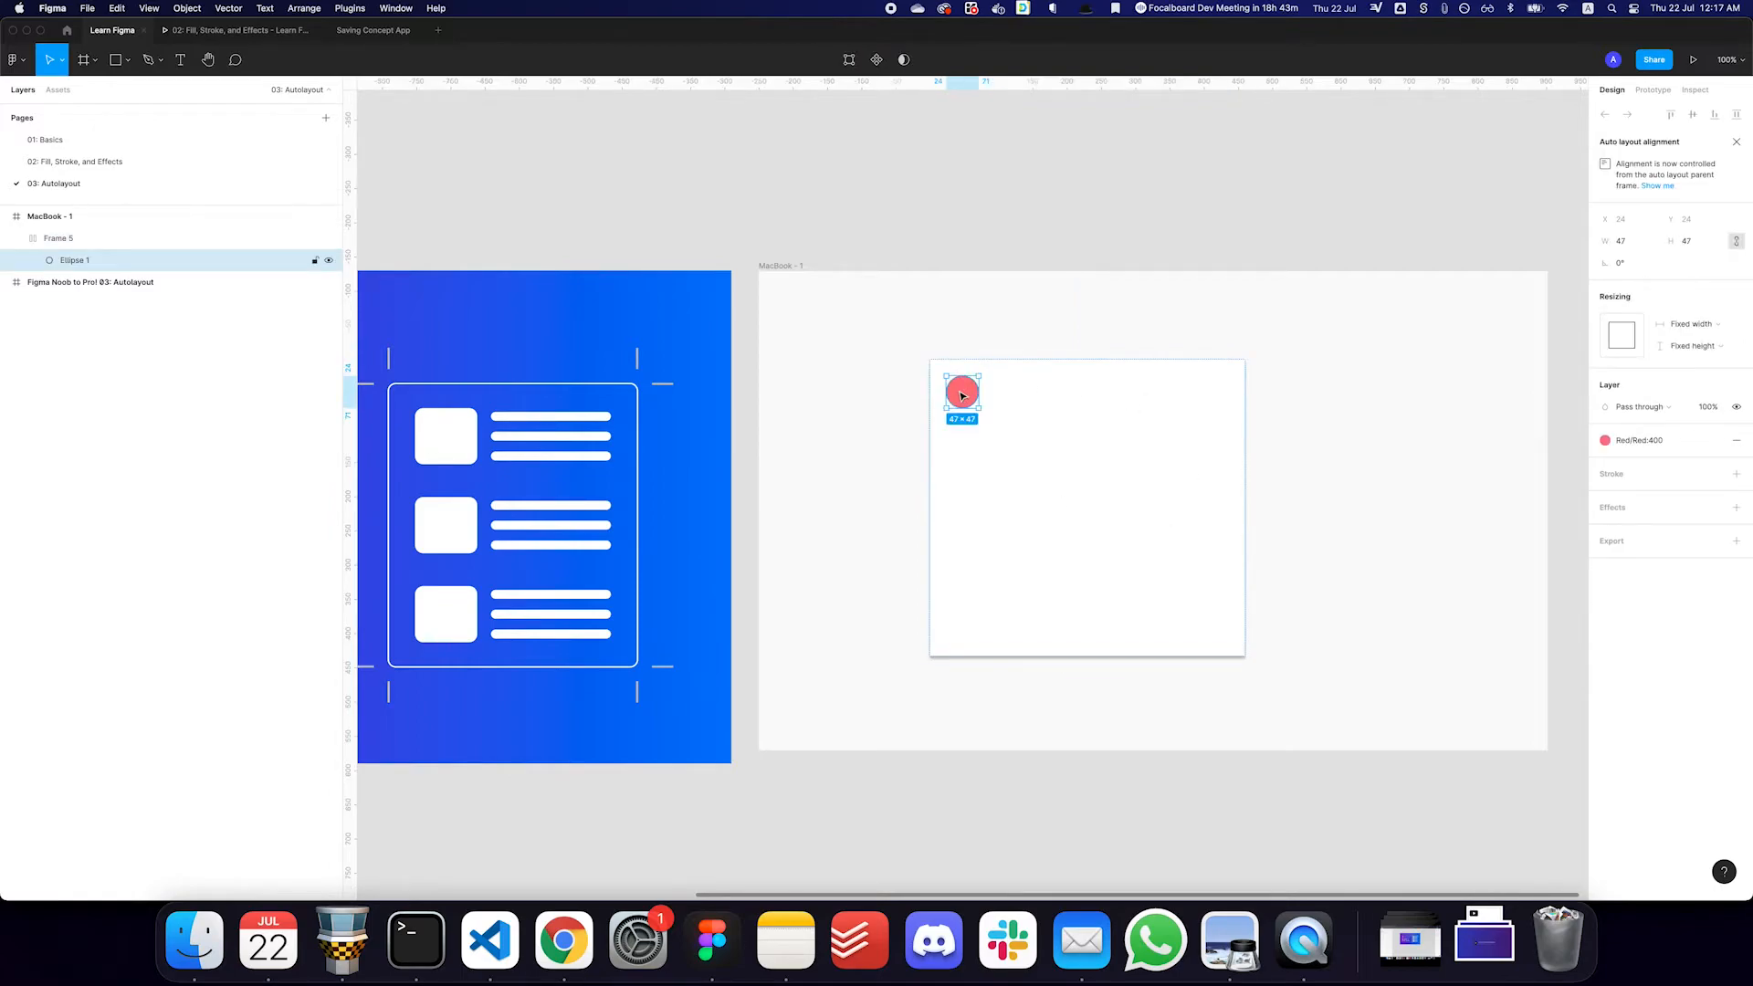
key("super+d")
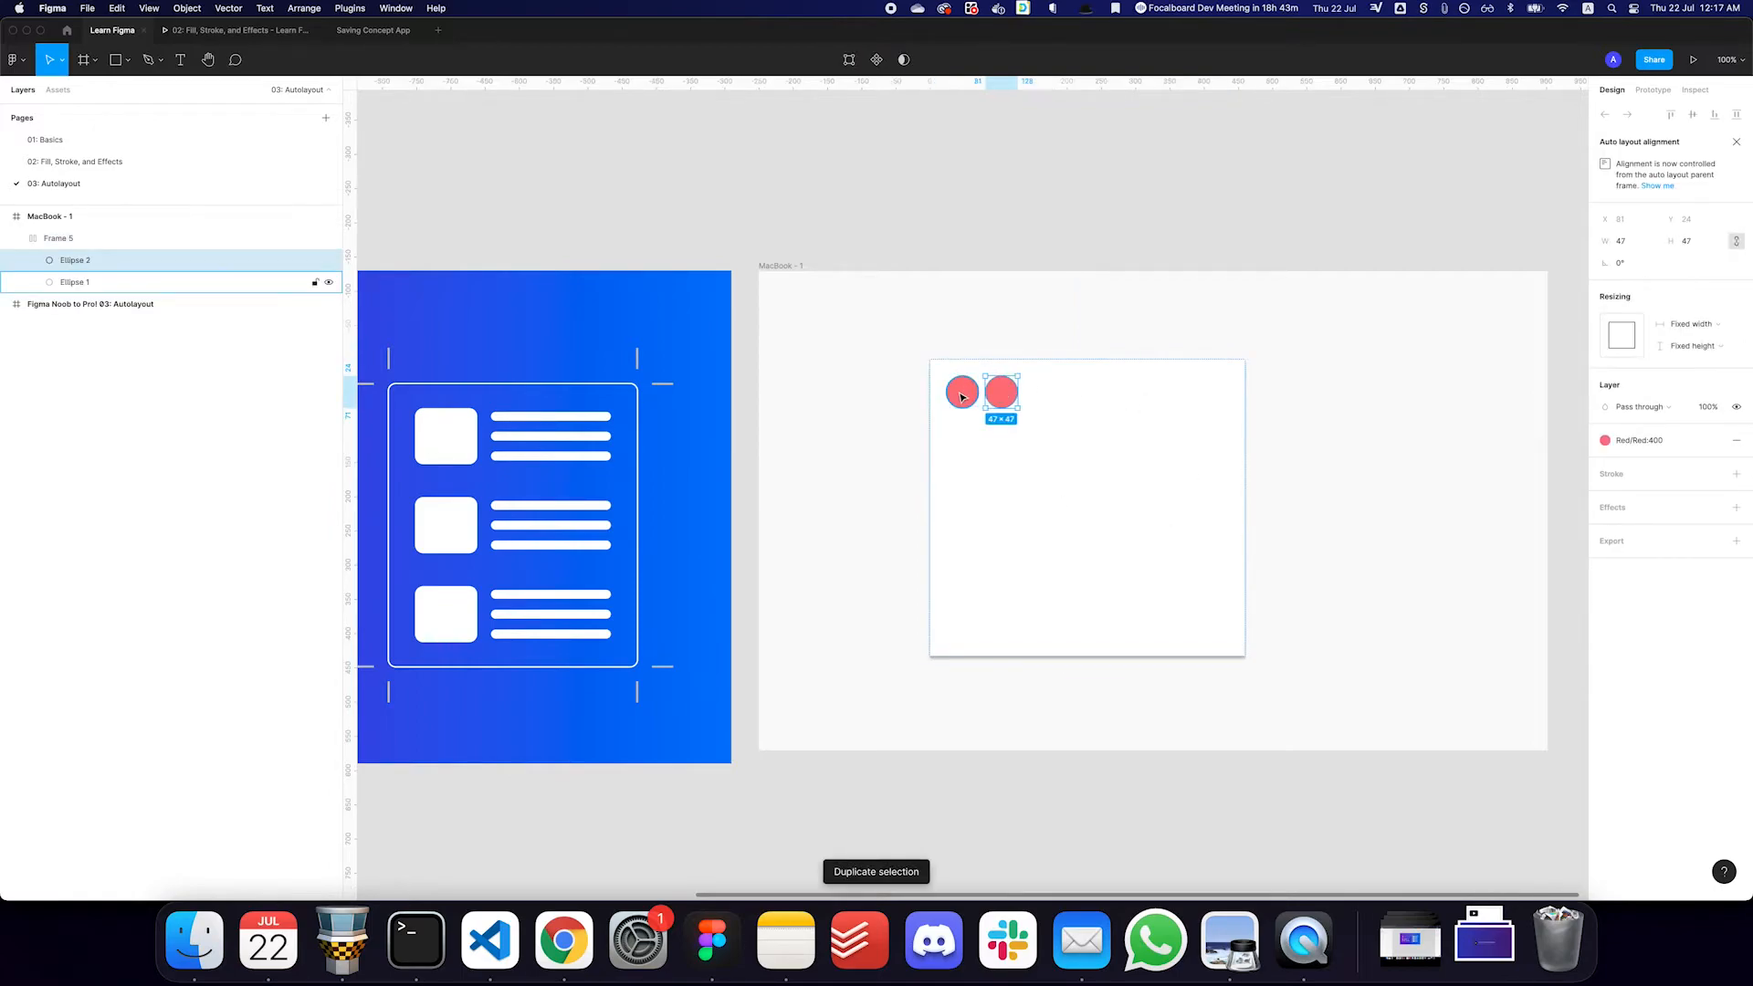
left_click(1643, 440)
left_click(1682, 540)
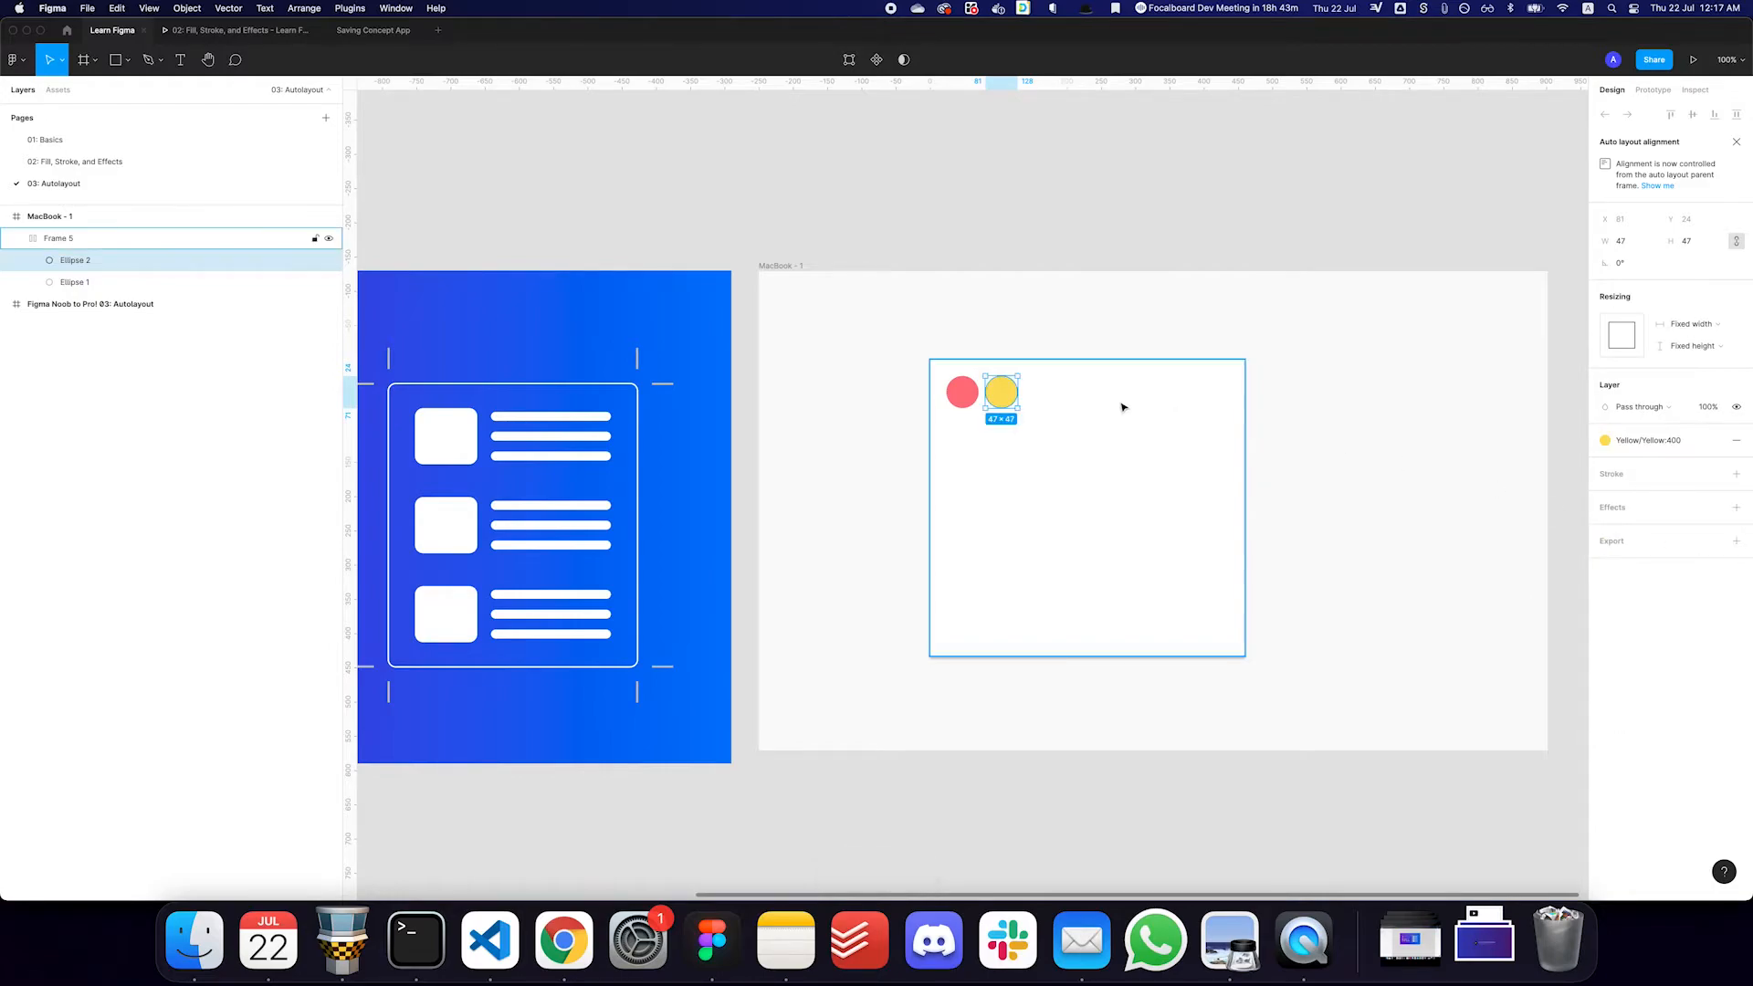
left_click(1402, 403)
- Set the white frame's spacing between items to 12
left_click(1204, 410)
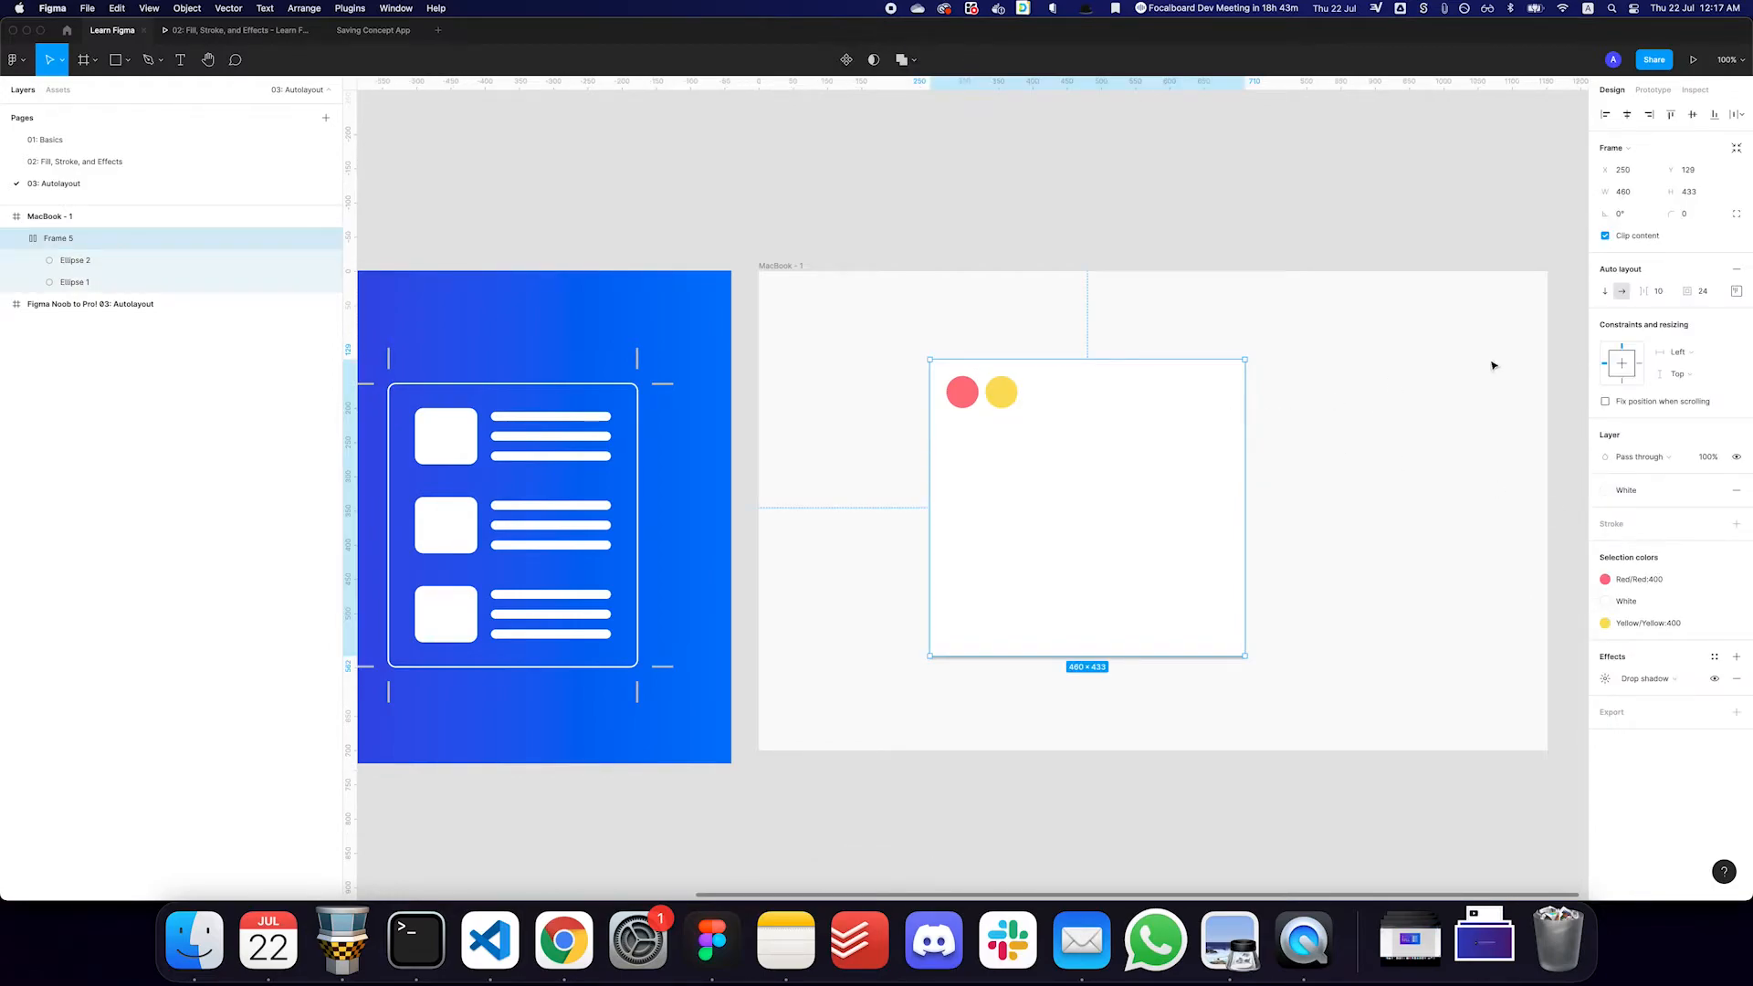
left_click(1659, 297)
type("12")
left_click(1624, 296)
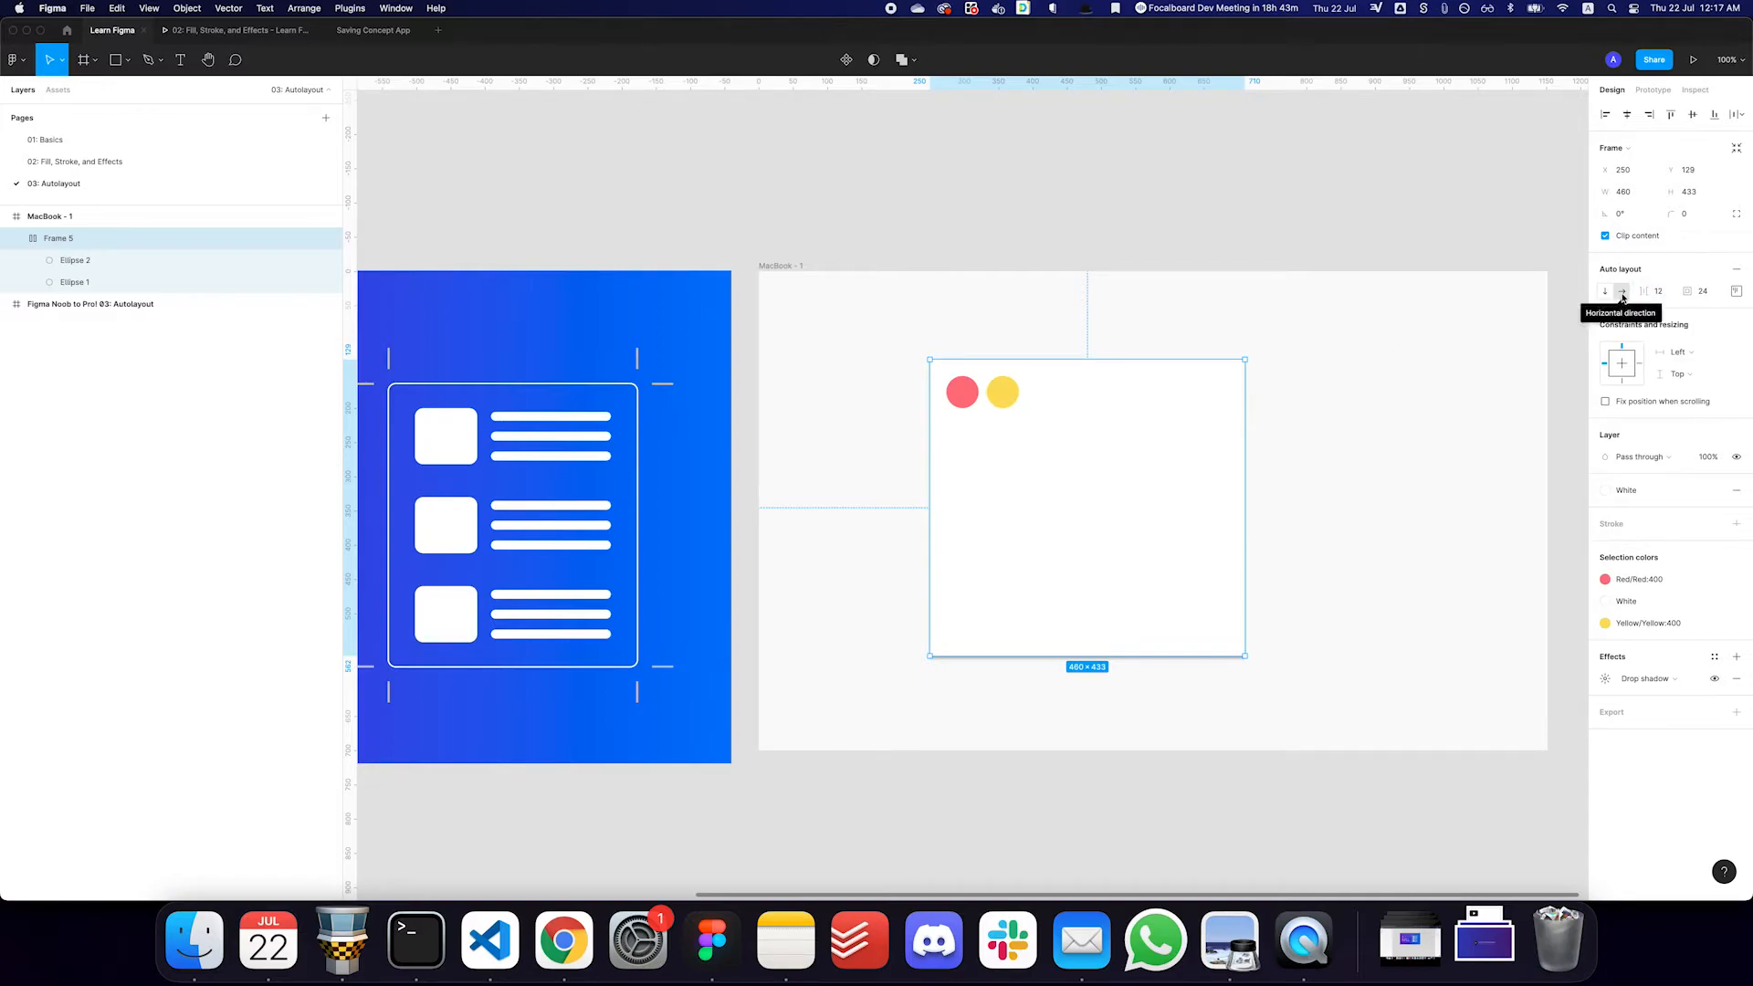
- Switch the circles' layout between vertical and horizontal direction, ending with horizontal
left_click(1605, 292)
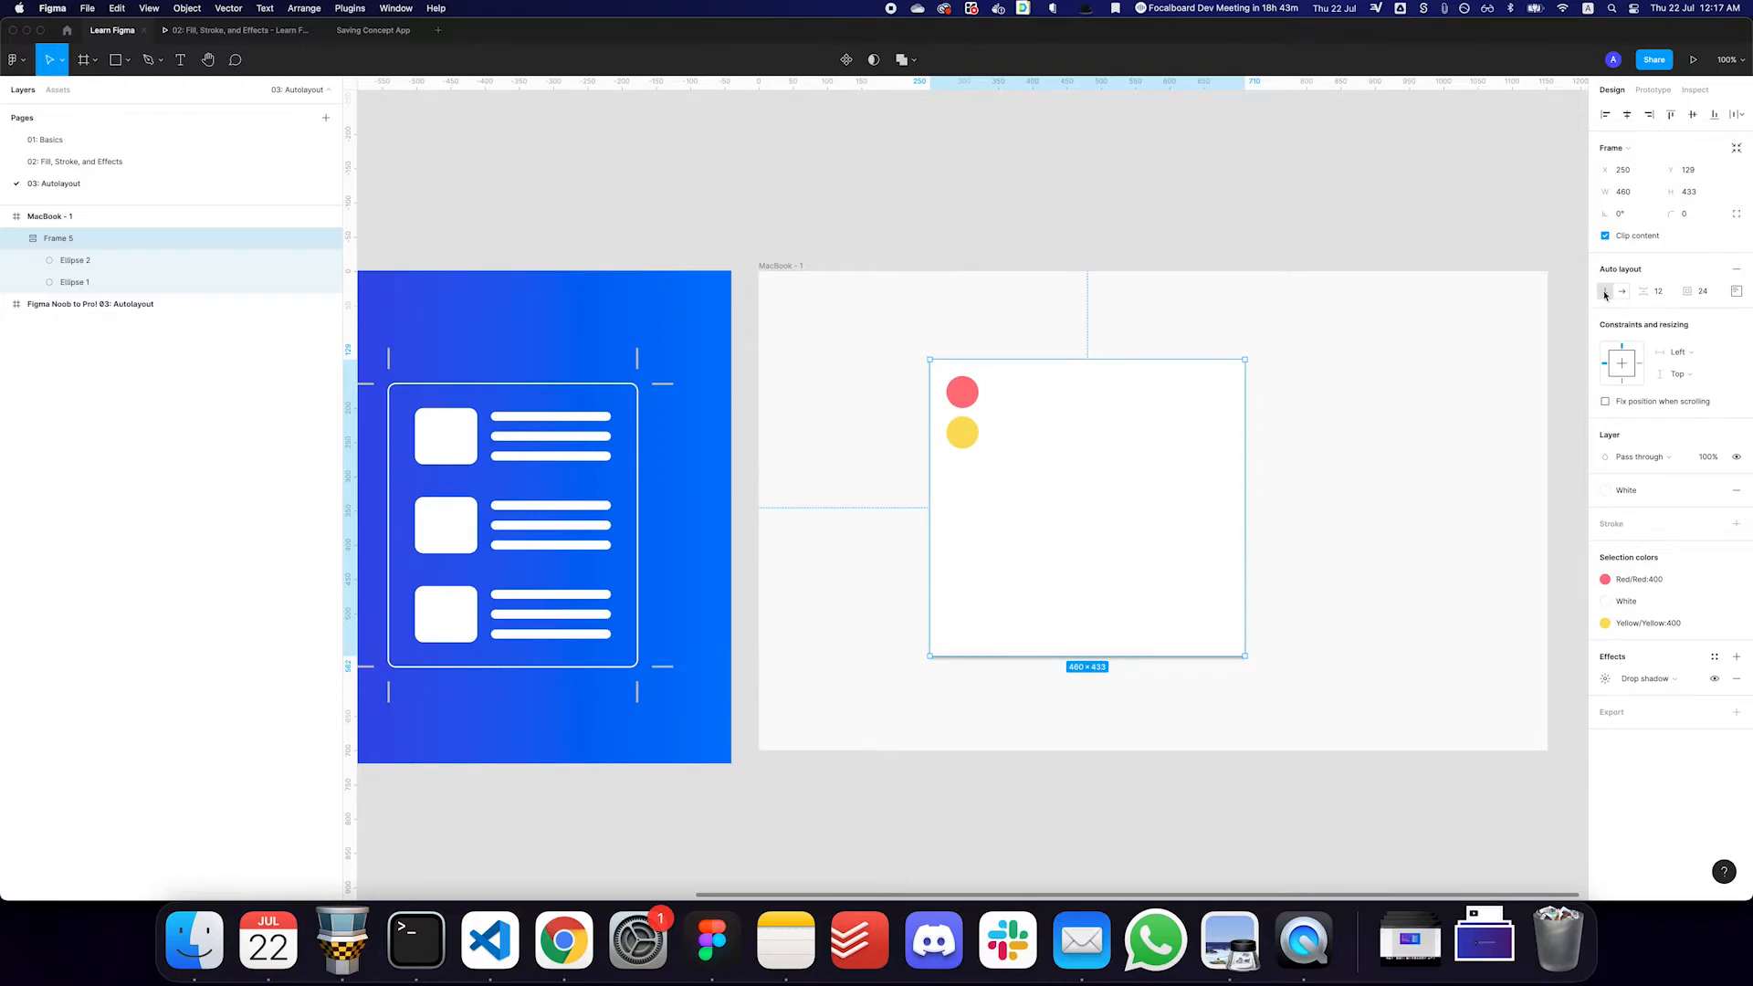
left_click(1623, 291)
left_click(1605, 291)
left_click(1625, 292)
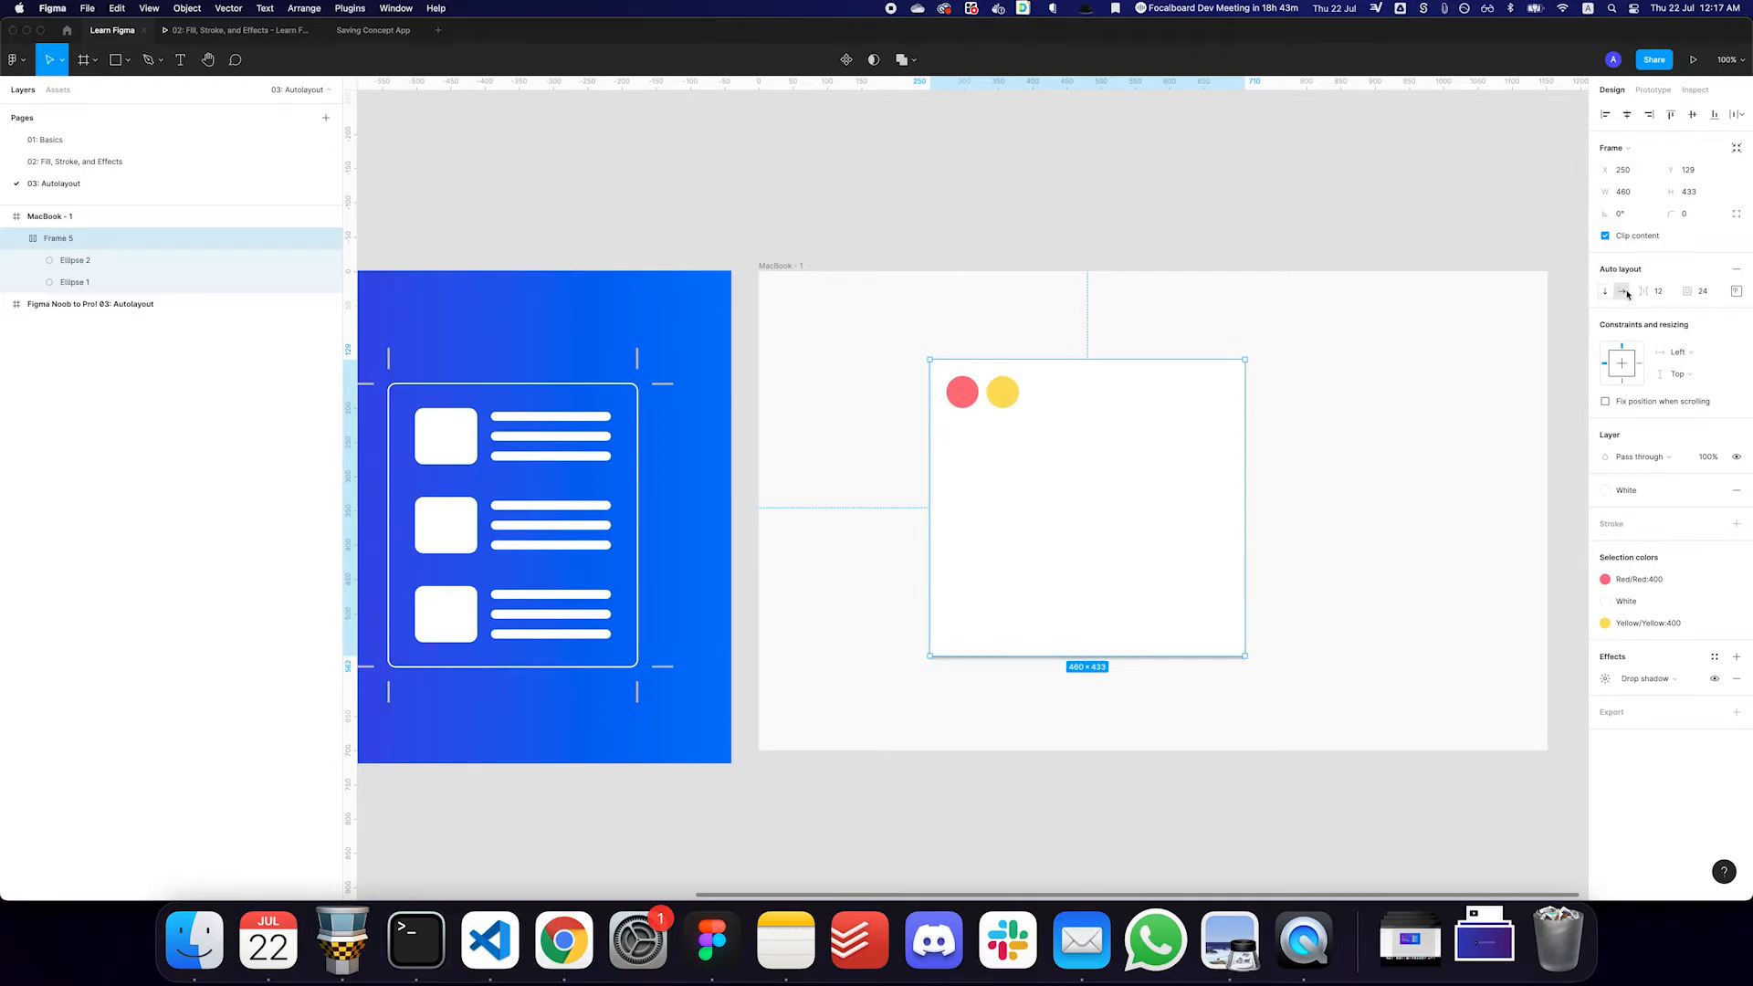
- Try top-right, bottom-right, bottom-center, center and left-center alignment for the circles, and return them to top left
left_click(1732, 297)
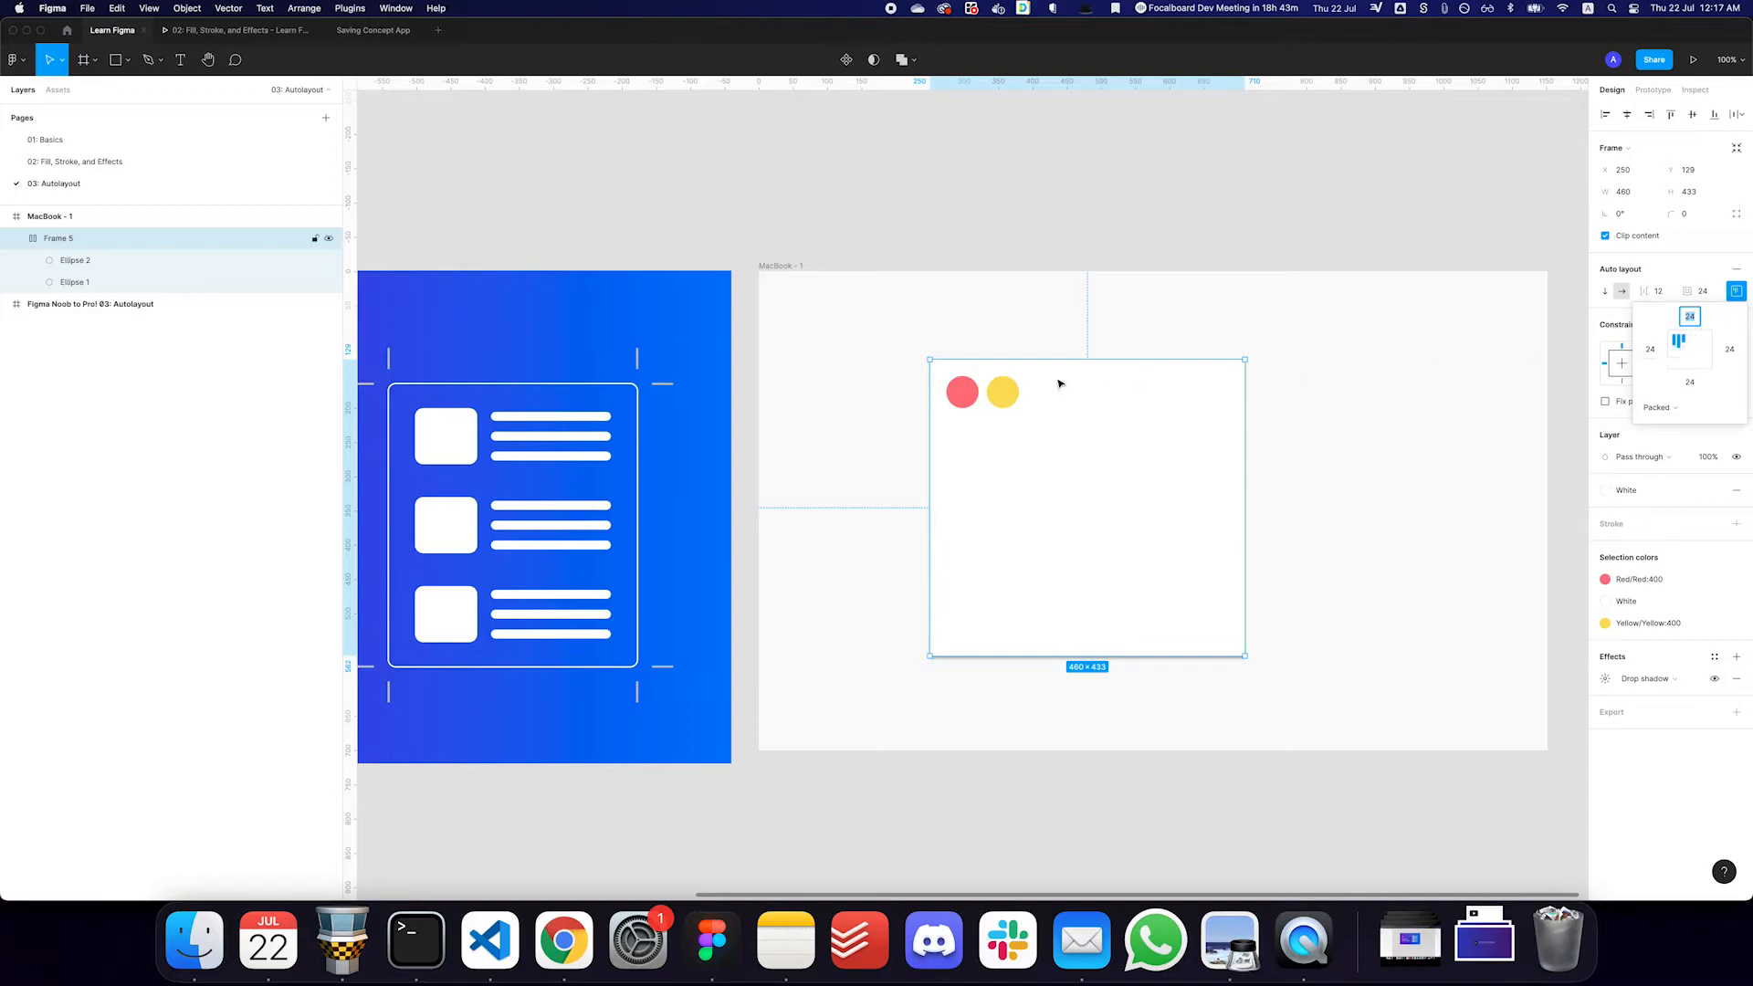
left_click(1706, 341)
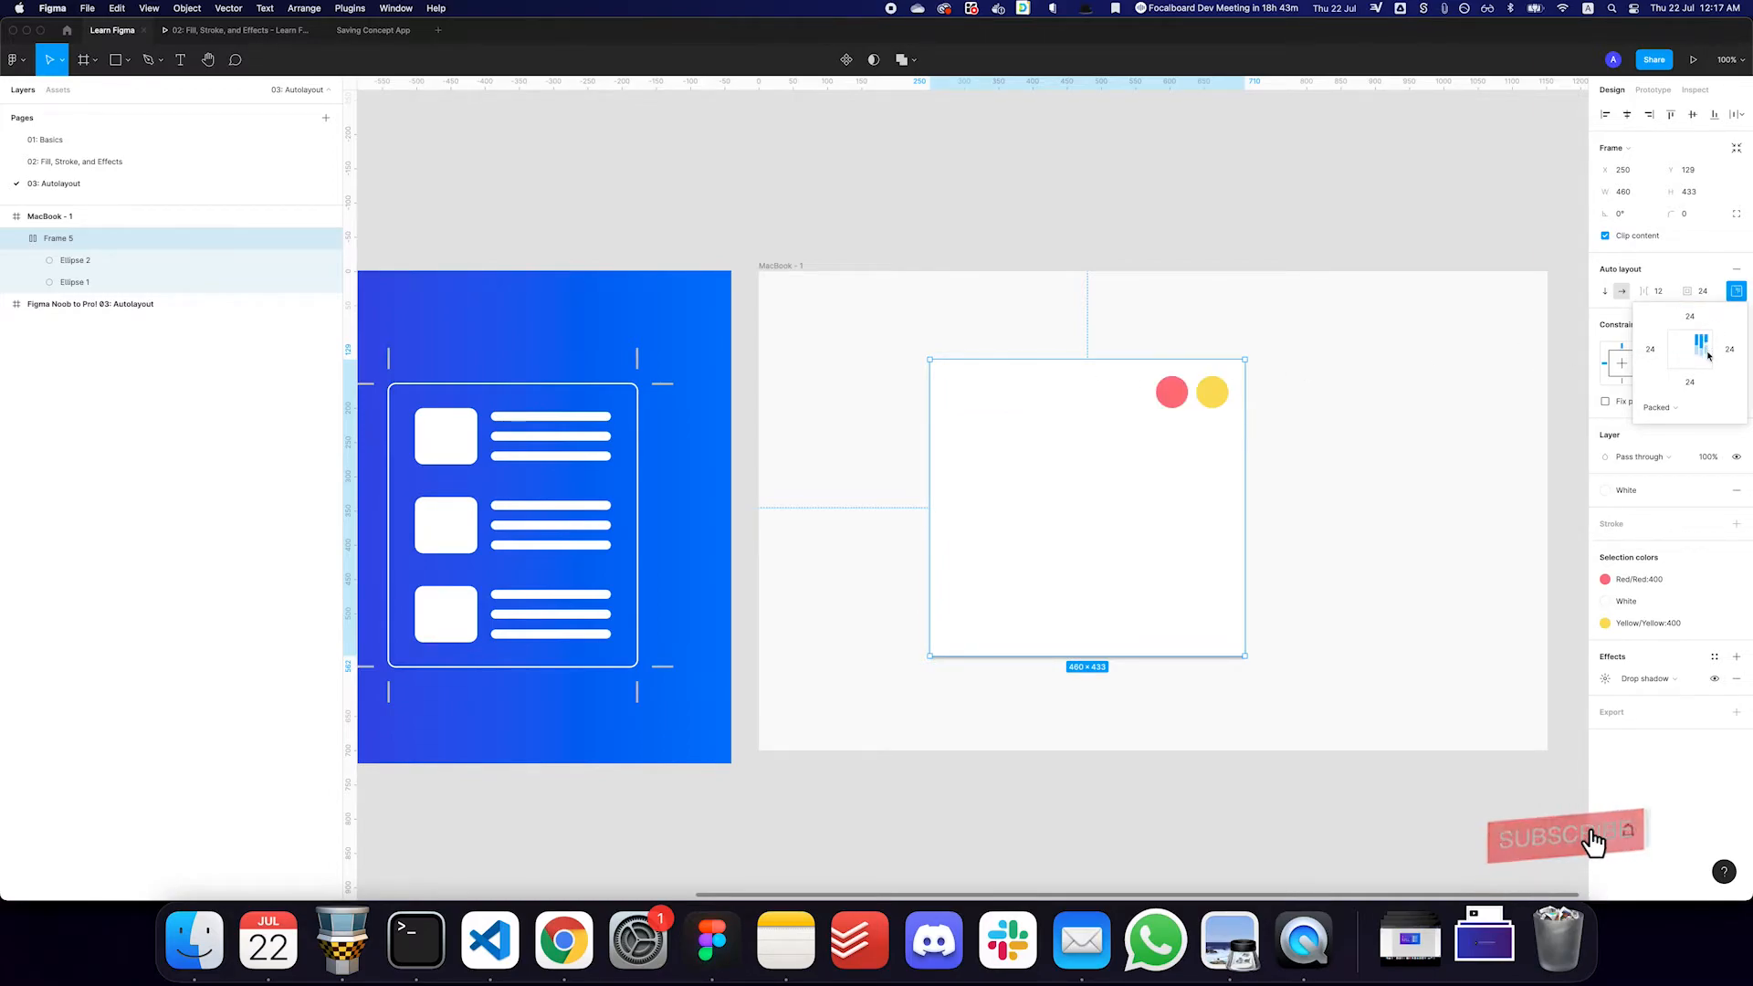
left_click(1704, 364)
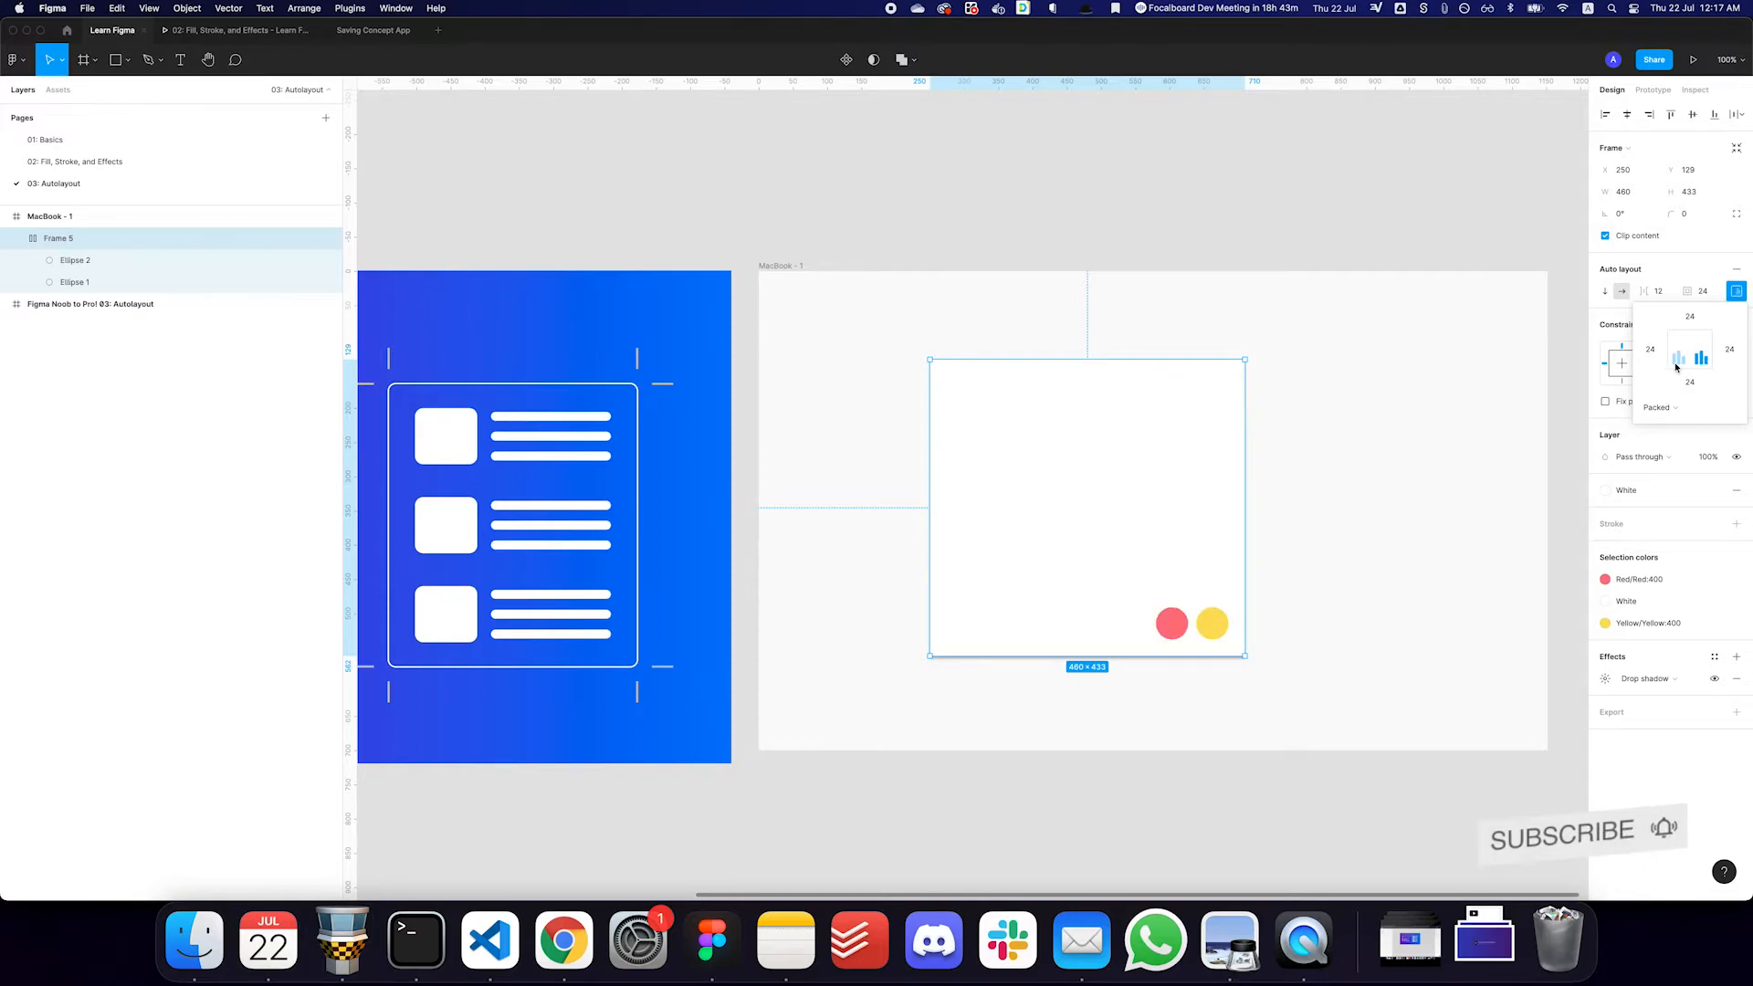
left_click(1683, 365)
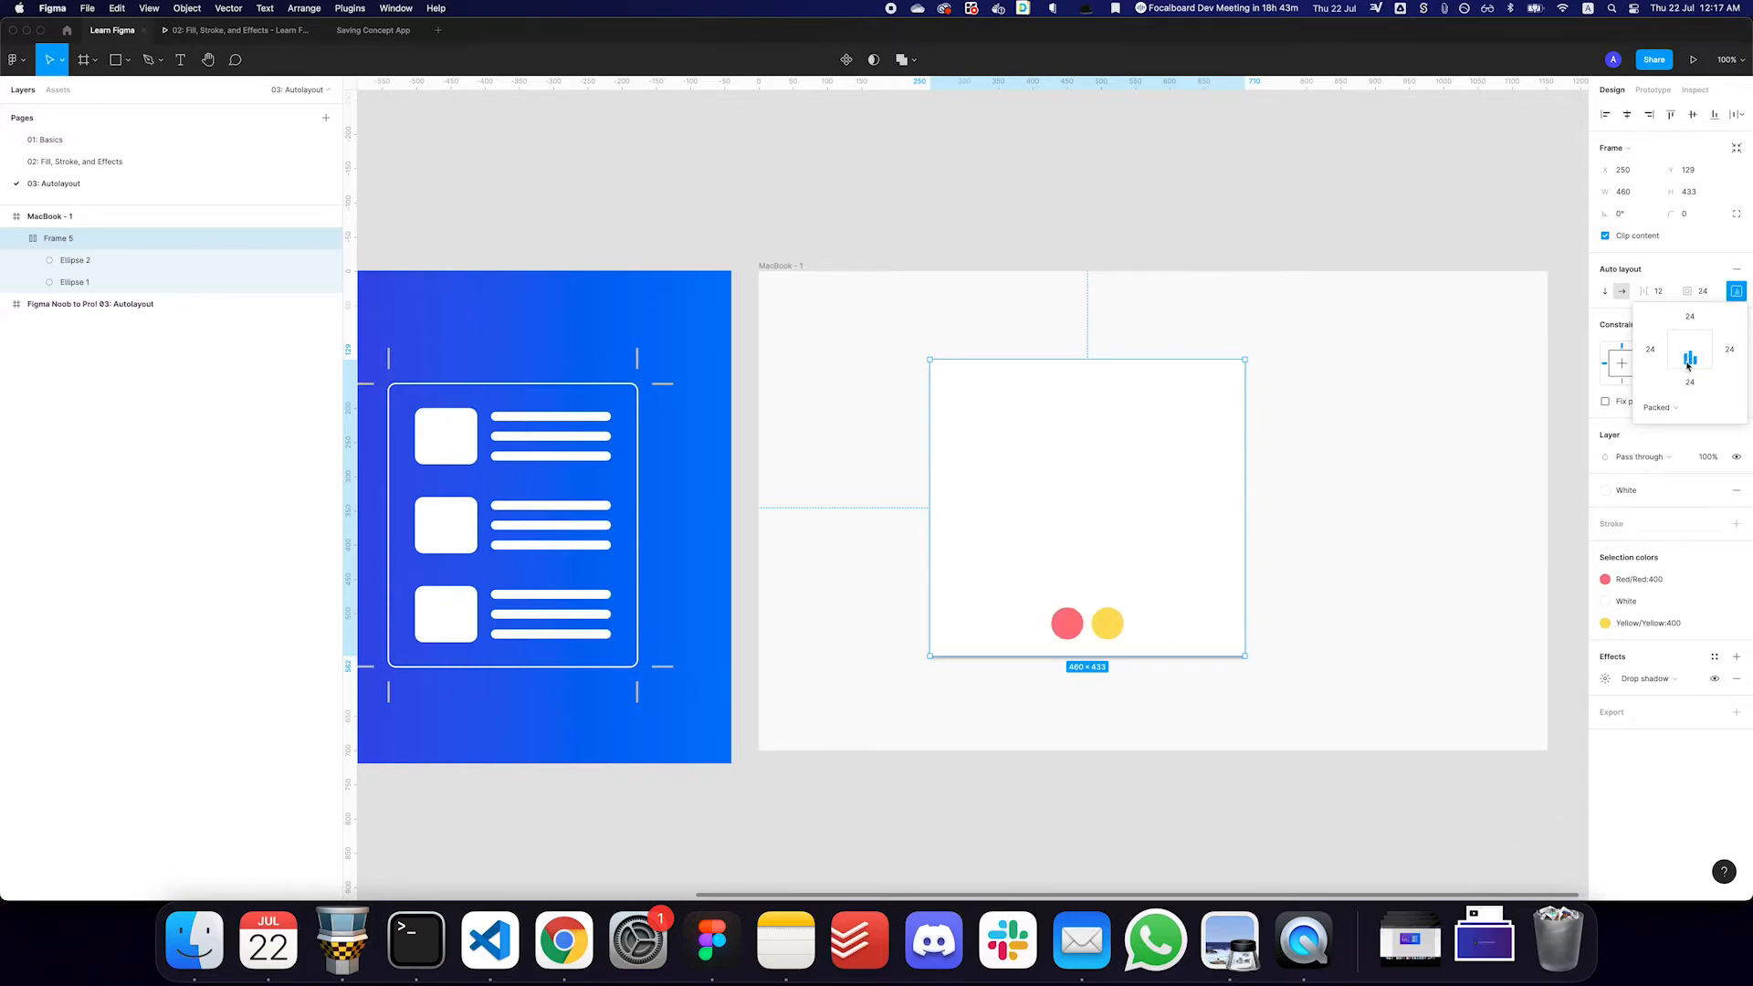
left_click(1676, 364)
left_click(1690, 354)
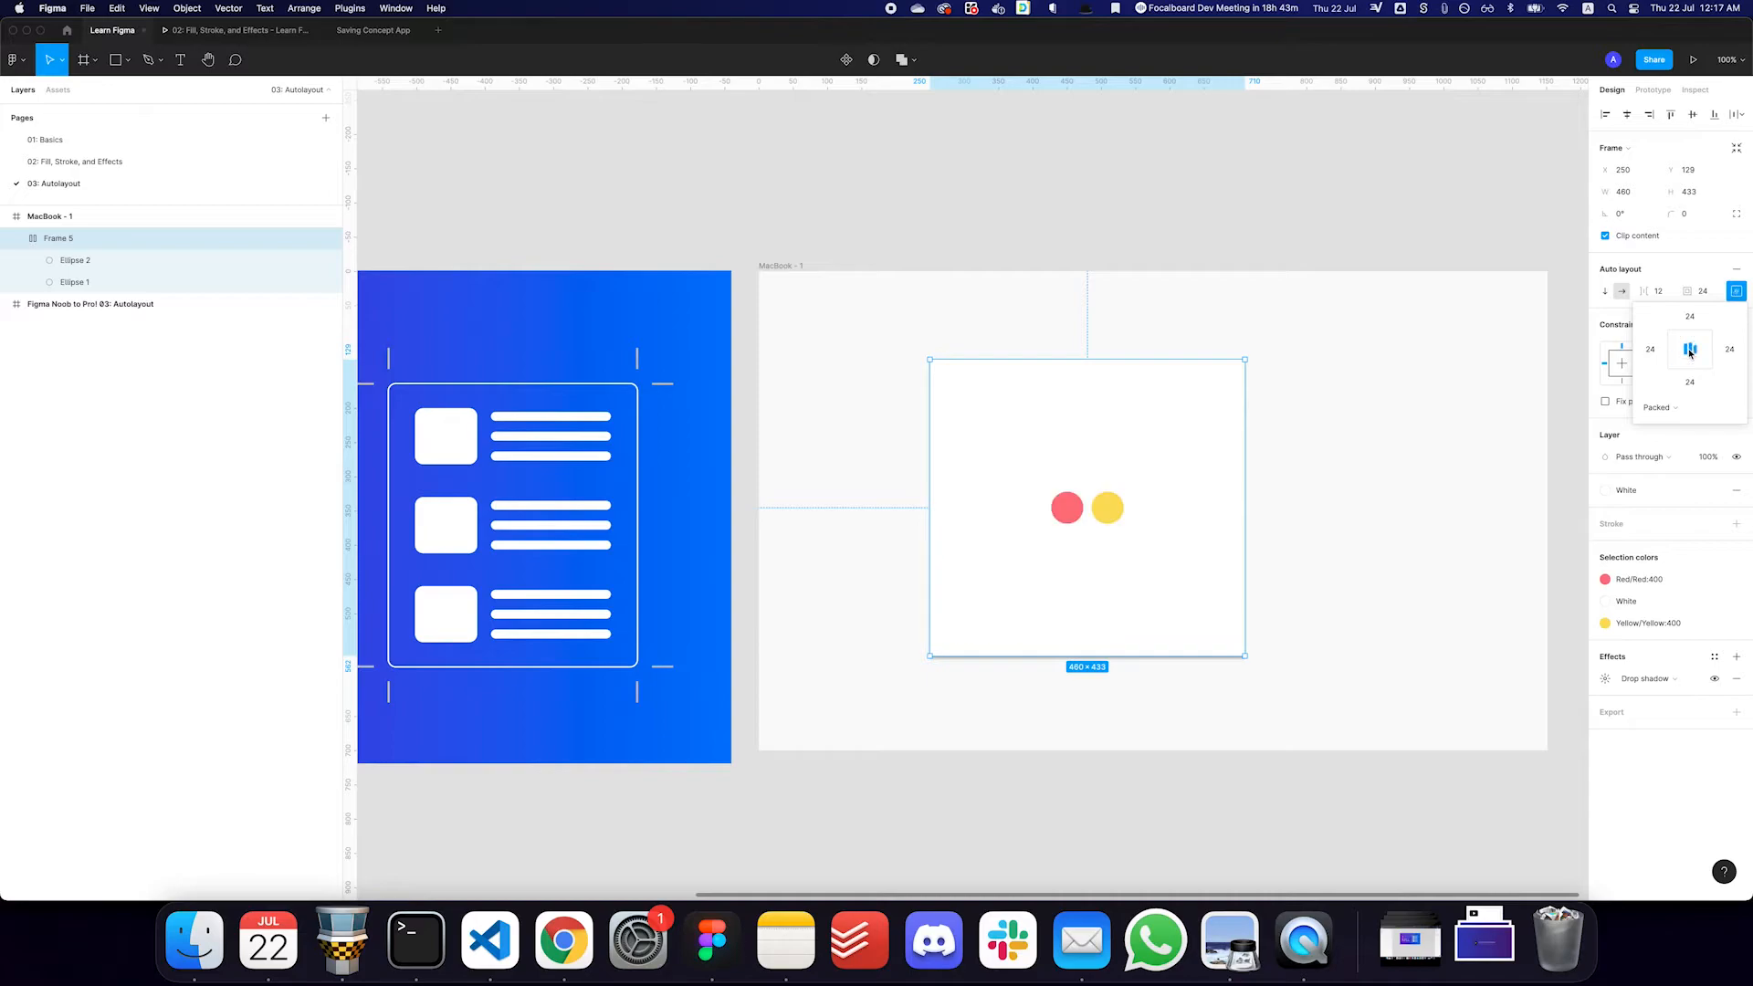
left_click(1676, 354)
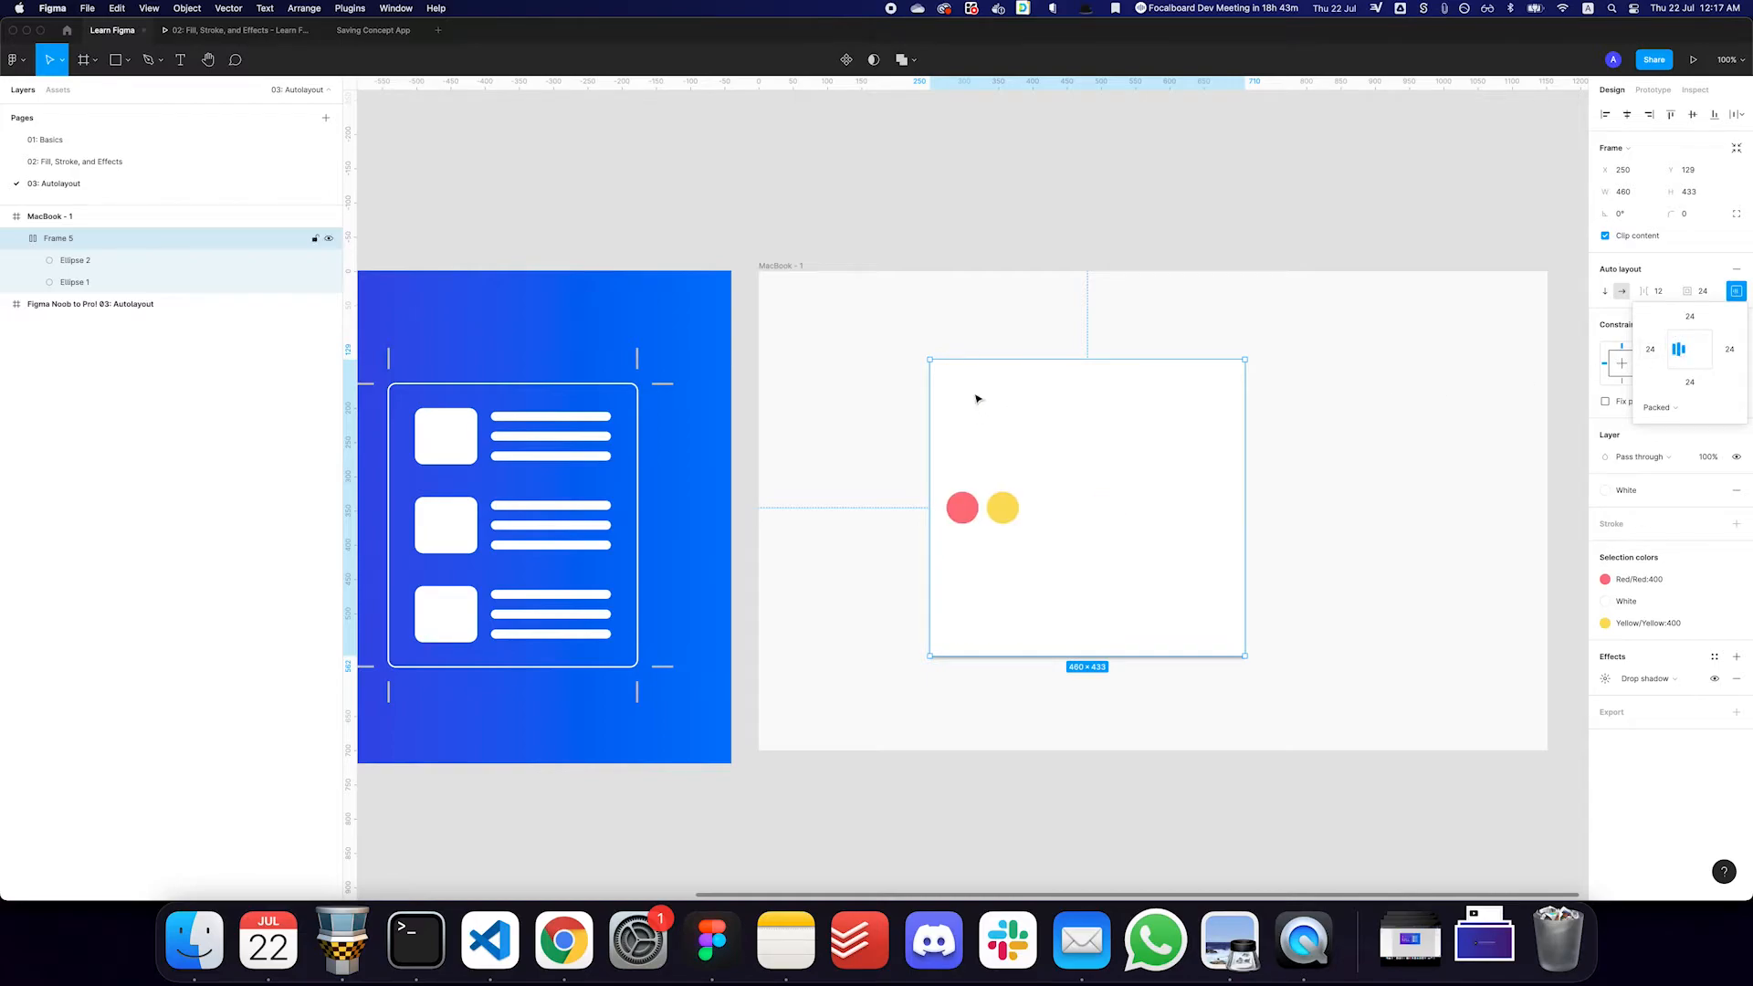
left_click(1671, 342)
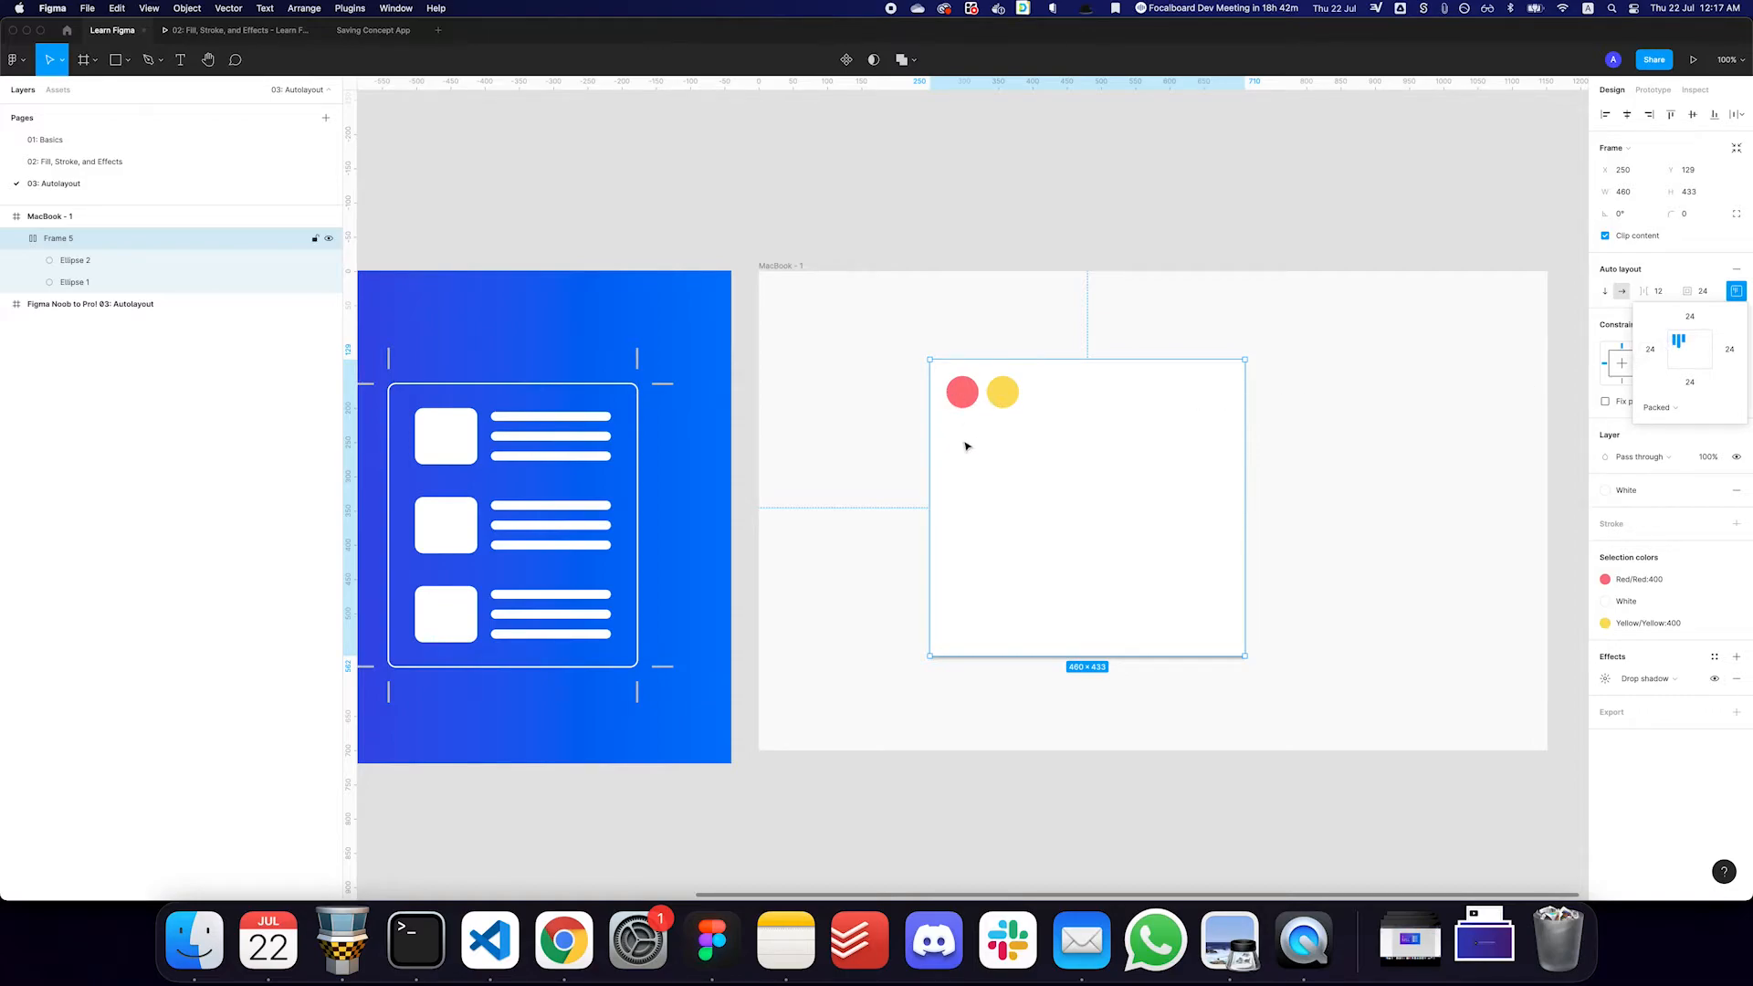
- Start a new text layer in the white frame and apply the text-xl Regular text style to it
key("t")
left_click(1008, 443)
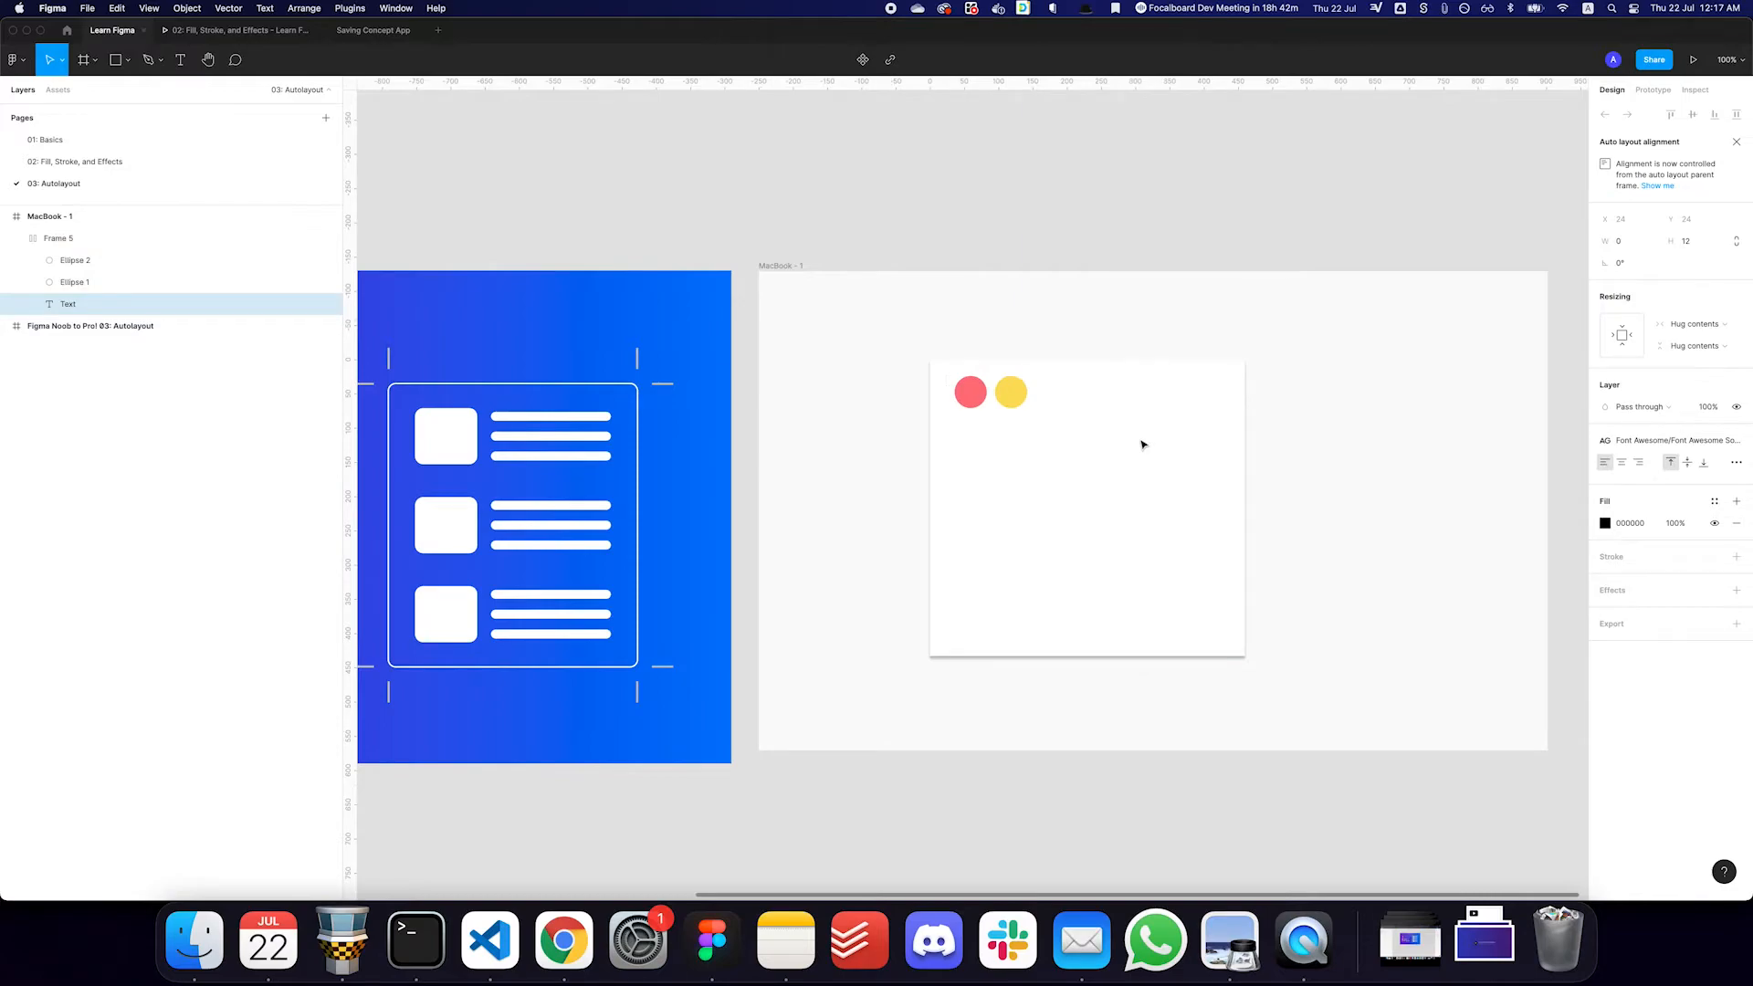
type("Tes")
key("BackSpace")
key("BackSpace")
key("BackSpace")
left_click(1655, 440)
scroll(1683, 626, "down", 3)
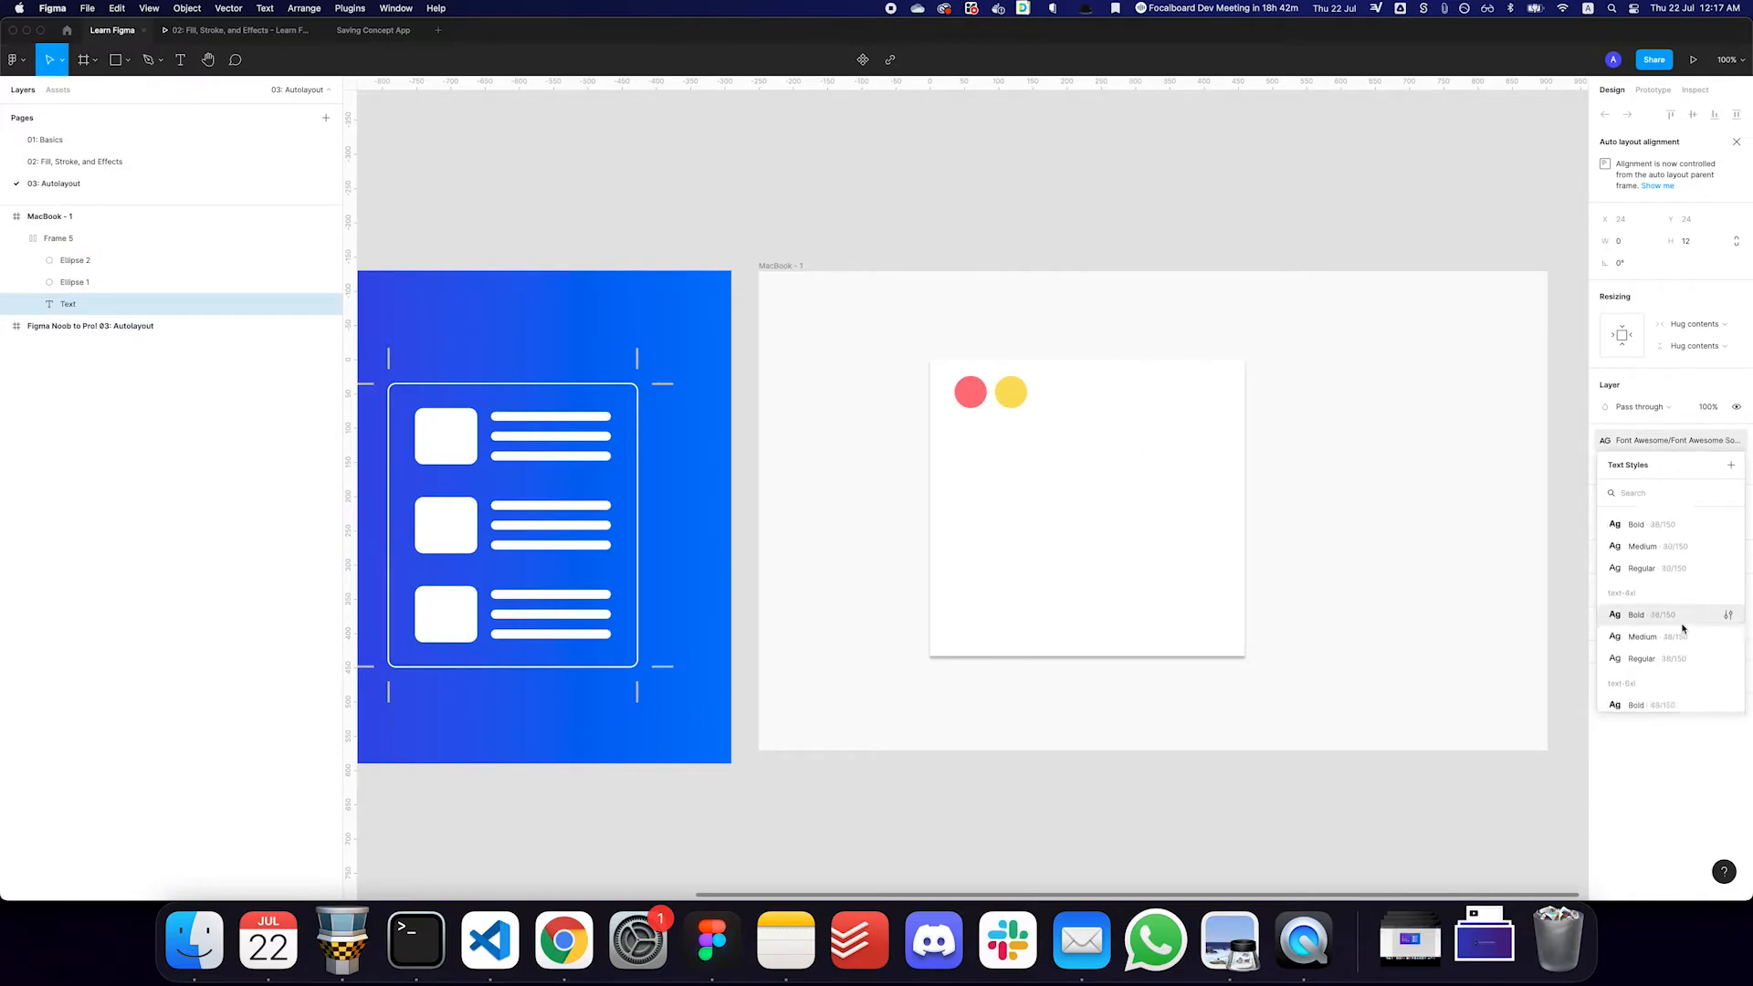
left_click(1662, 570)
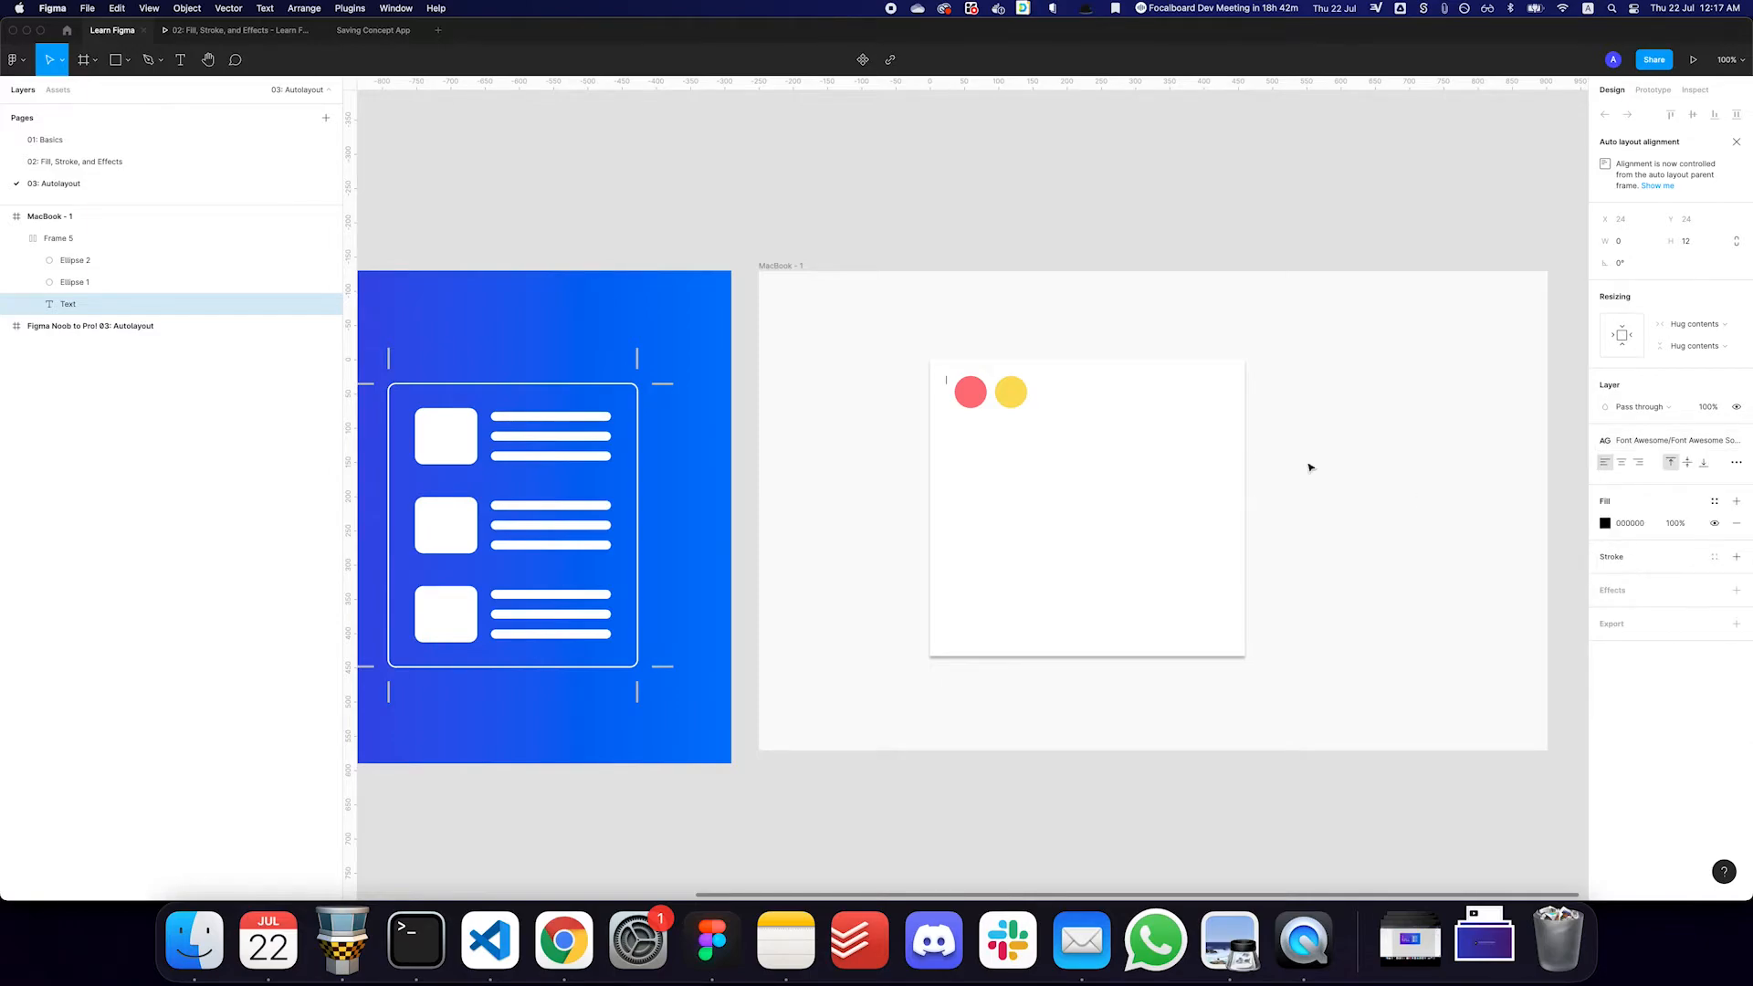
- Enter "This is the car title" in the new text layer
type("T")
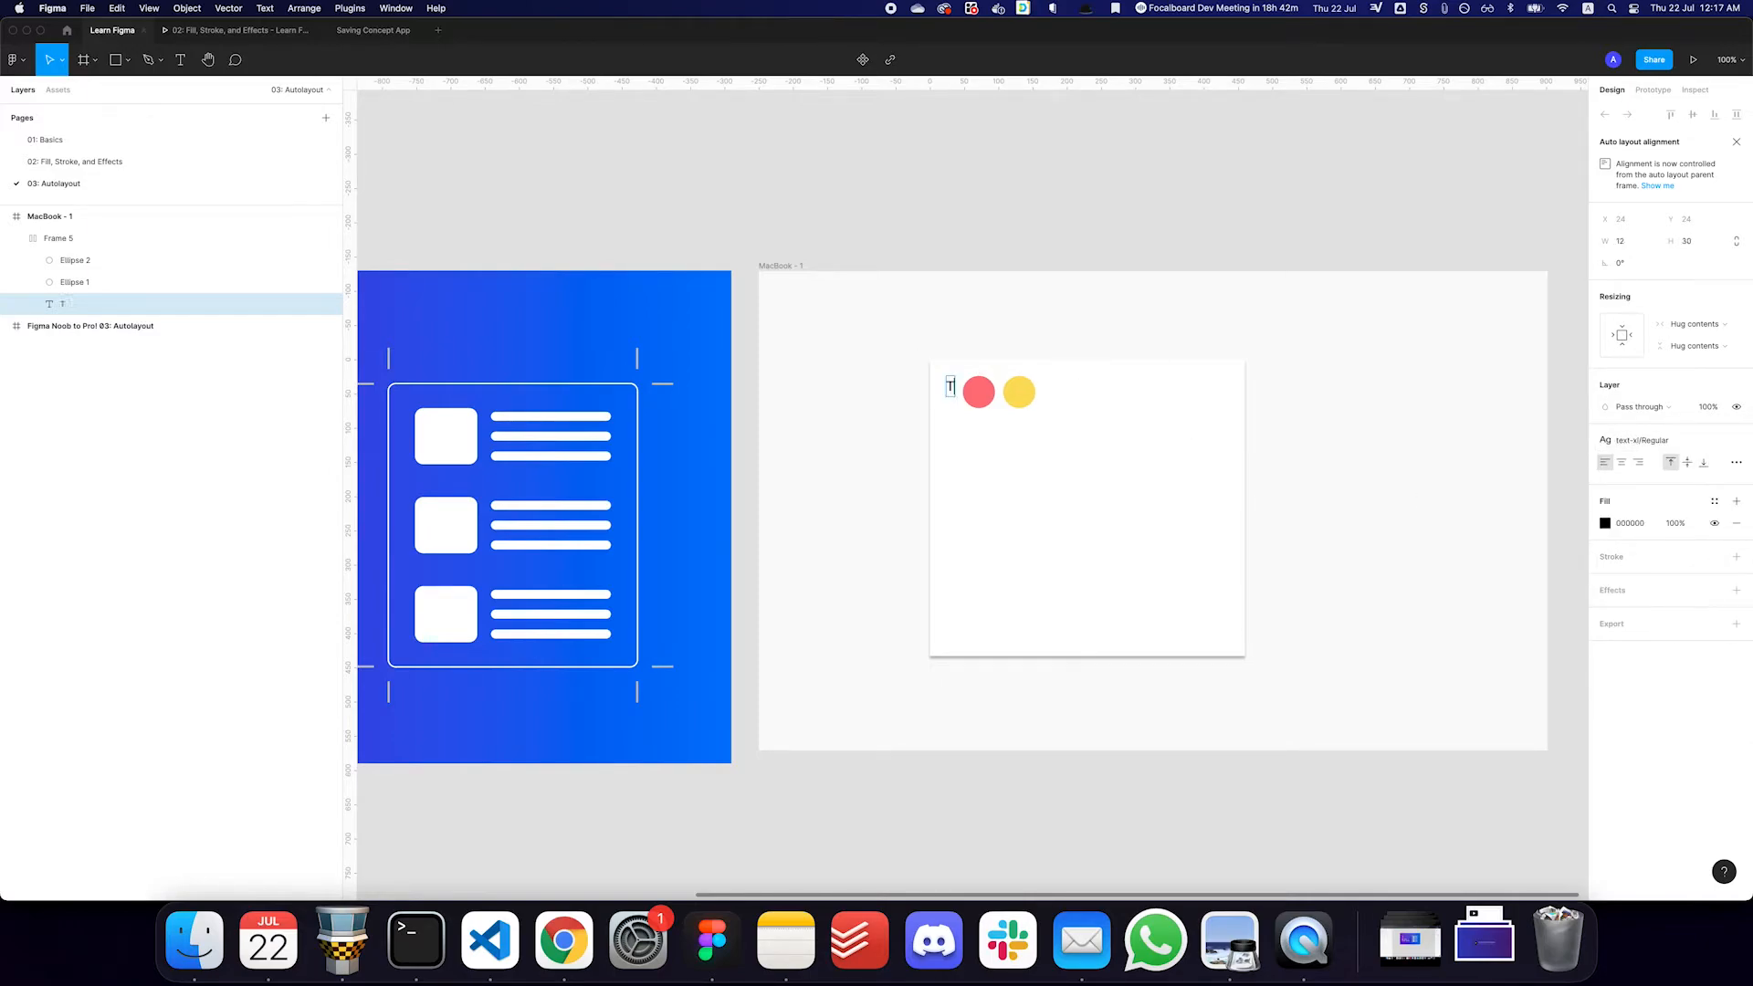
type("his is the c")
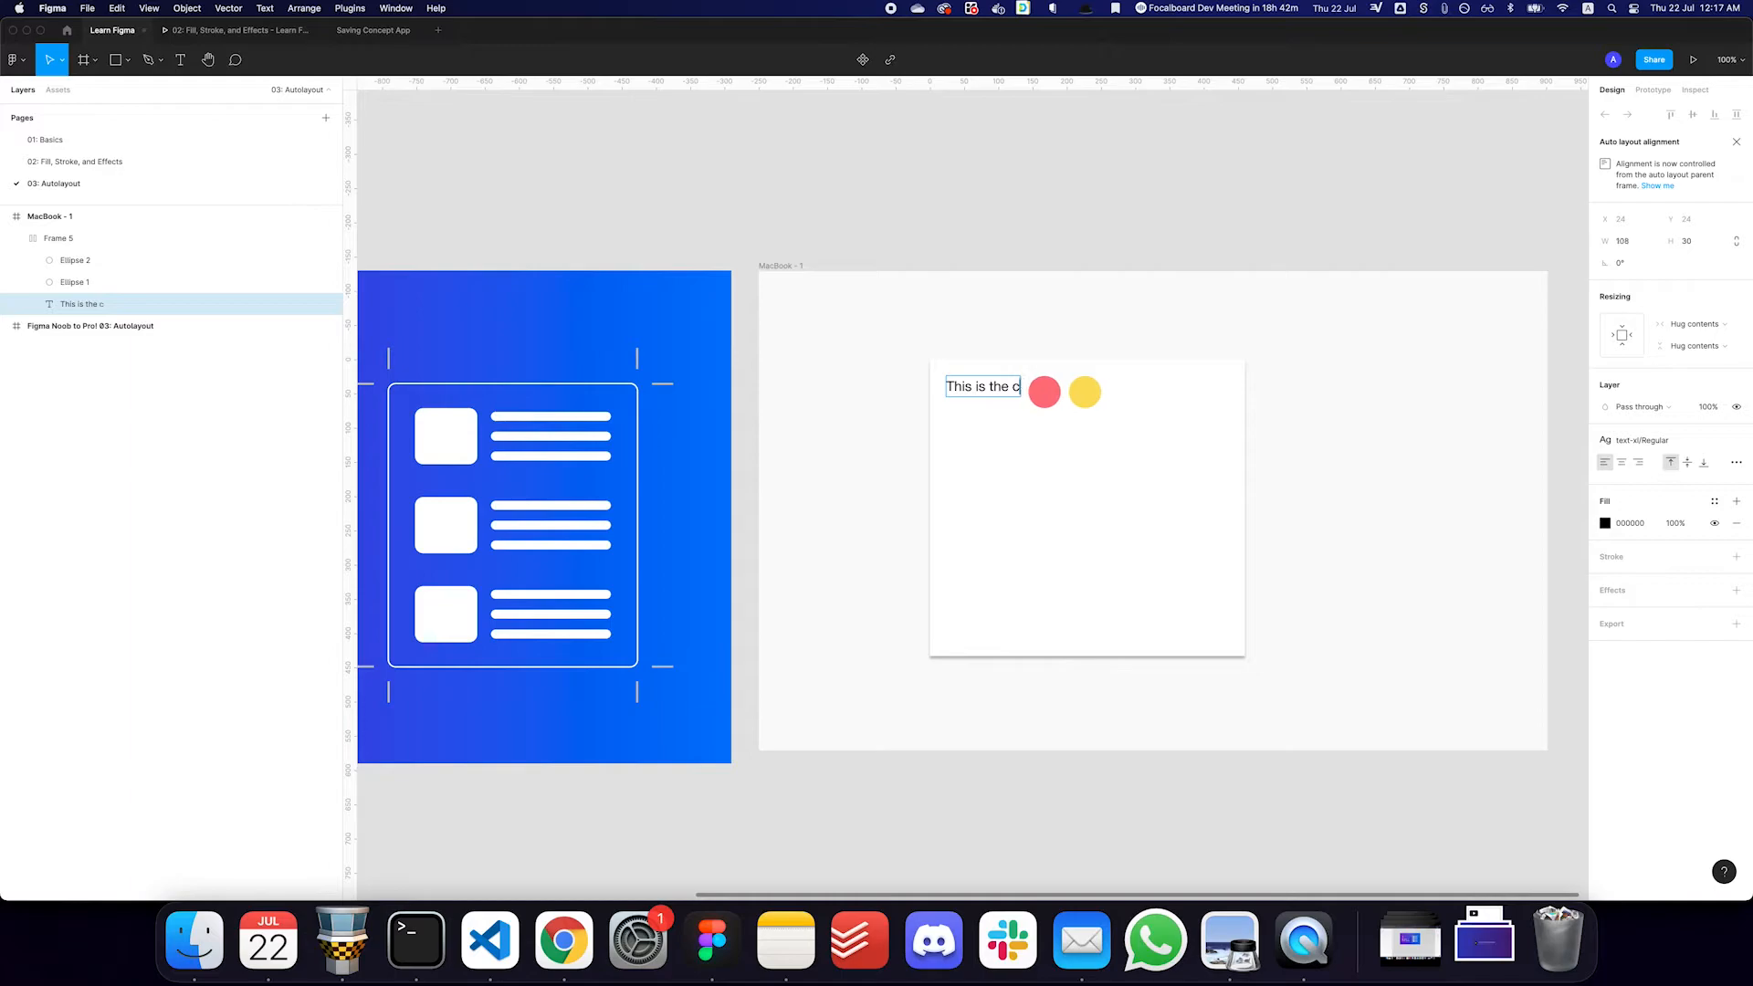
type("ar title")
key("Escape")
- Delete the red and yellow circles from the white frame
left_click(1082, 393)
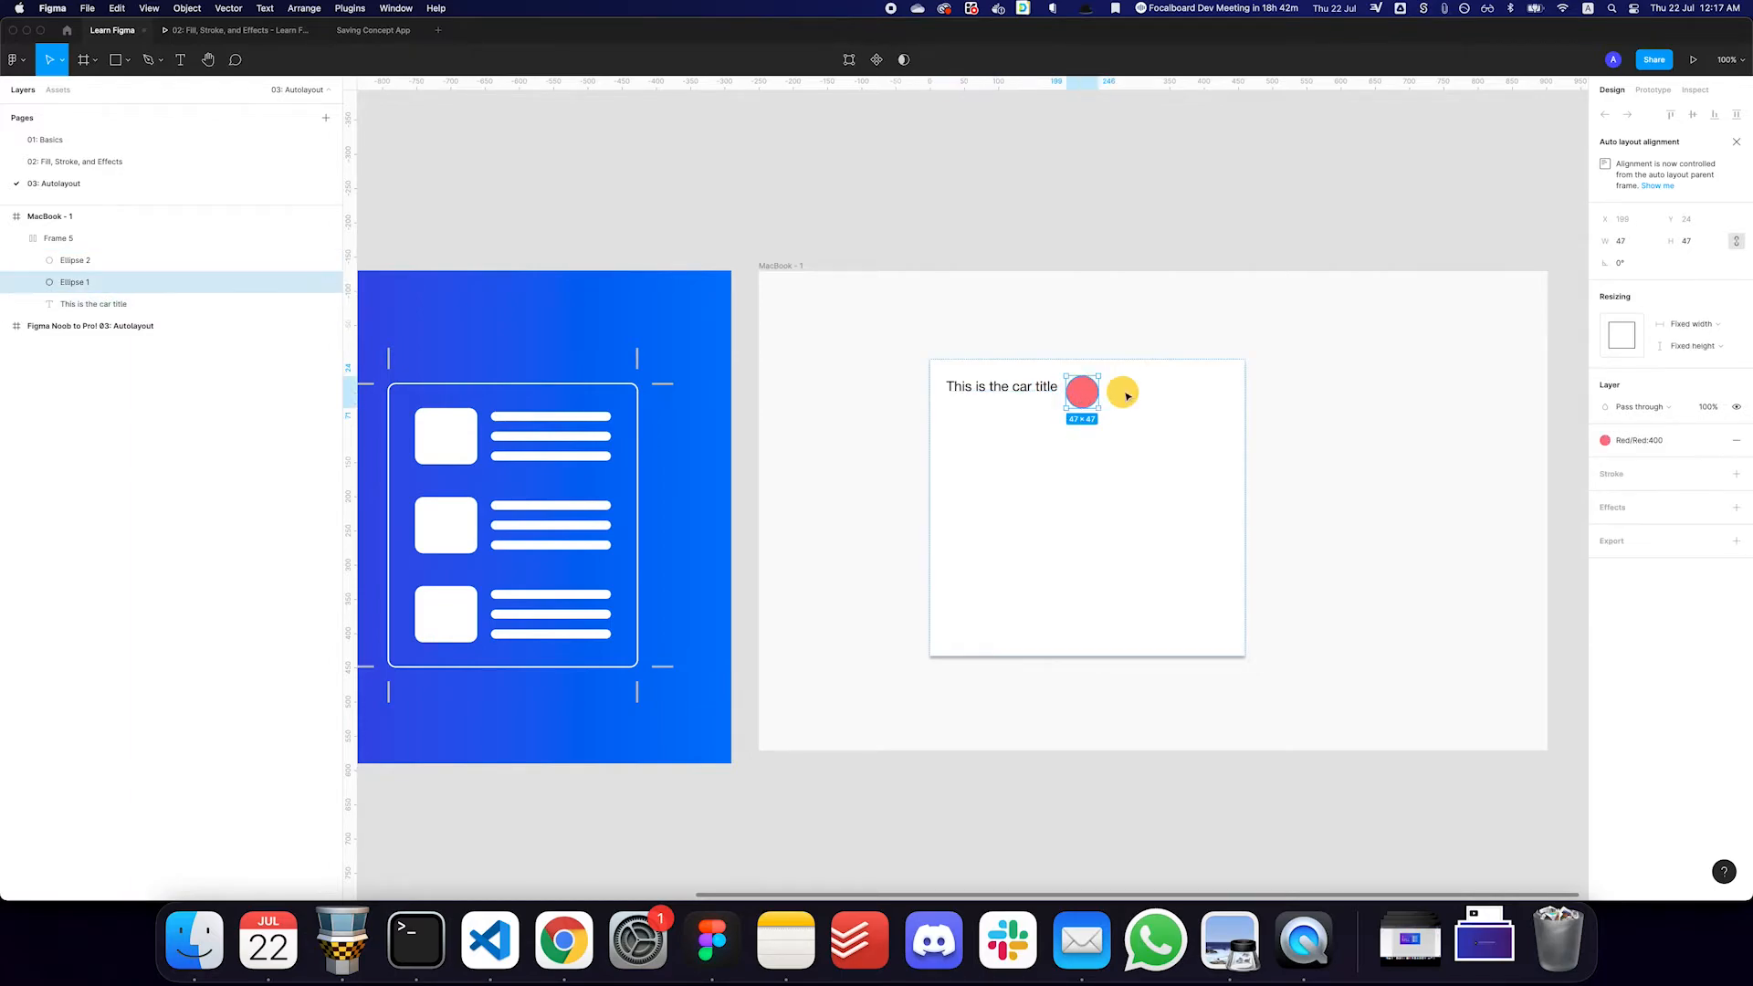
left_click(1126, 395, "shift")
key("BackSpace")
- Duplicate the title text and change the white frame's auto layout direction to vertical
left_click(1021, 392)
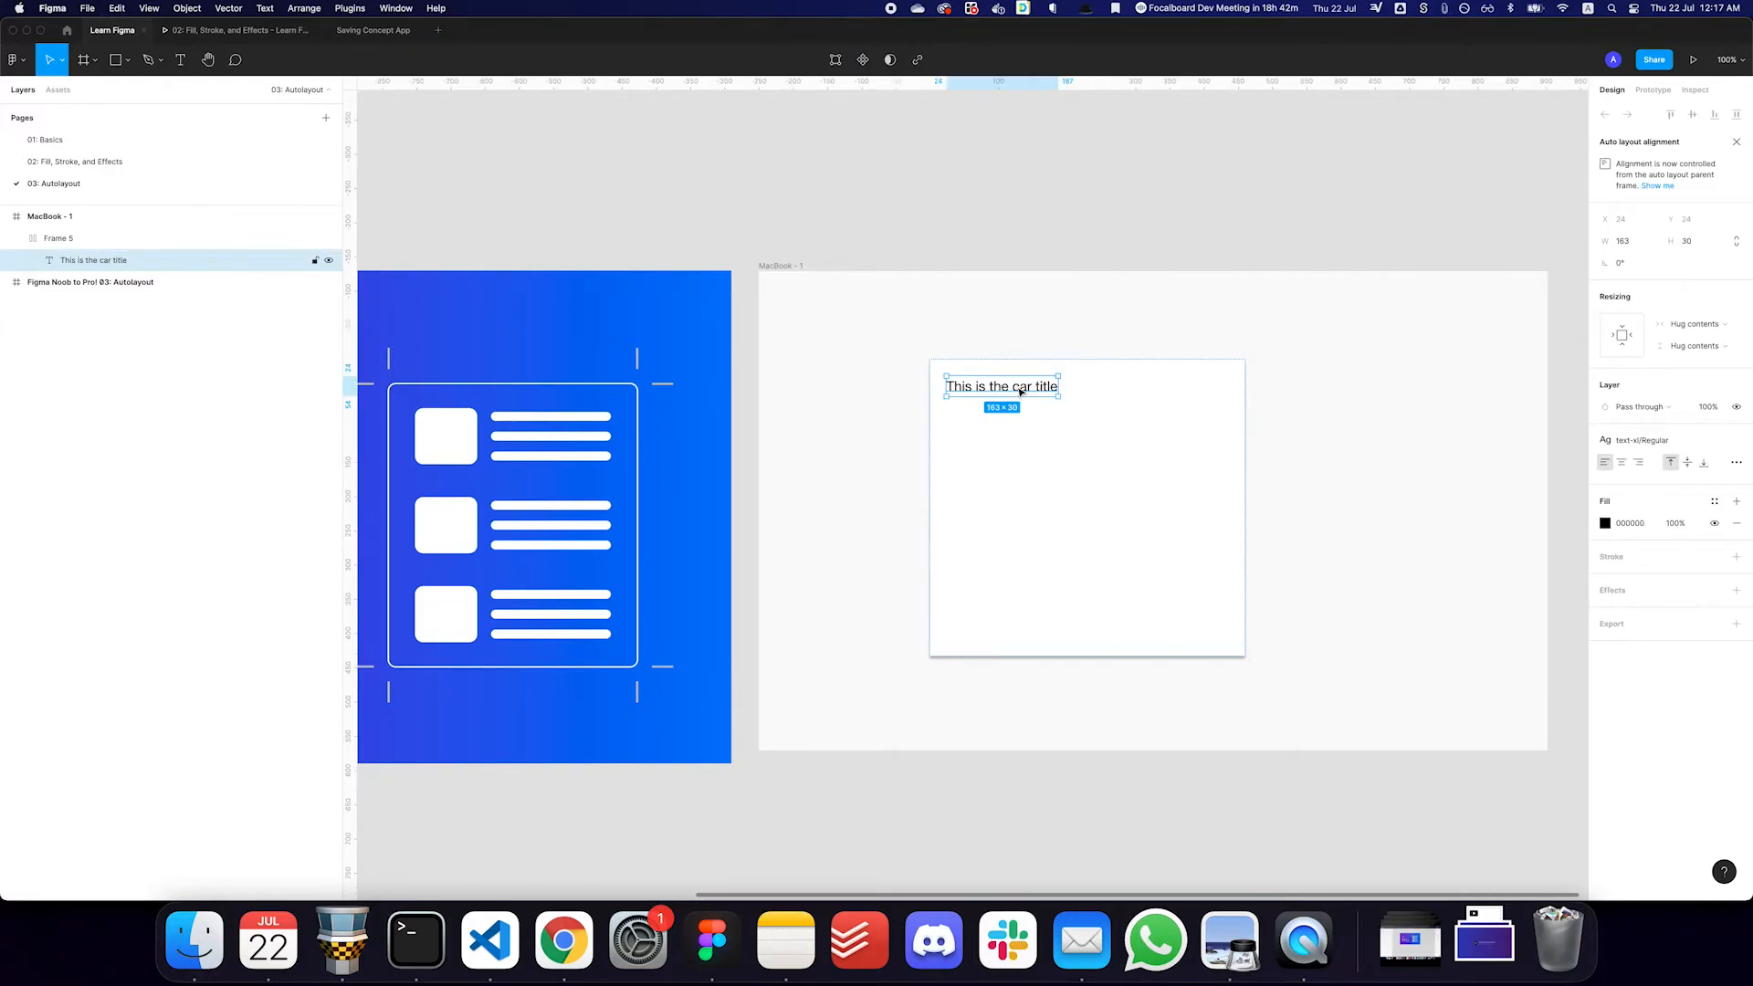
key("super+d")
key("super+z")
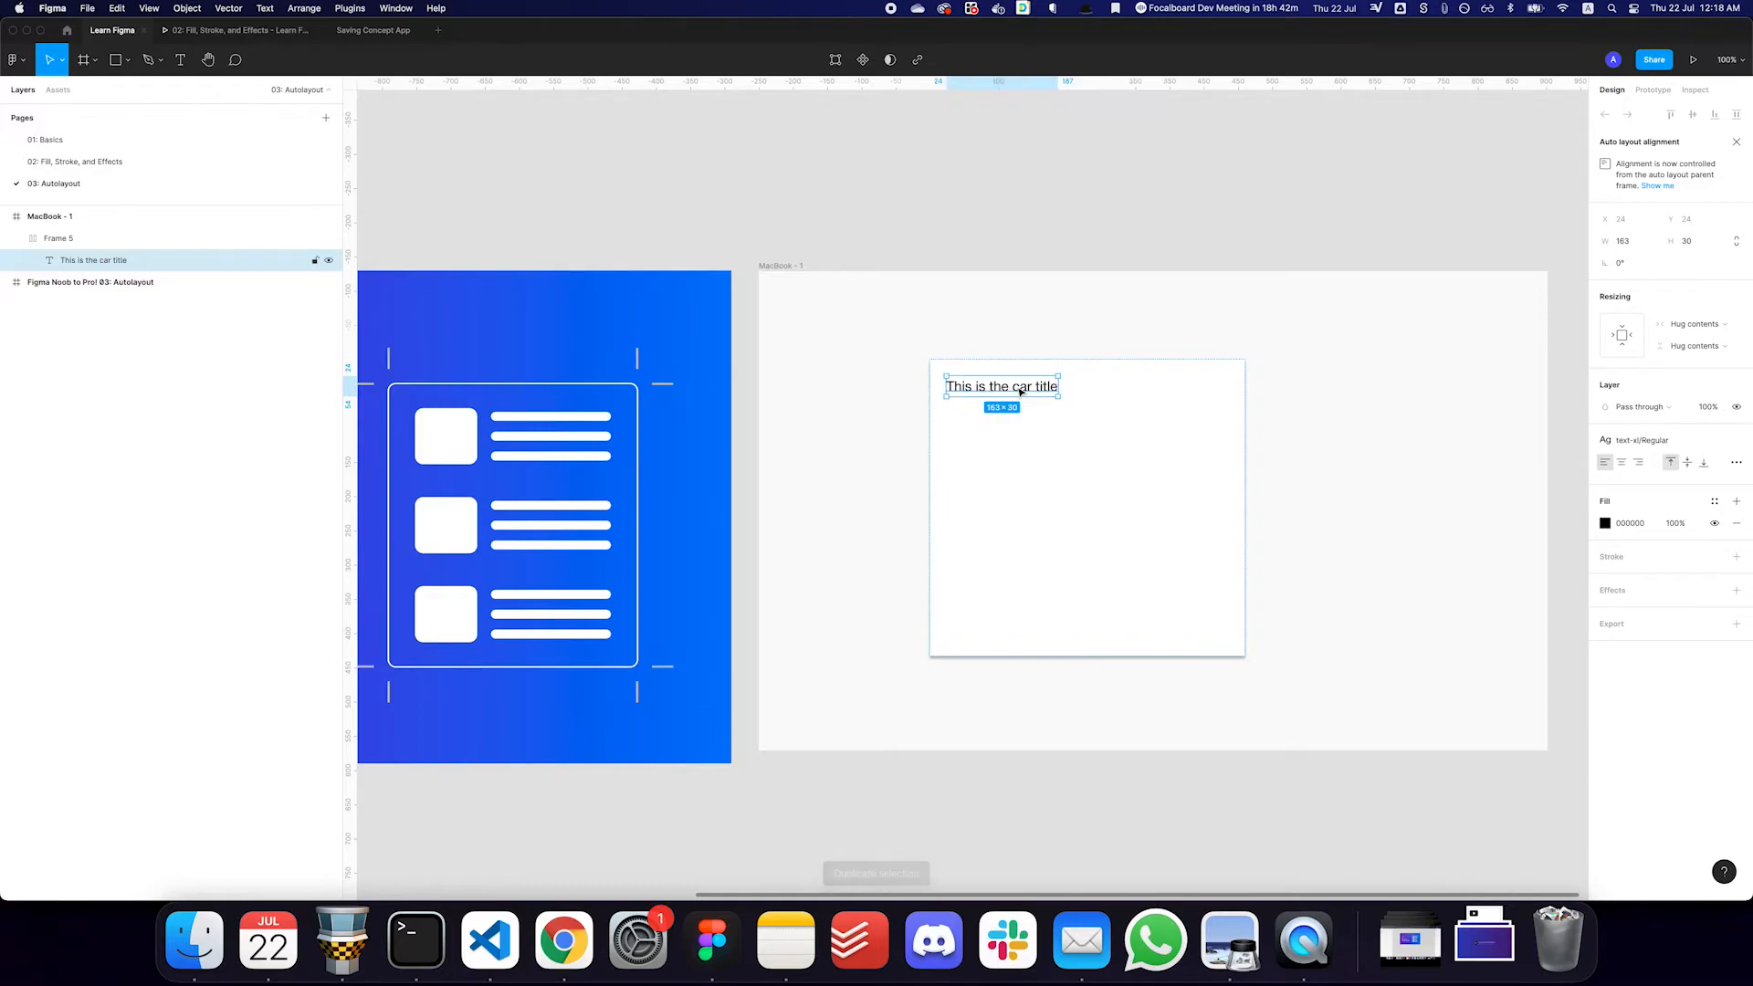
key("super+d")
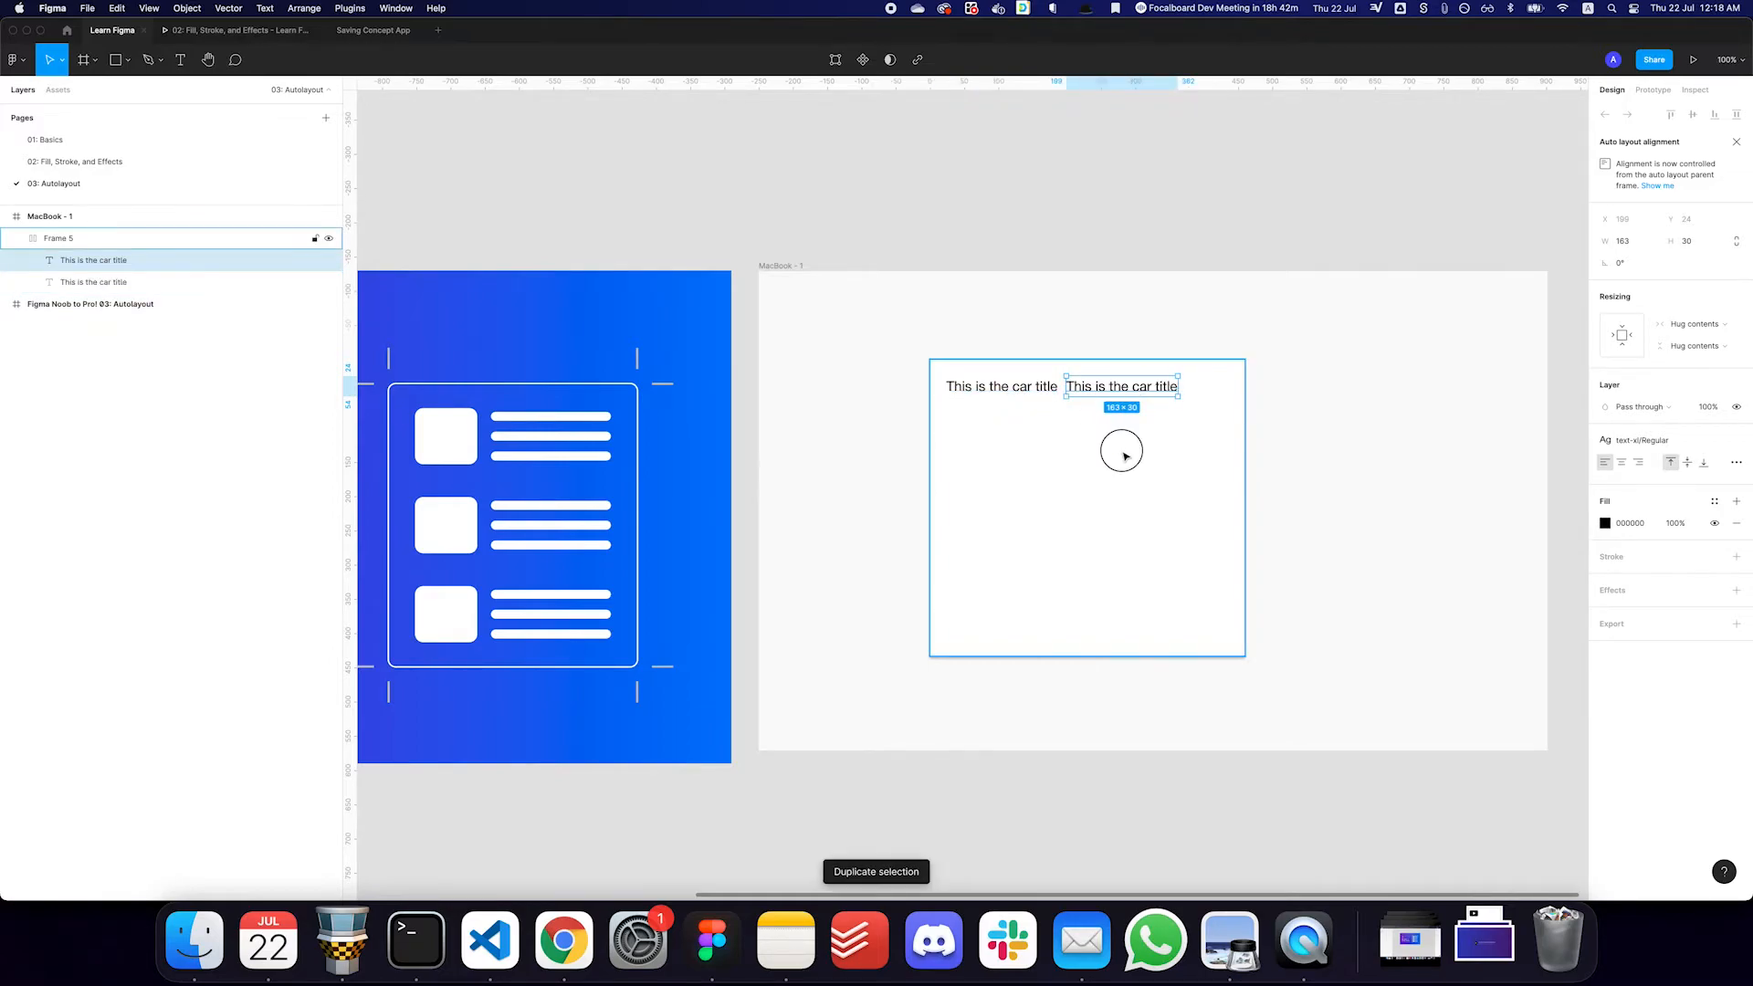
left_click(1124, 451)
left_click(1606, 292)
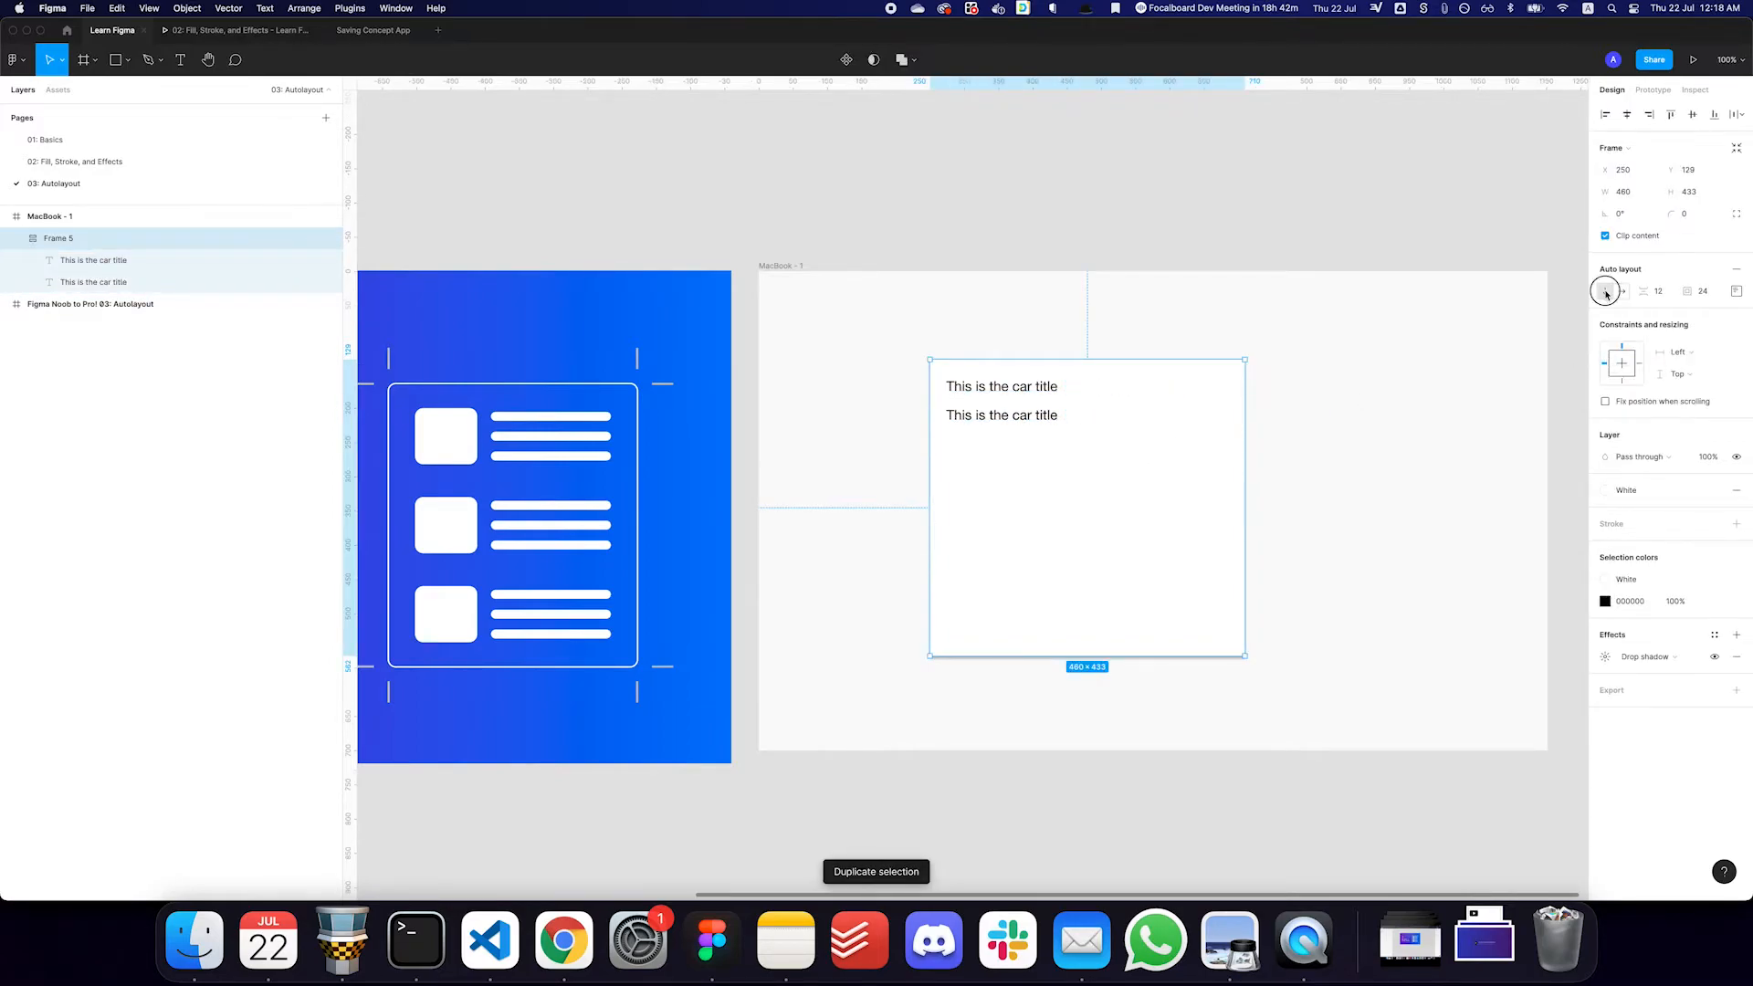
- Correct the upper text to read "This is the card title"
double_click(1002, 418)
left_click(1032, 387)
type("d")
key("Escape")
- Replace the lower text with "This is a really long description of the card that spans into multiple lines"
double_click(1032, 425)
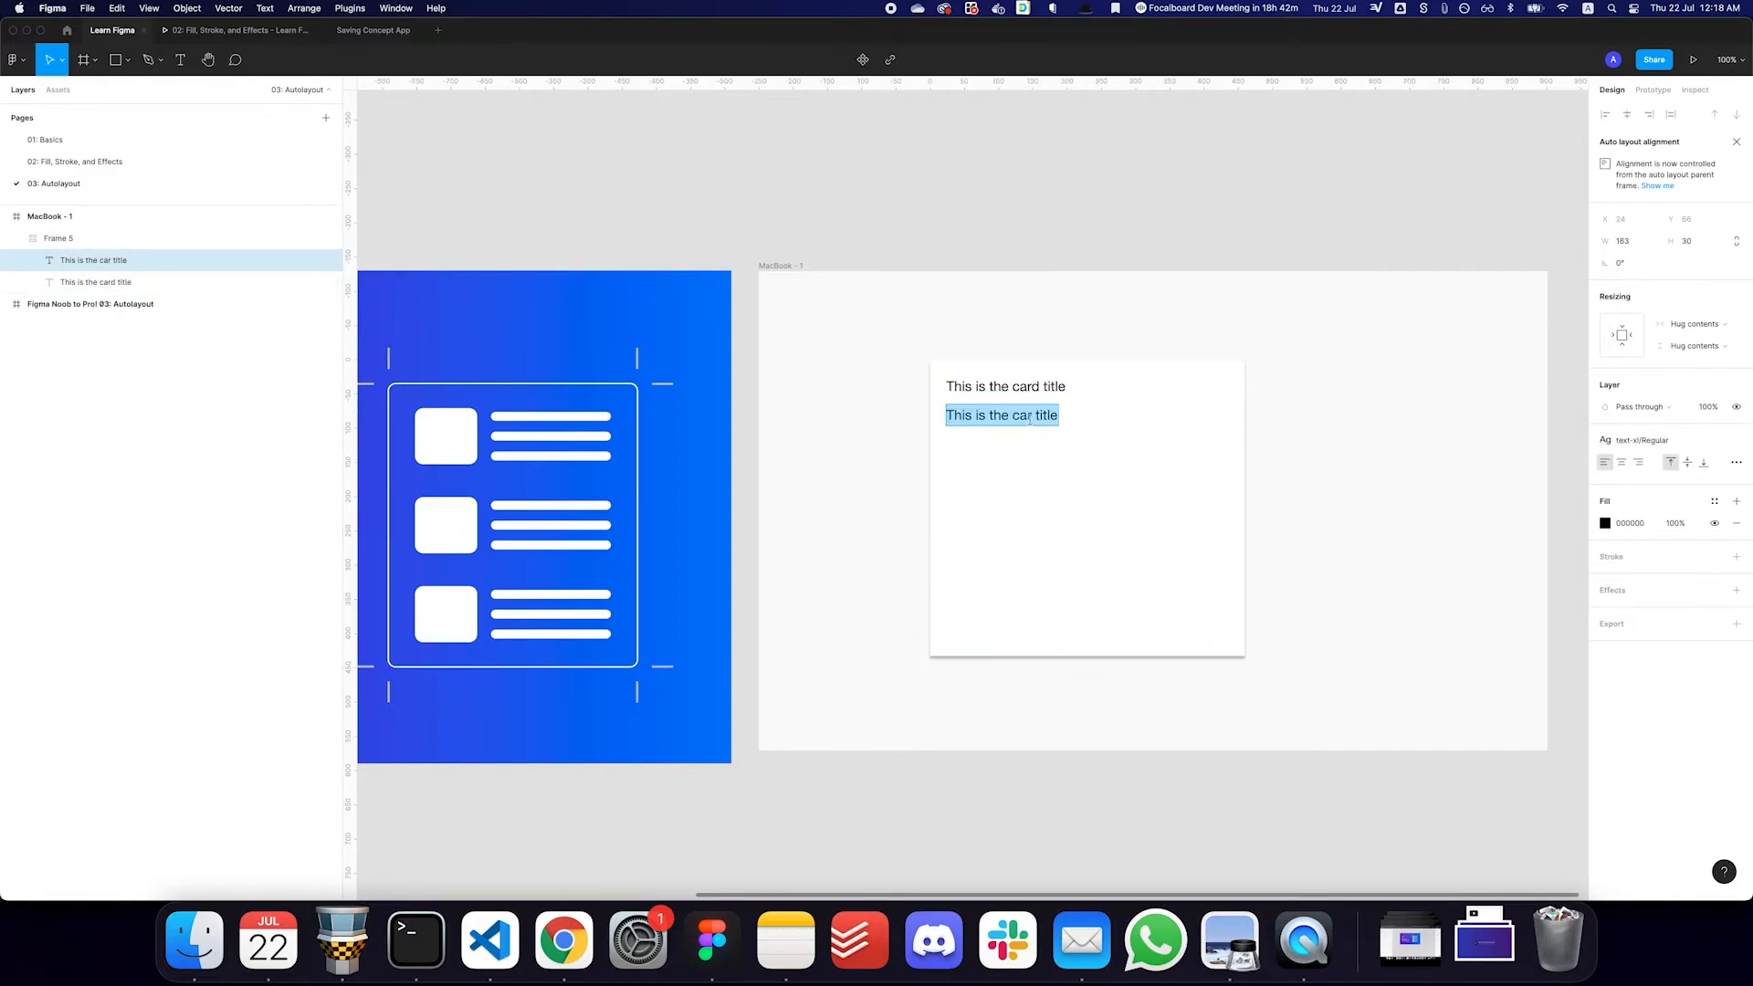
type("This is a reall")
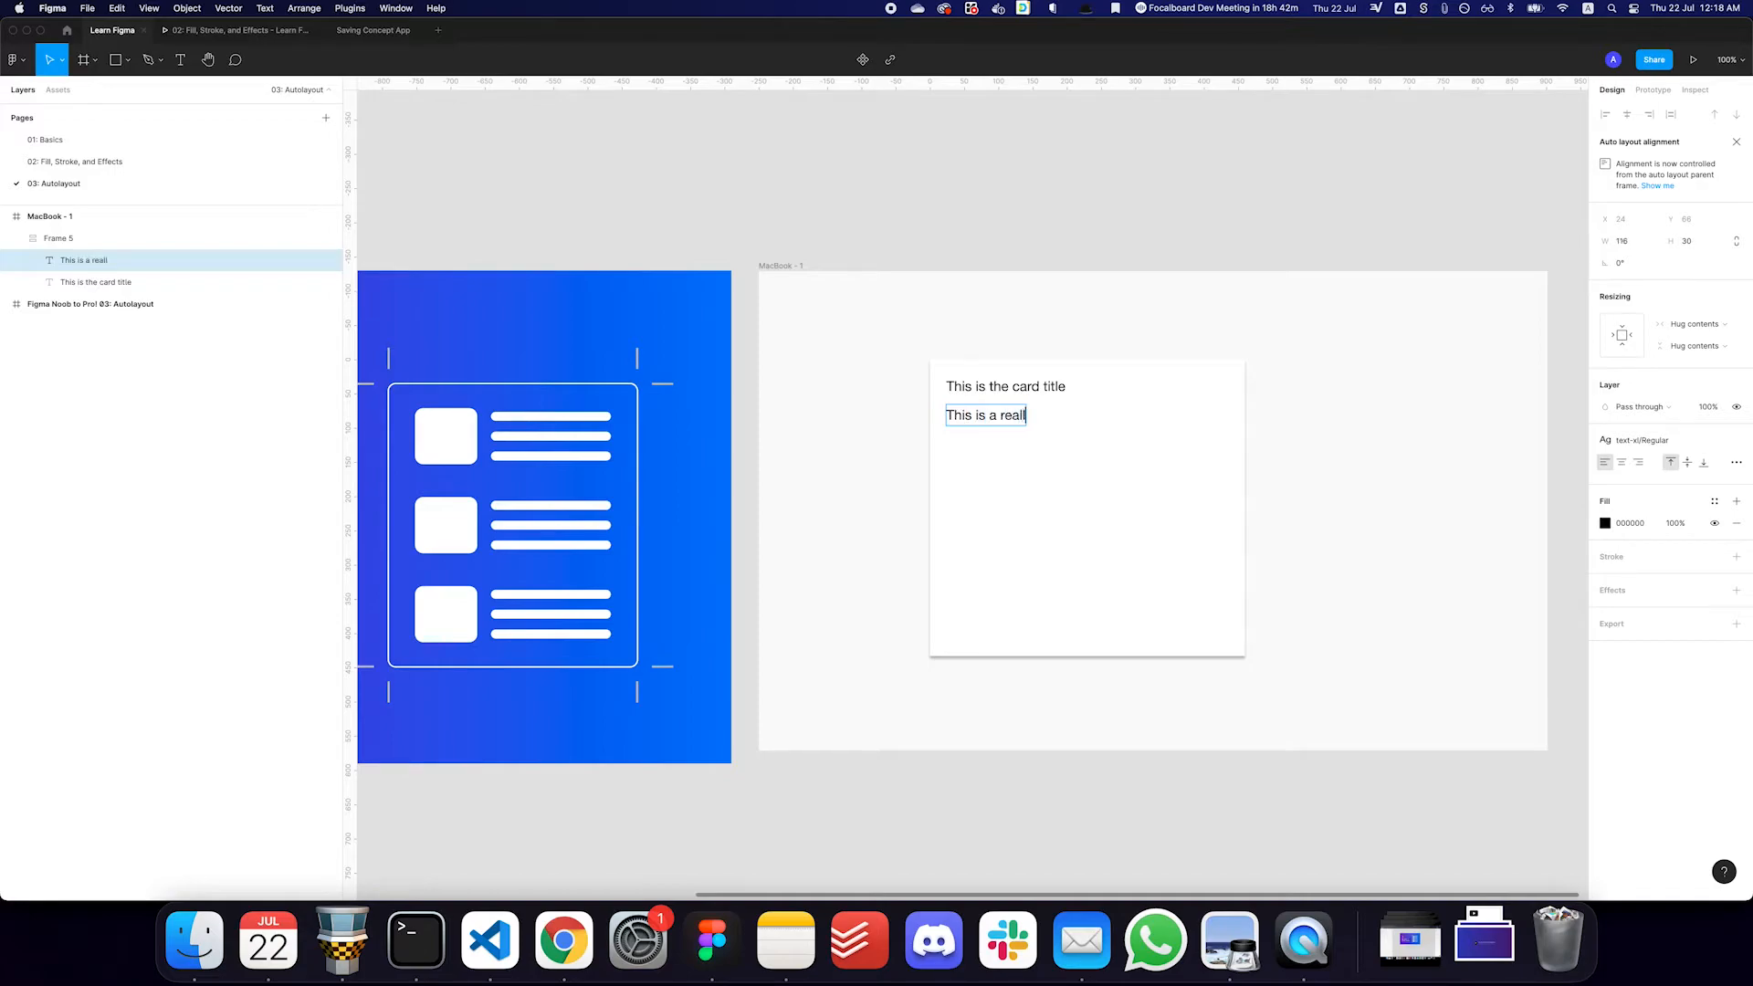
type("y long description of the card tha")
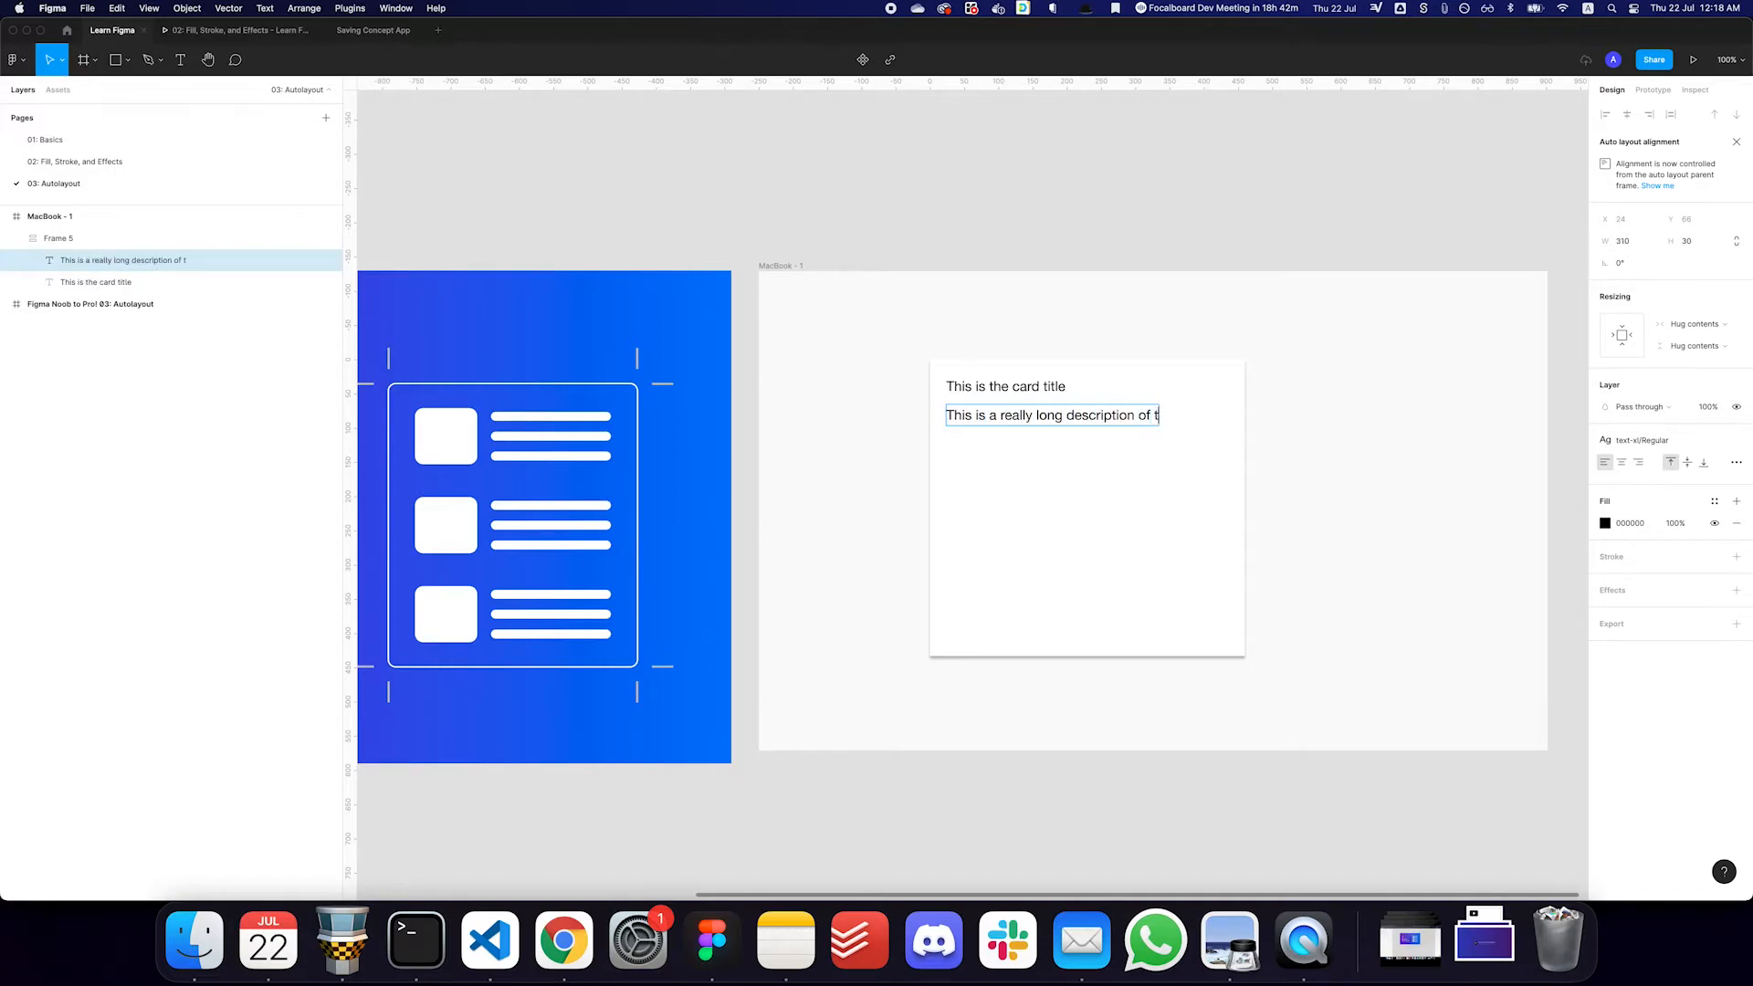
type("ans in")
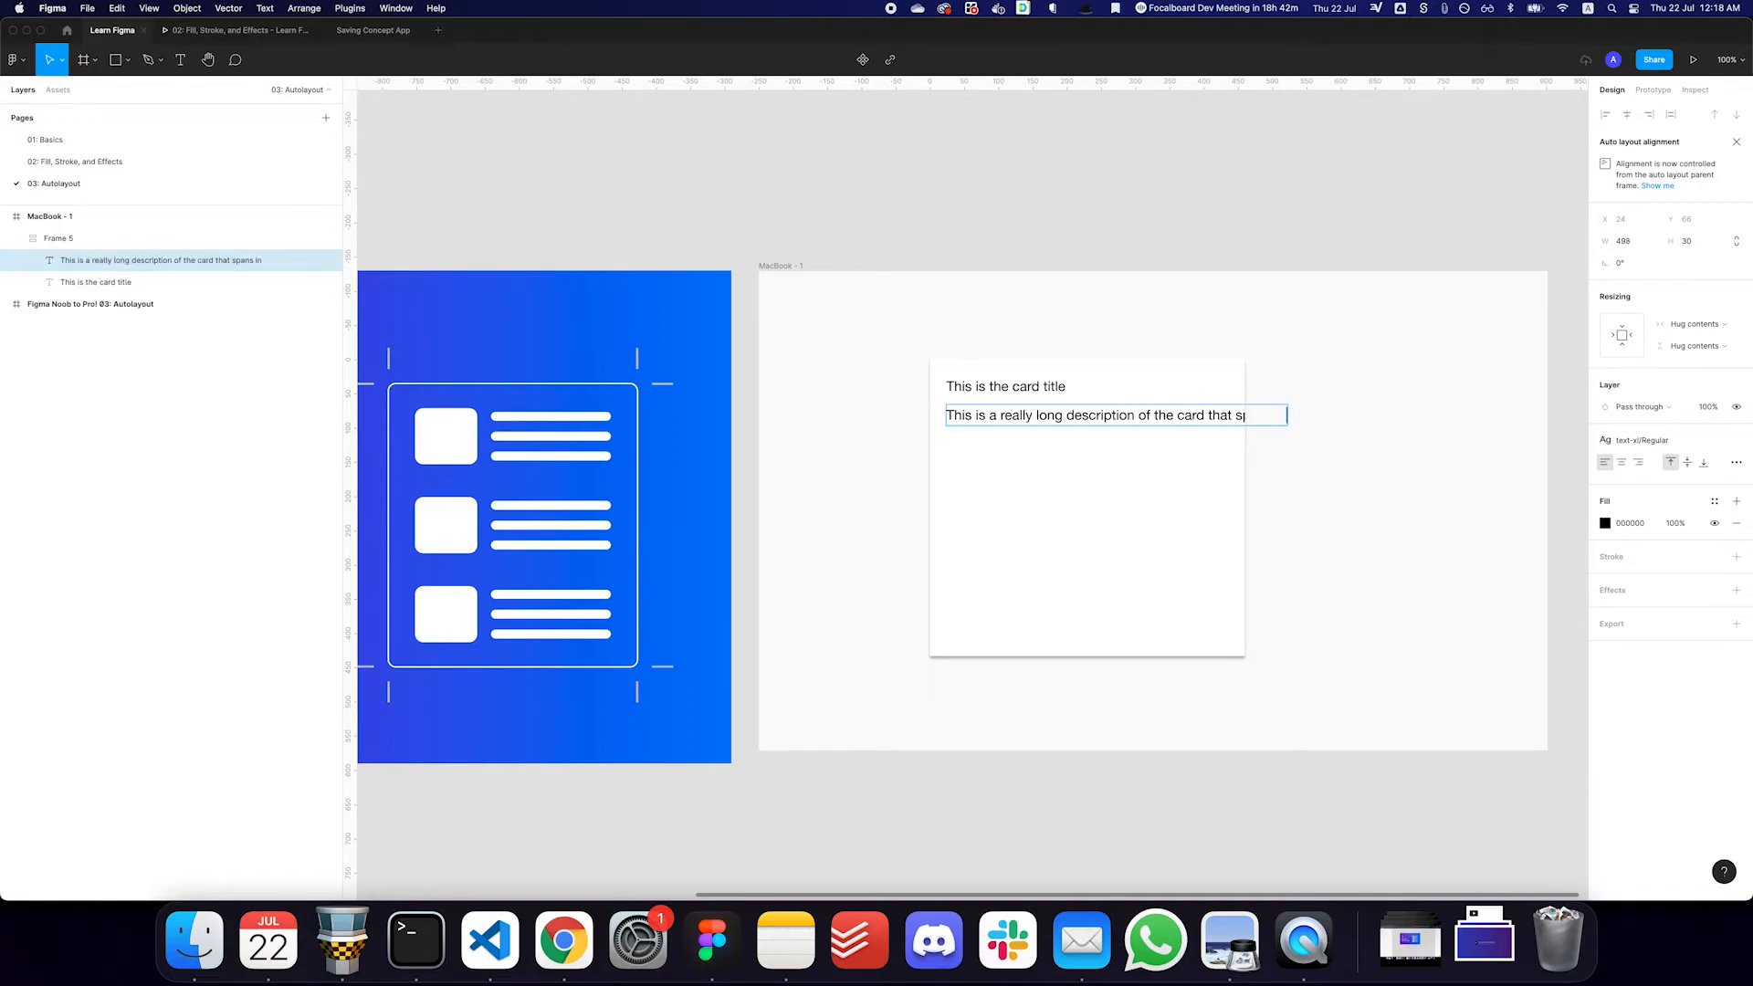
type("to multiple lines")
key("Escape")
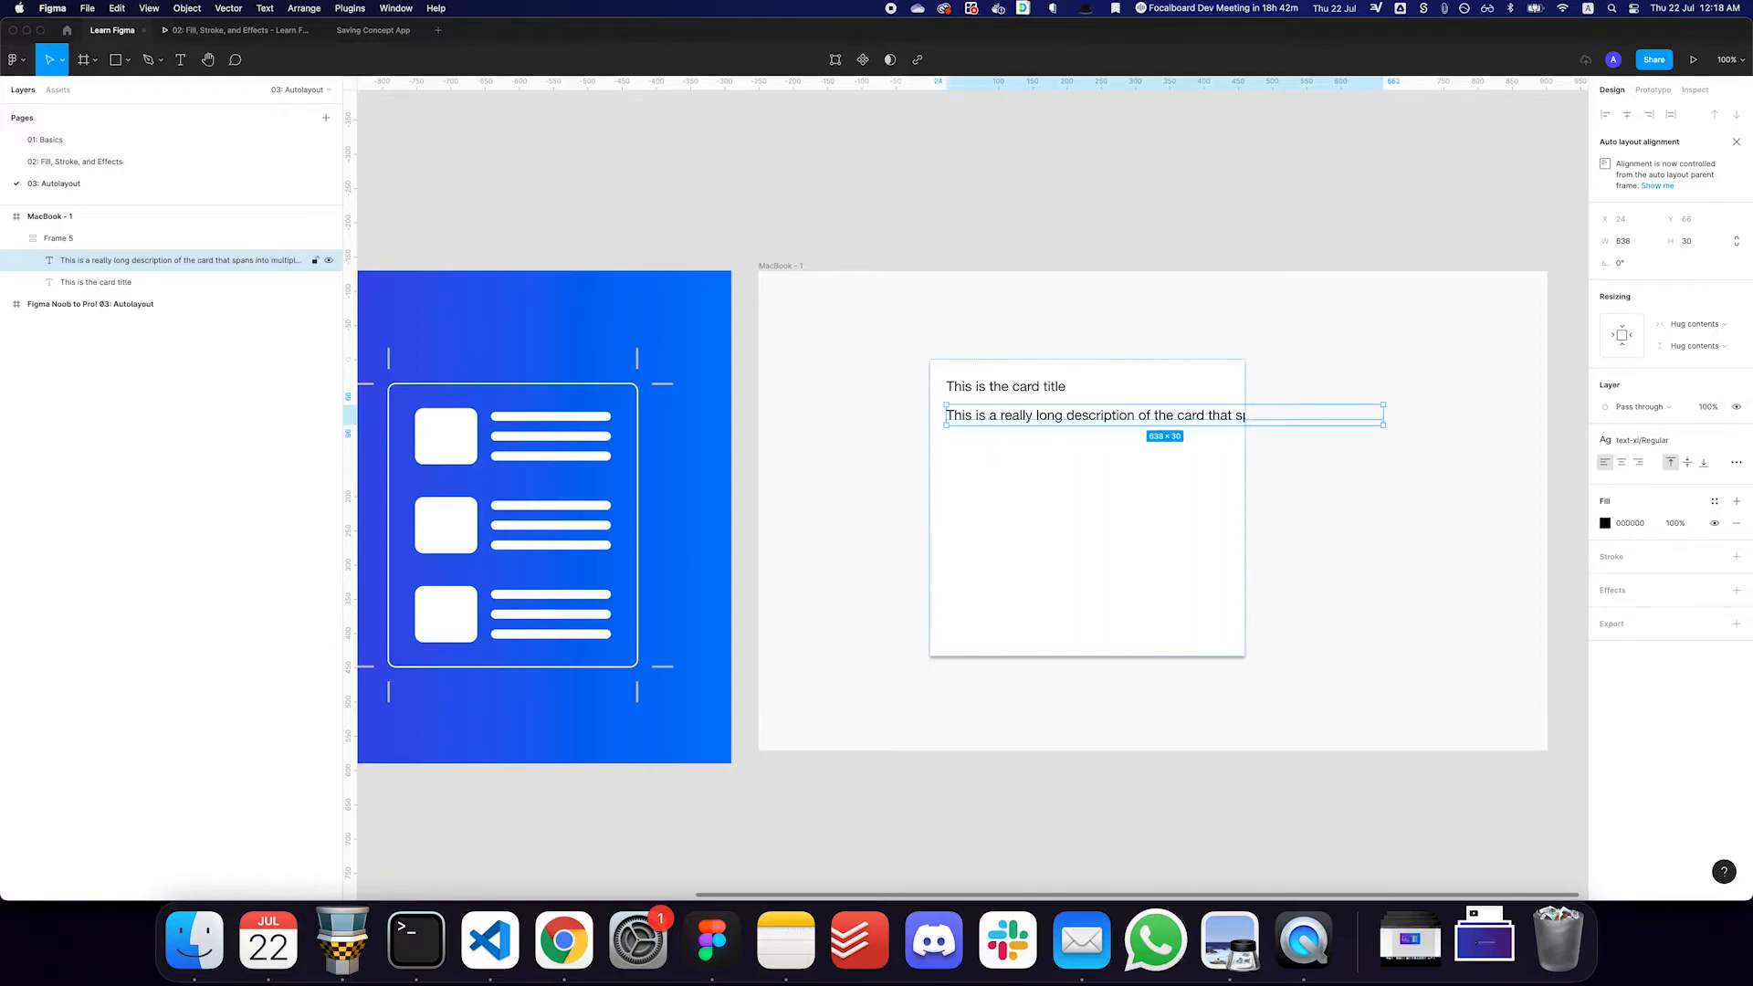
- Reduce the description text's font size to 16
key("super+shift+comma")
key("super+shift+comma")
key("super+shift+comma")
key("super+shift+comma")
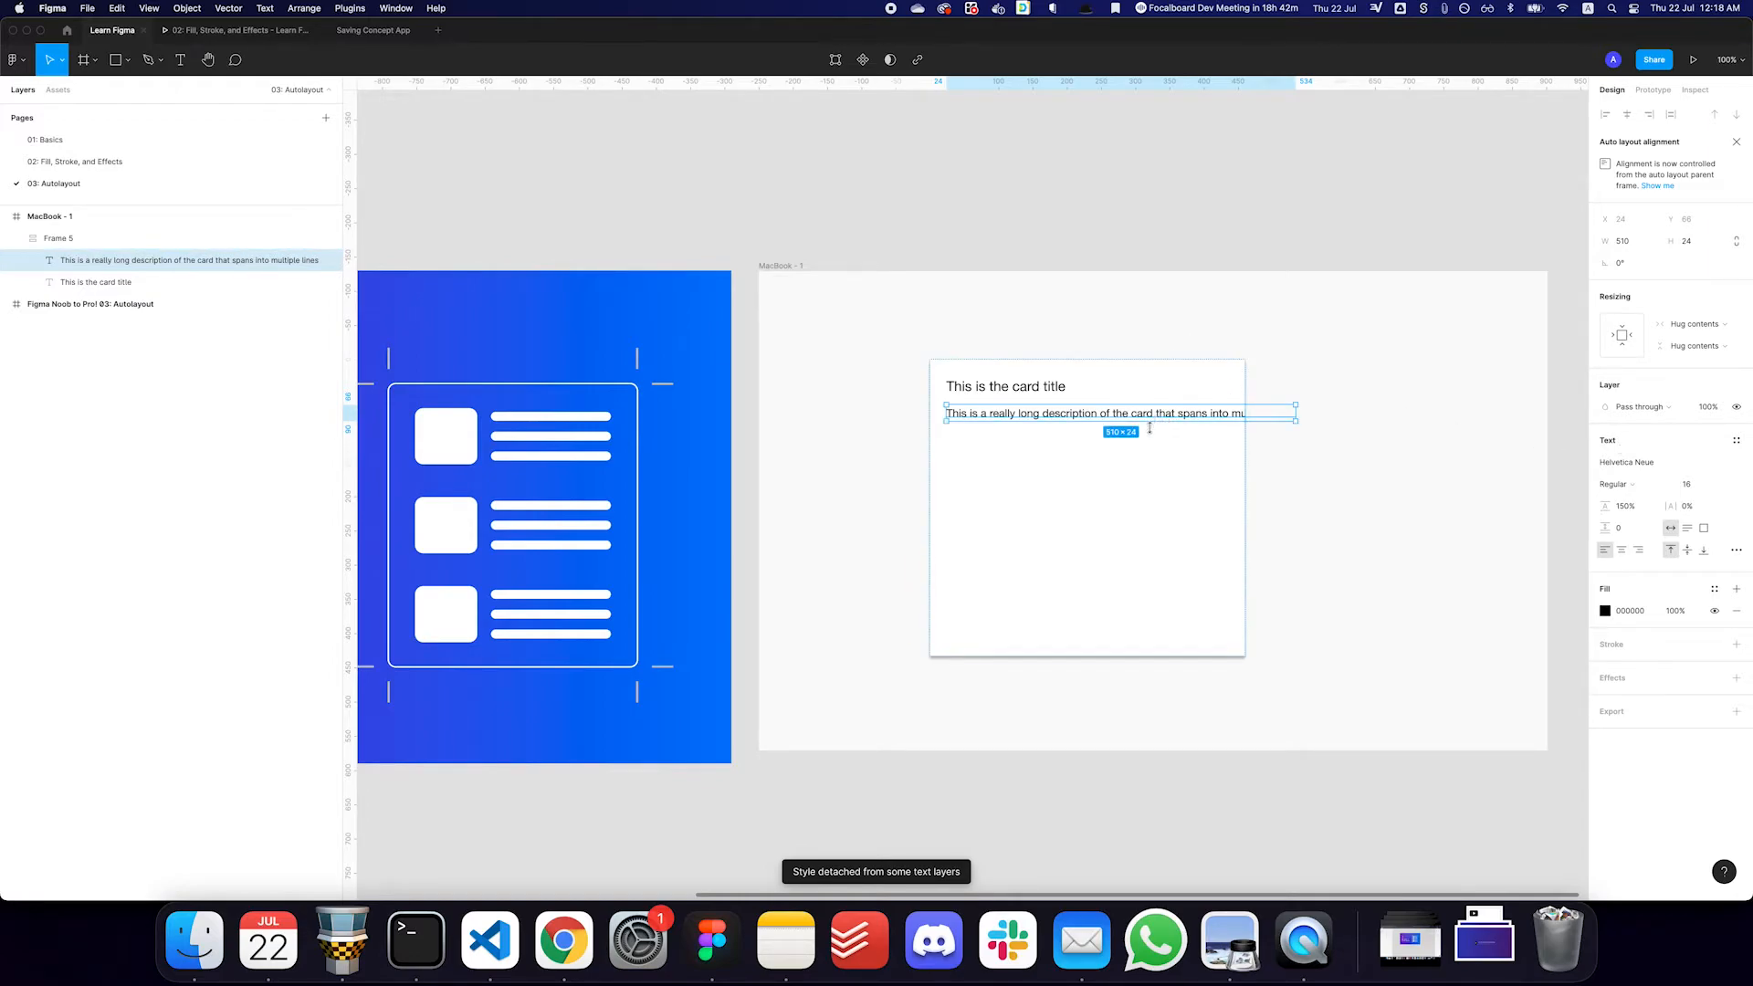
- Add a "Button text" layer below the description and wrap it in its own auto layout frame
key("t")
left_click(958, 454)
type("Button text")
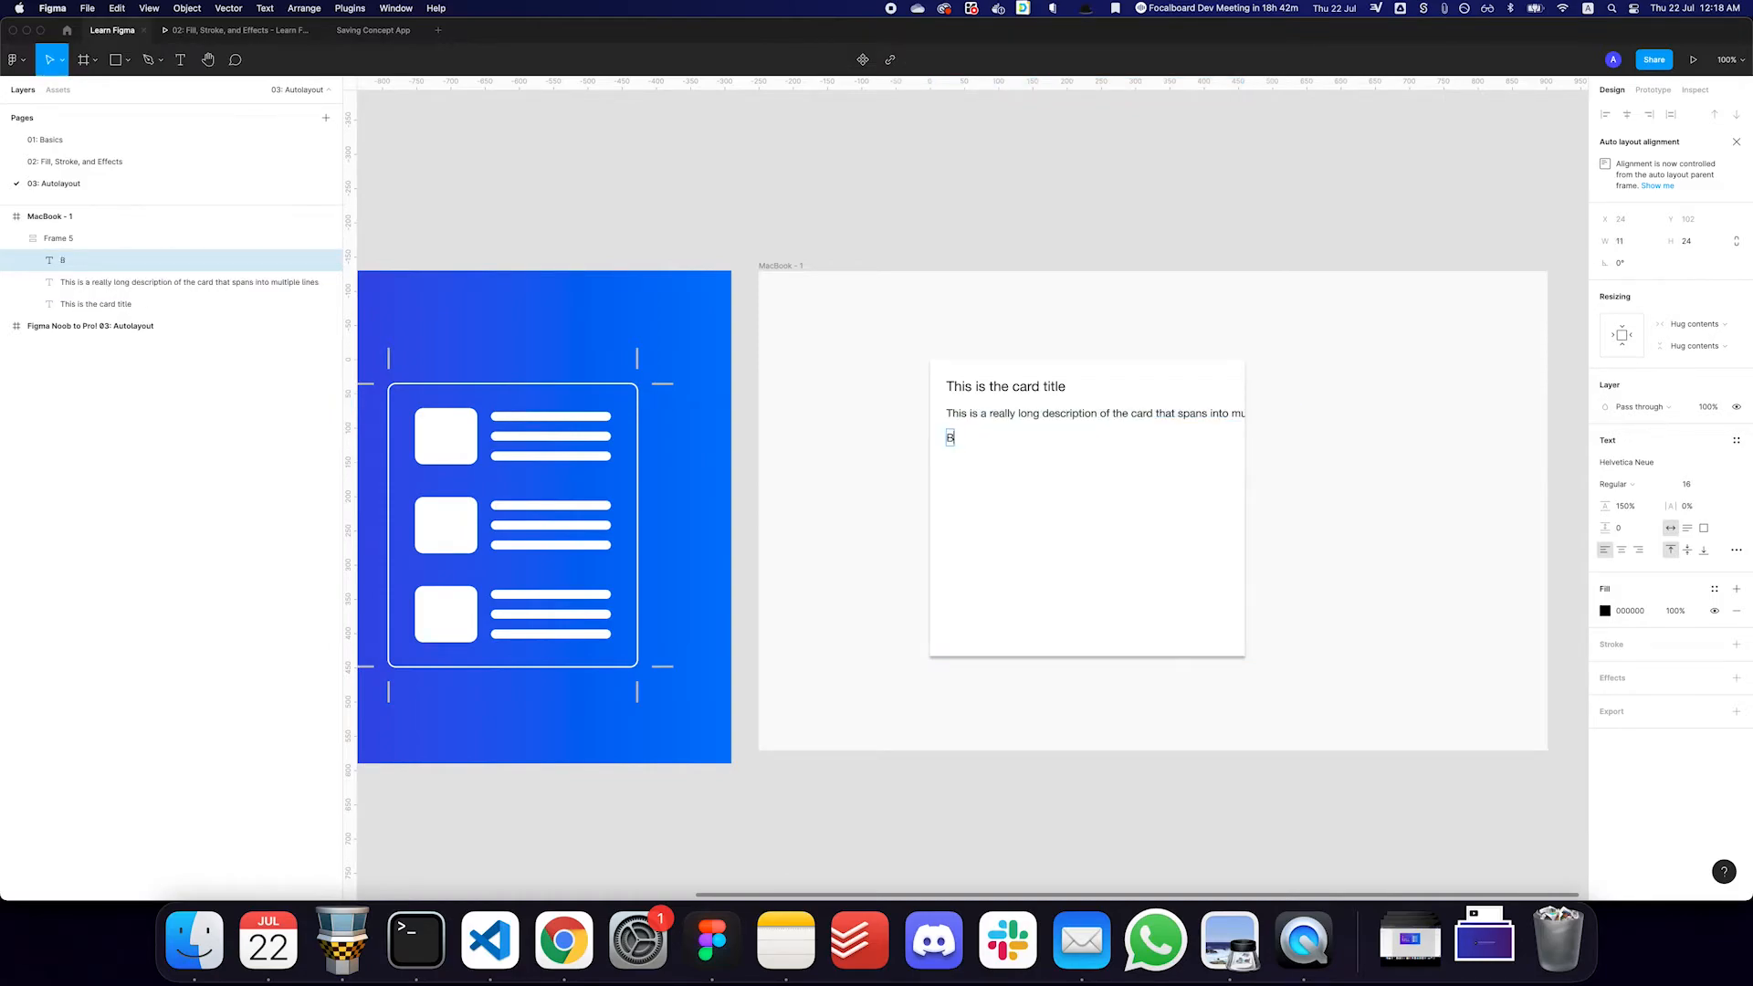
key("Escape")
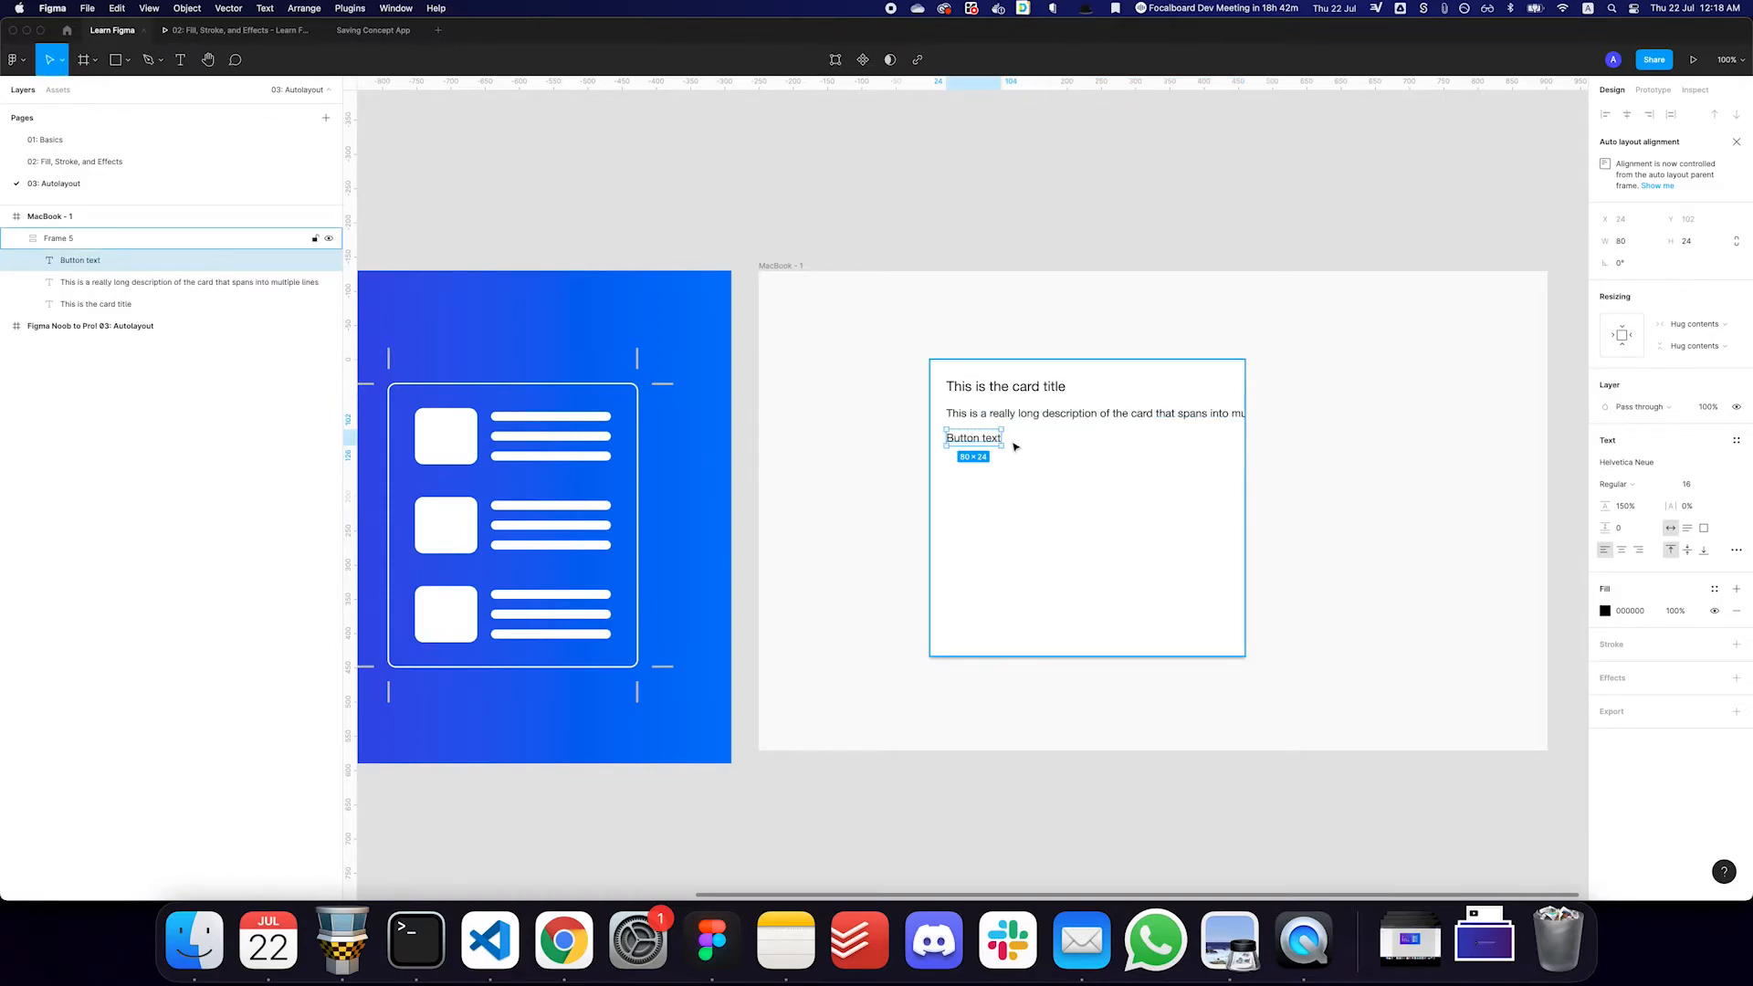
key("shift+a")
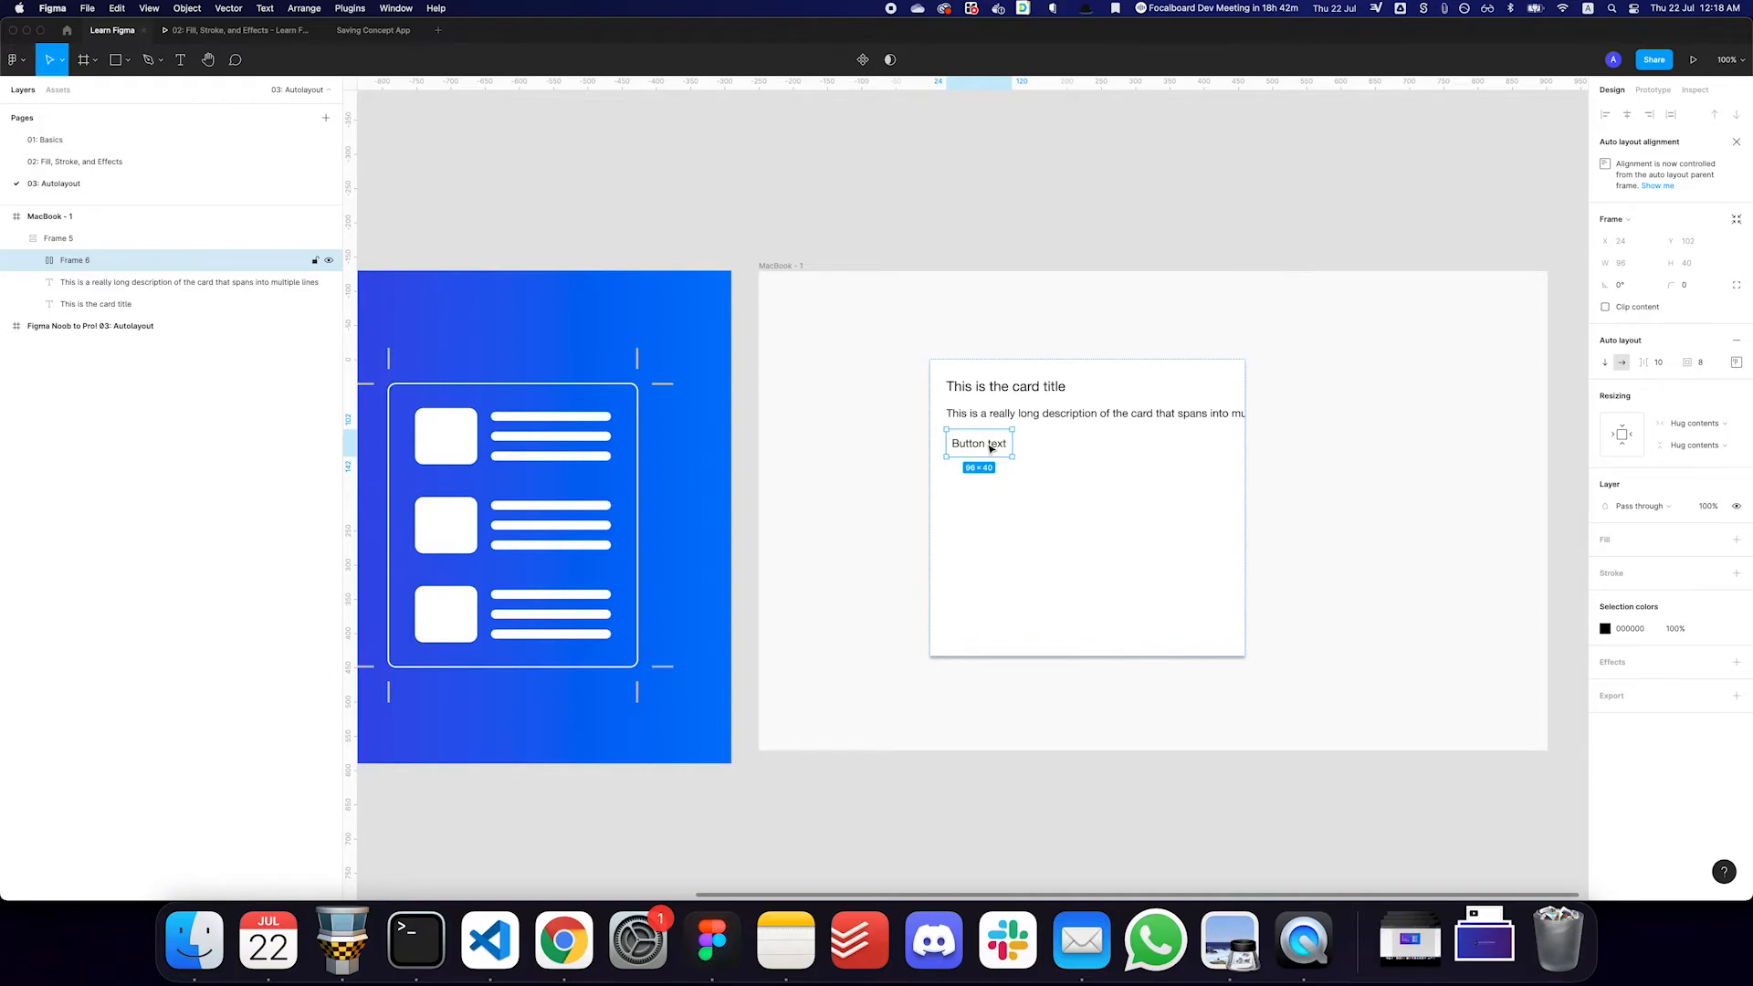
- Fill the button frame with the Green:400 color style and set its text color to FFFFFF
left_click(1714, 542)
left_click(1715, 538)
double_click(978, 443)
left_click(1639, 611)
type("ffffff")
key("Return")
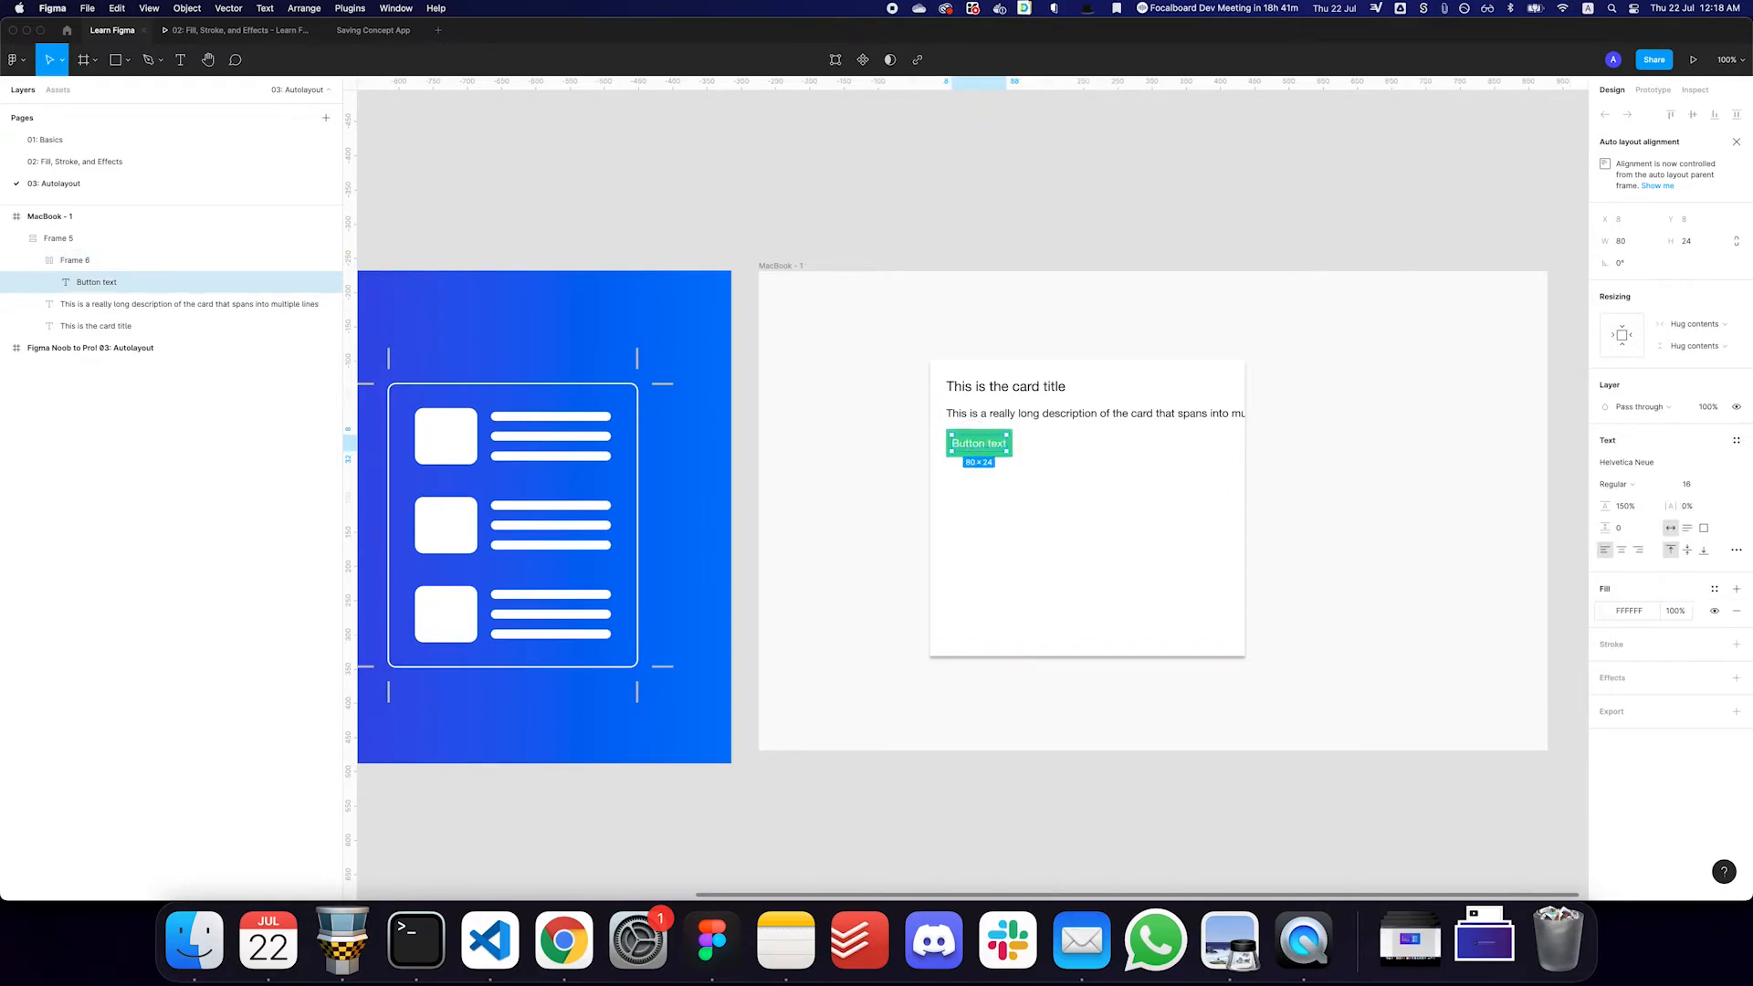
- Make the button's text bold
left_click(1222, 517)
left_click(980, 444, "super")
key("super+b")
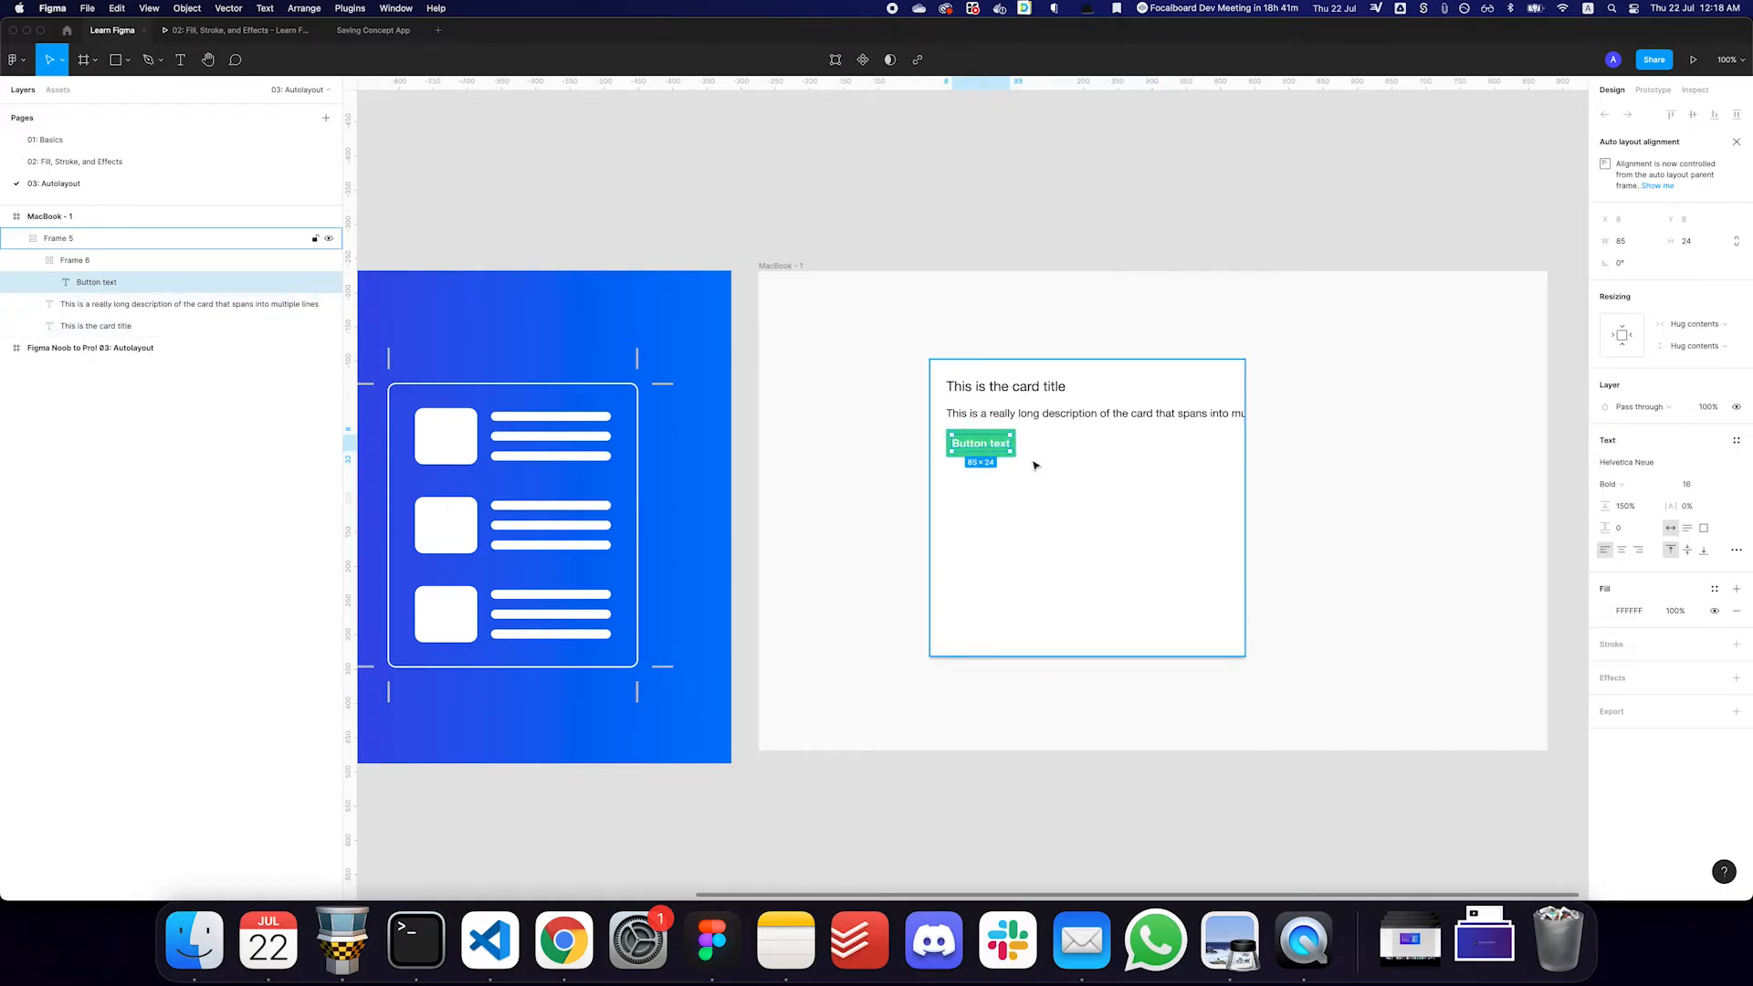
- Give the button frame a corner radius of 4 and padding of 12 vertically and 24 horizontally
left_click(1037, 467)
left_click(998, 455)
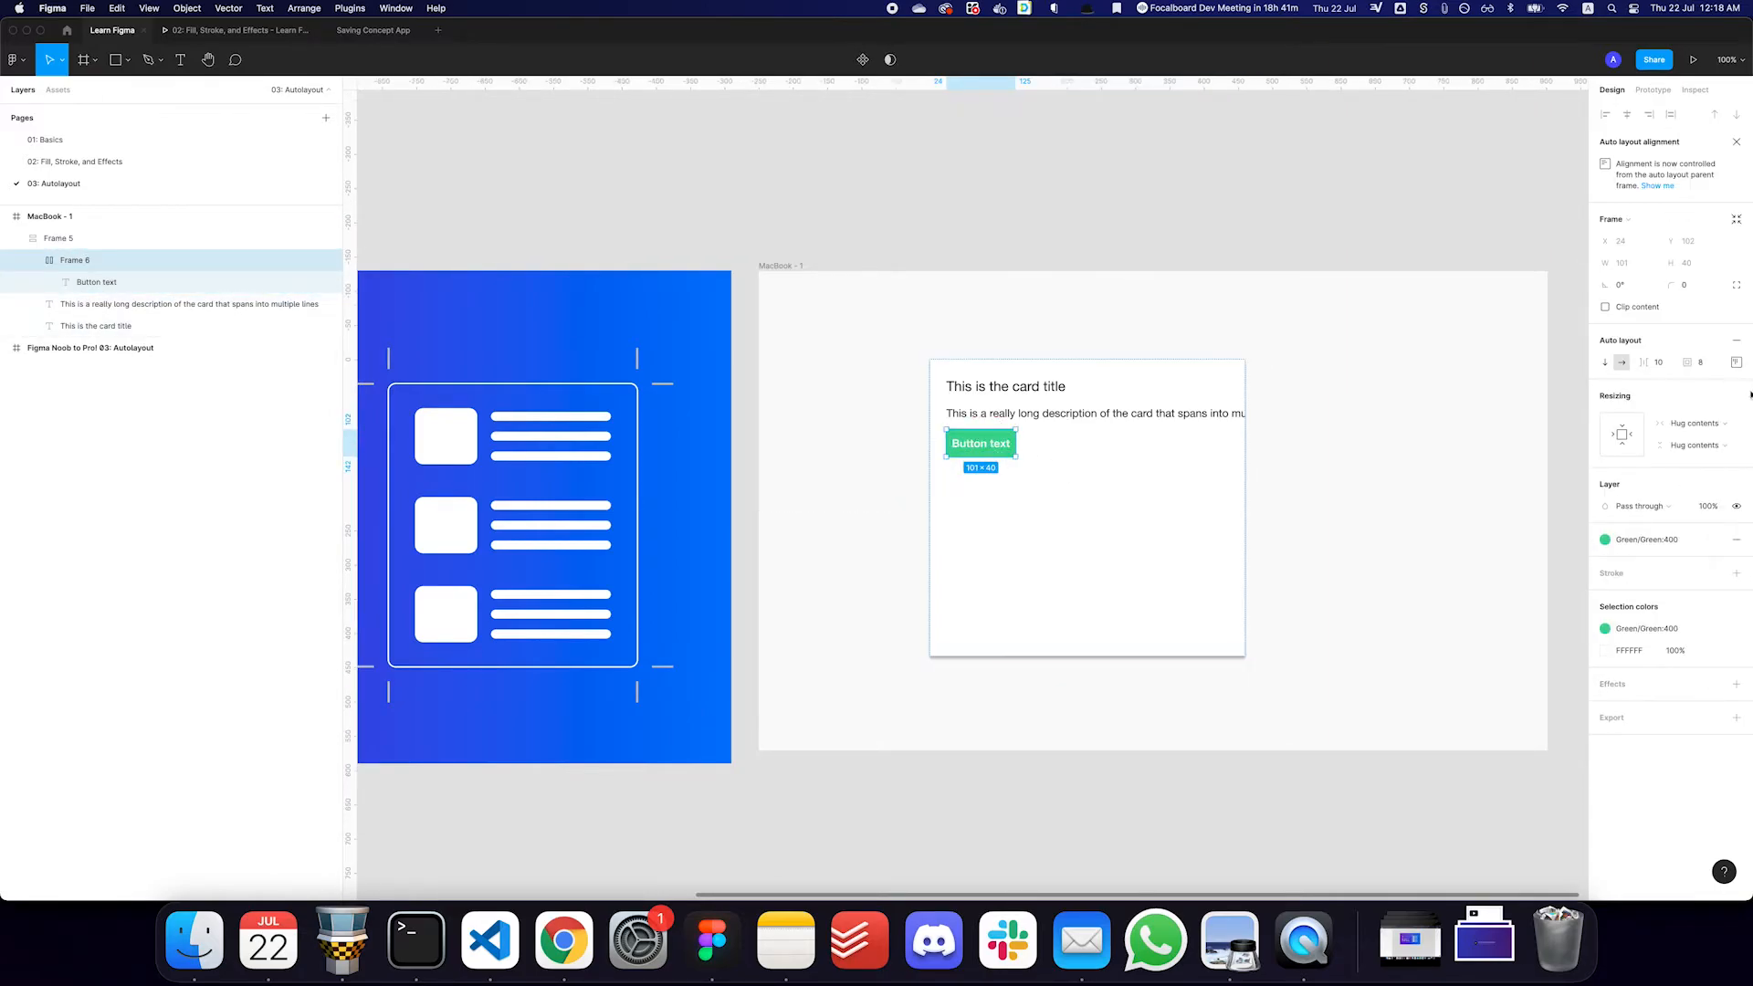
type("4")
key("Return")
left_click(1713, 366)
type("12,24")
key("Return")
left_click(1413, 446)
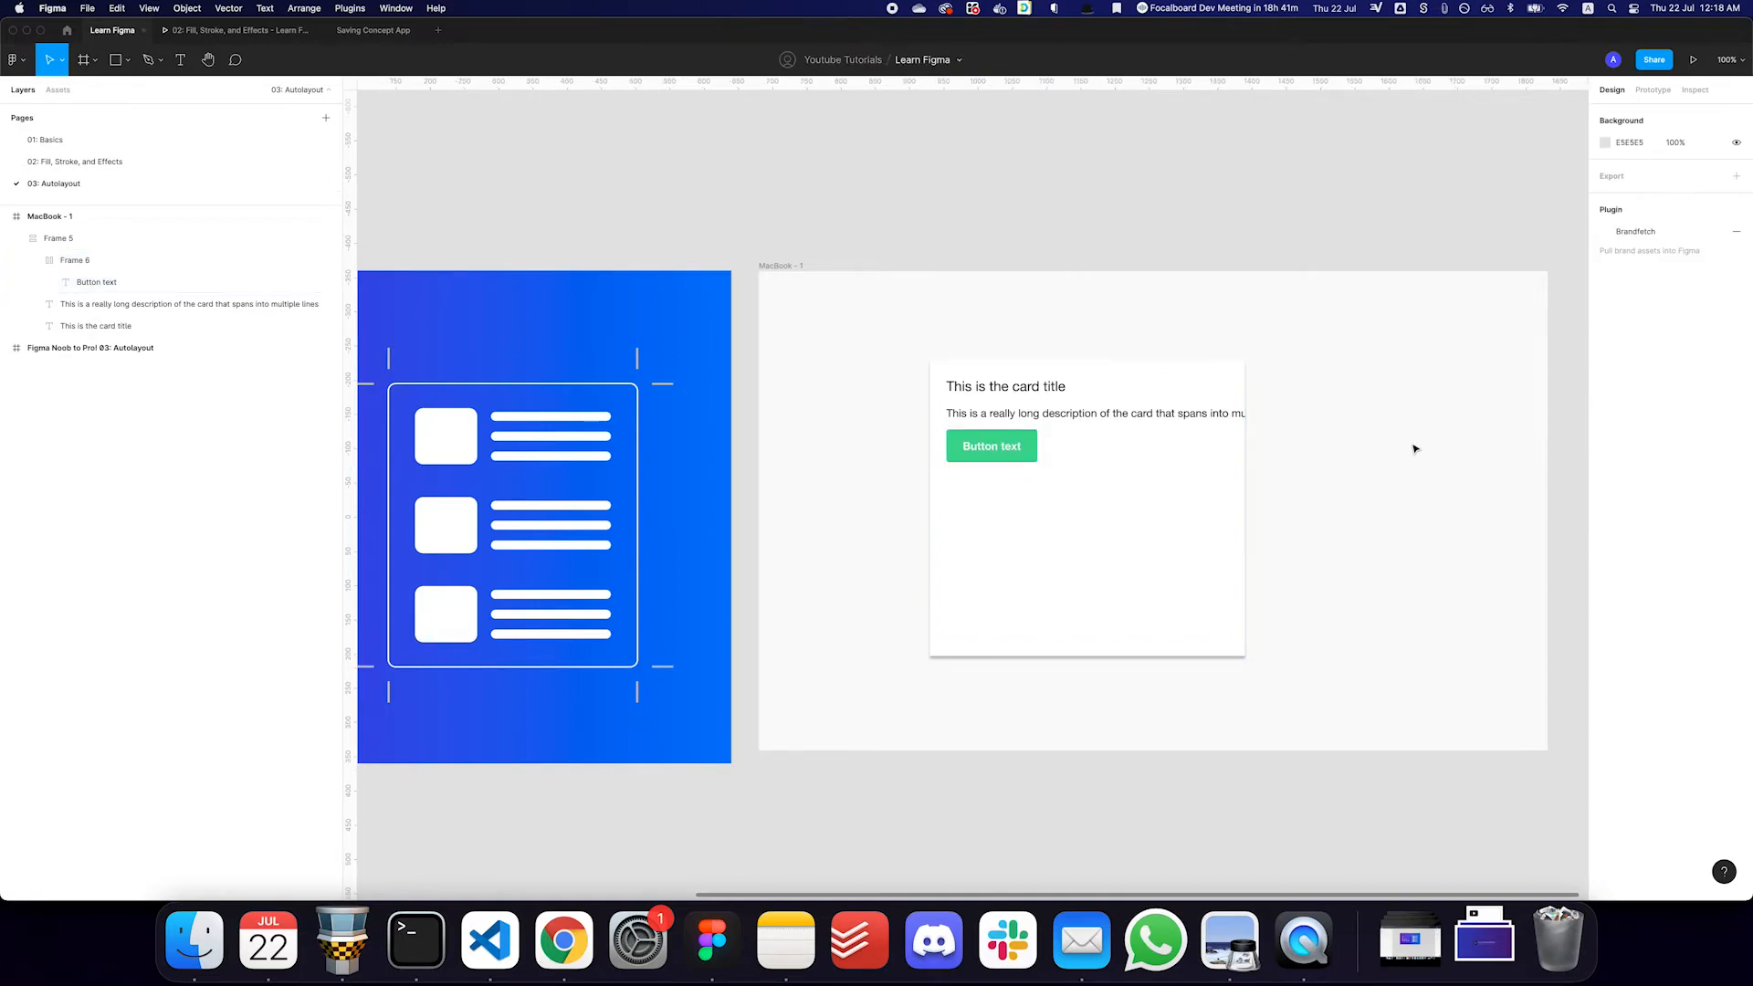
- Duplicate the long description text within the card
left_click(1191, 436)
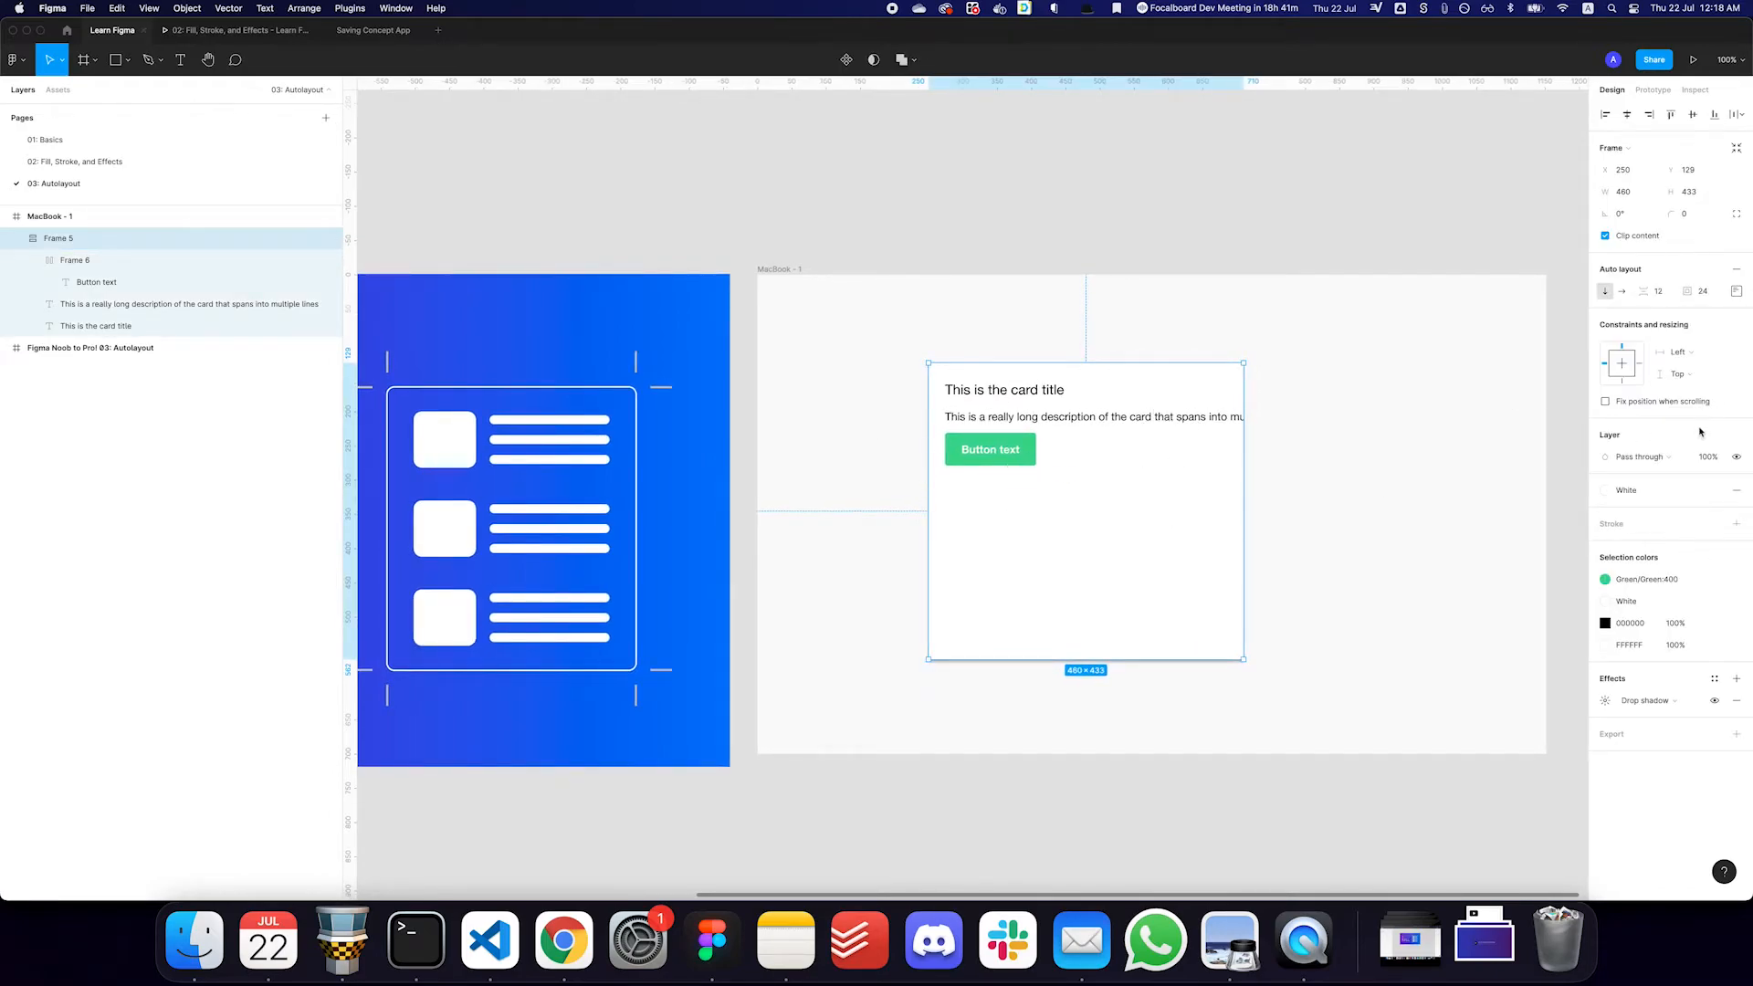
left_click(1122, 418)
key("super+d")
key("Escape")
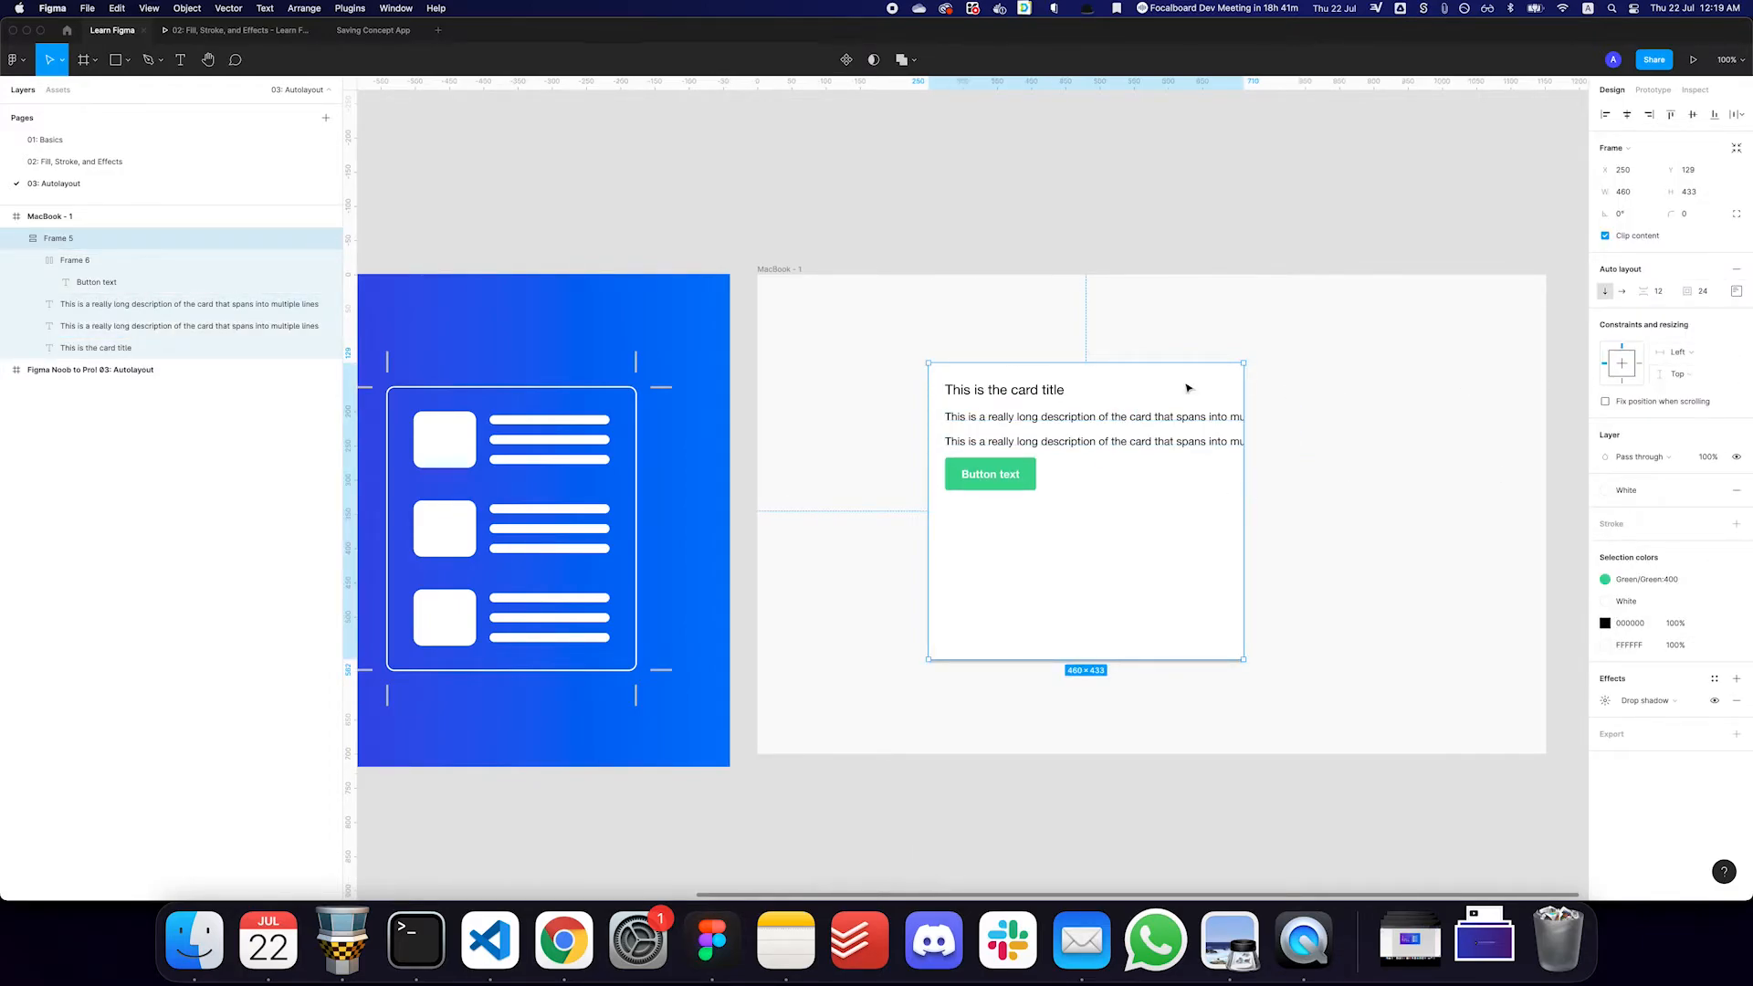
- Set the card frame's vertical resizing to Hug contents
left_click(1691, 353)
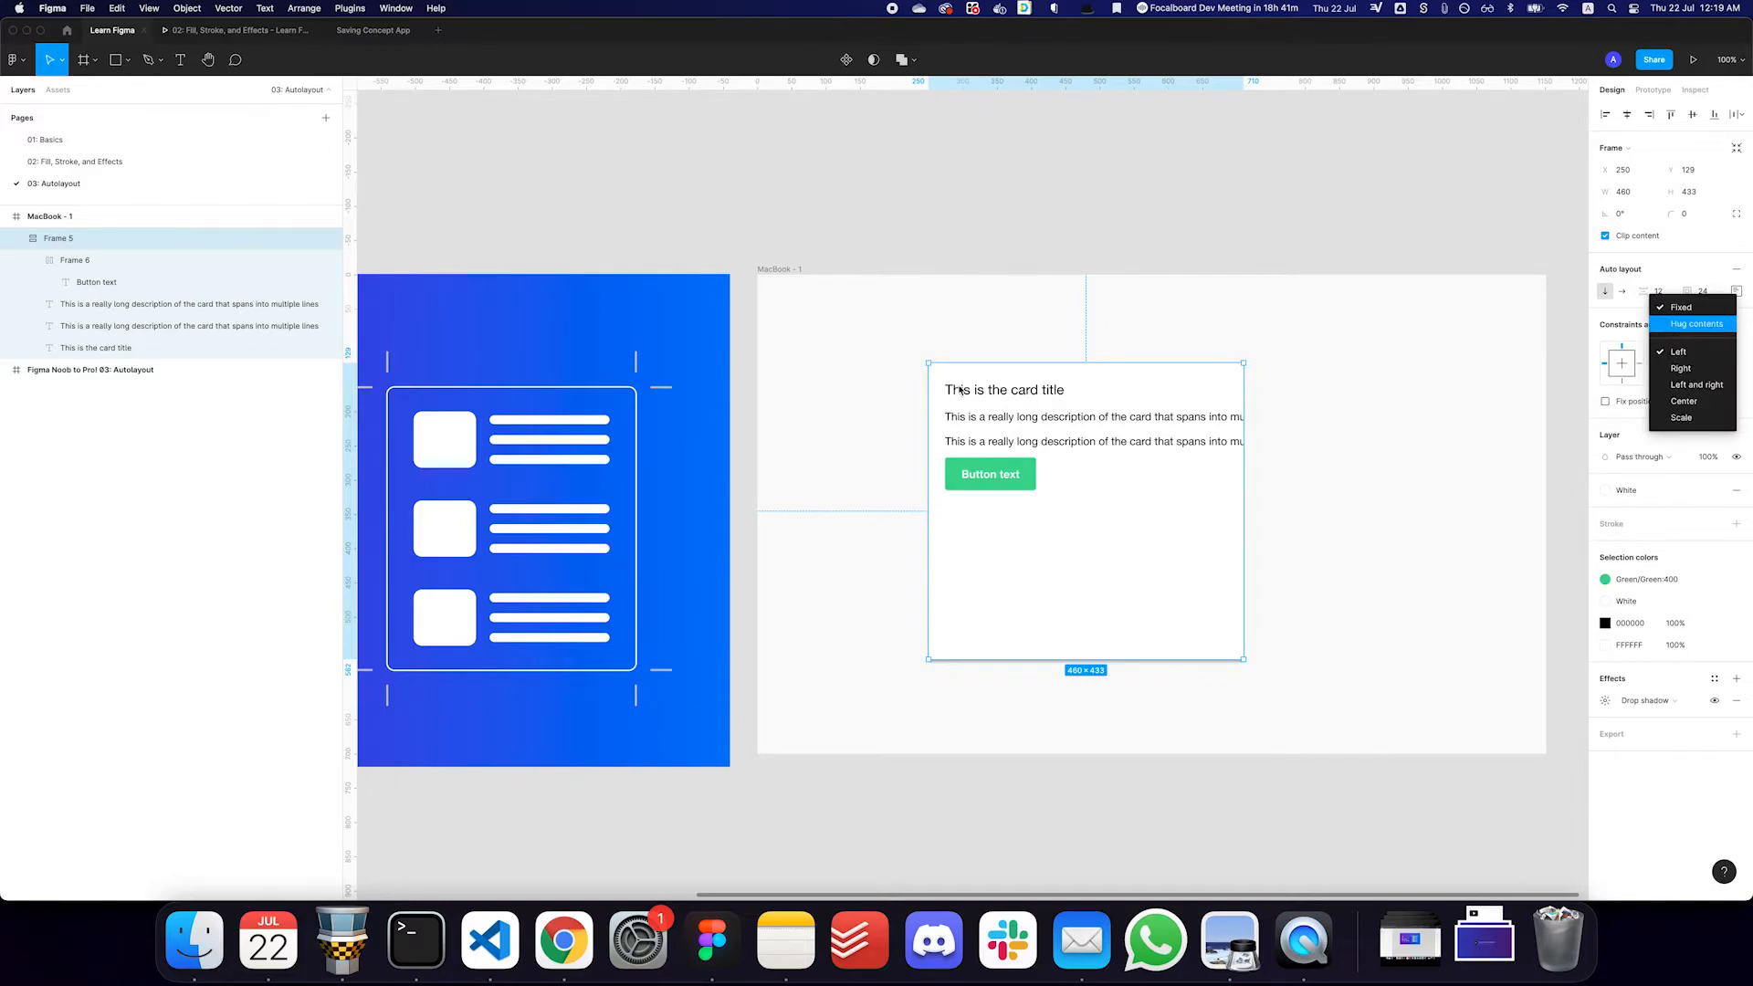
left_click(1700, 349)
left_click(1693, 375)
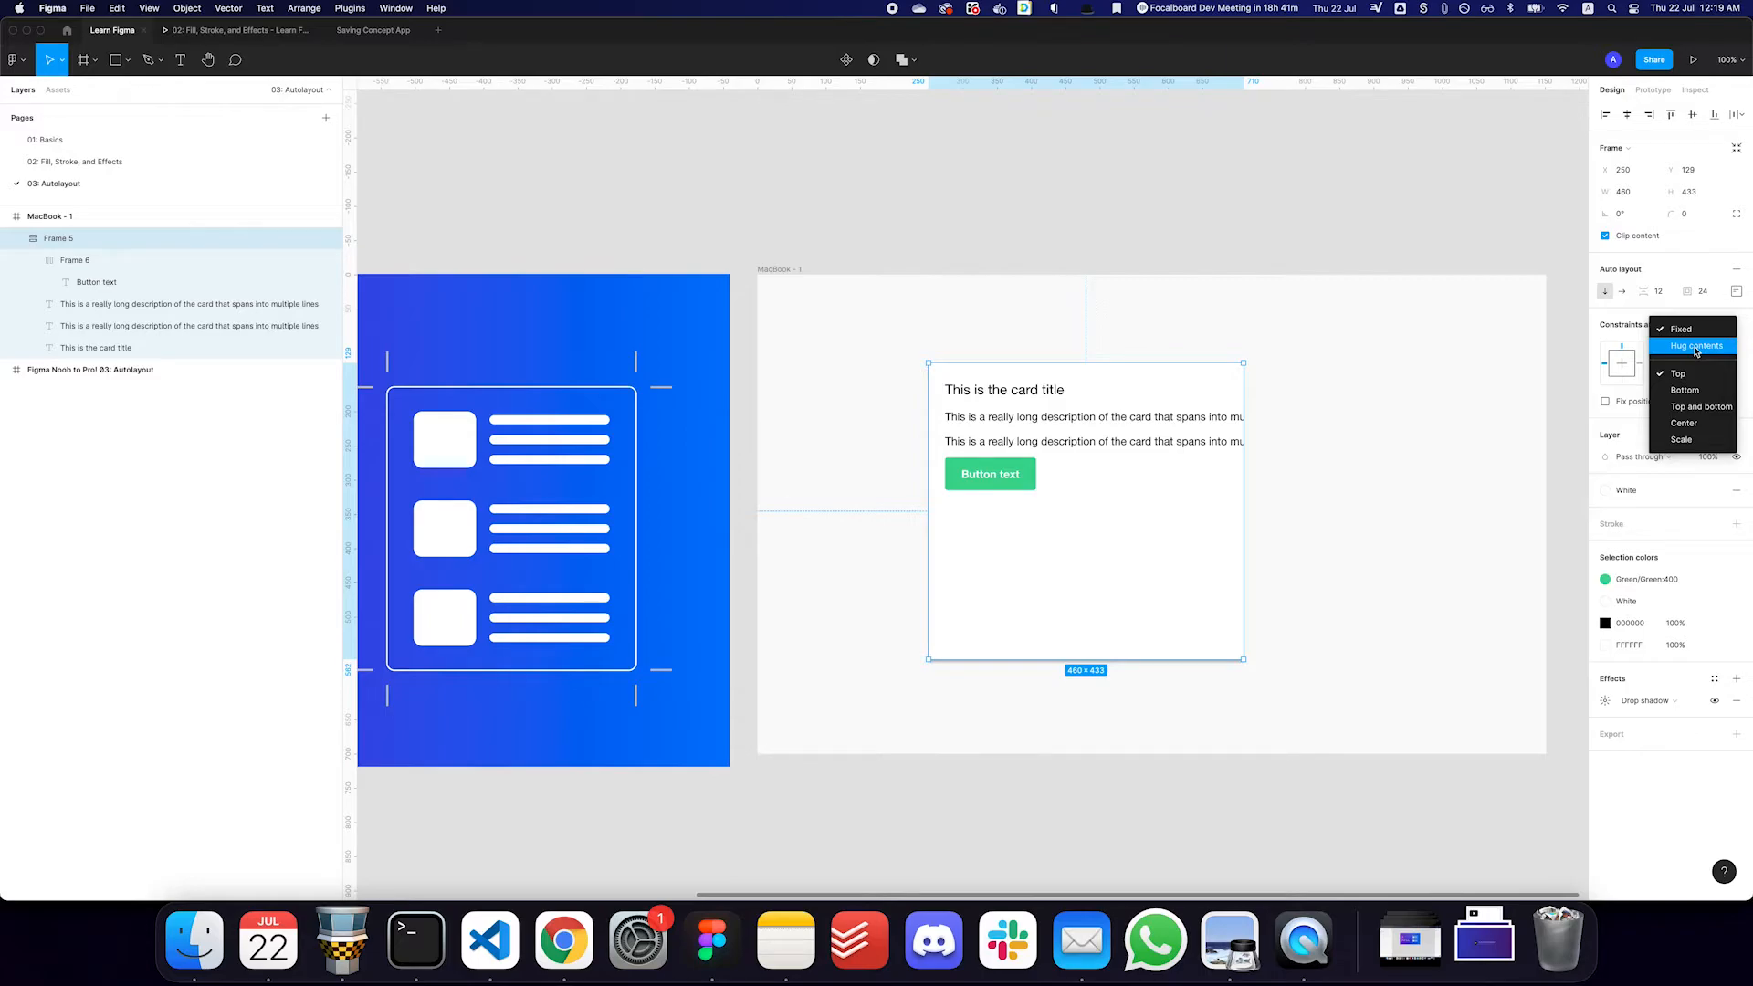
left_click(1696, 347)
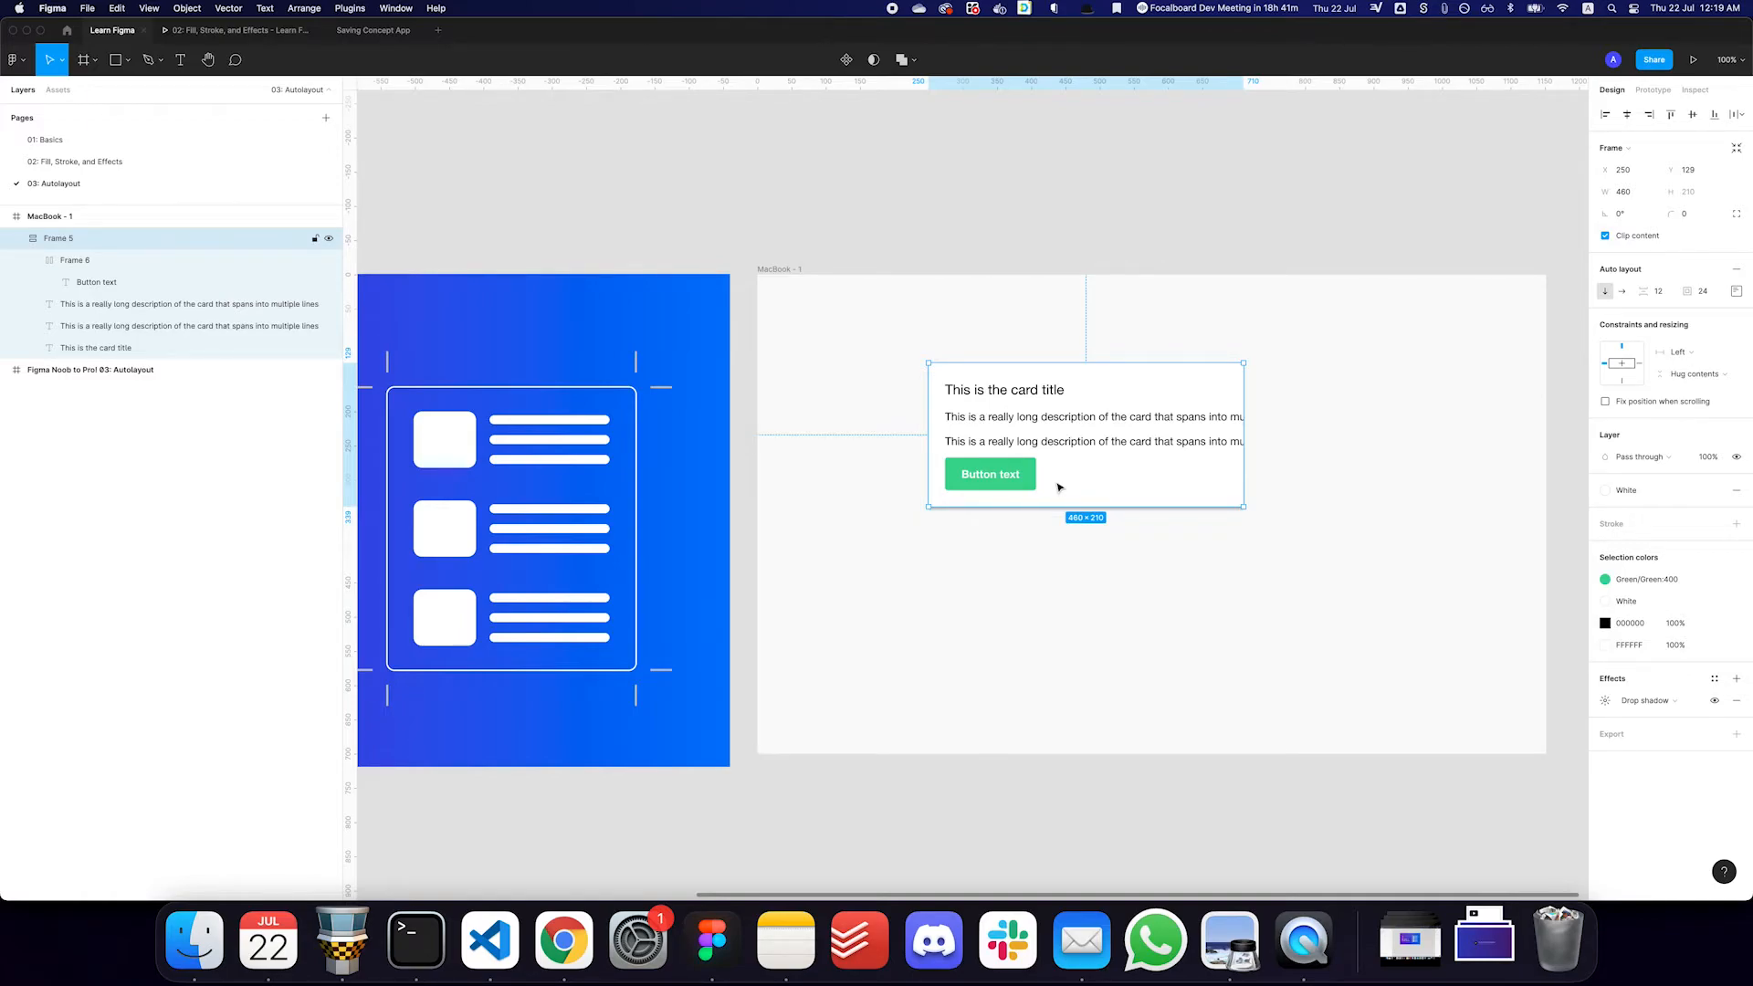
- Try Hug contents for the card frame's horizontal resizing, and undo it
left_click(1700, 354)
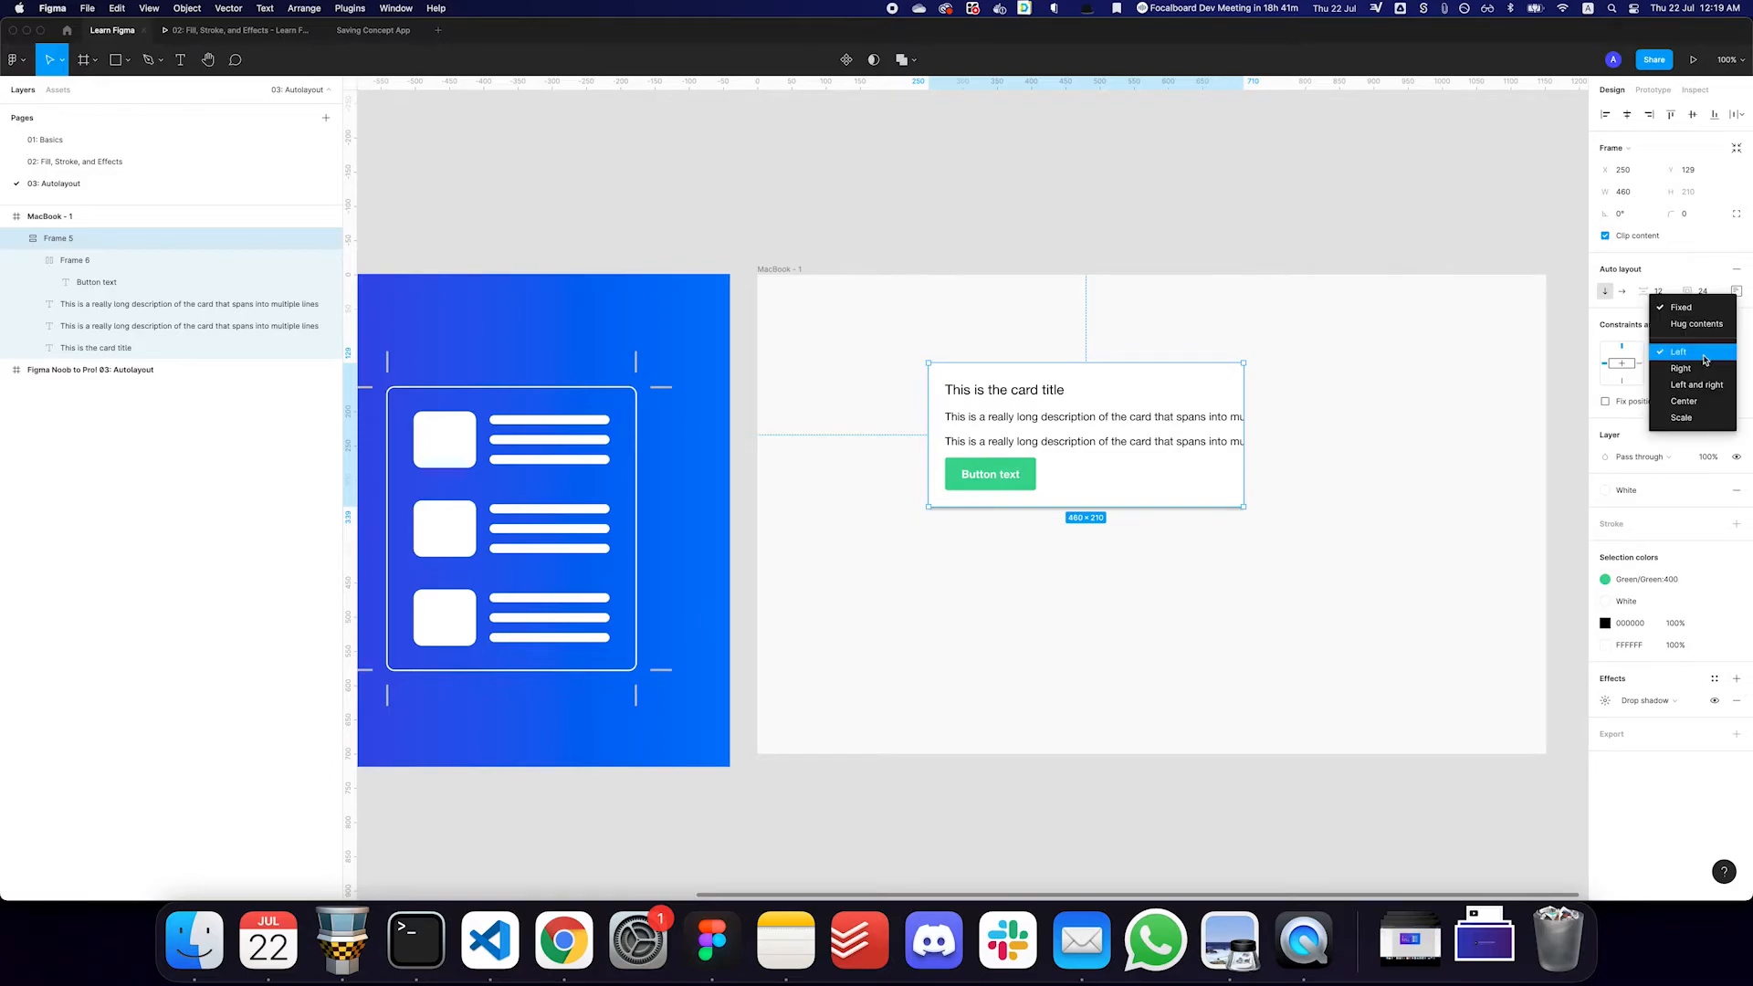
left_click(1700, 324)
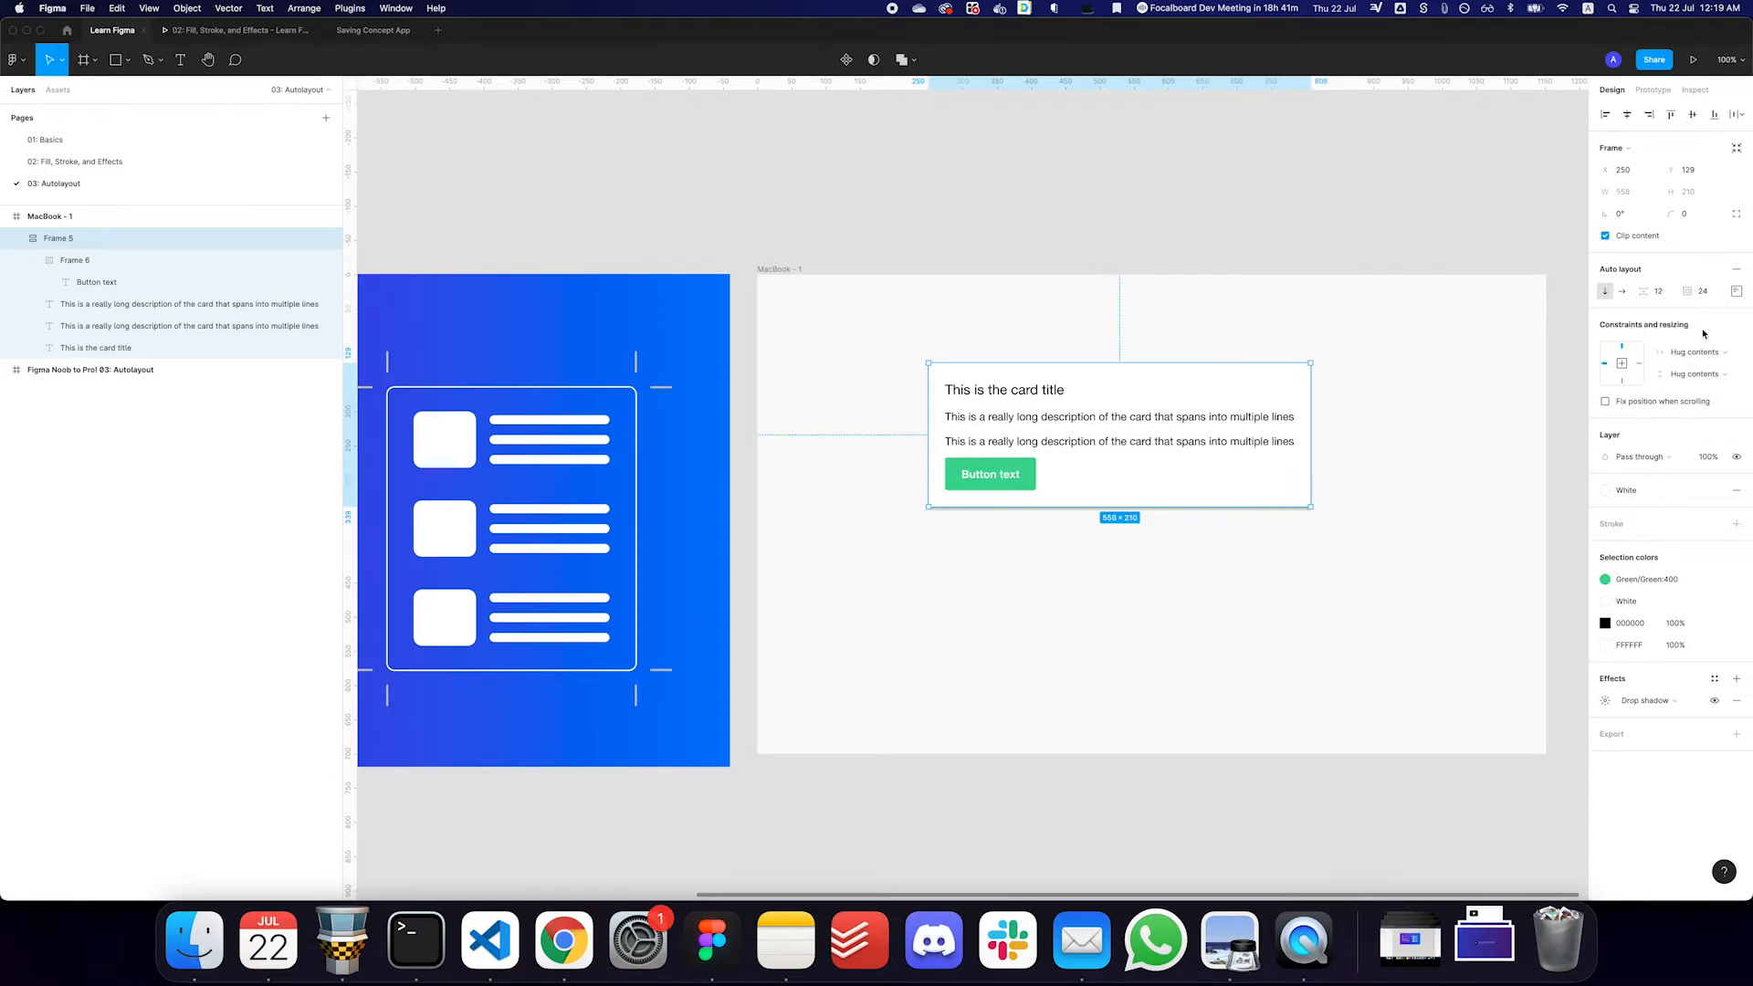
key("super+z")
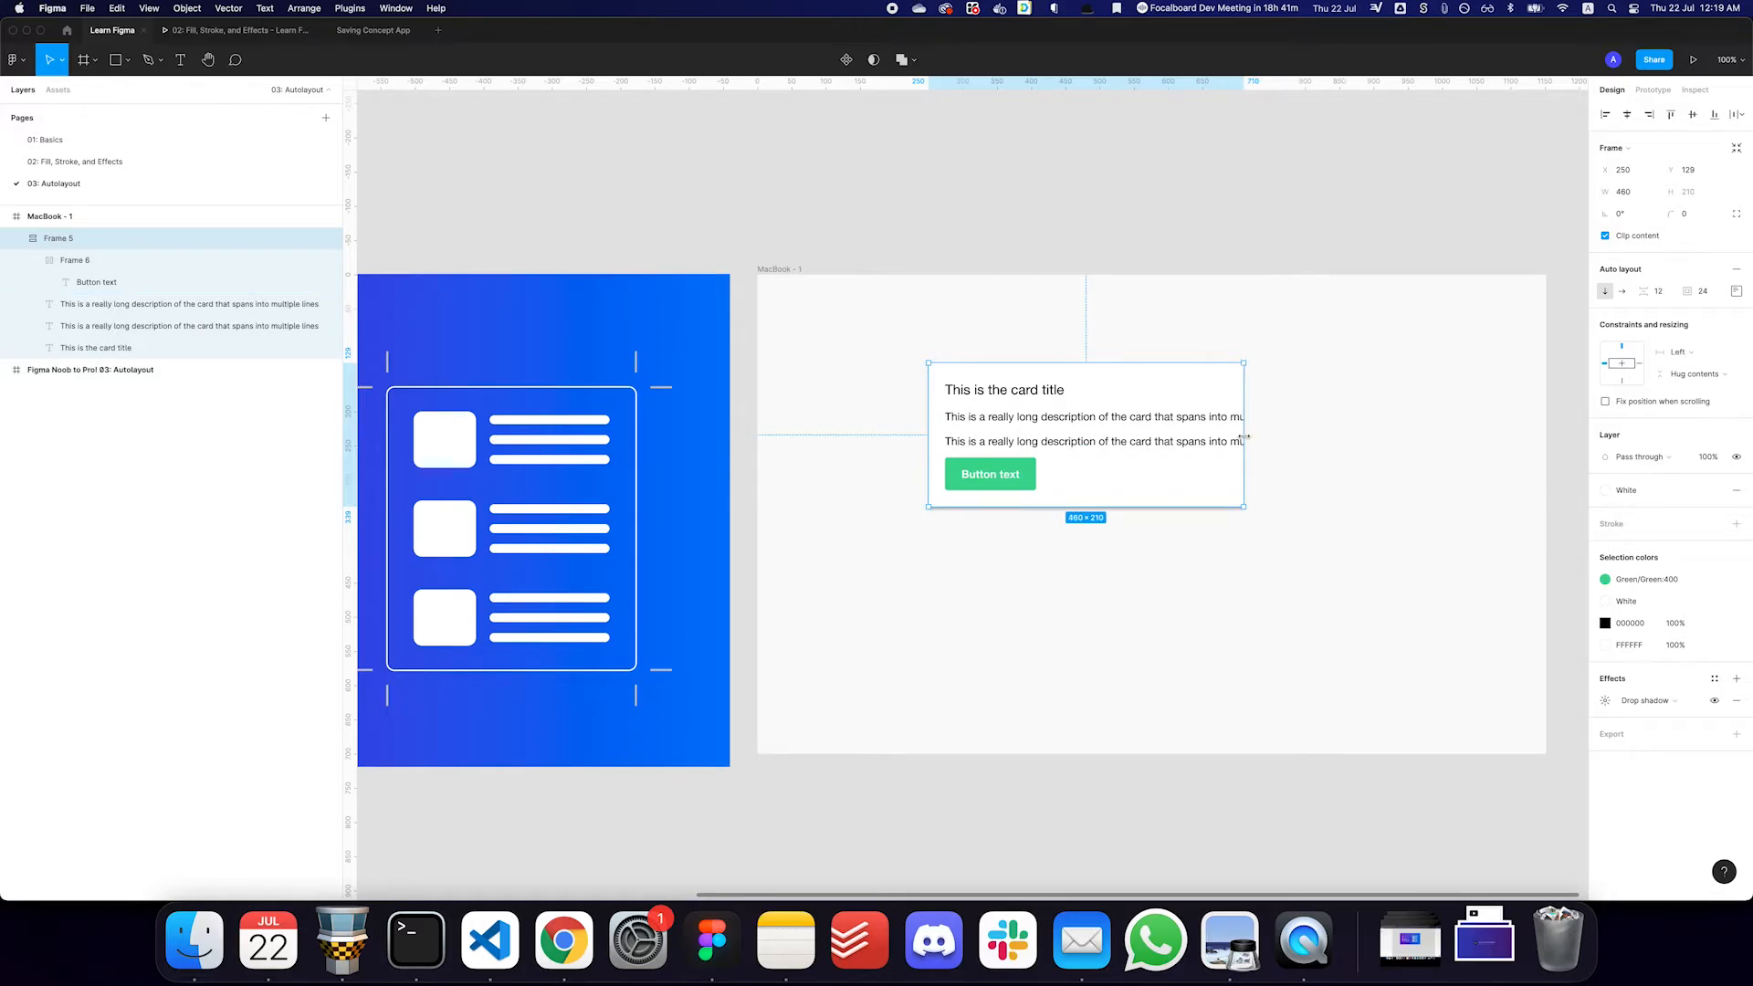
- Set the first description's horizontal resizing to Fill container and select the second description
left_click(1187, 420)
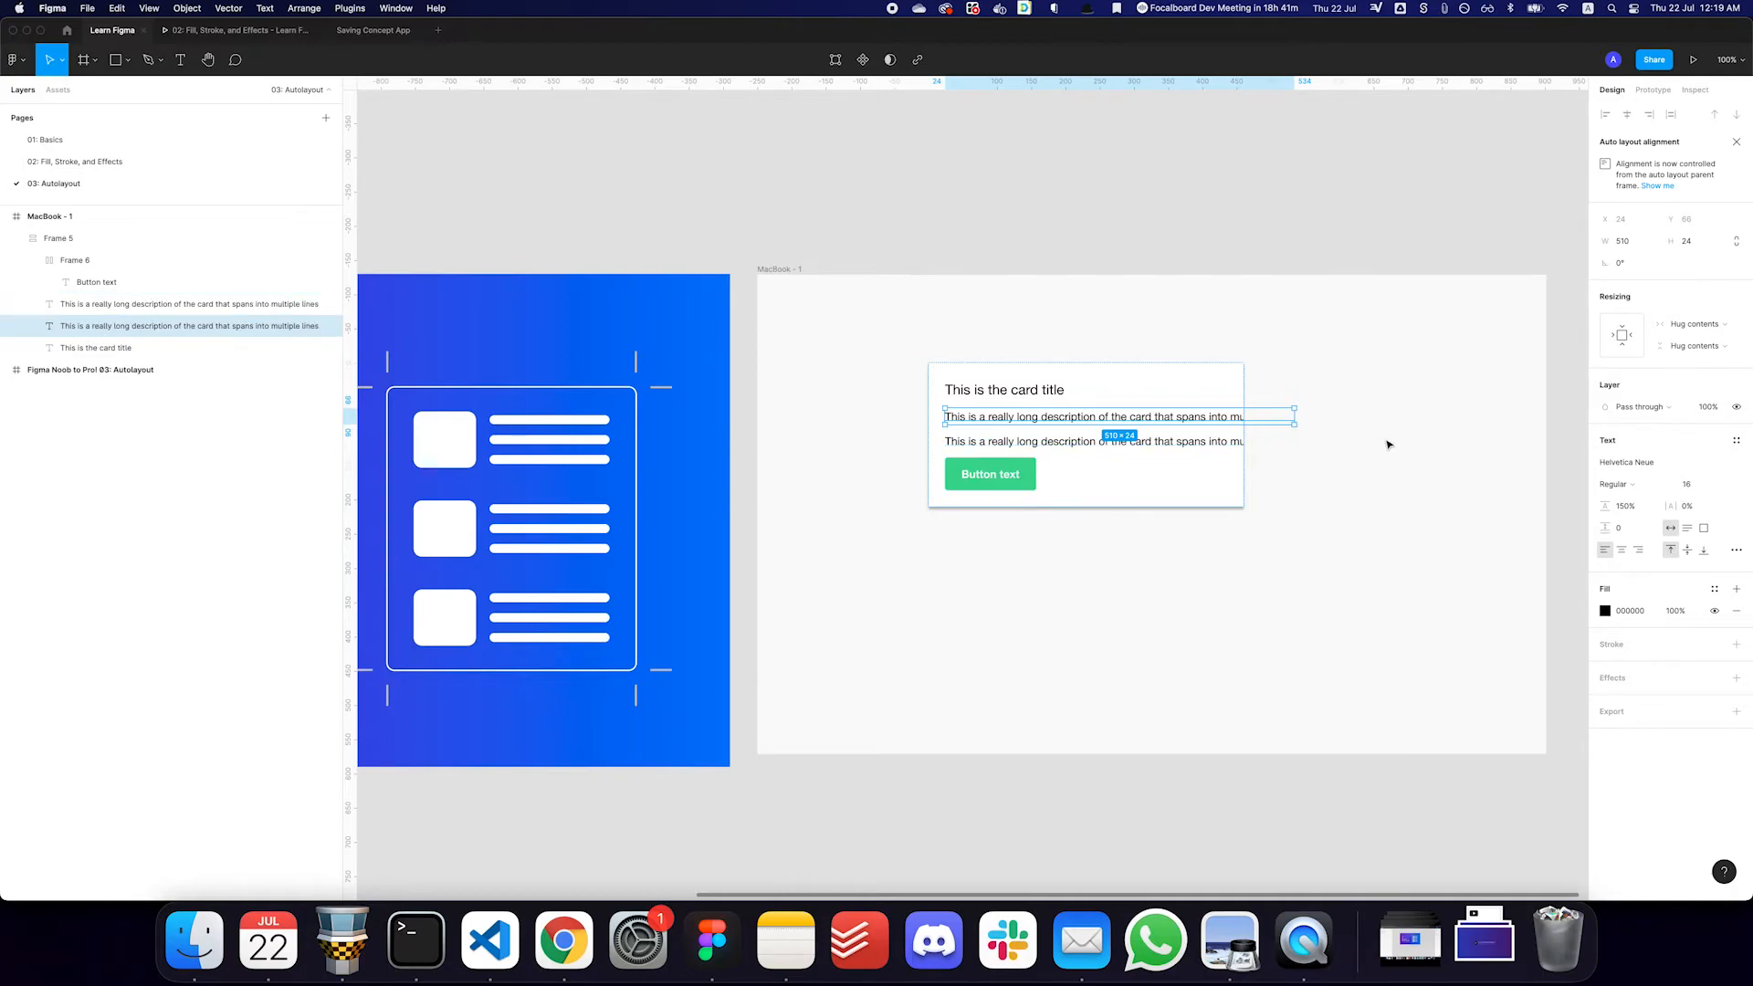
left_click(1685, 331)
left_click(1685, 326)
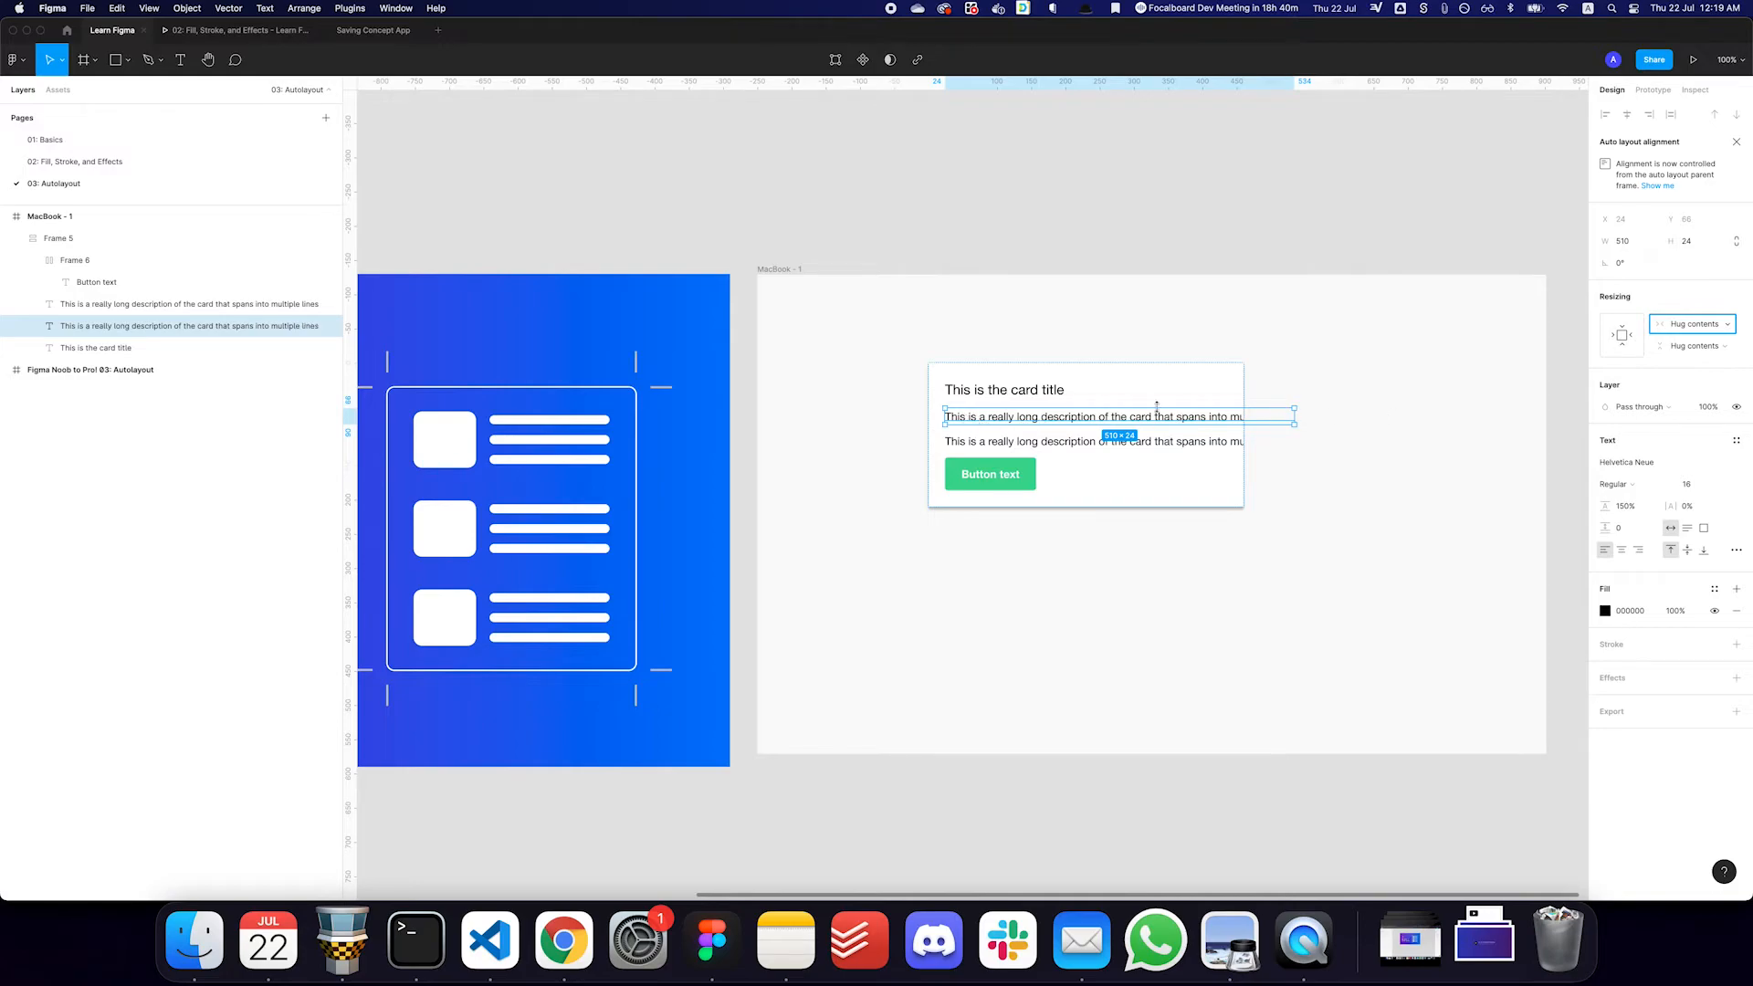
left_click(1695, 327)
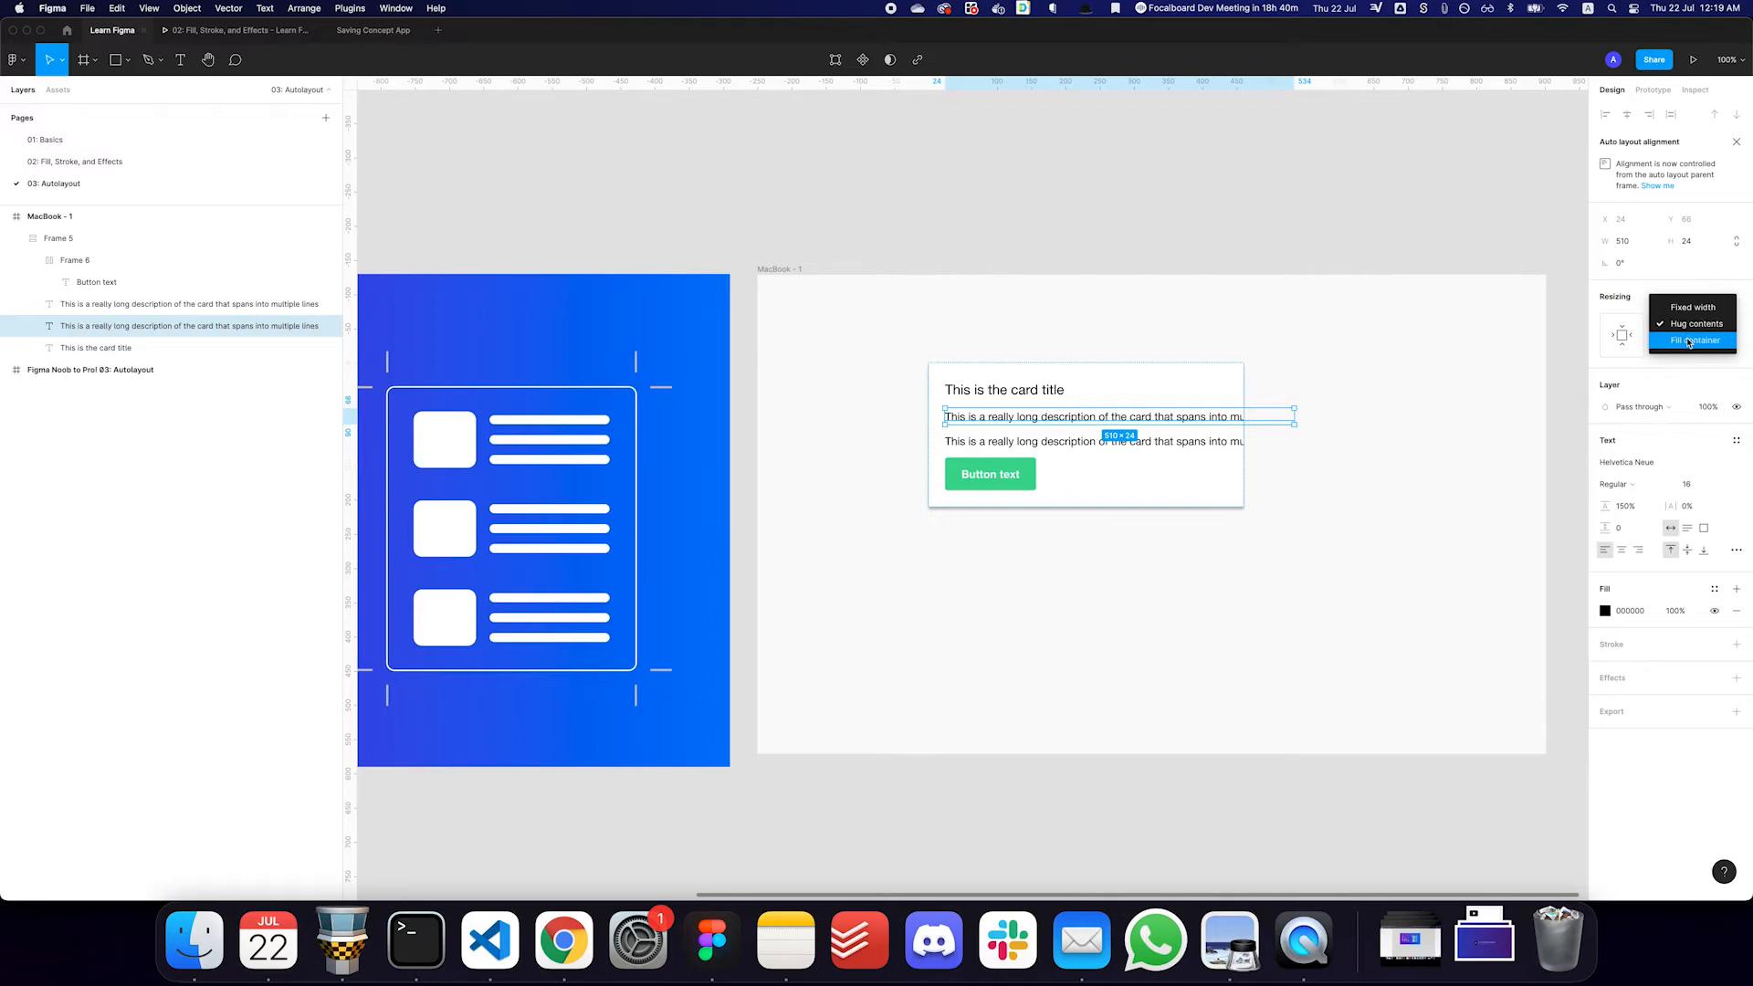
left_click(1689, 341)
key("Tab")
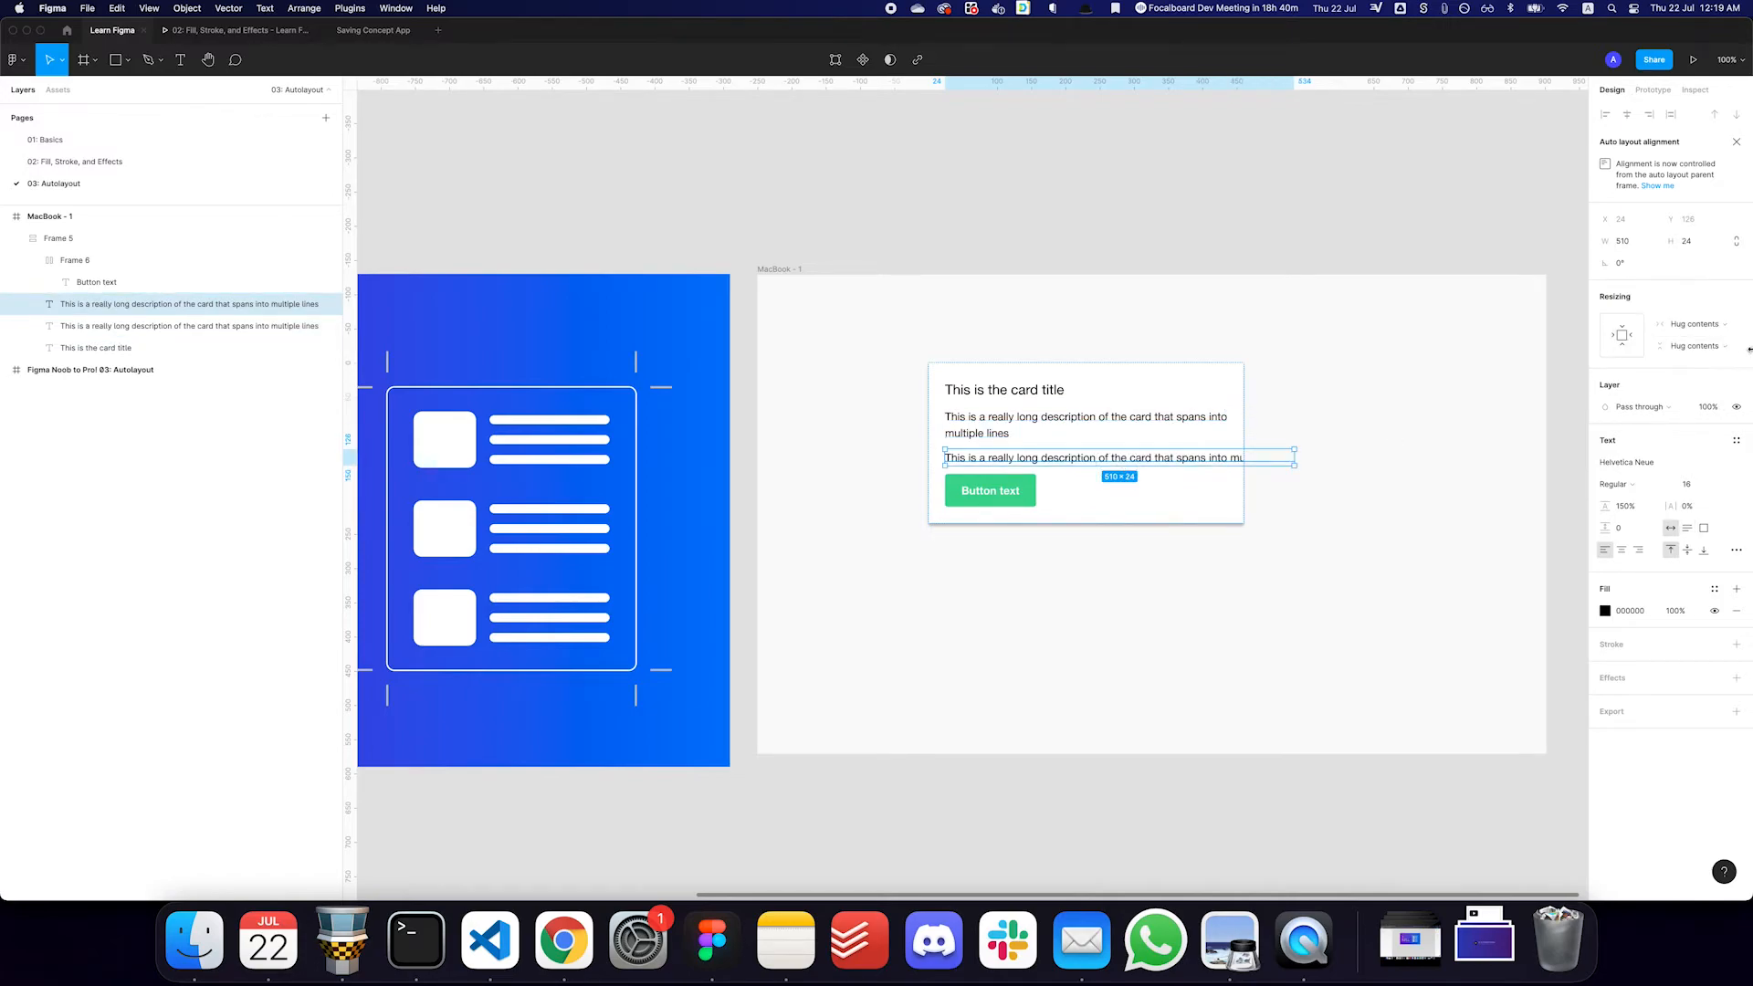
- Set the second description's horizontal resizing to Fill container and widen the card to about 594
left_click(1707, 346)
left_click(1694, 368)
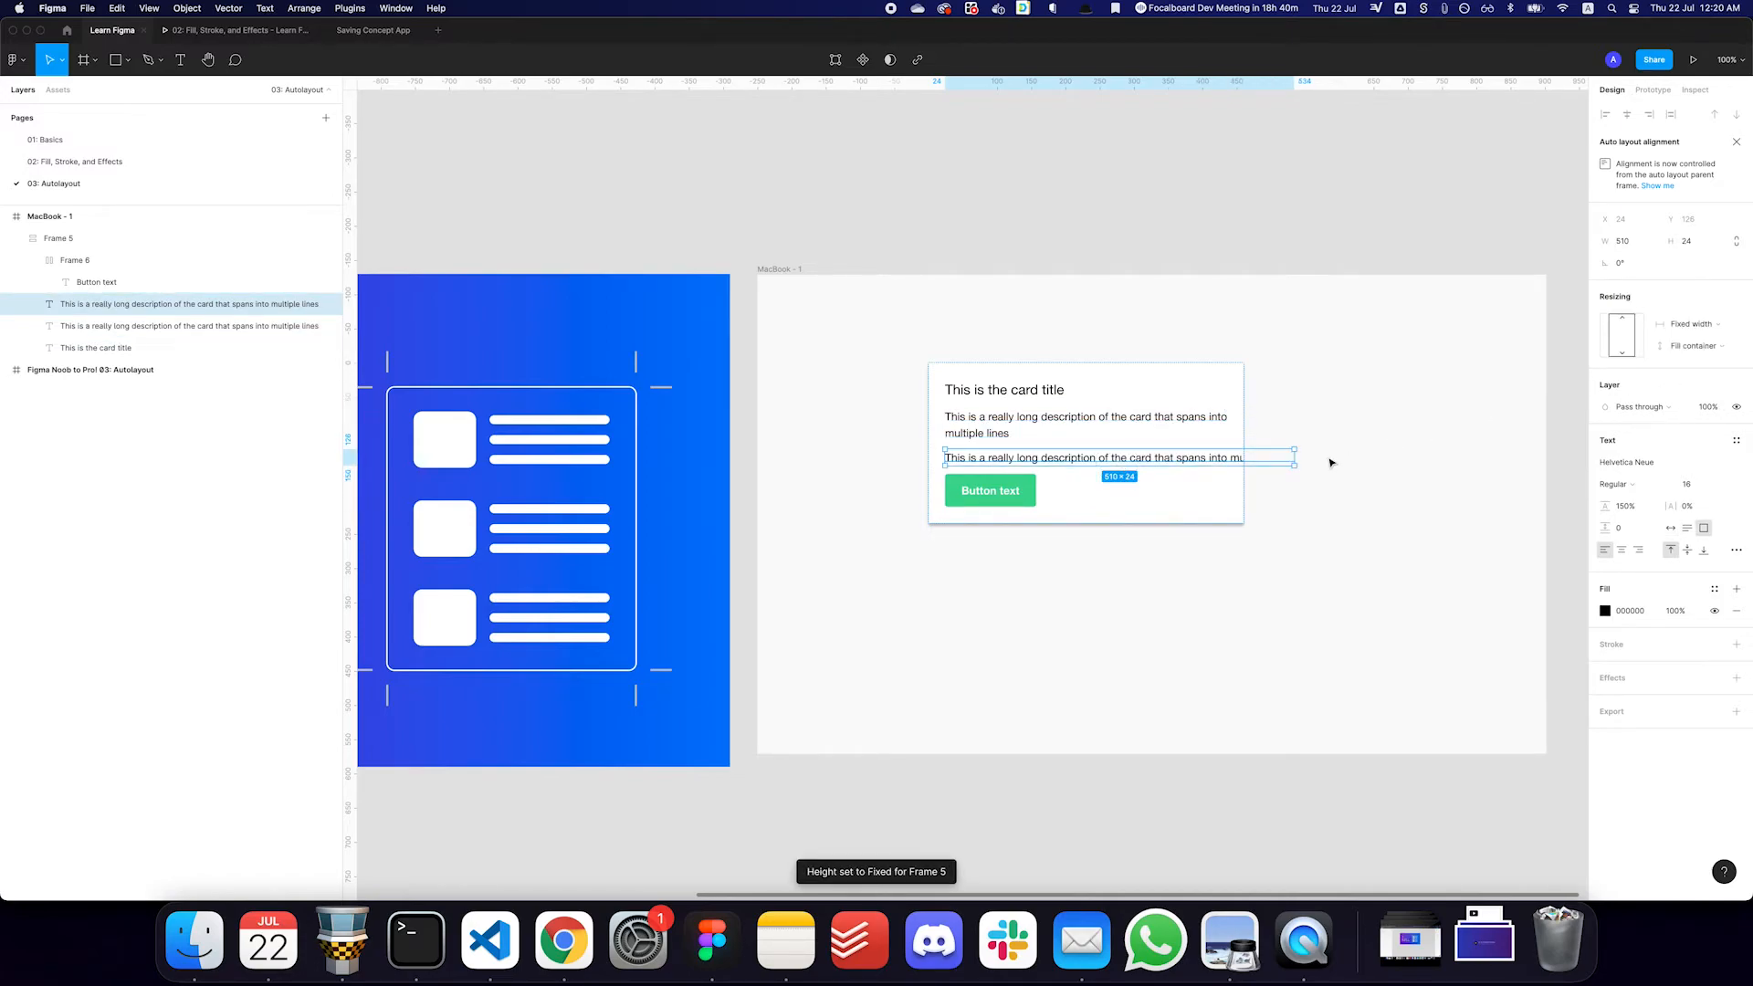
left_click(1691, 324)
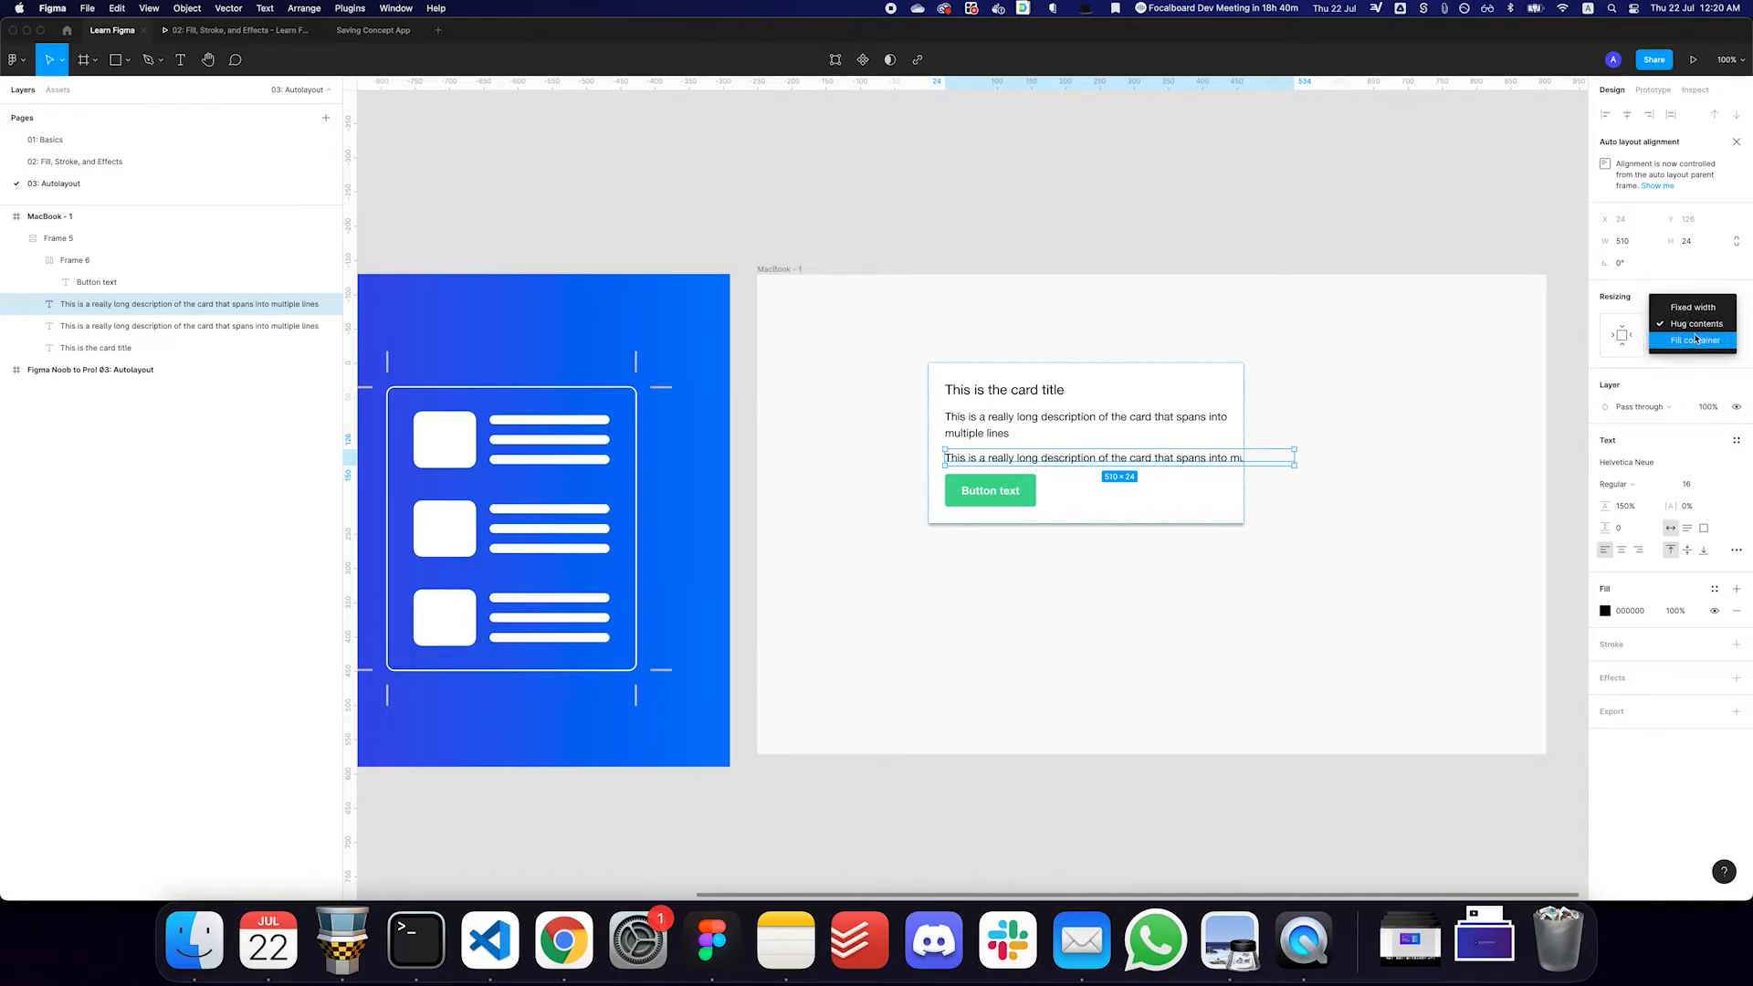
left_click(1694, 340)
key("Escape")
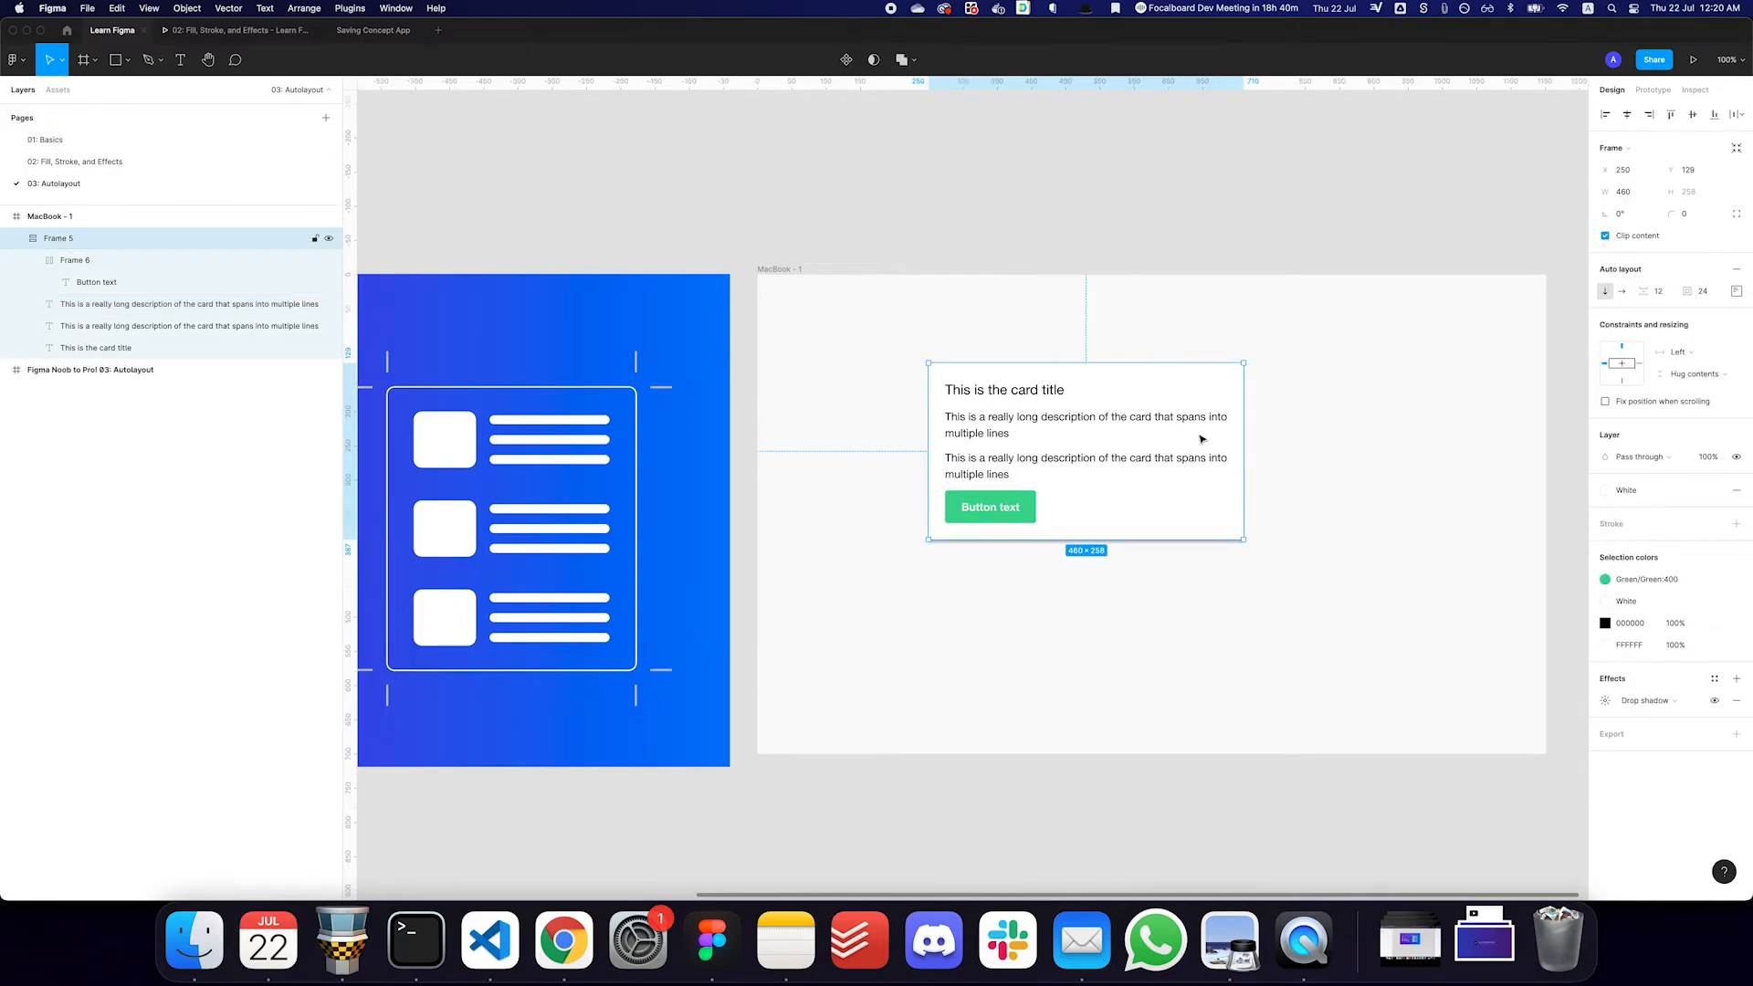
left_click_drag(1240, 455, 1337, 468)
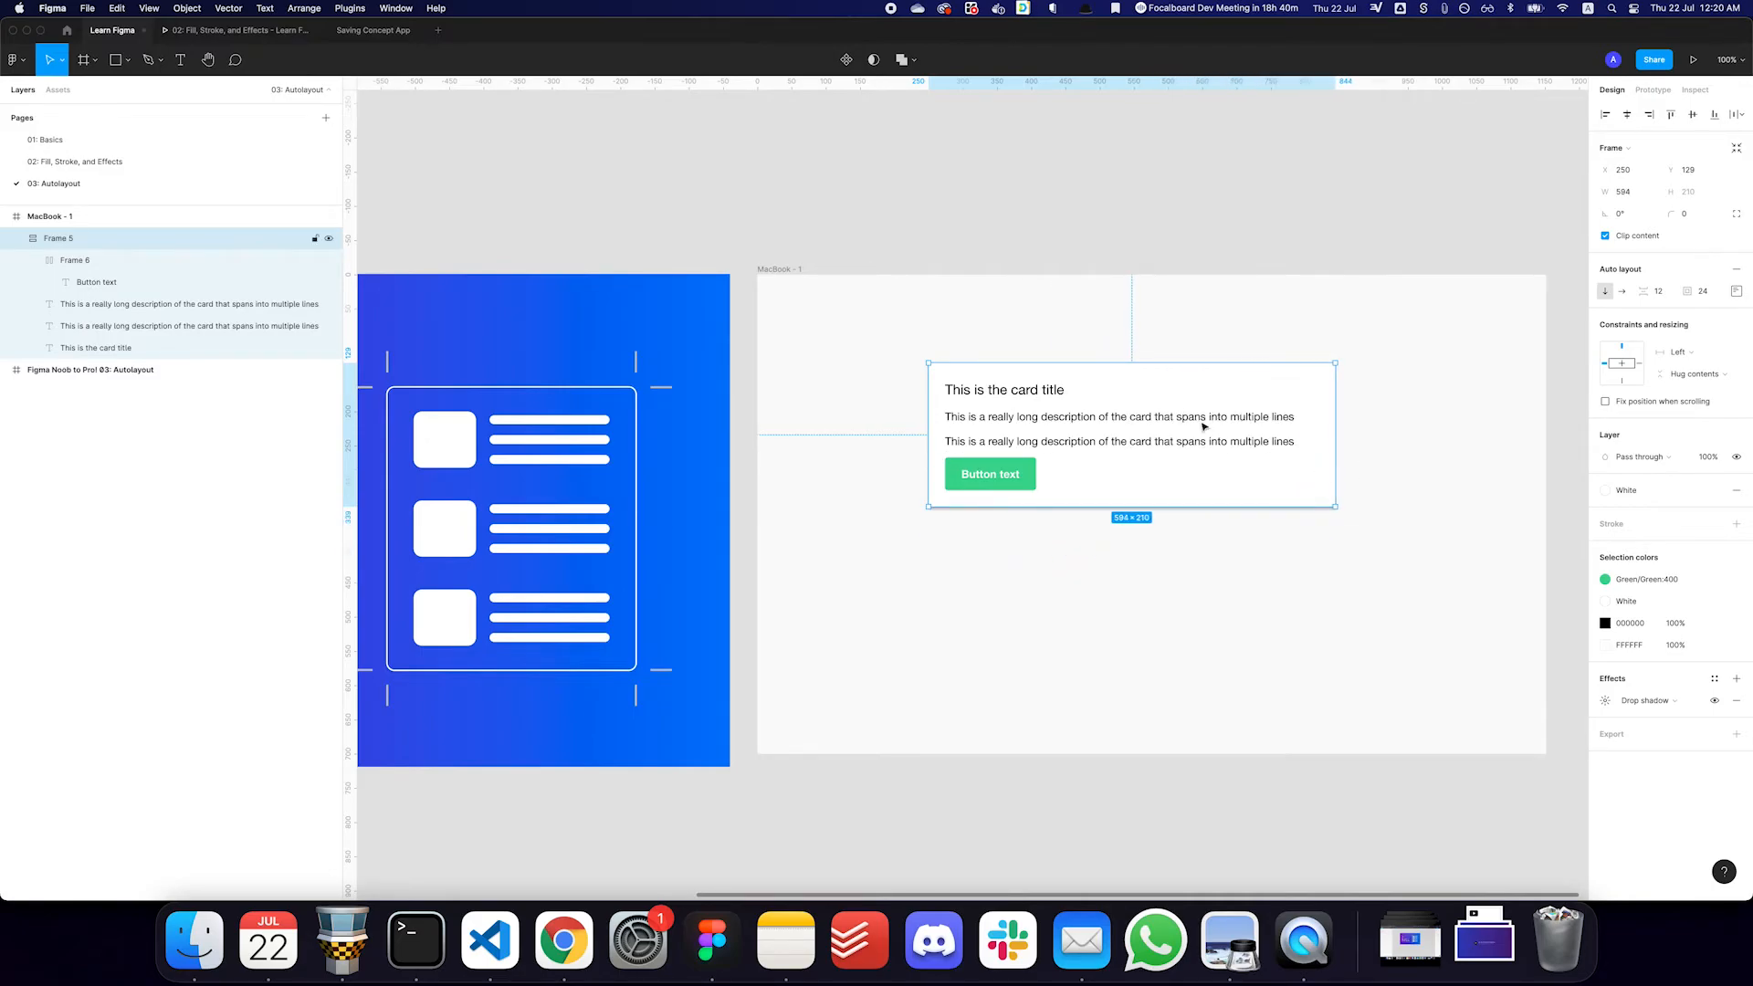
- Try Fill container for the button's horizontal resizing, toggling it against Hug contents and ending on Hug contents
double_click(1023, 475)
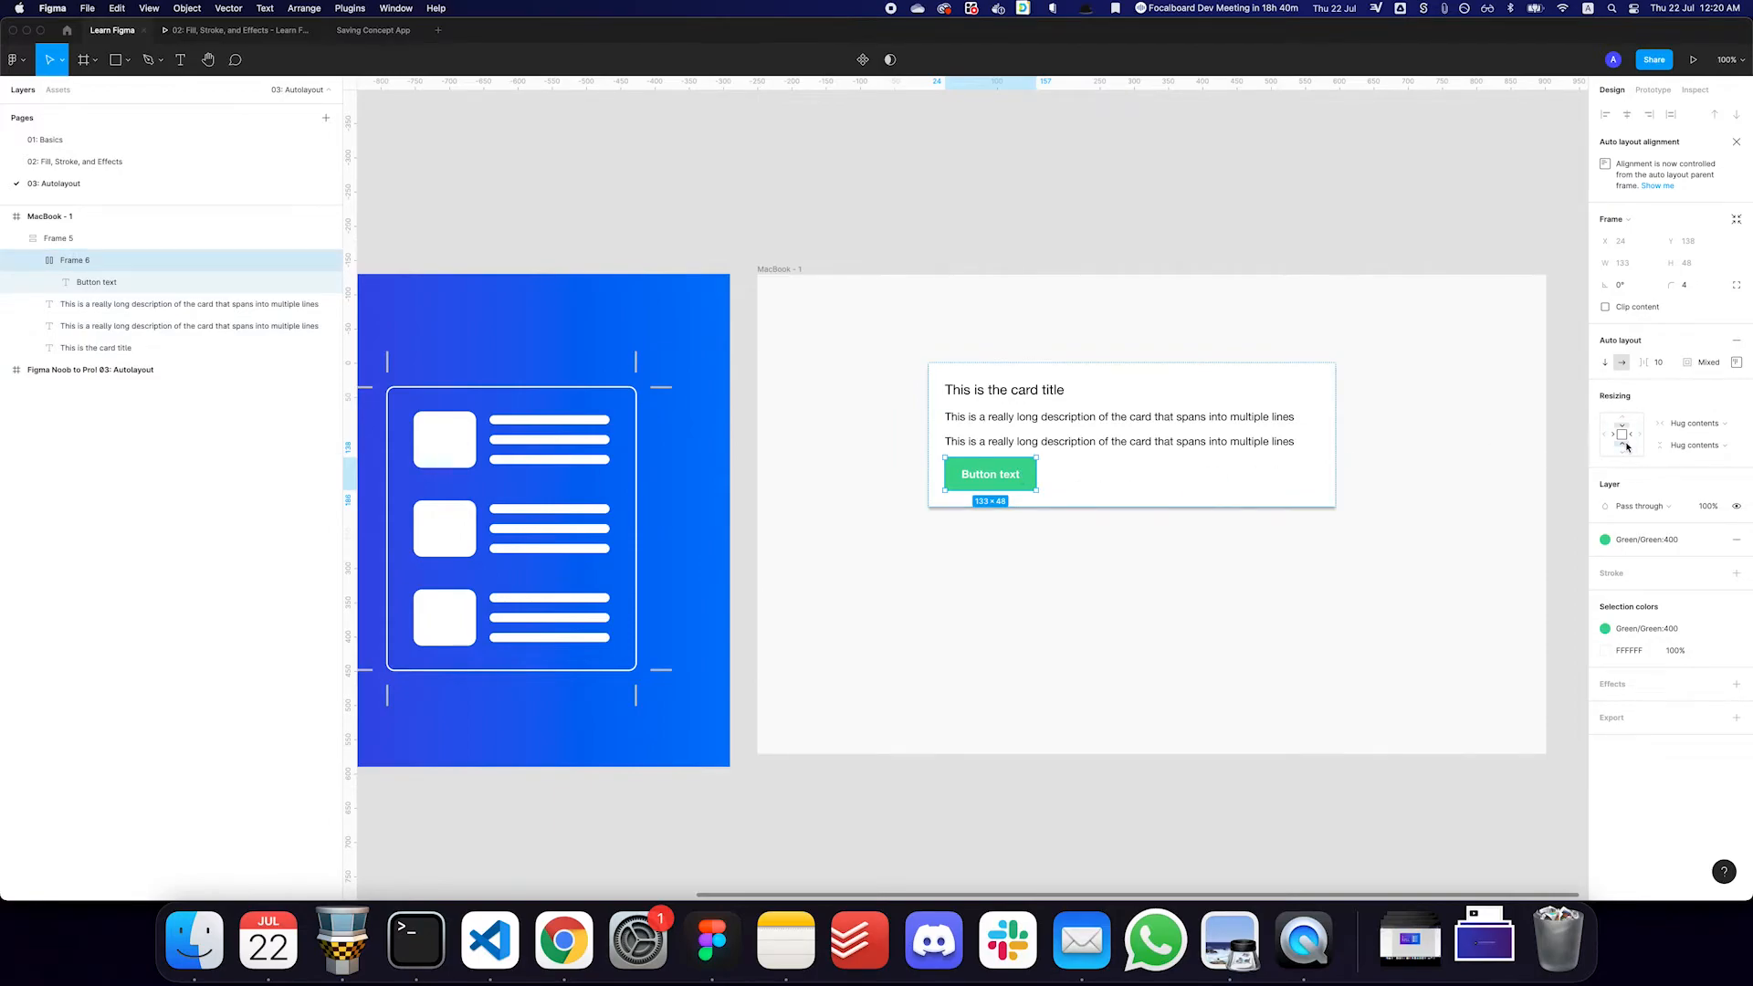
left_click(1694, 422)
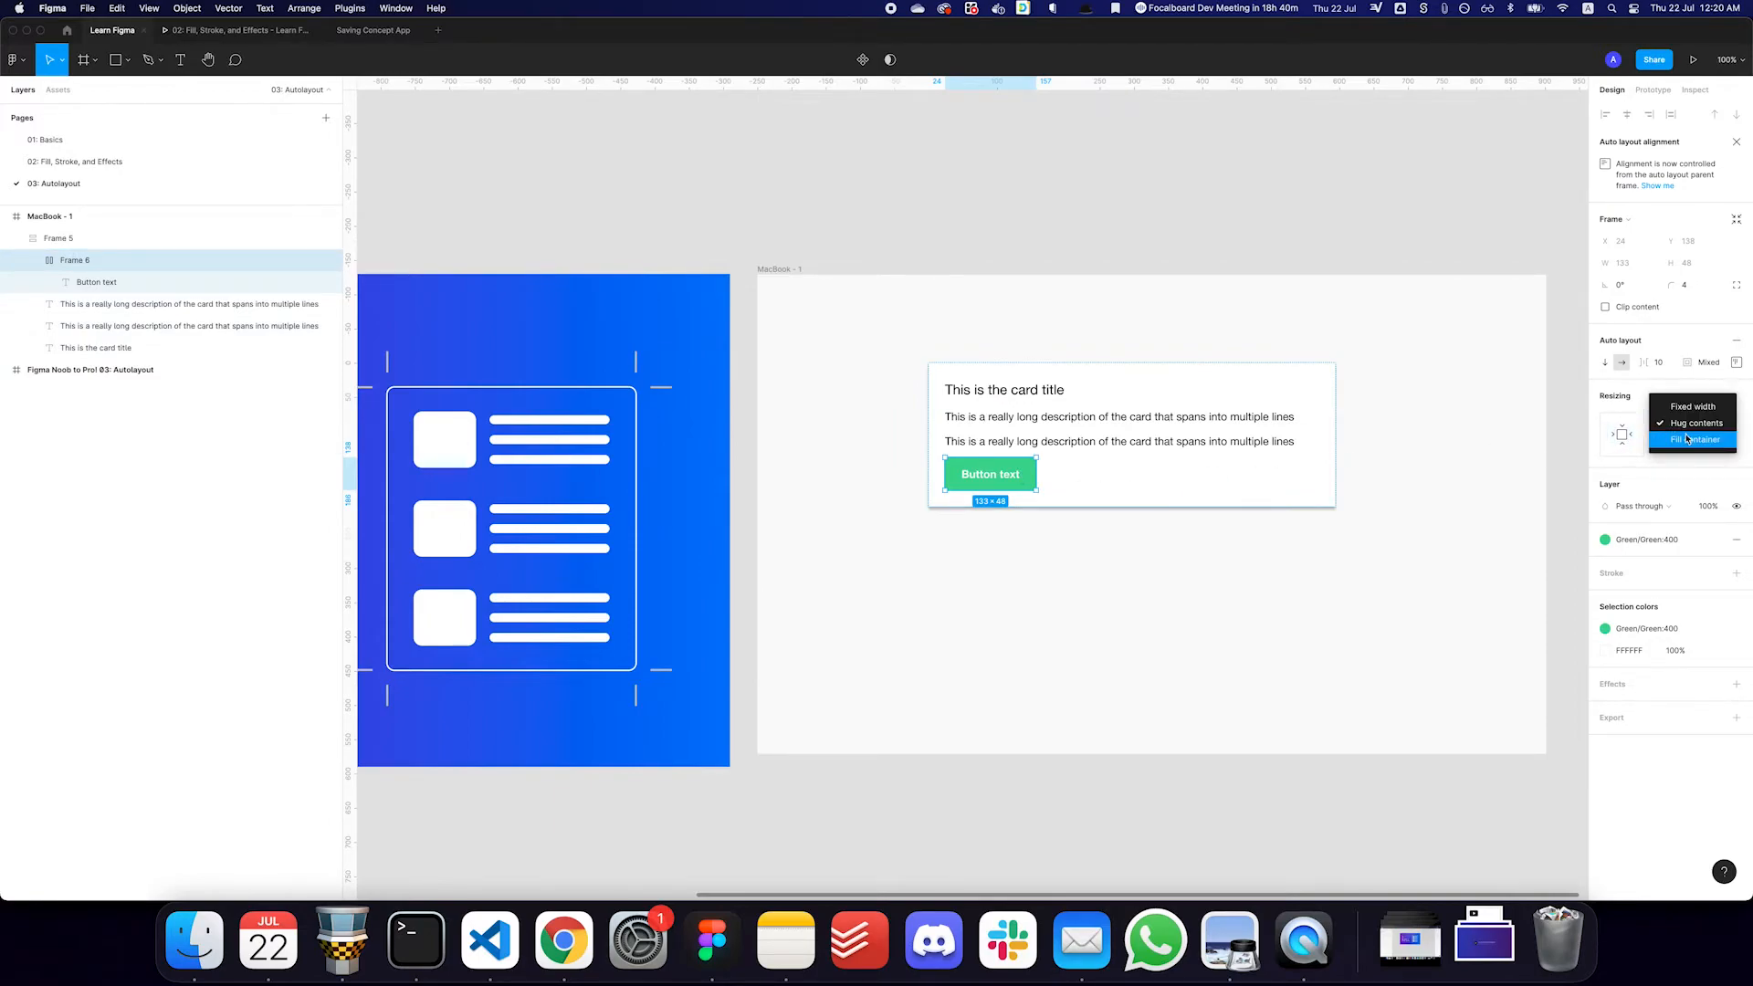
left_click(1685, 441)
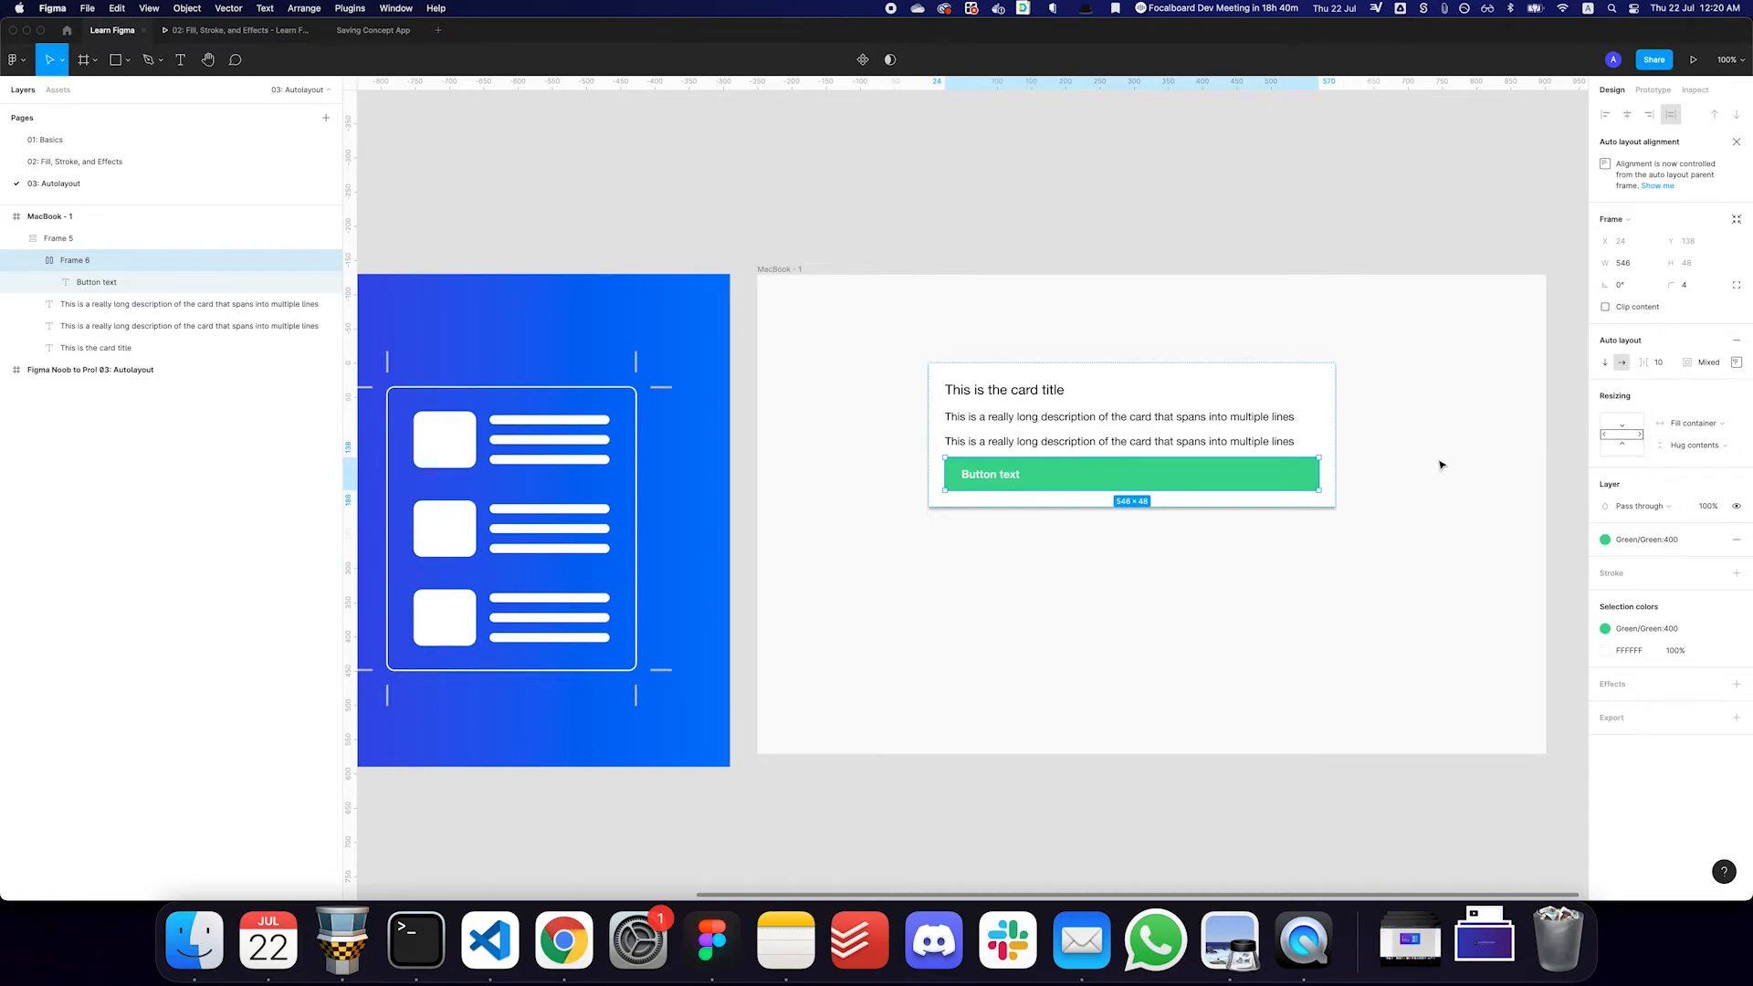
left_click(1653, 436)
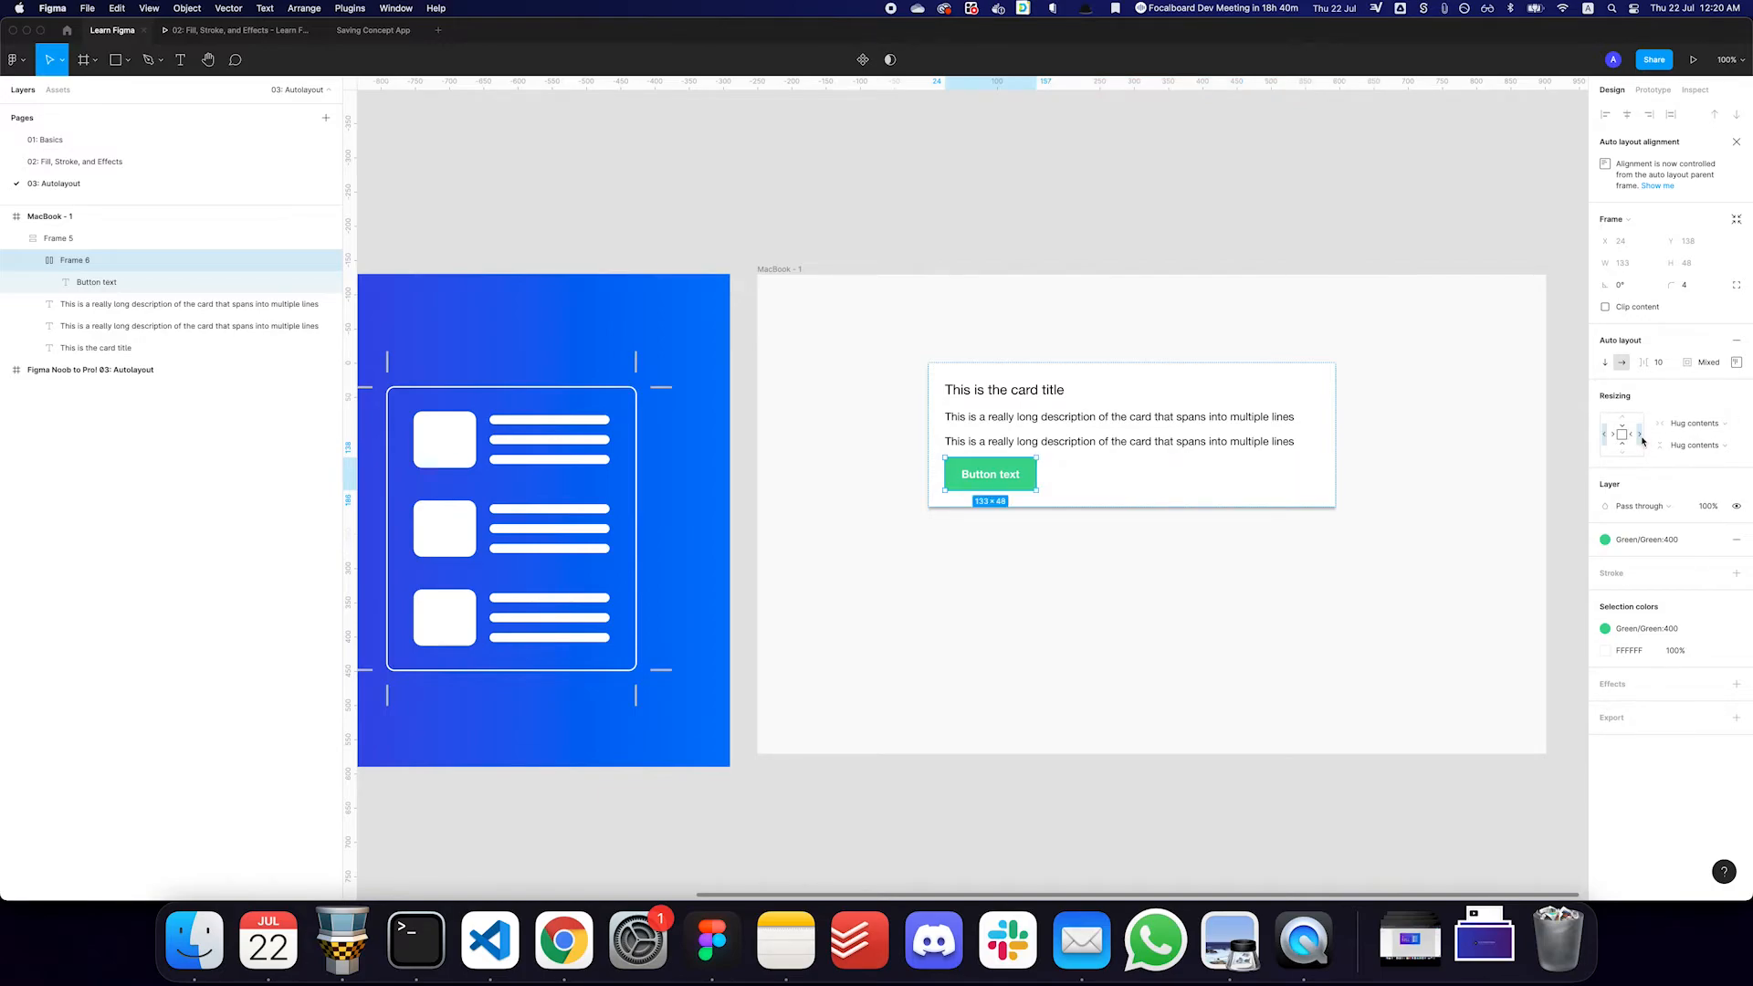
left_click(1693, 430)
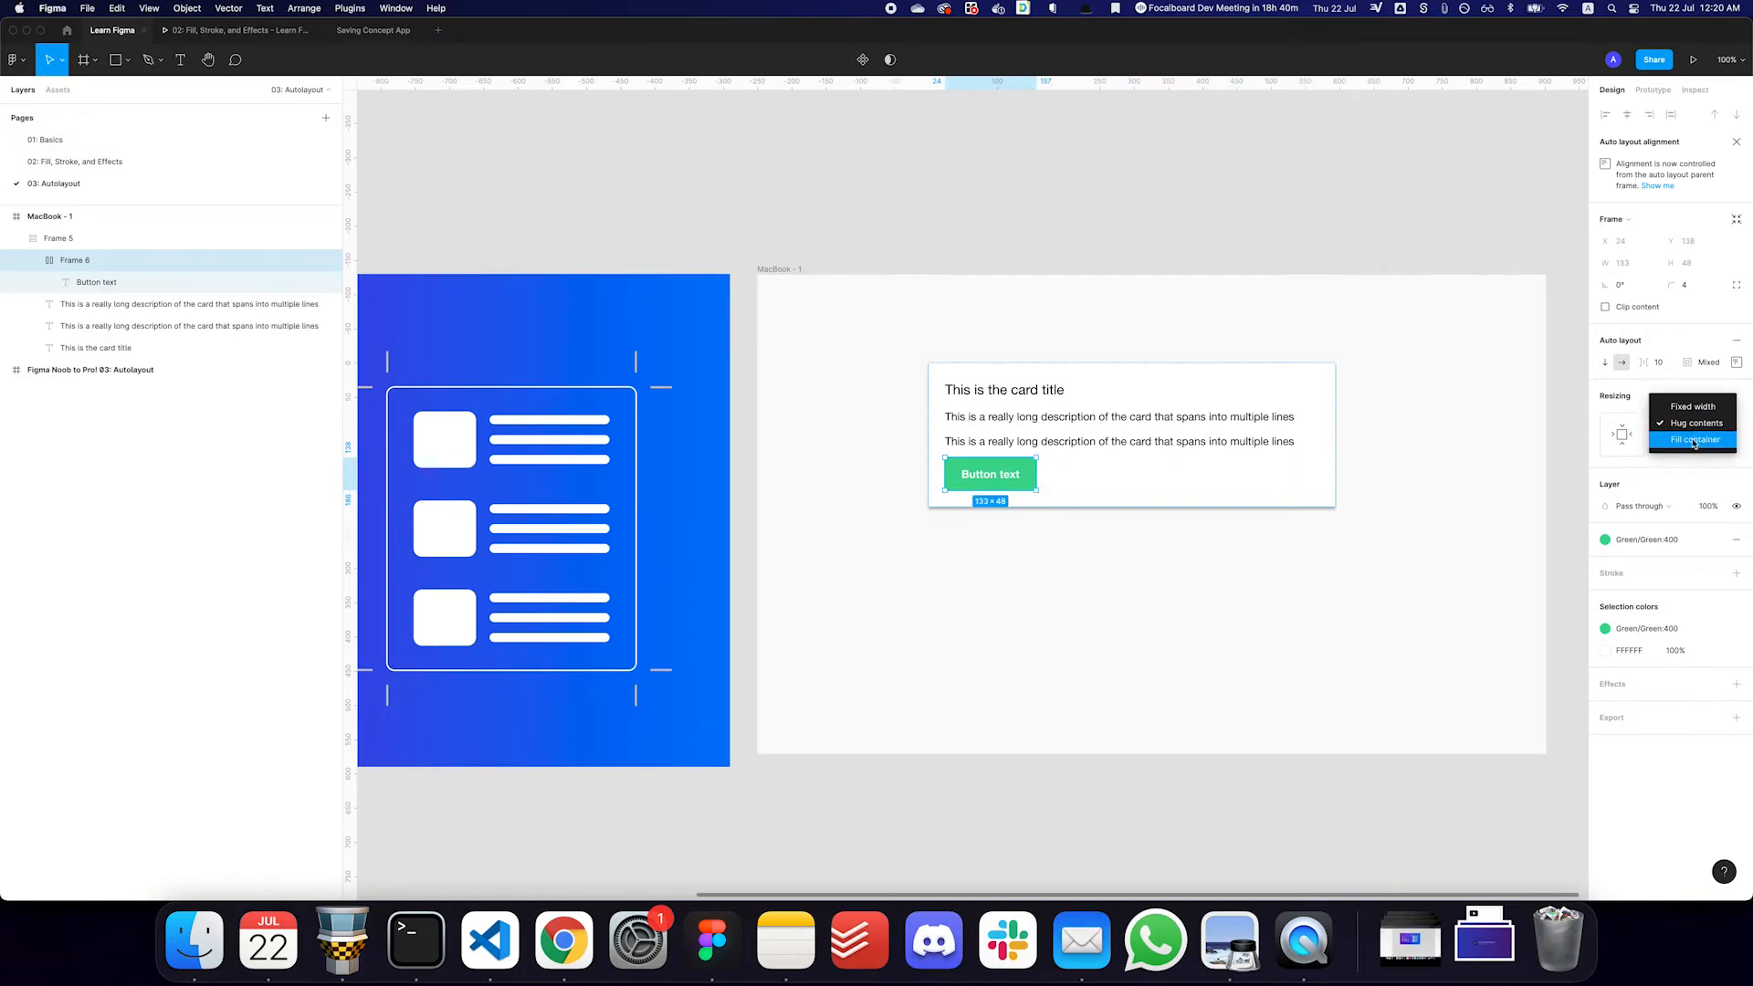
key("Escape")
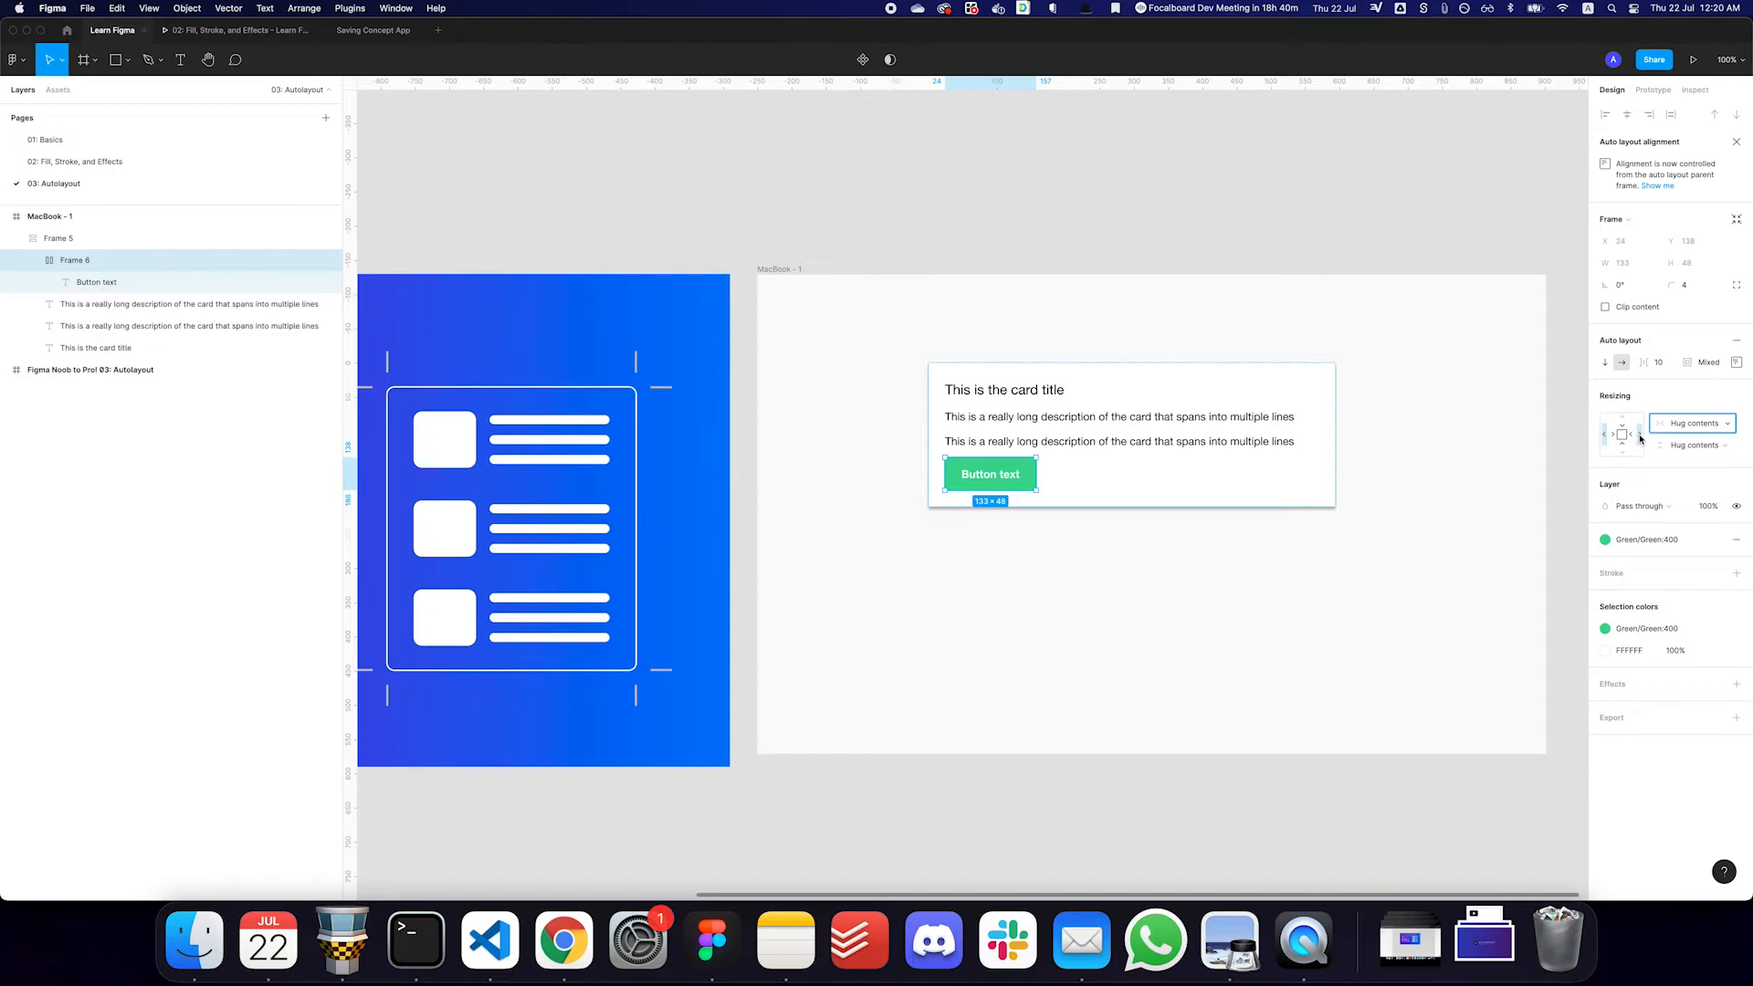
left_click(1640, 441)
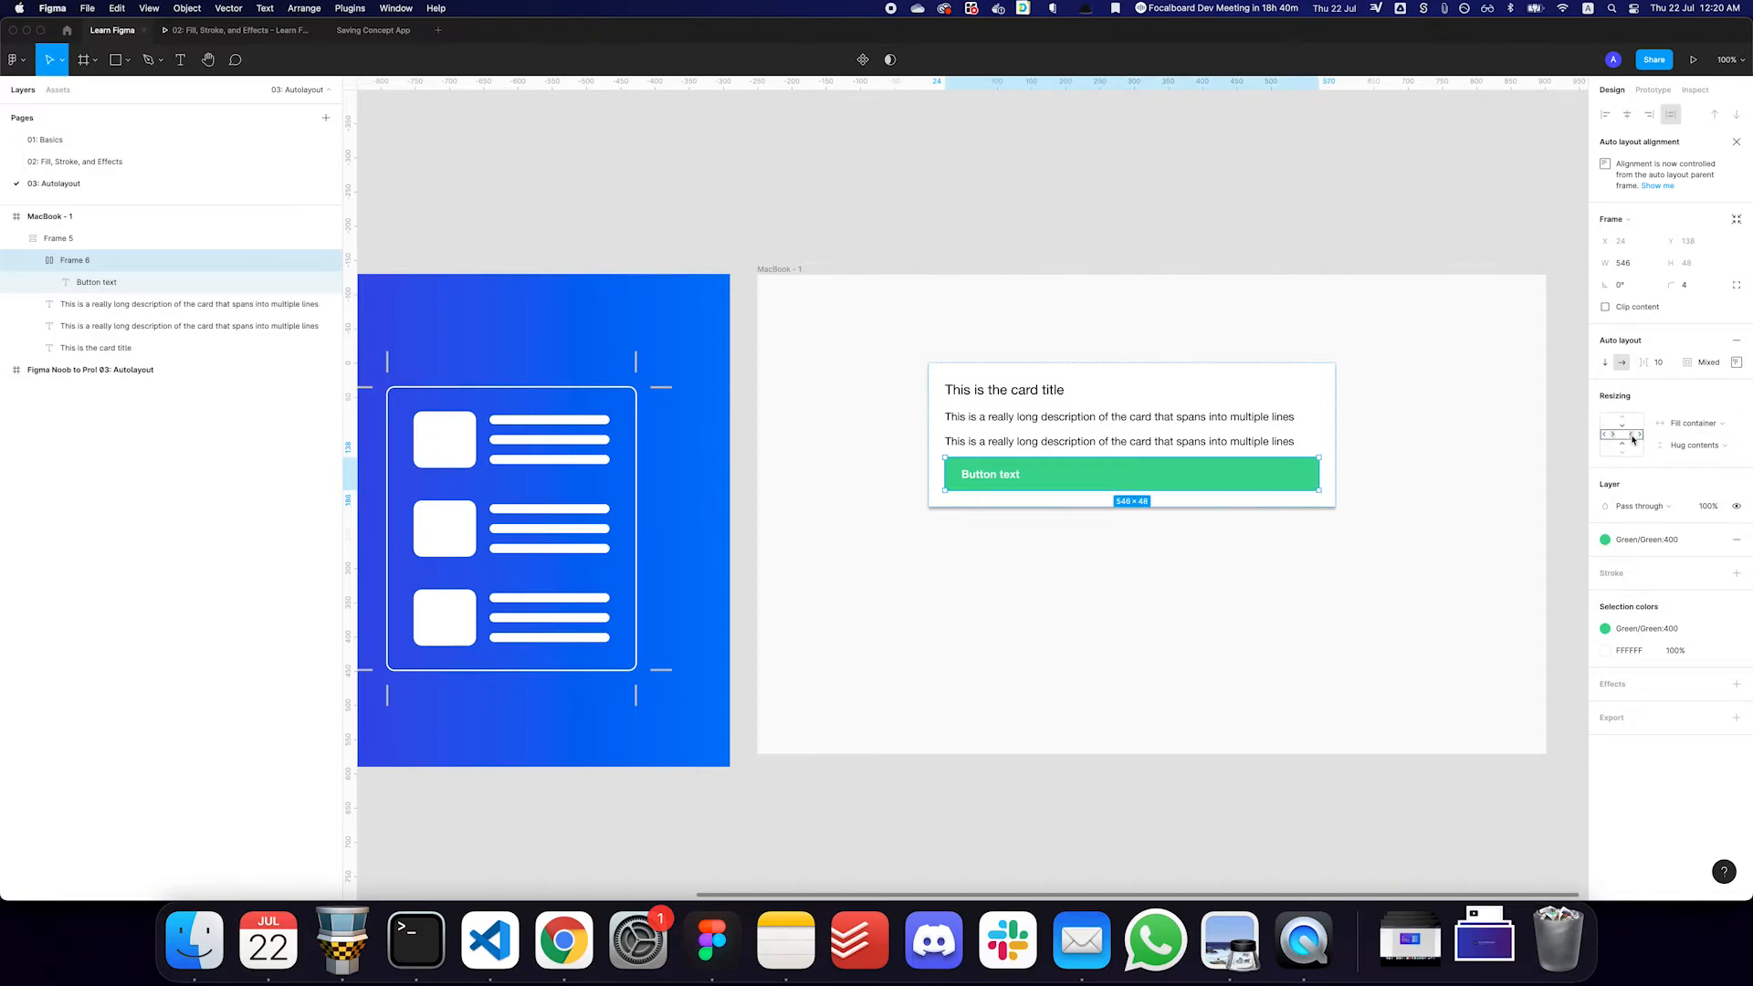
left_click(1633, 441)
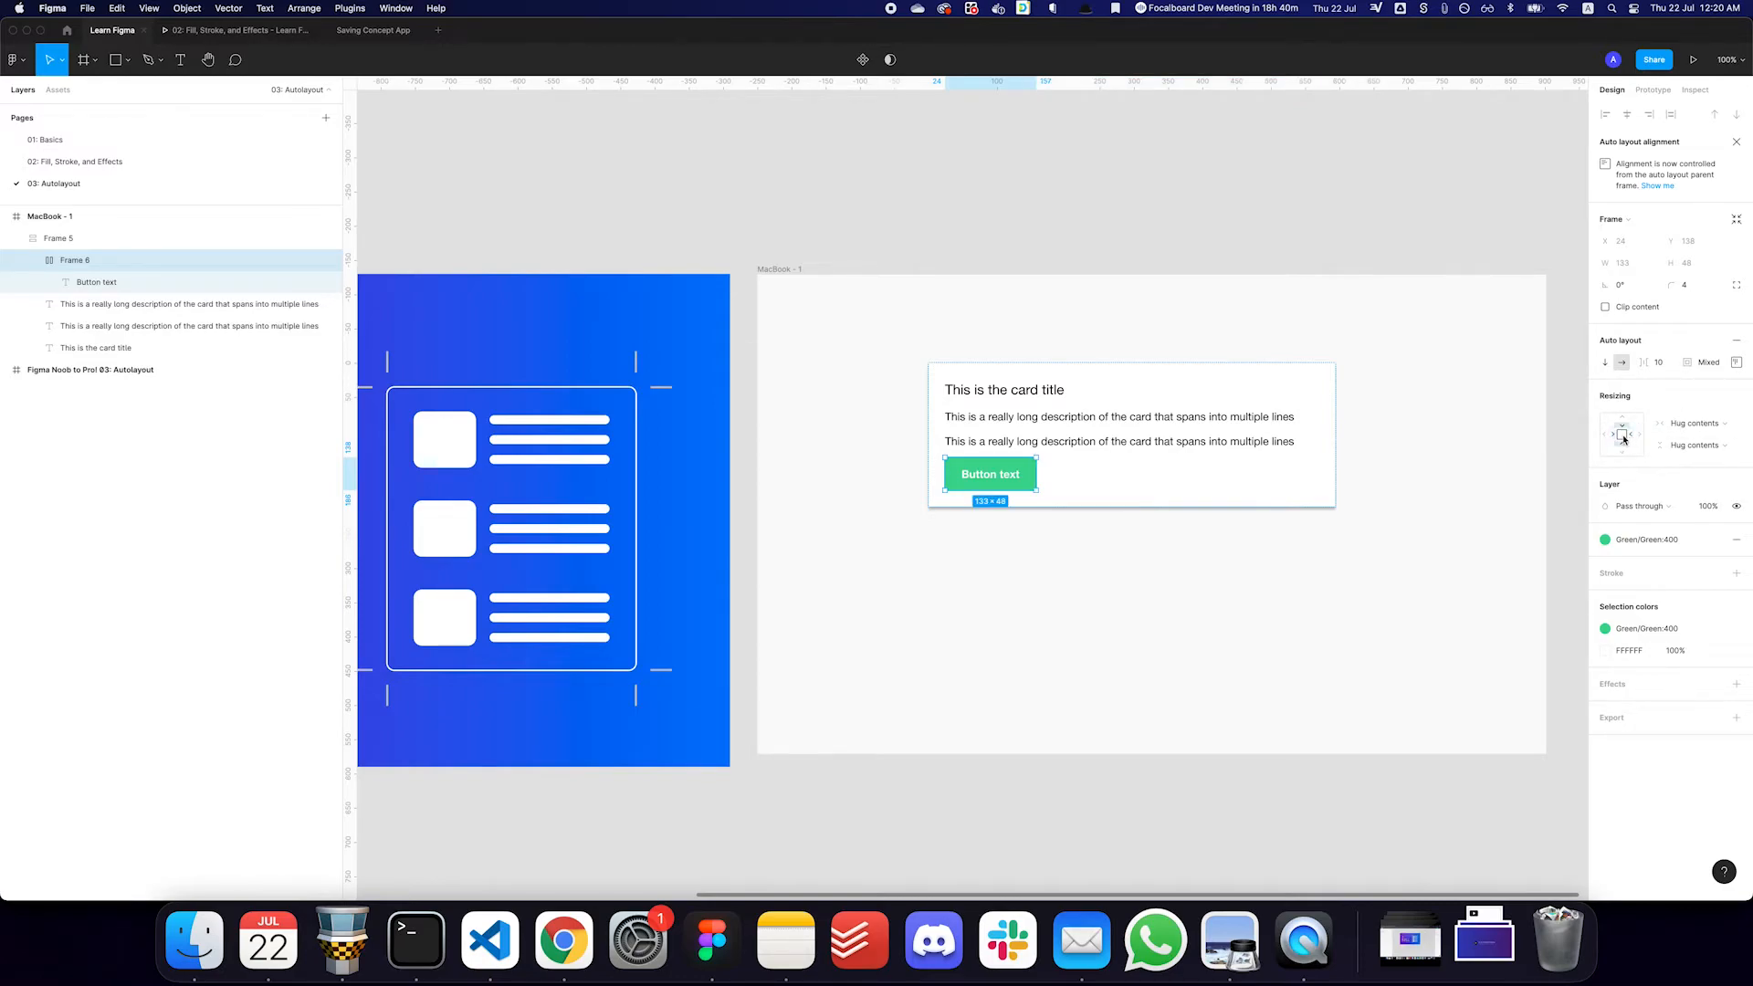
- Set the button's horizontal resizing to Fill container and align its text to the center
left_click(1623, 439)
left_click(1624, 447)
left_click(1649, 434)
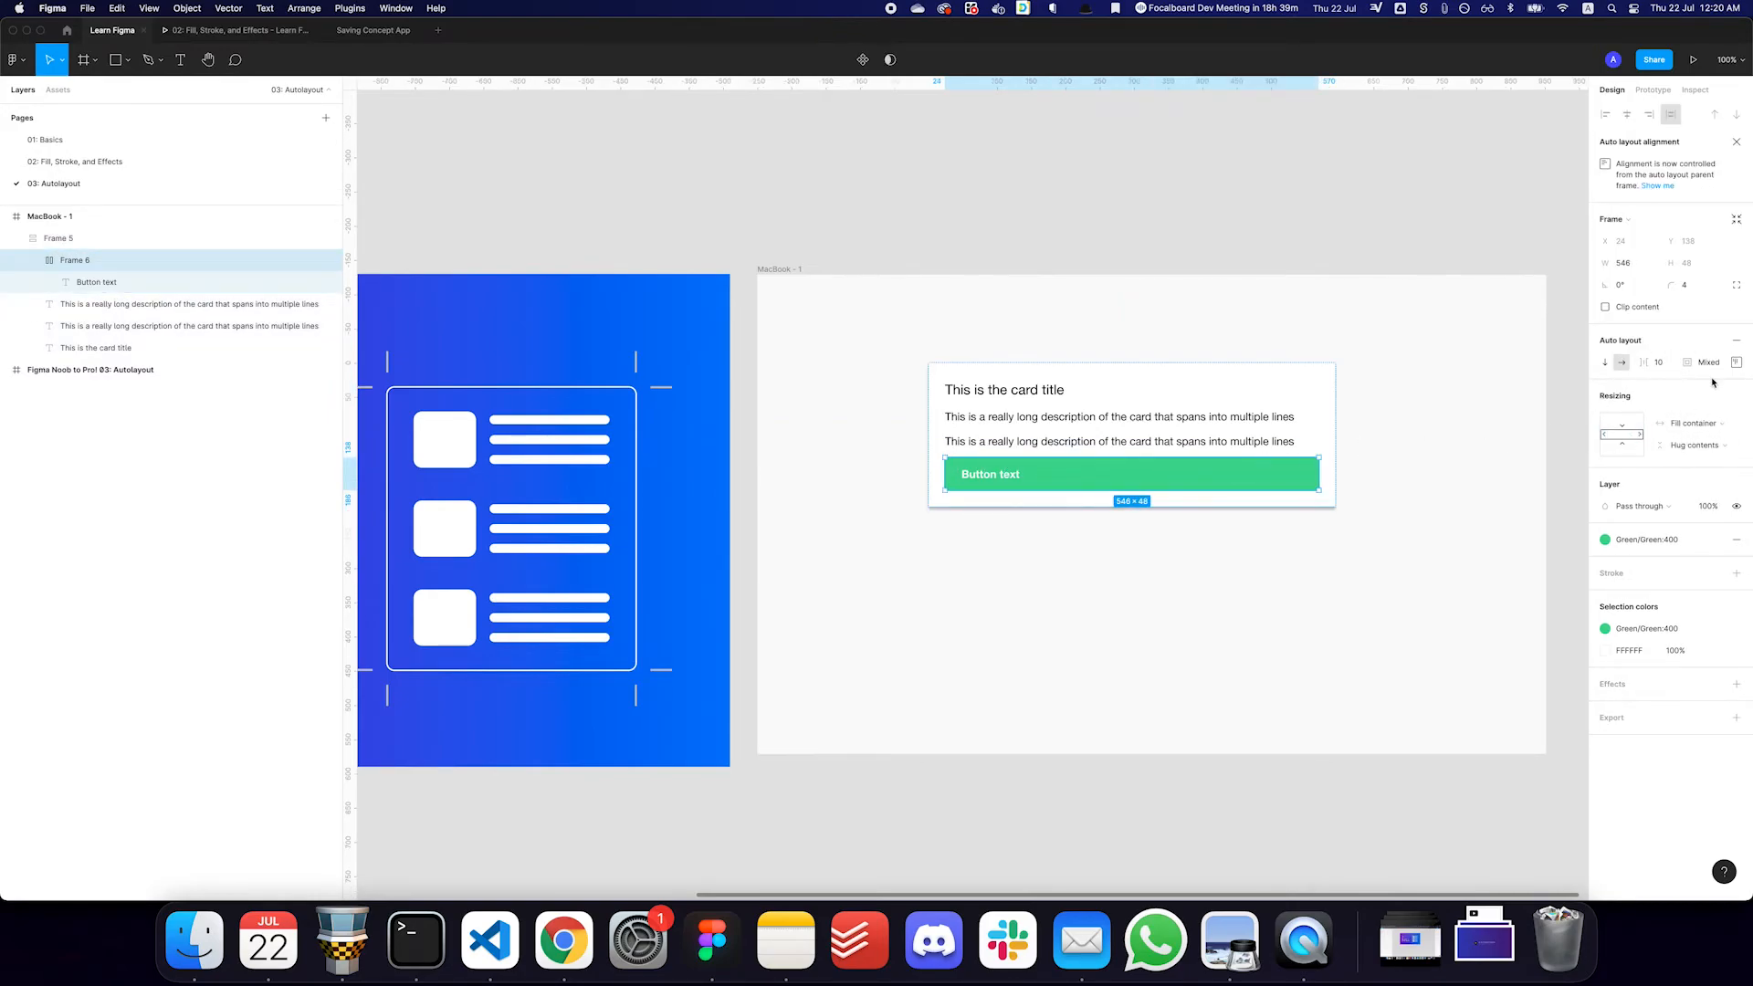
left_click(1737, 362)
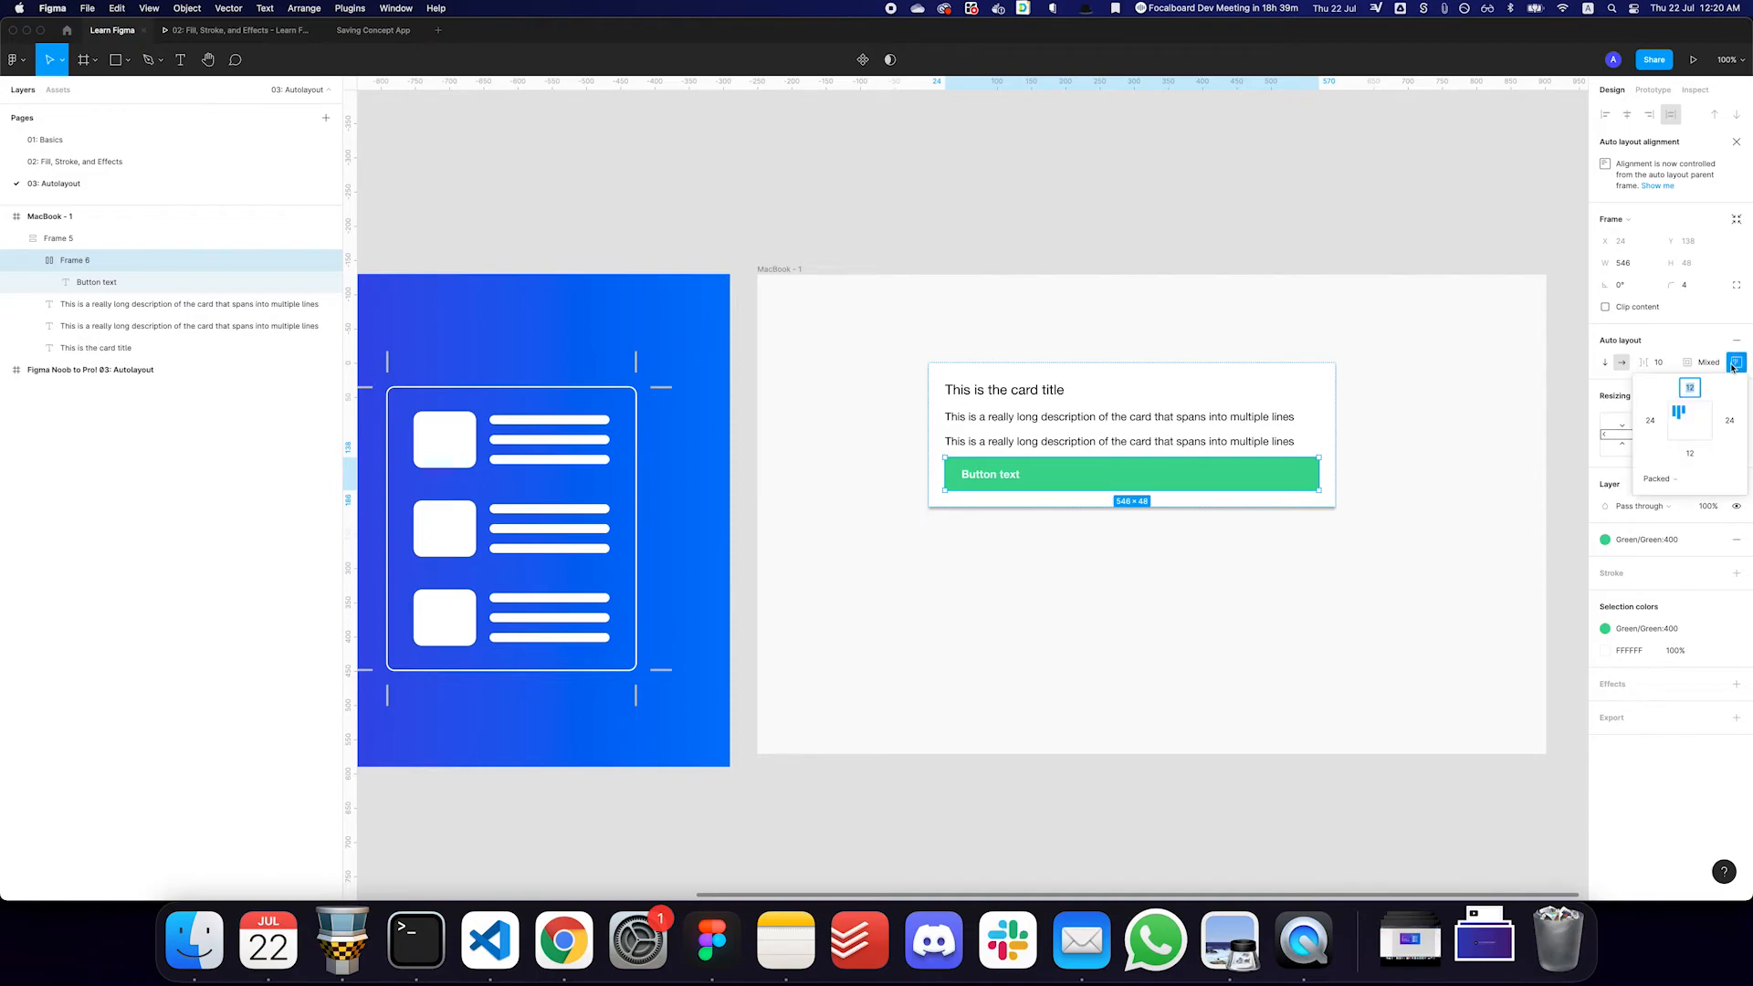
left_click(1692, 422)
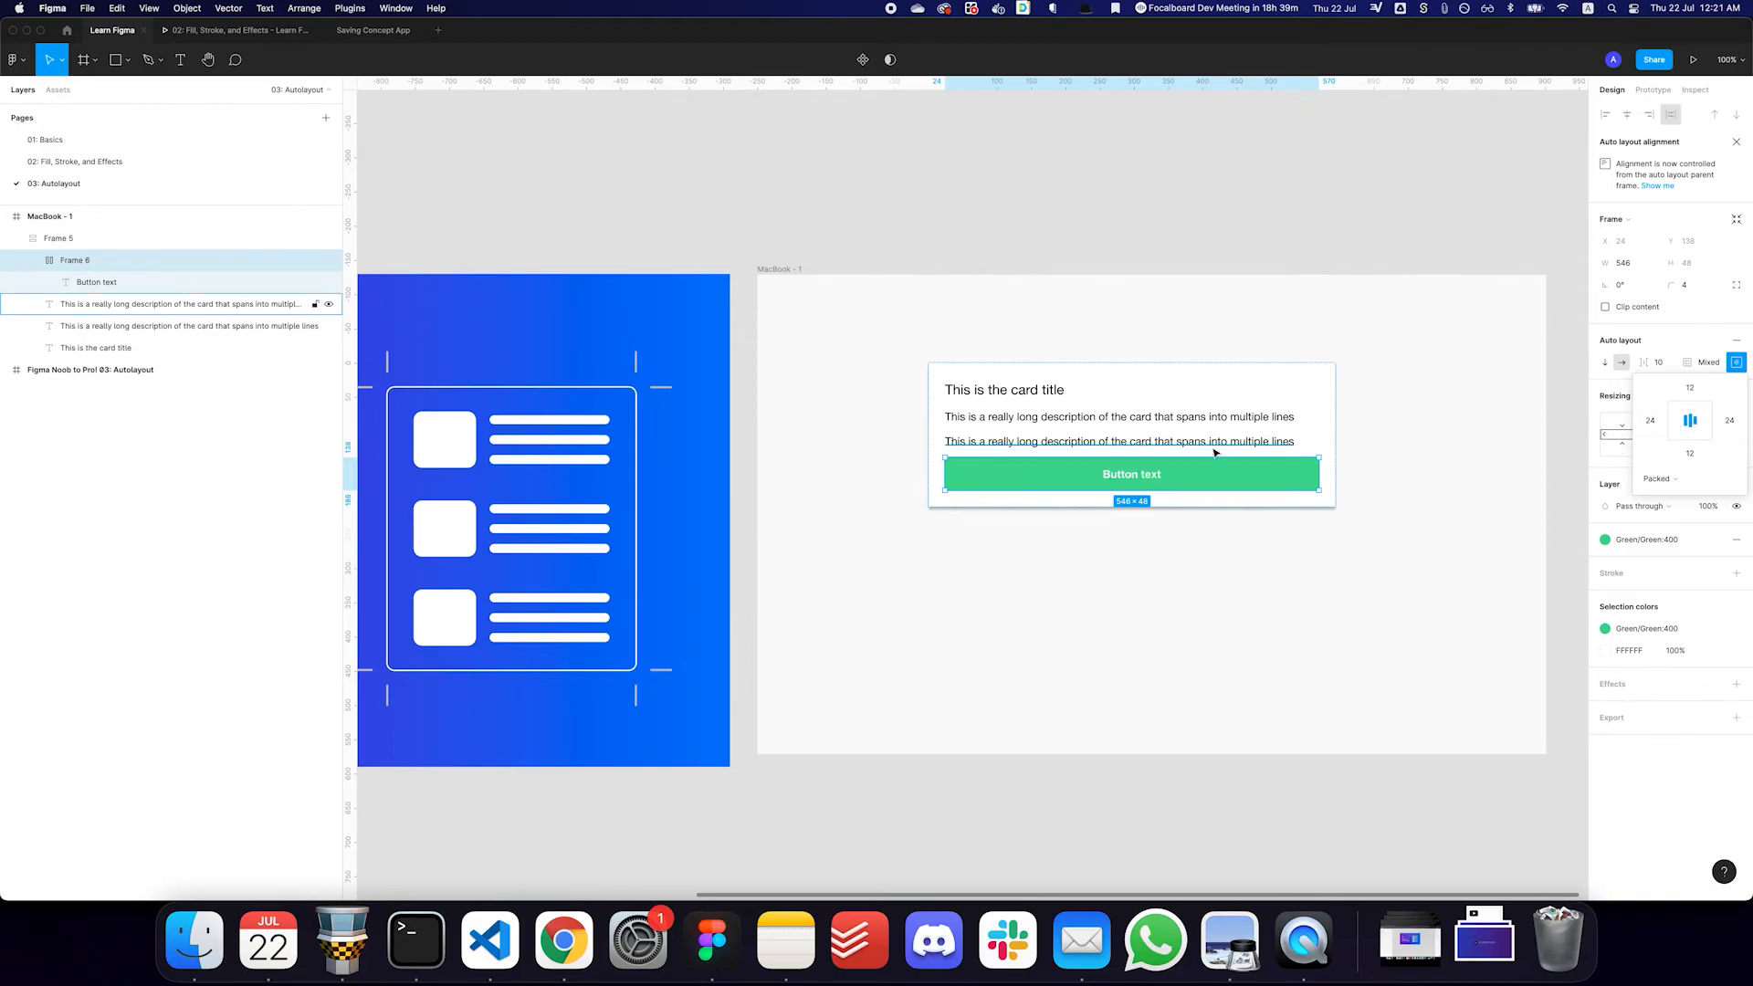
- Narrow the card to about 166 wide and set the card title's horizontal resizing to Fill container
left_click(1328, 437)
left_click_drag(1331, 439, 1042, 446)
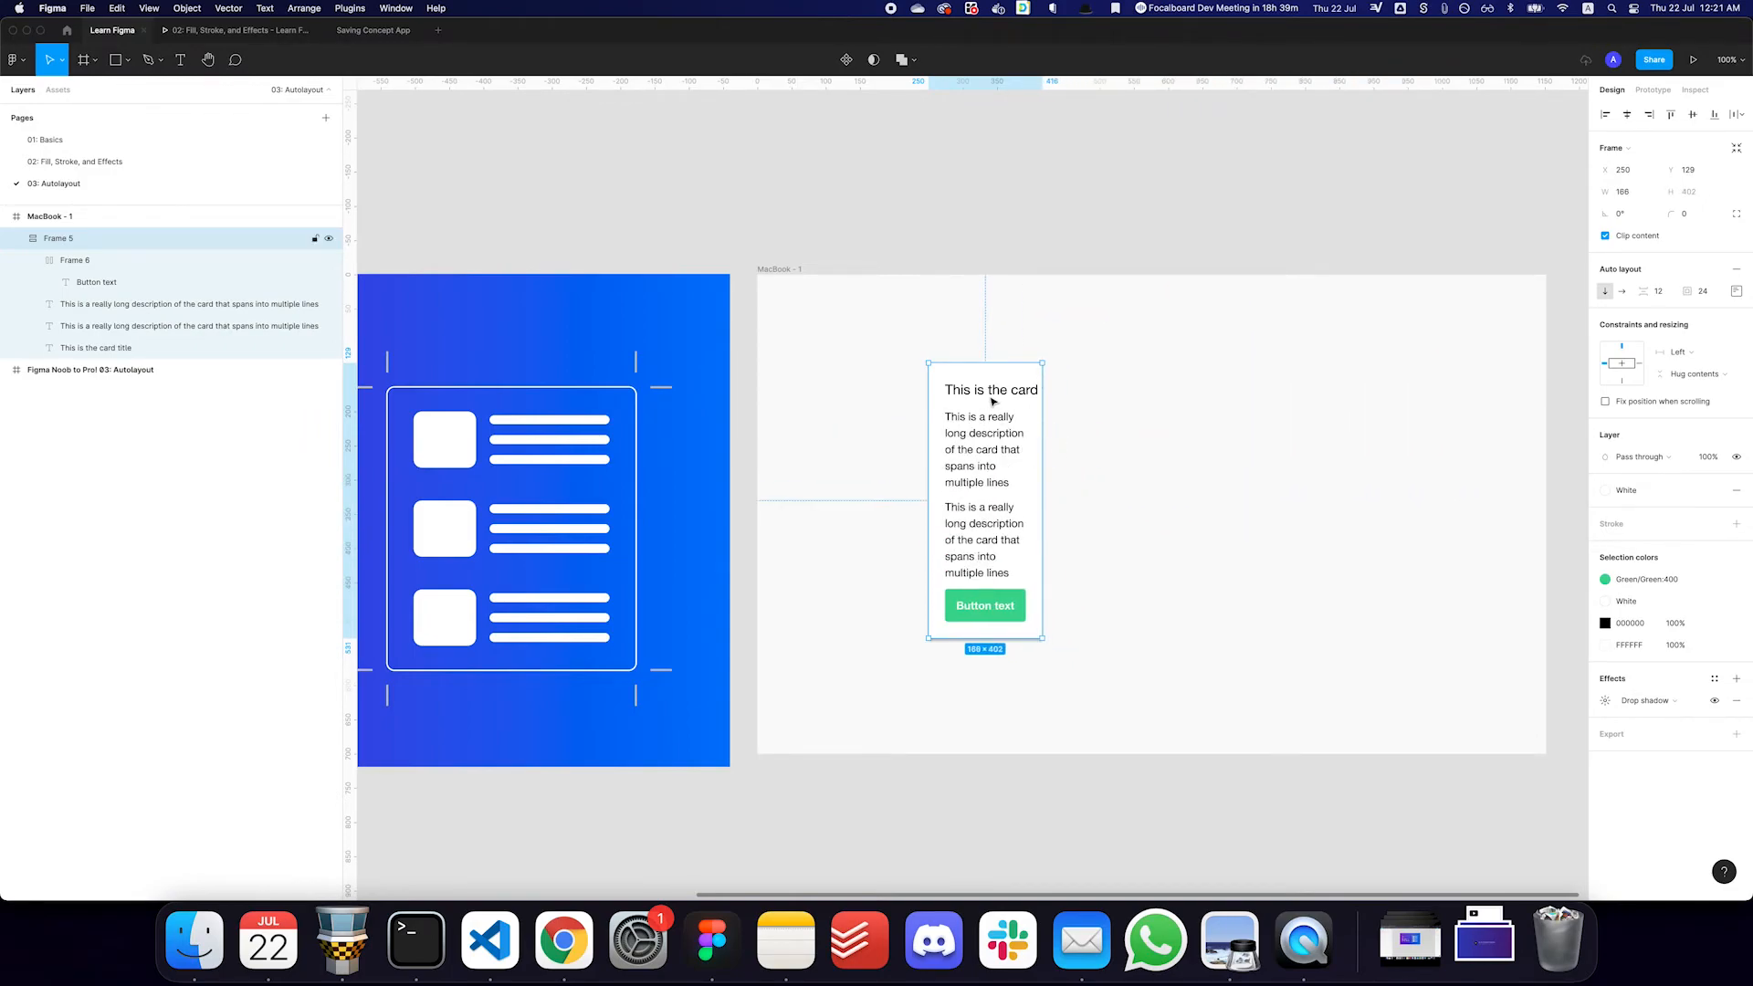
left_click(995, 403)
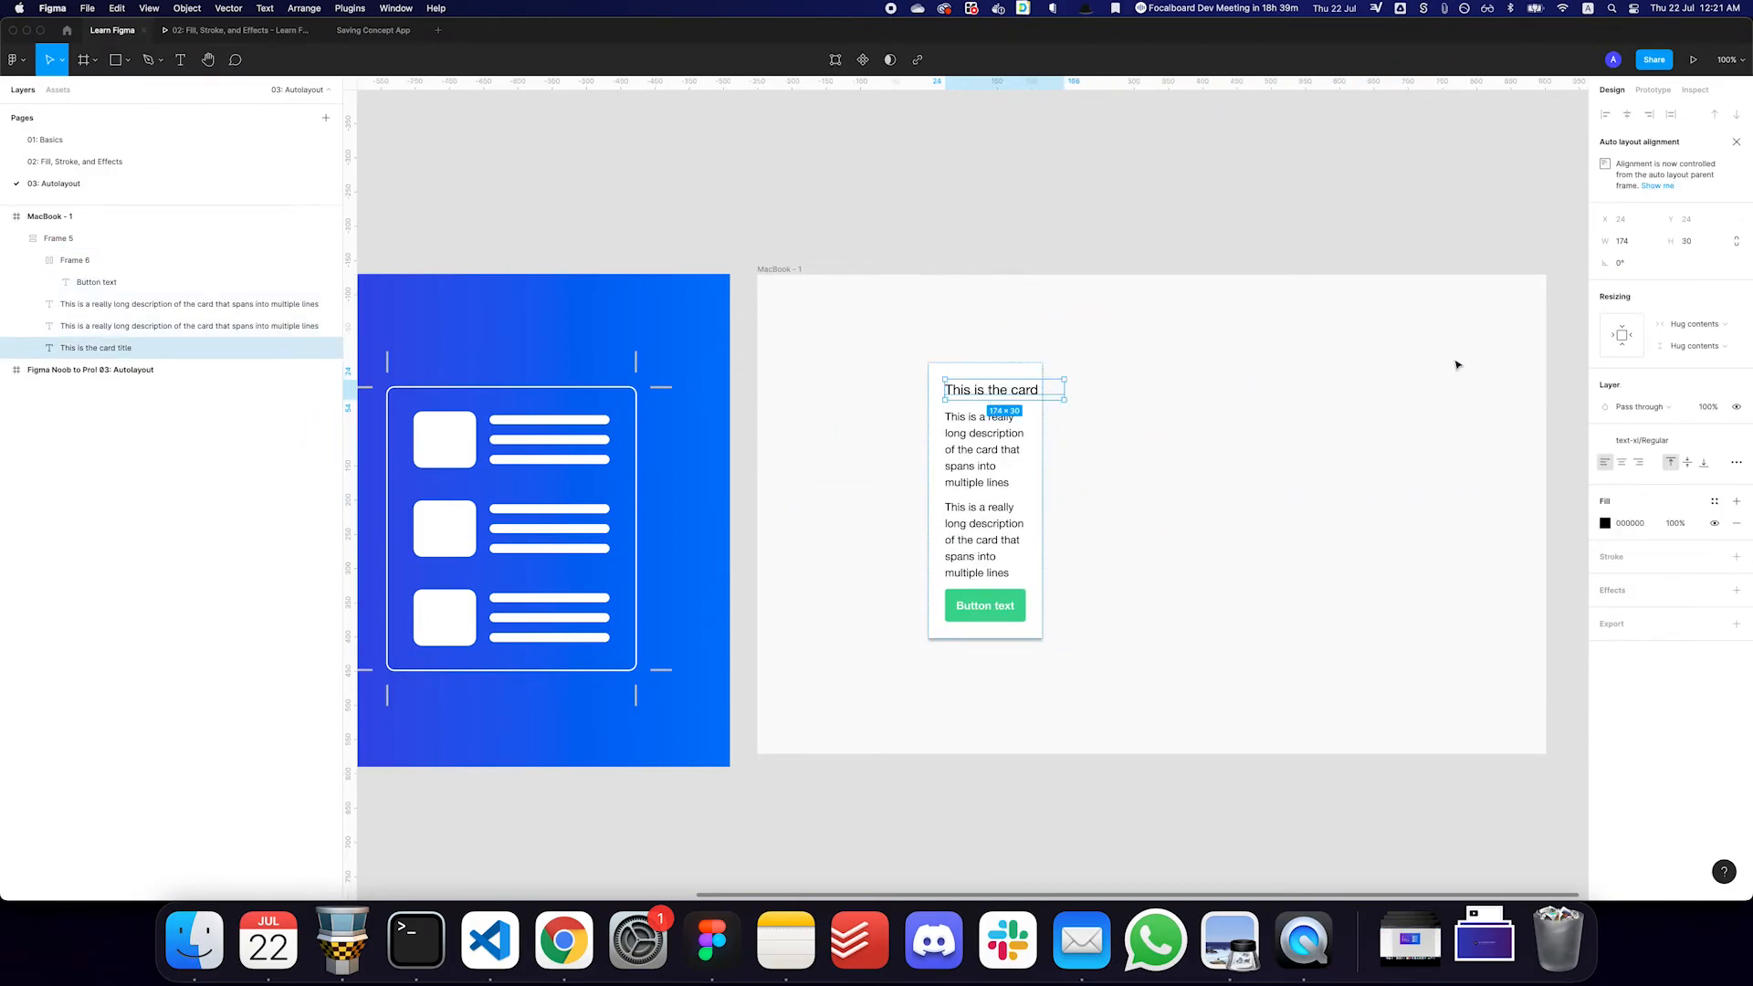
left_click(1639, 340)
- Make the card title text bold
left_click(1192, 397)
left_click(983, 402)
key("super+b")
left_click(1113, 410)
- Widen the card to about 400 and move it slightly left and down within the MacBook frame
left_click(1039, 433)
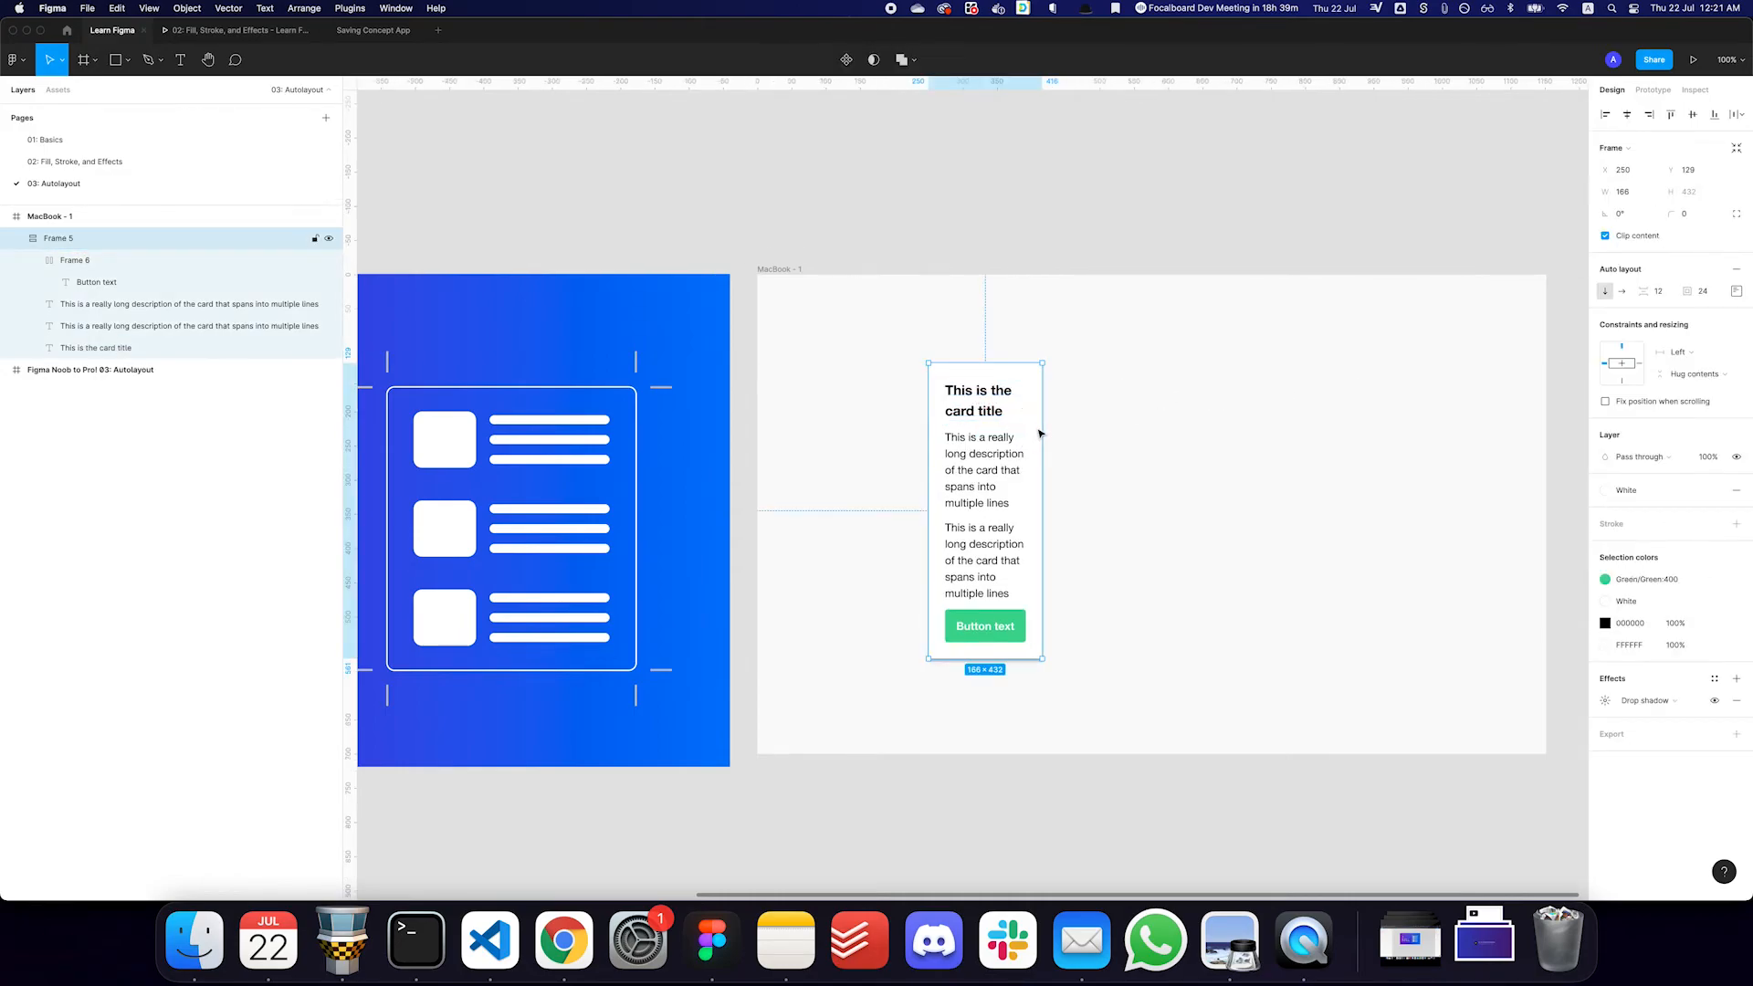
left_click_drag(1042, 433, 1202, 438)
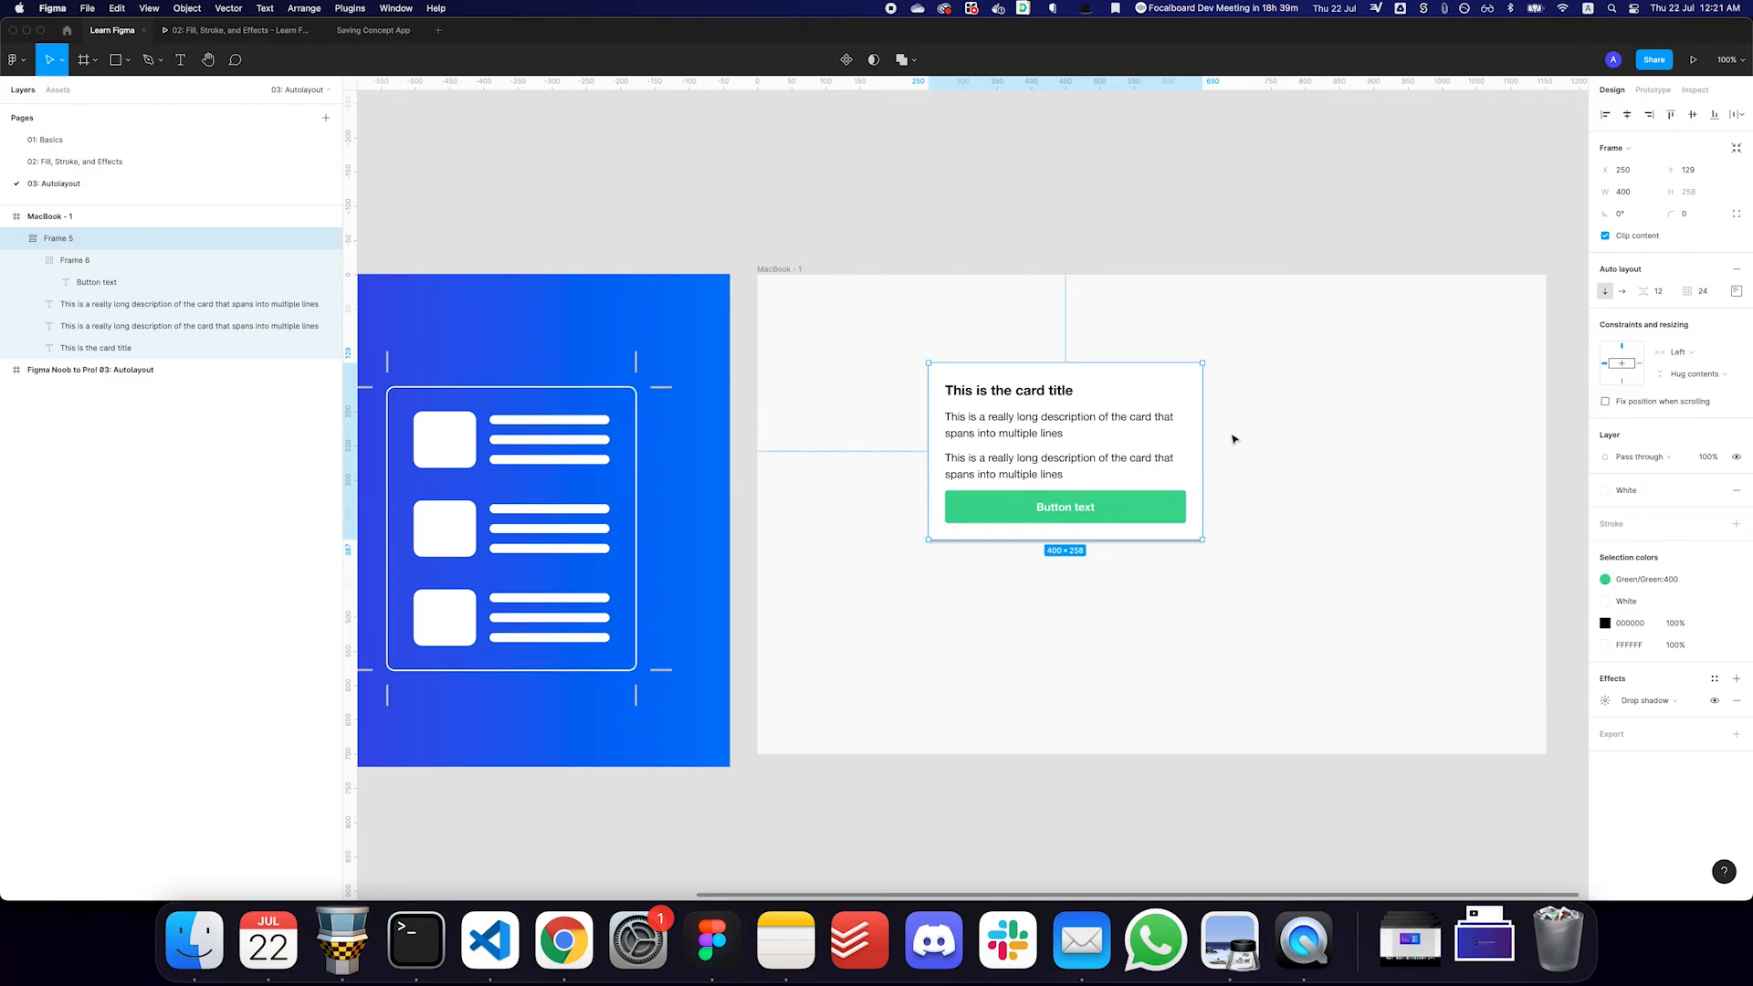
left_click(1235, 440)
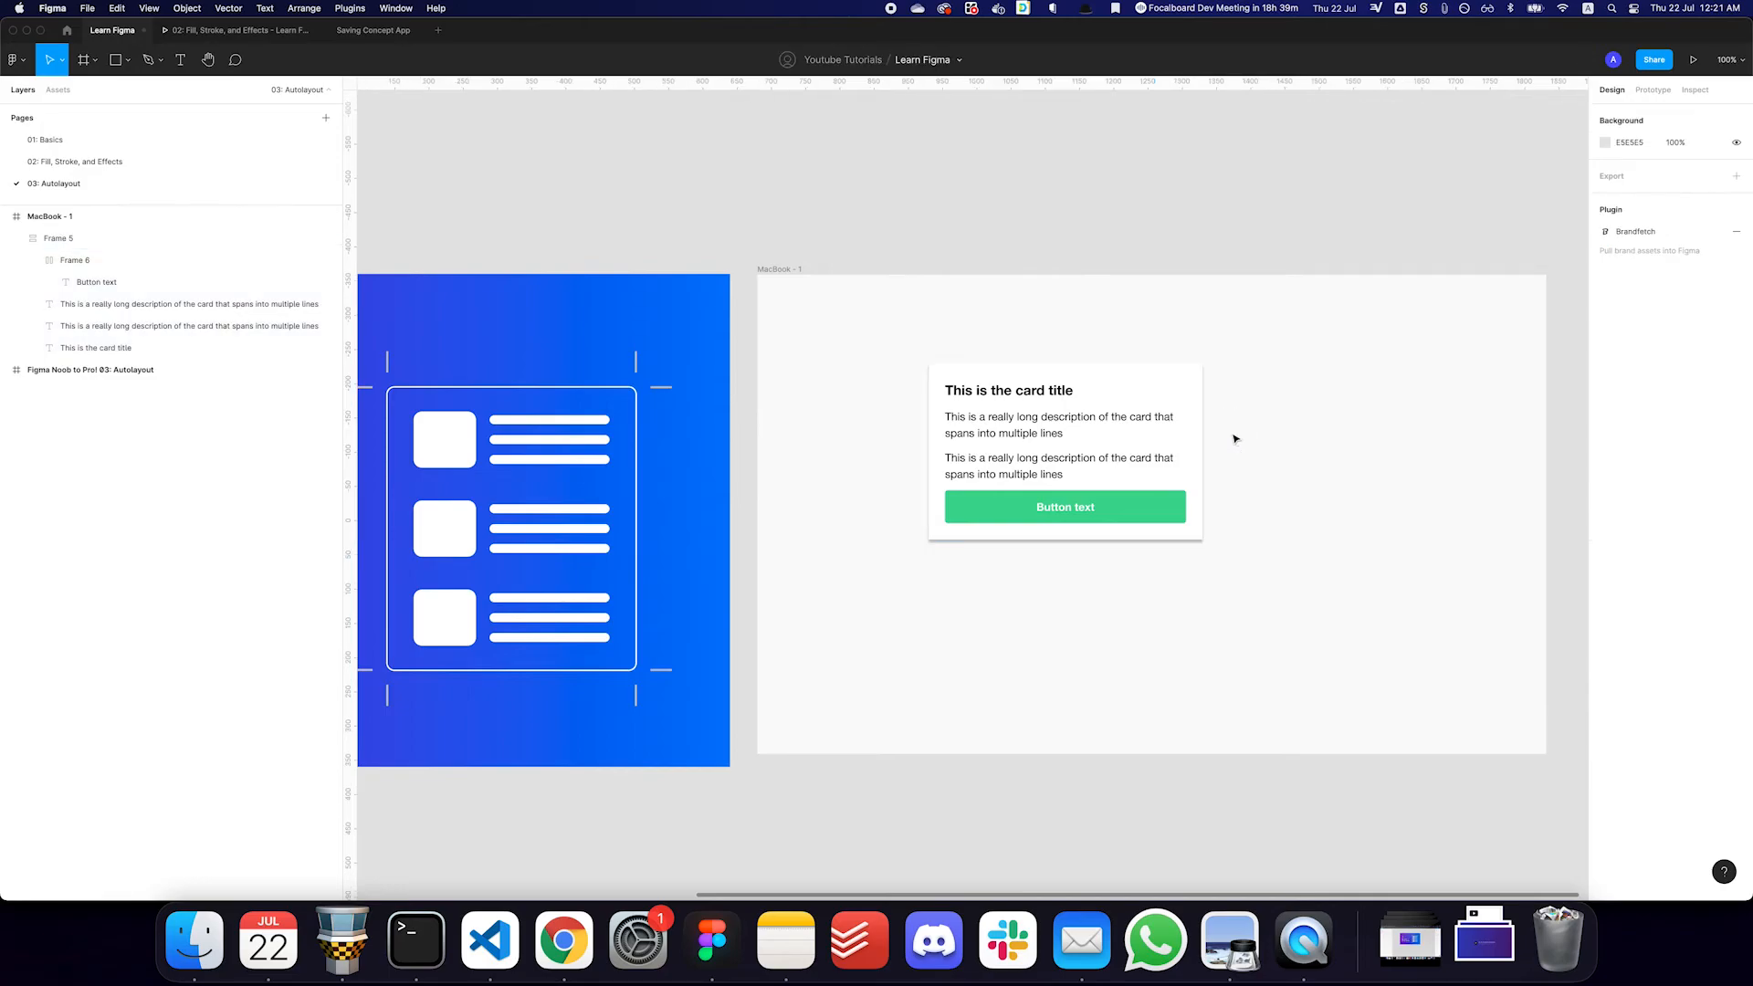
left_click(1154, 429)
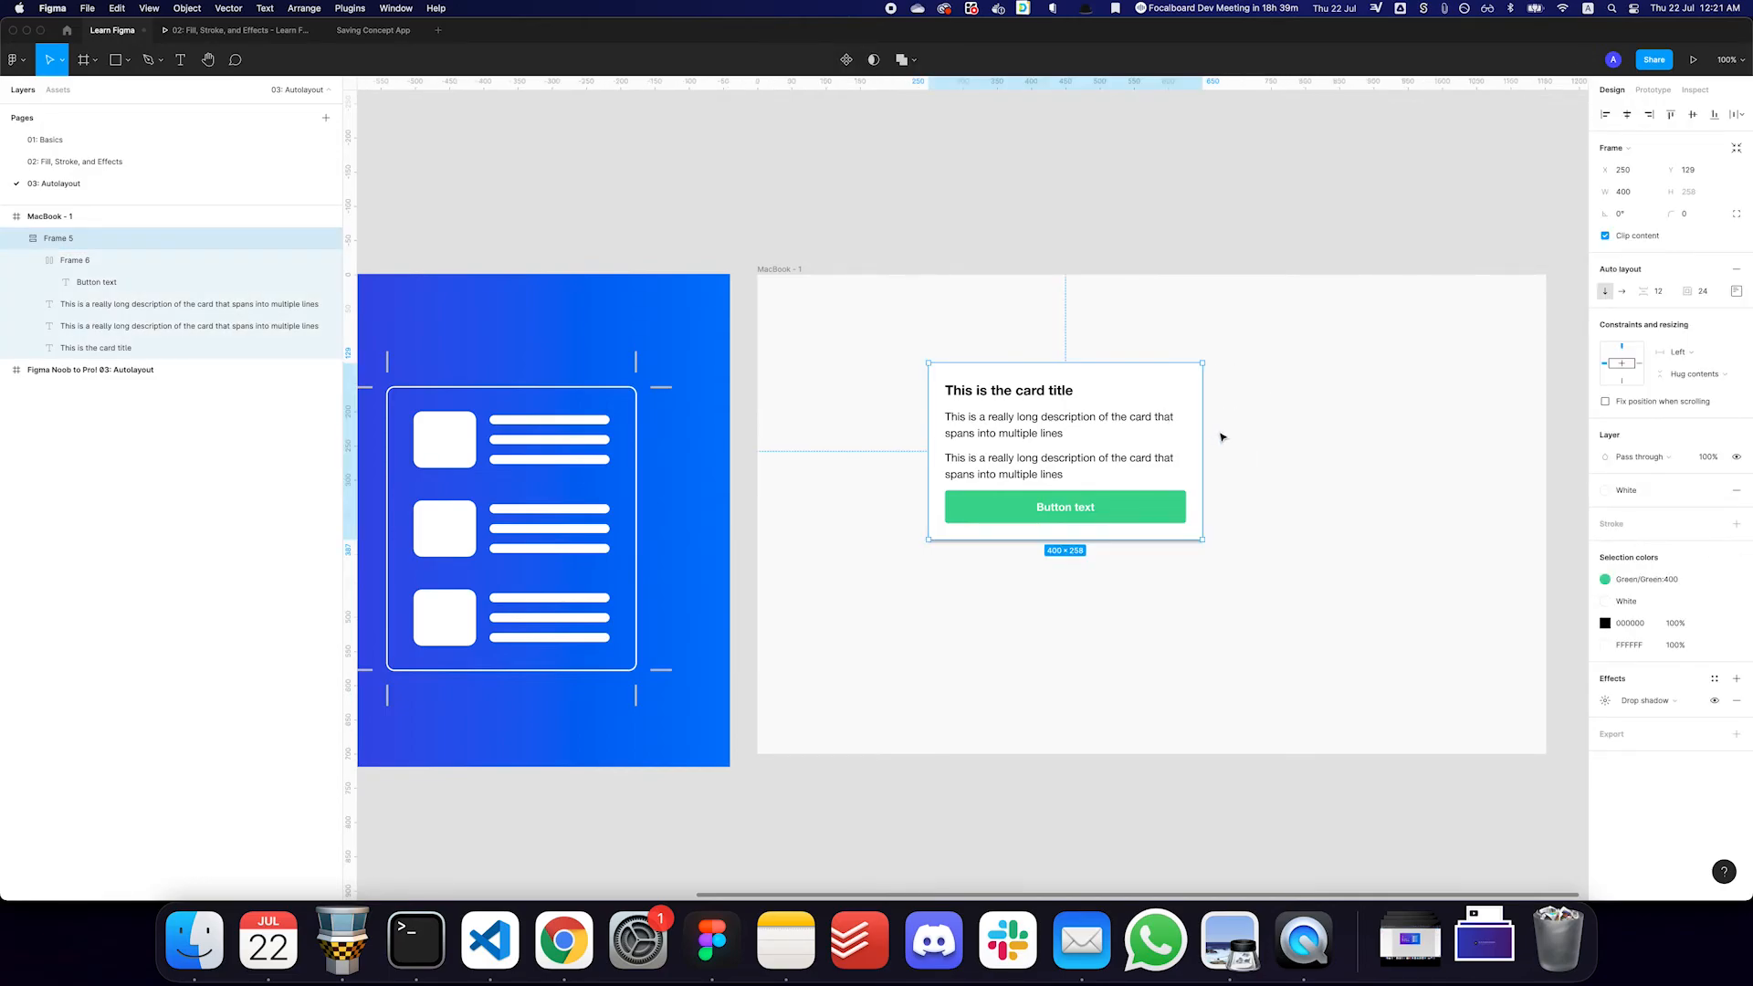
left_click_drag(1184, 444, 1160, 450)
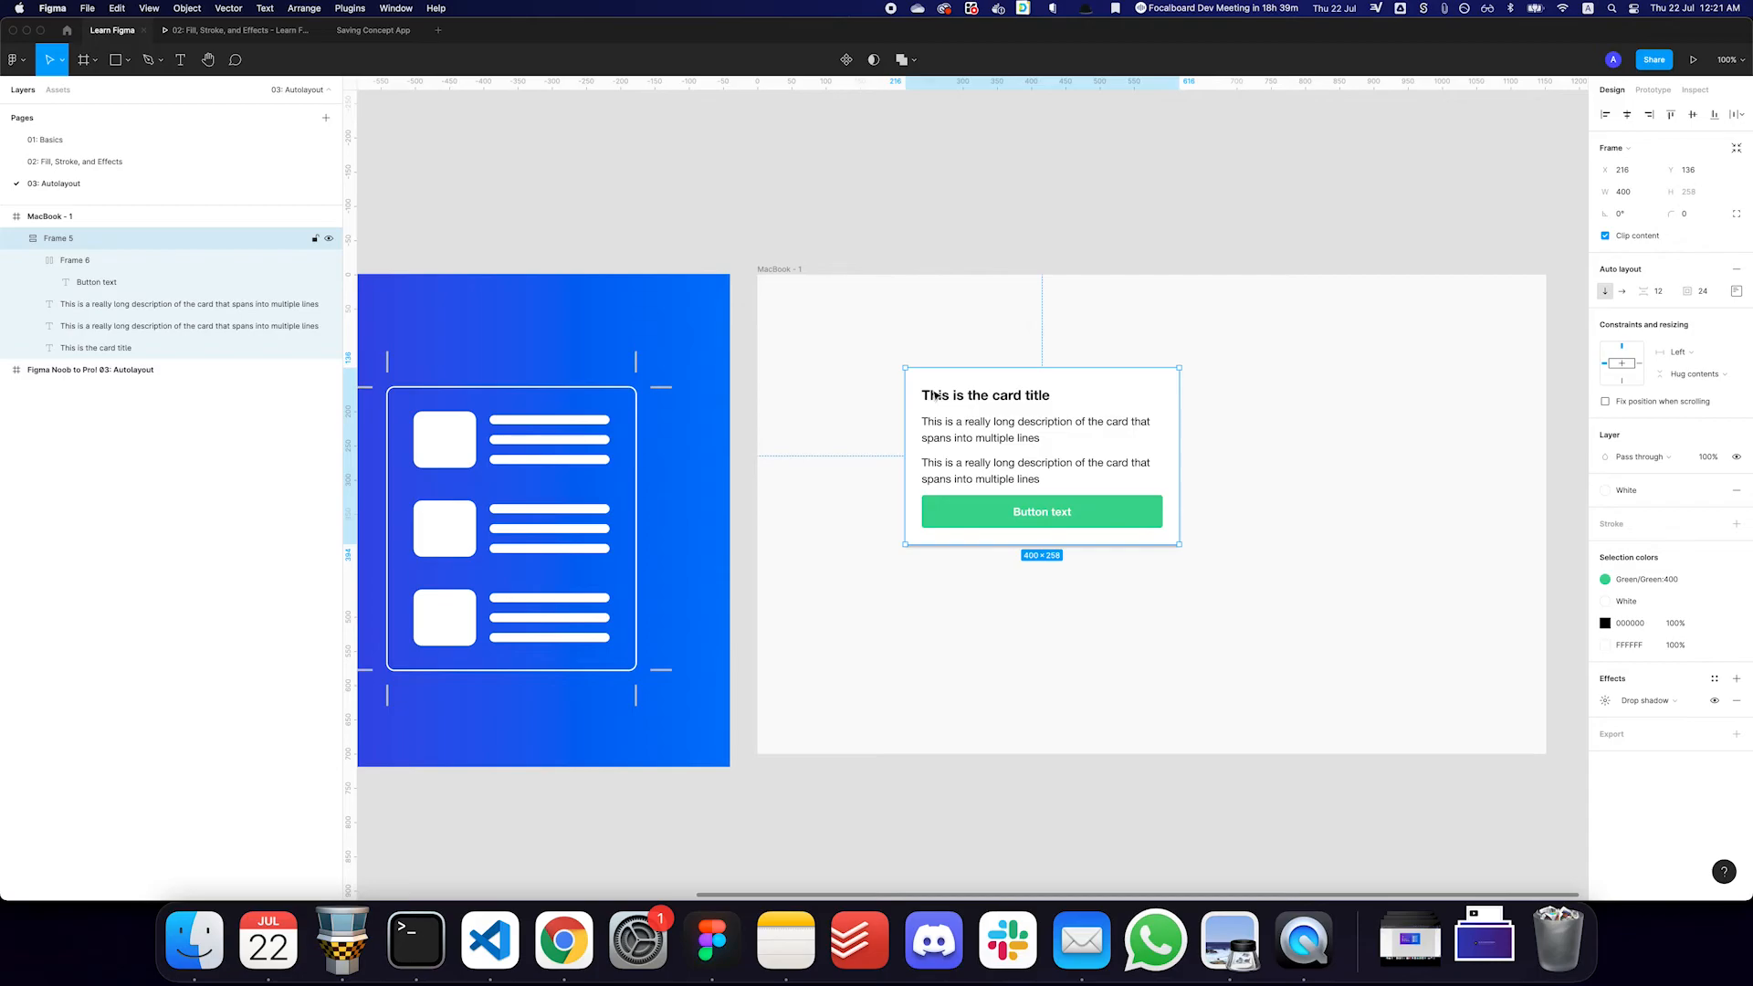
- Replace the card's contents with two identical circles of about 47 × 47
key("o")
left_click_drag(964, 411, 1000, 583)
key("super+d")
key("BackSpace")
- Switch the card's auto layout direction to horizontal and widen the card to about 577
left_click(1103, 462)
left_click_drag(1177, 466, 1269, 457)
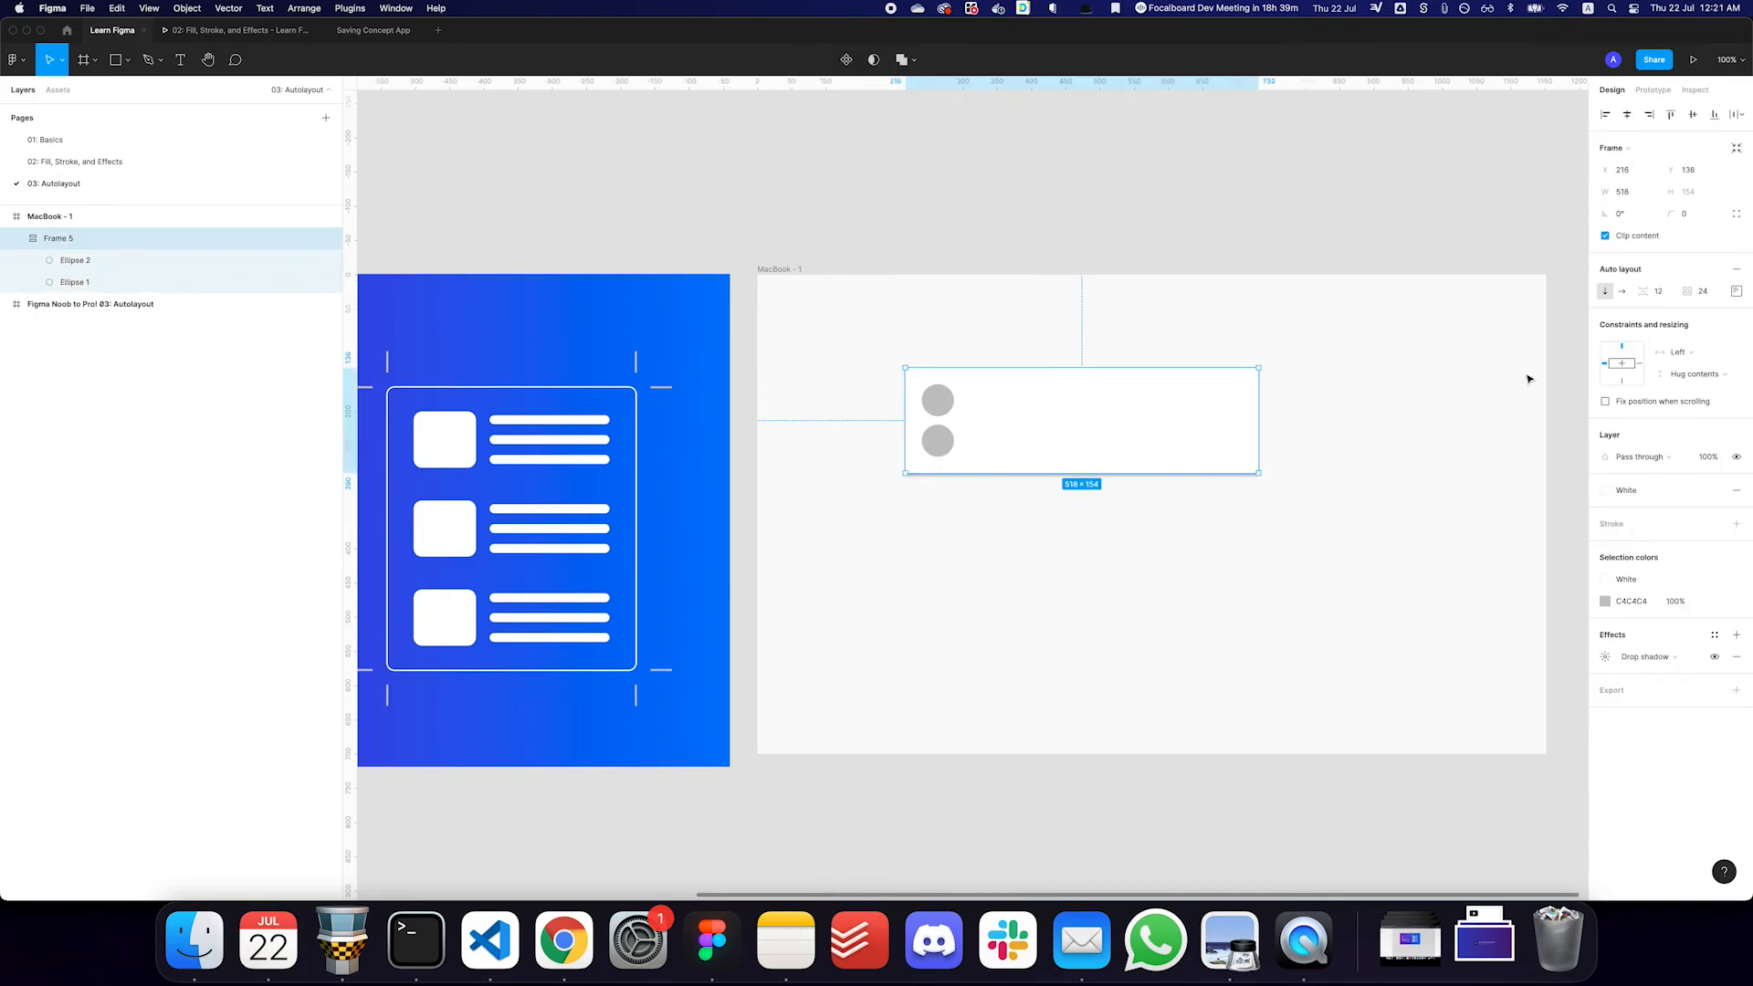
left_click(1621, 290)
left_click_drag(1011, 420, 1300, 420)
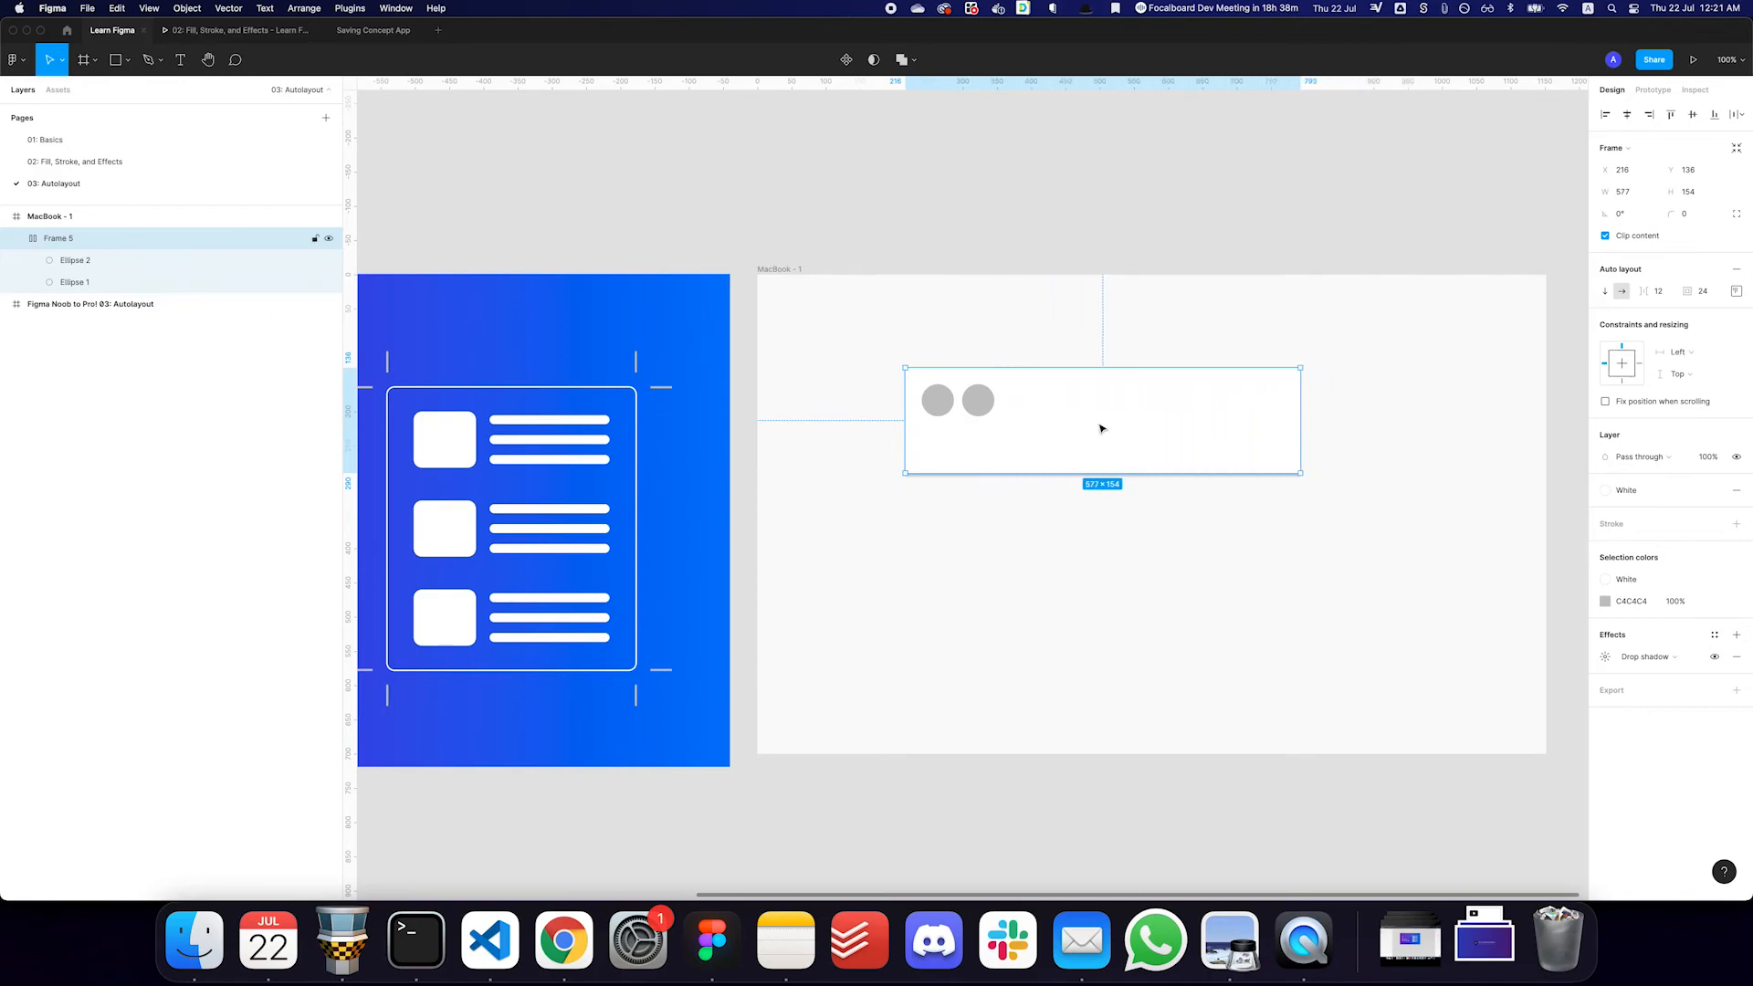
- Apply the Red:400 color style to the first circle and Green:300 to the second circle
left_click(937, 400)
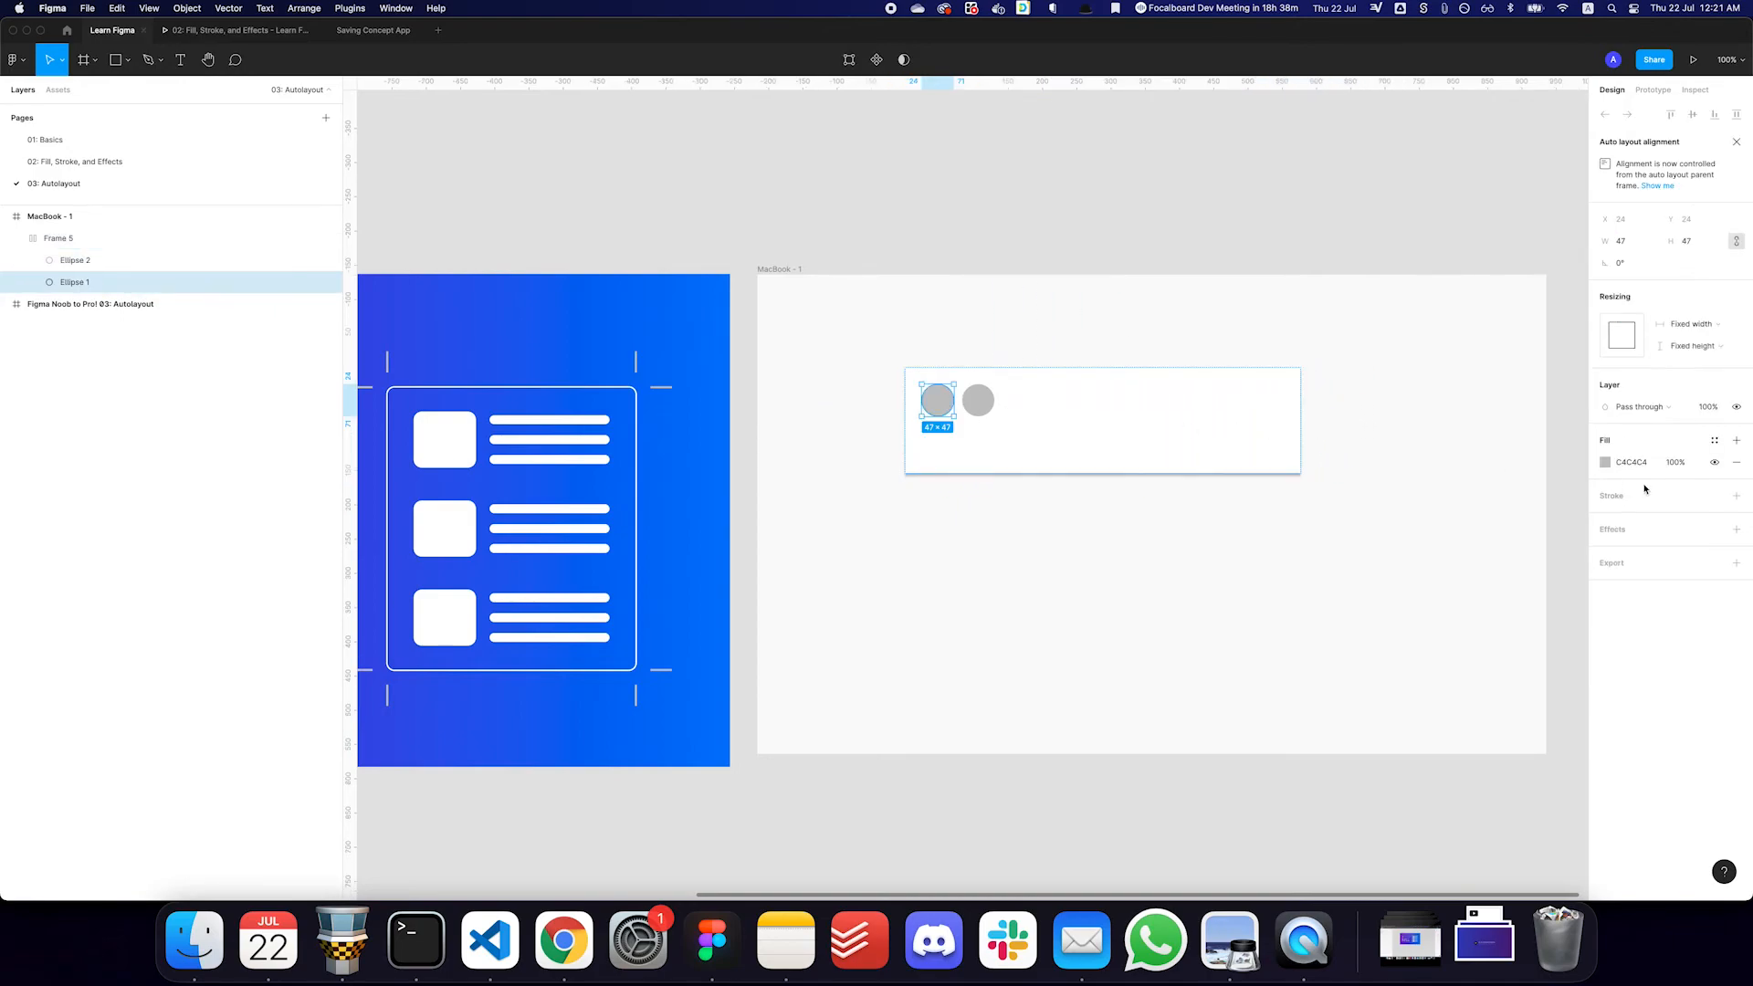
left_click(1715, 440)
left_click(1681, 638)
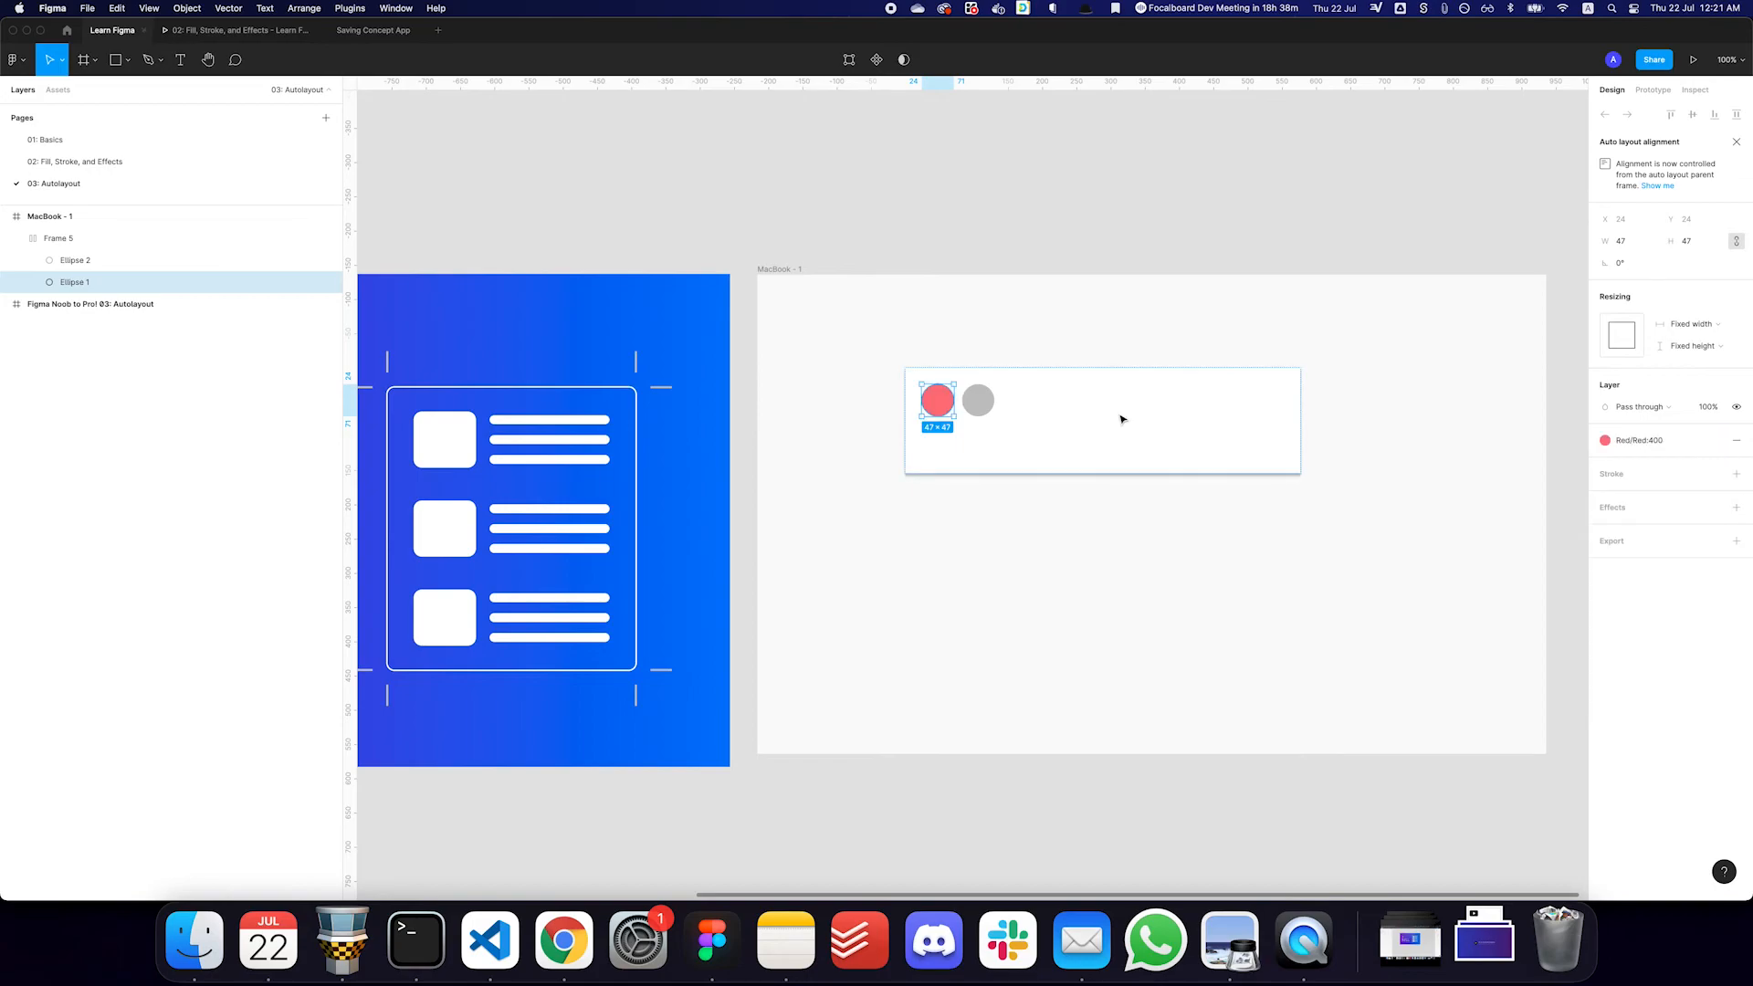
left_click(978, 400)
left_click(1714, 440)
type("green")
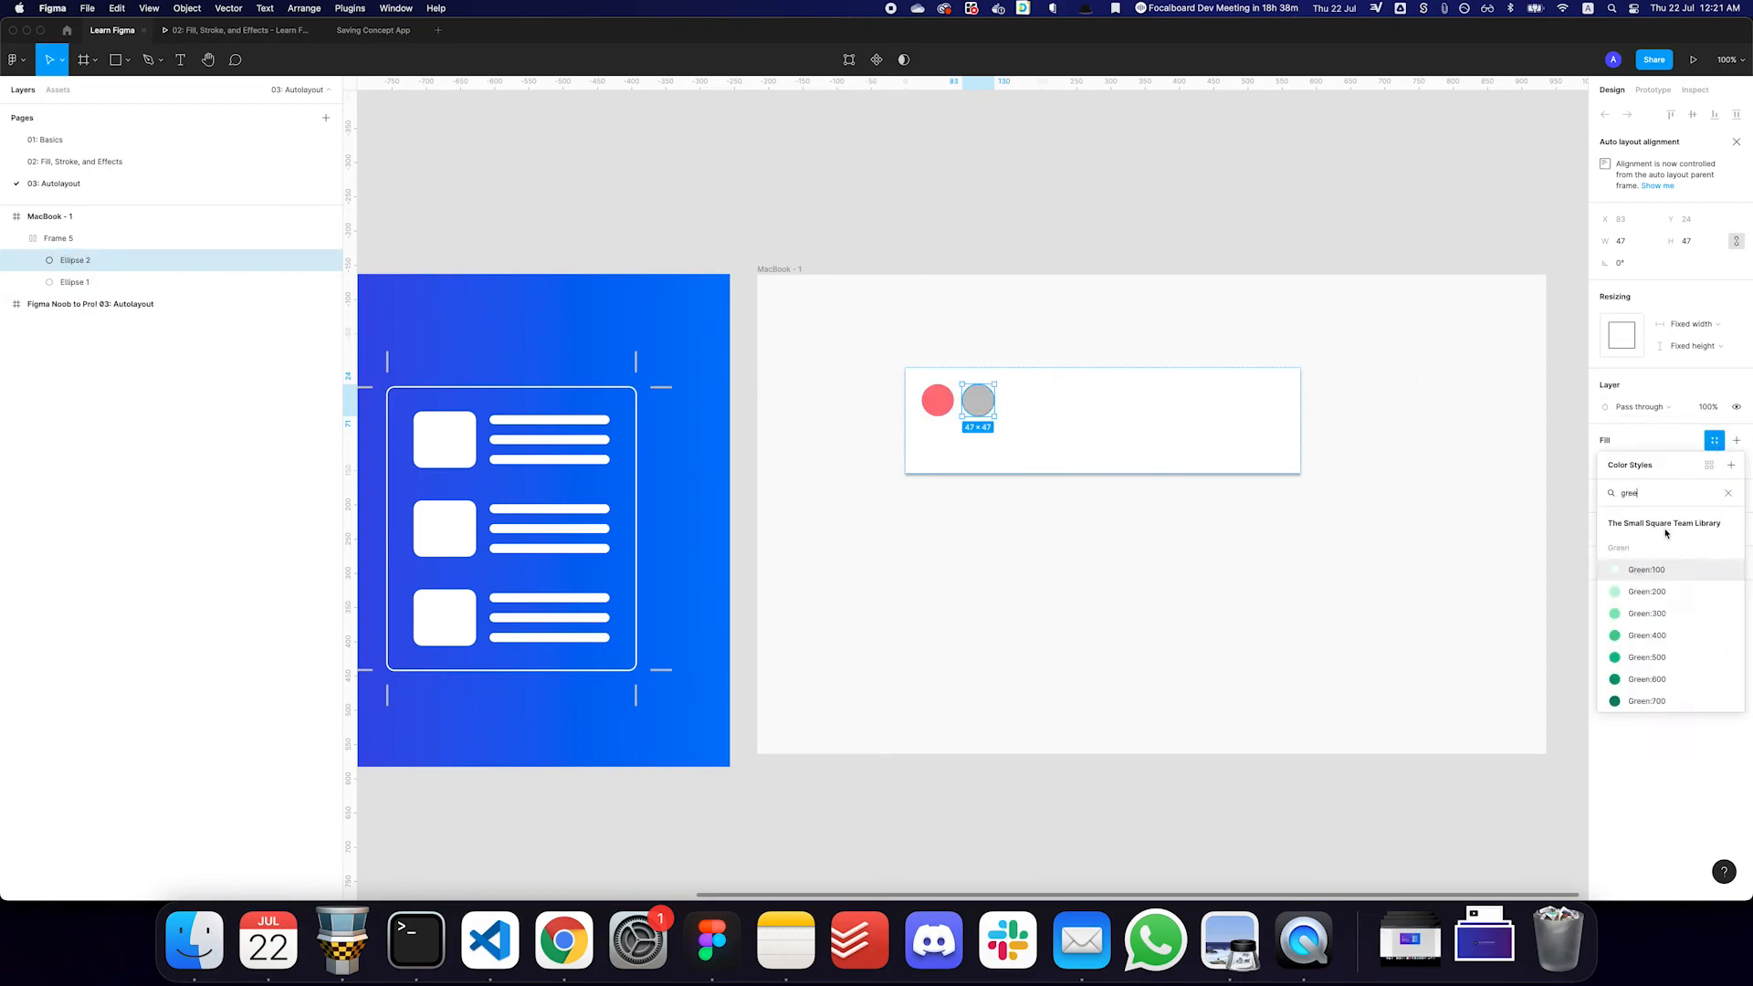
left_click(1647, 613)
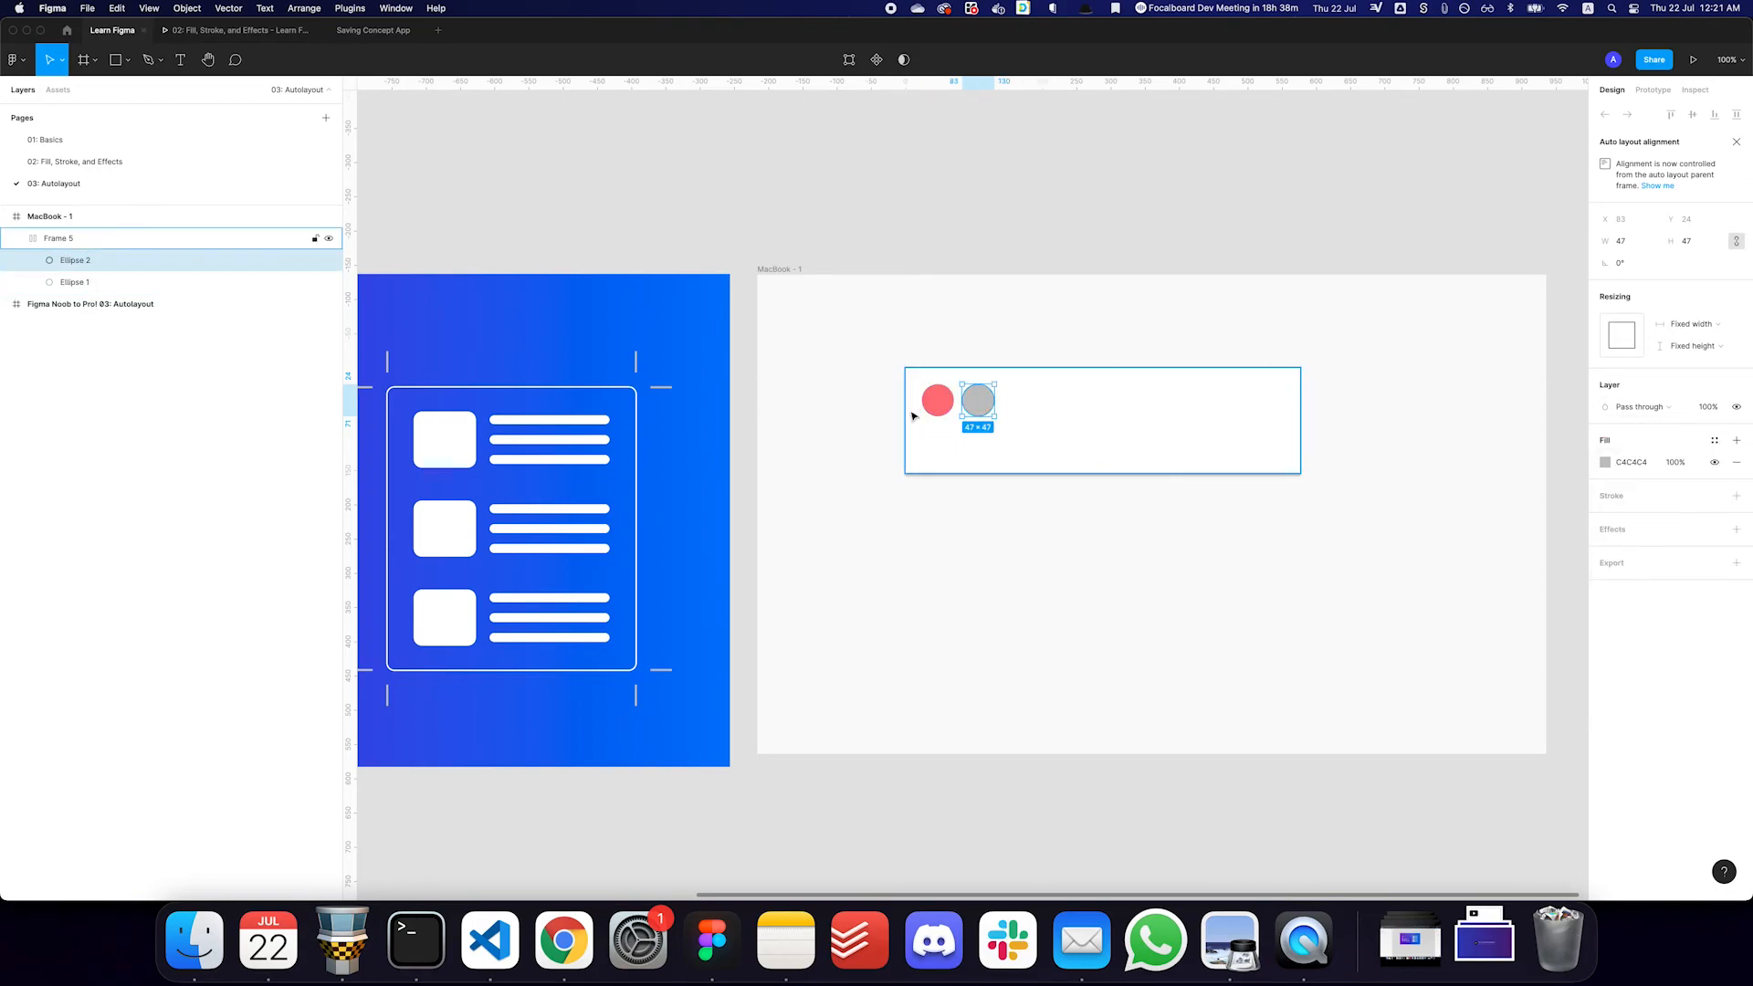
- Change the card's auto layout spacing mode from Packed to Space between
left_click(1233, 413)
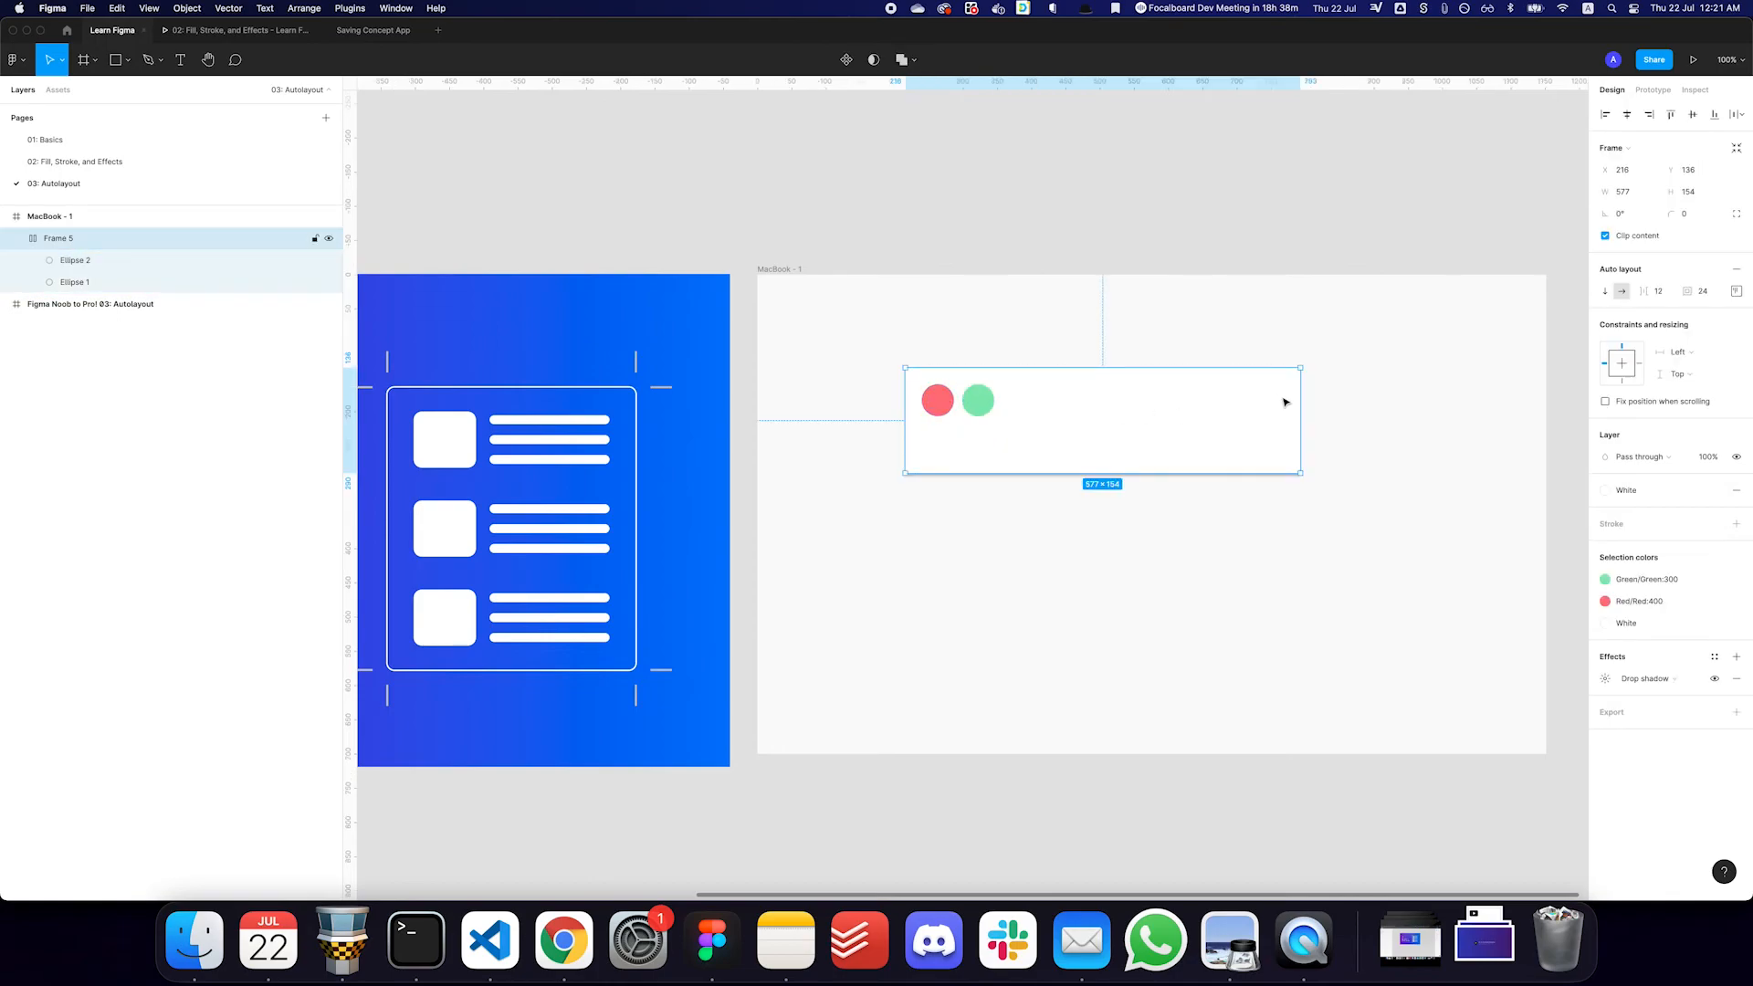
left_click(1737, 292)
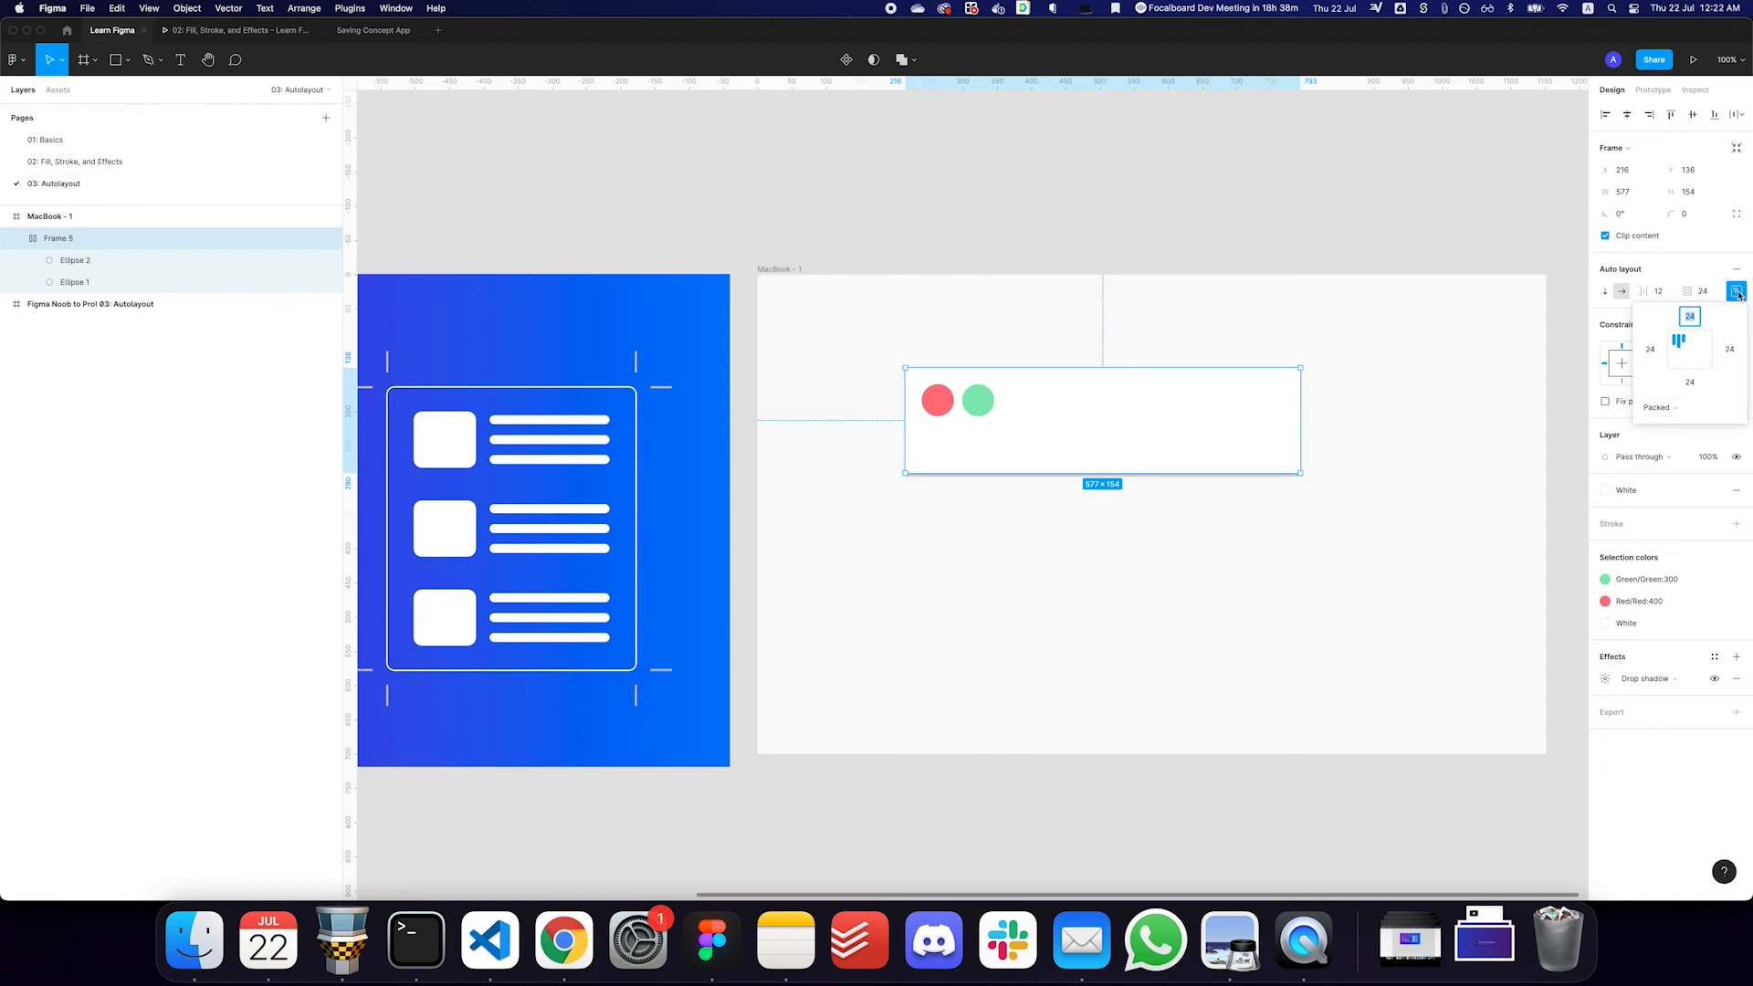
left_click(1674, 409)
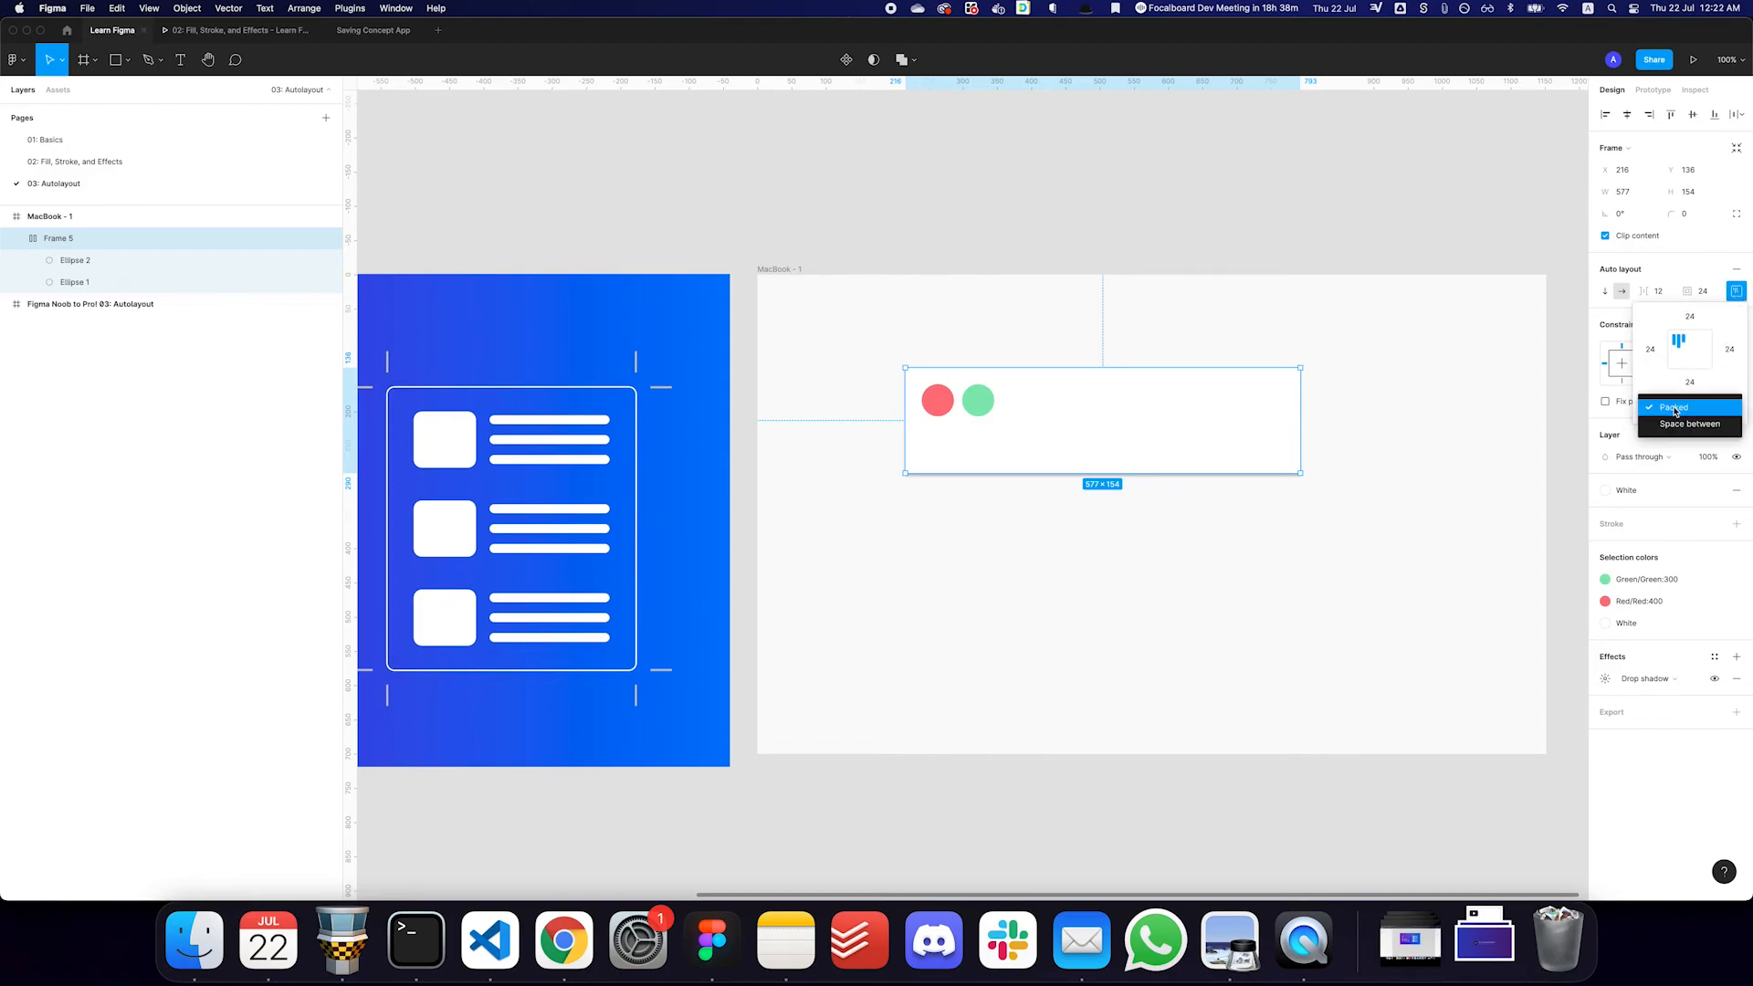
left_click(1695, 409)
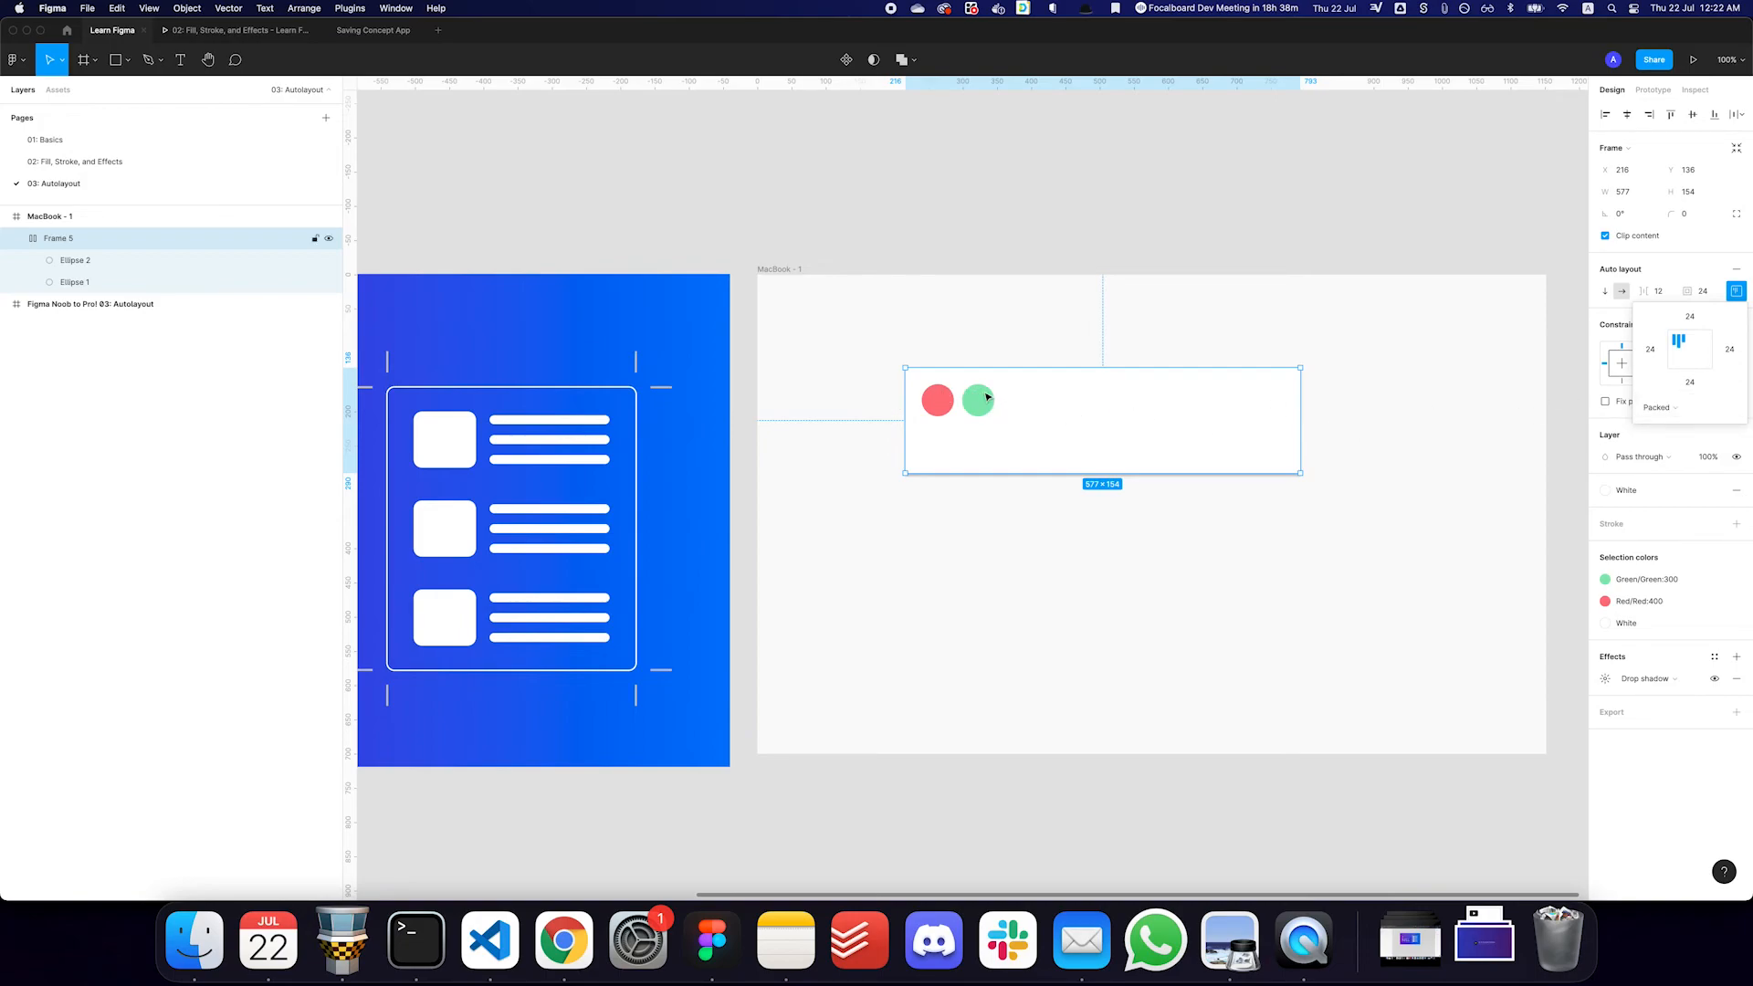
left_click(1696, 409)
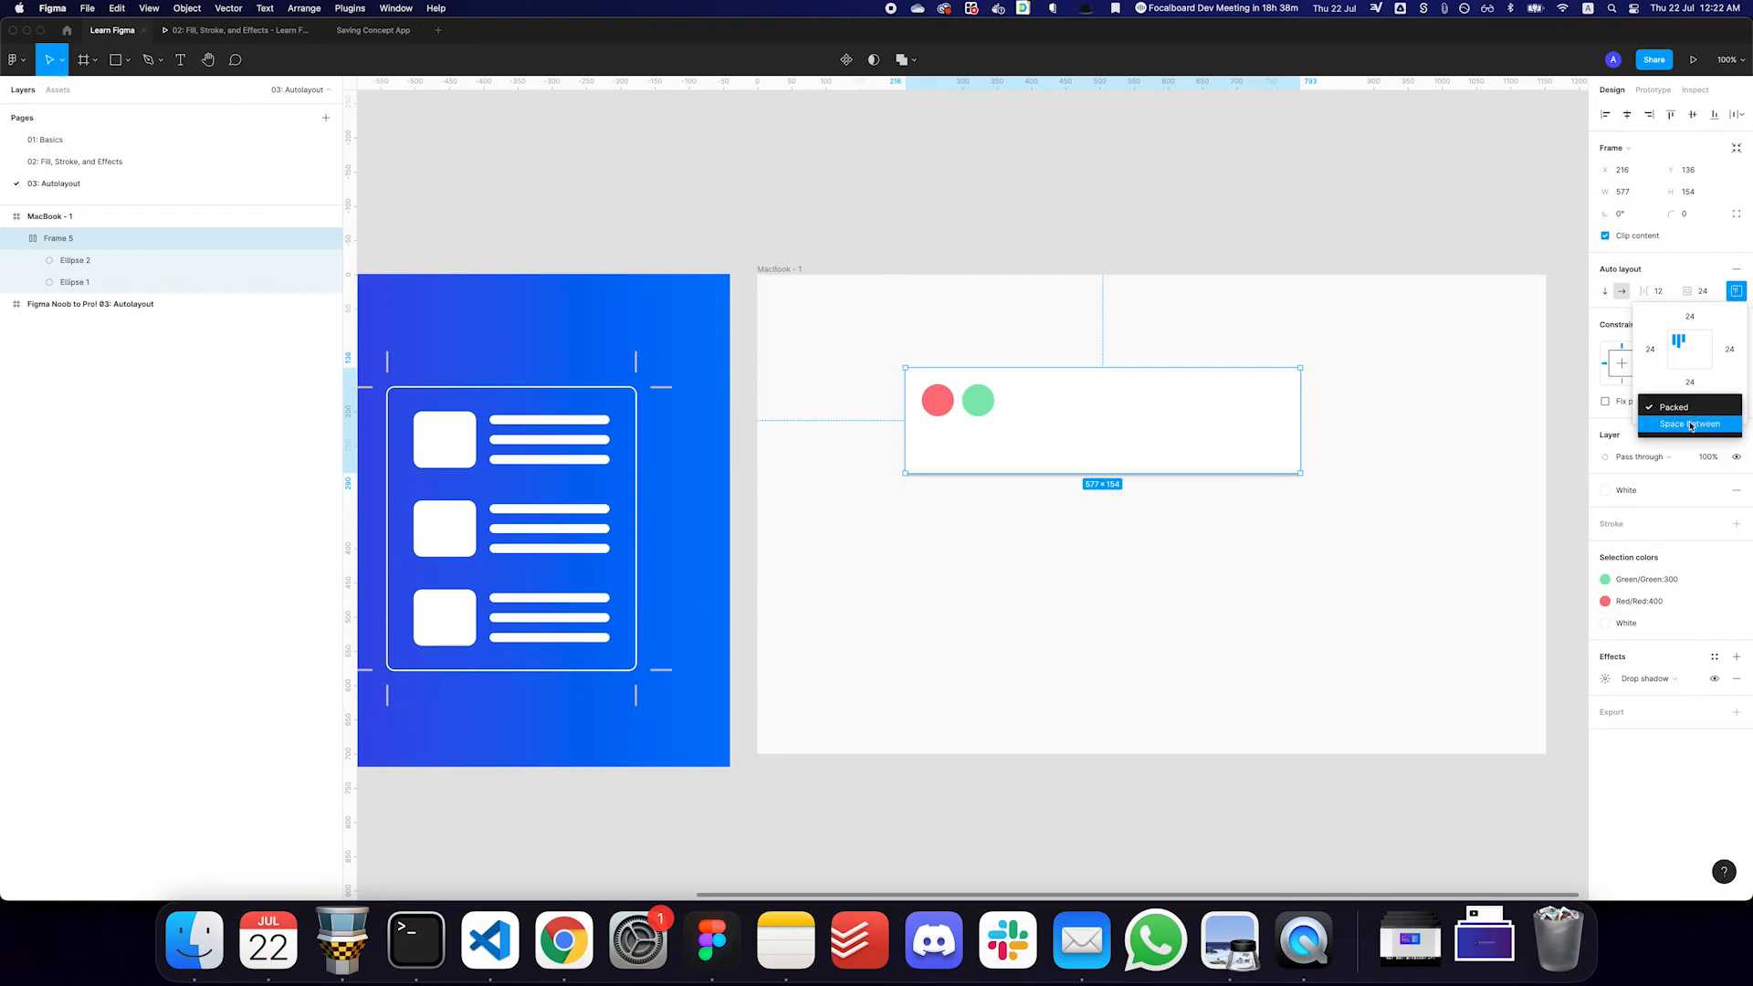
left_click(1691, 425)
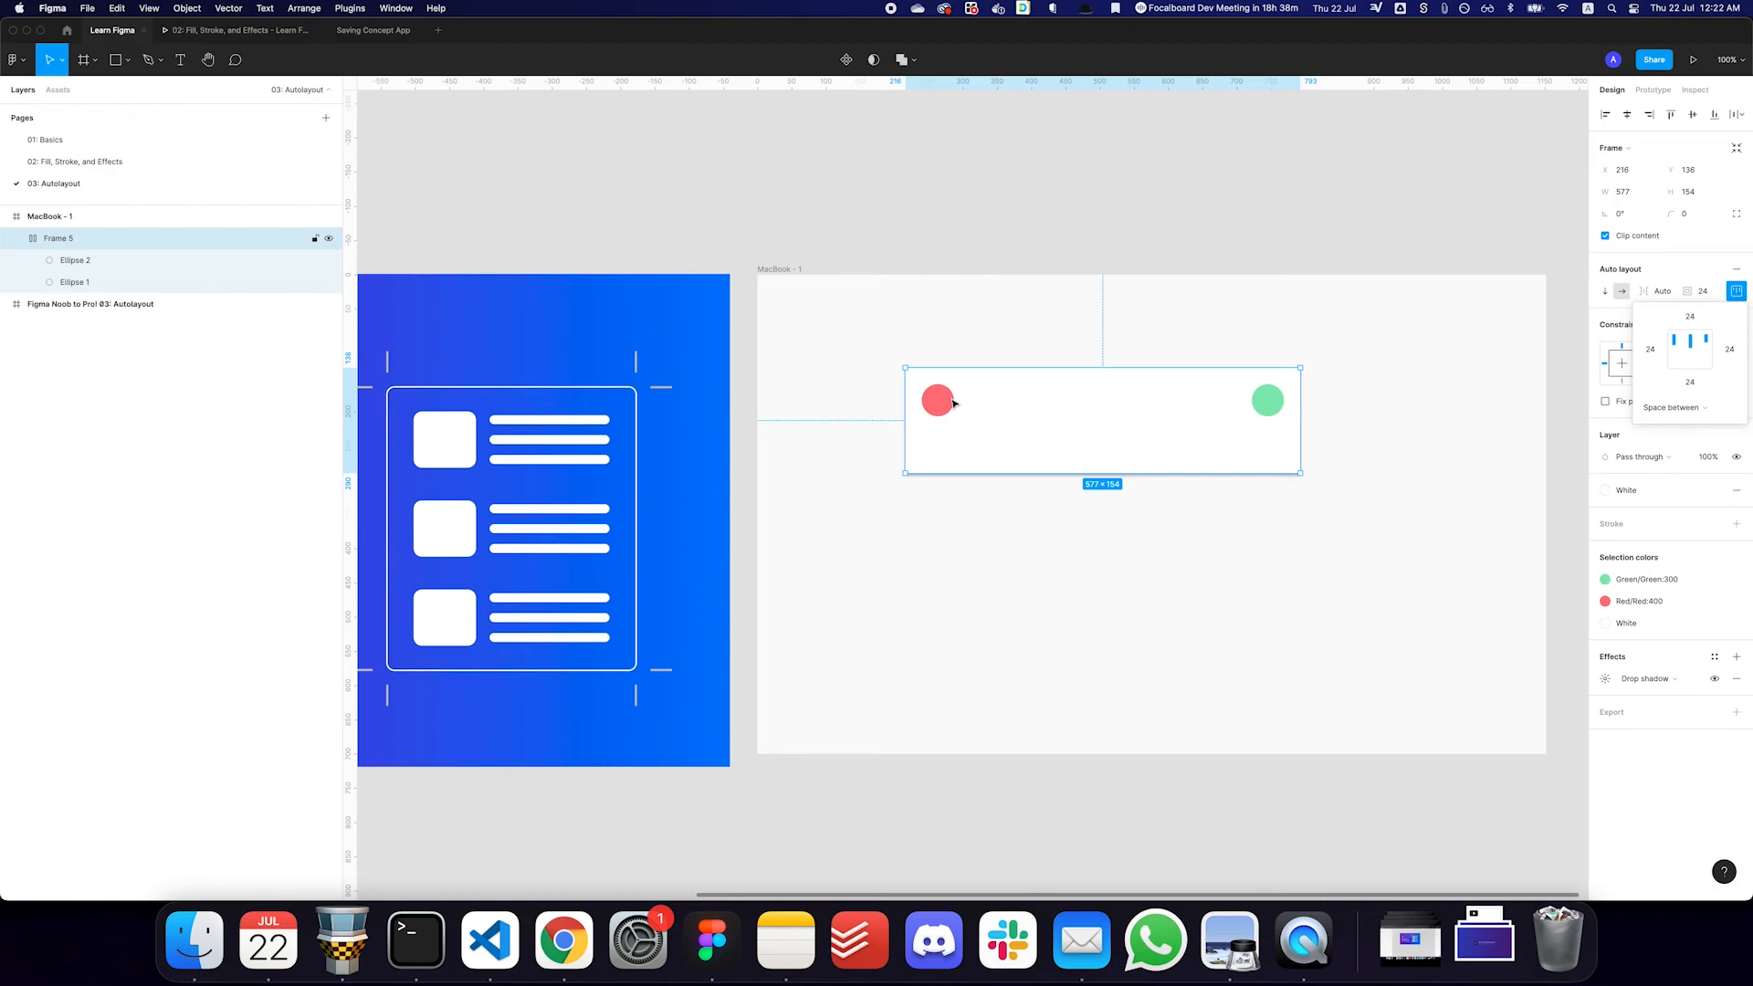
left_click(1637, 274)
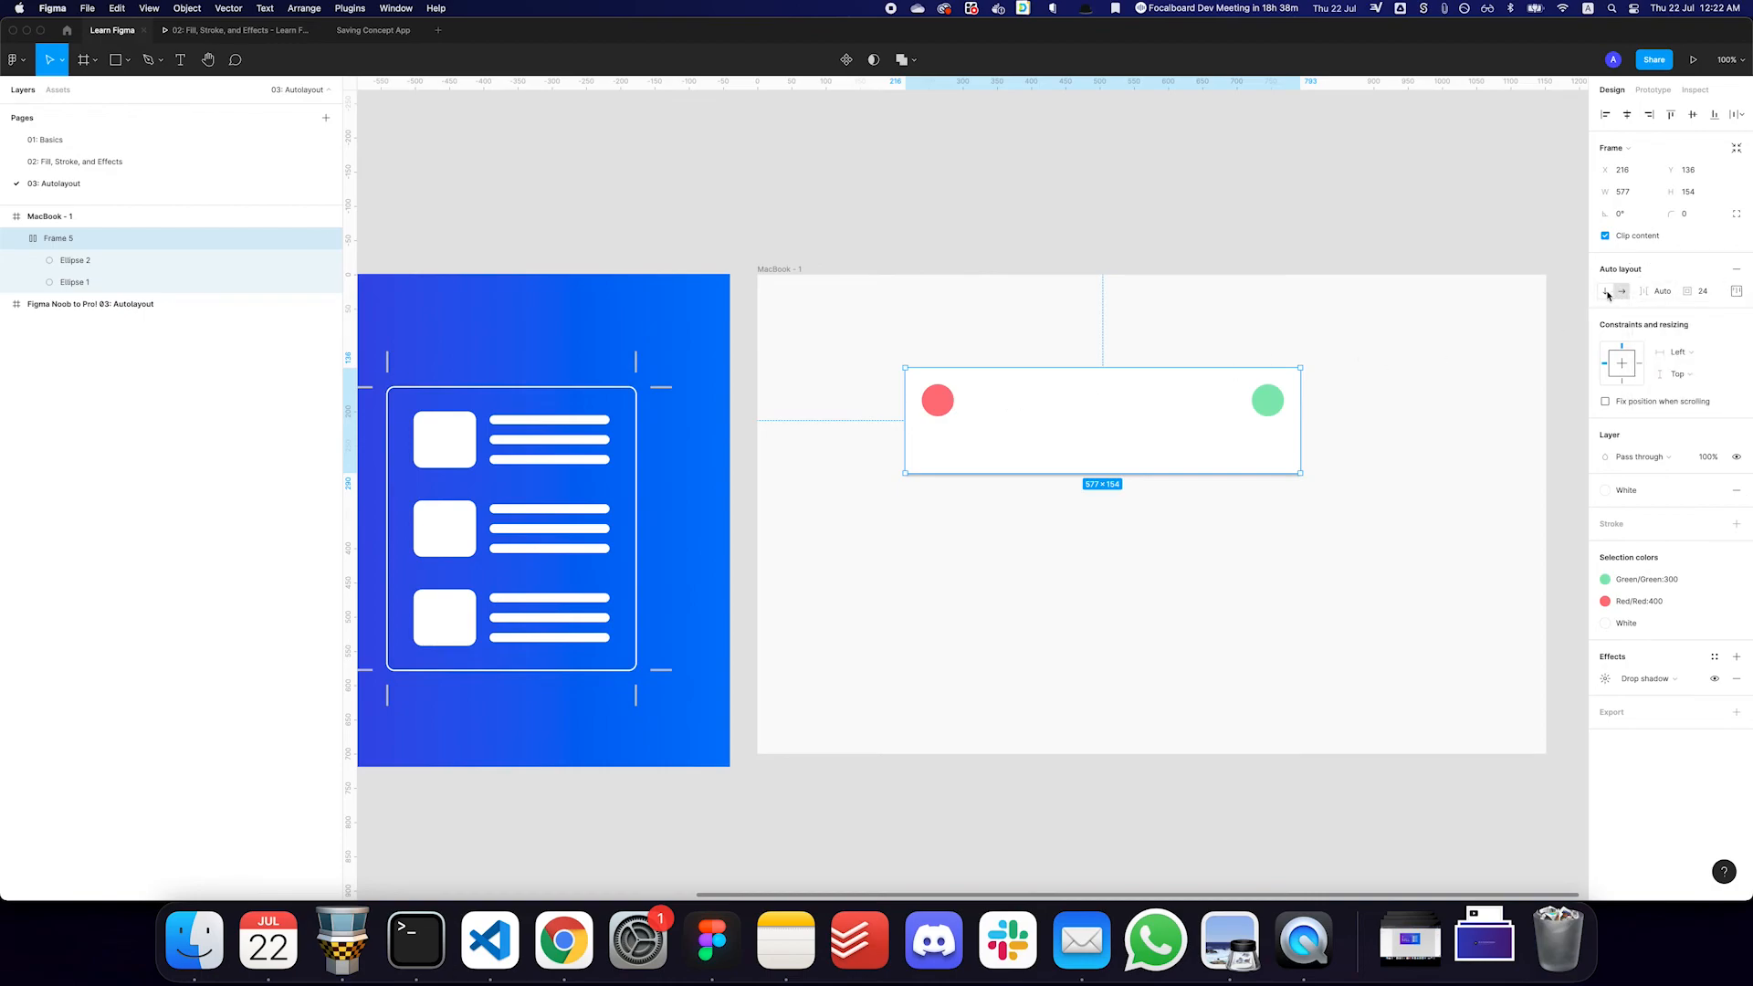
- Switch the card's auto layout direction to vertical and increase the card's height to about 426
left_click(1606, 292)
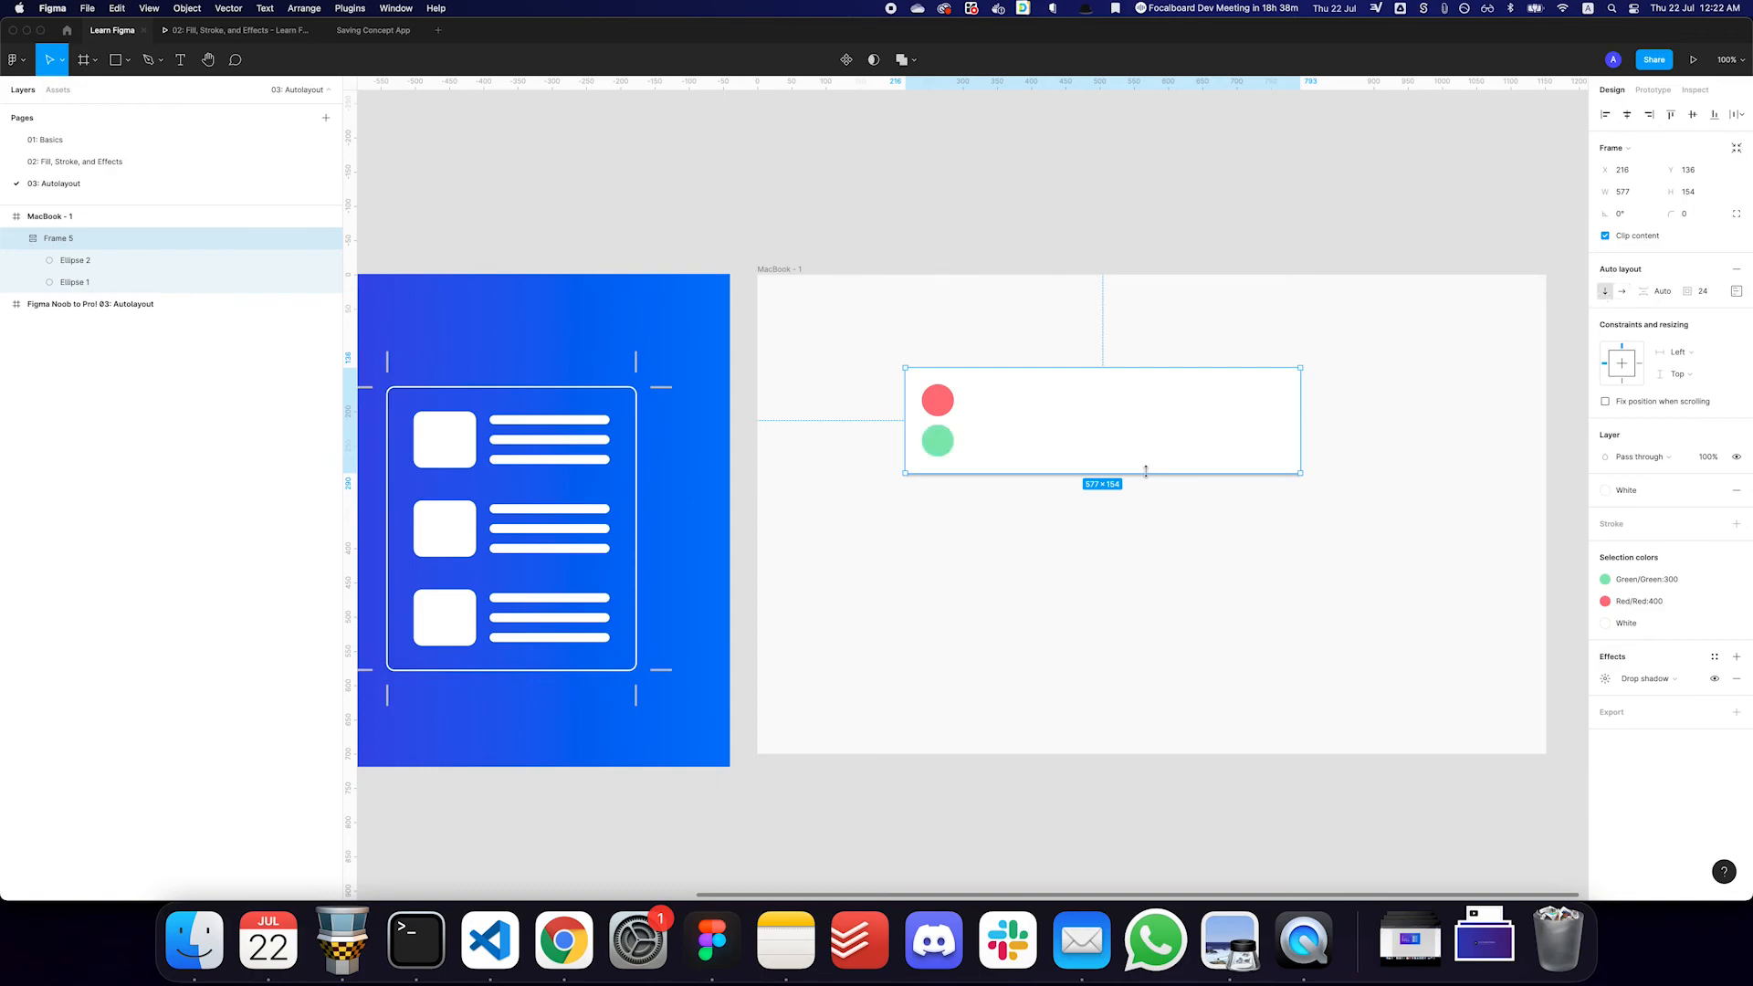
left_click_drag(1114, 474, 1114, 660)
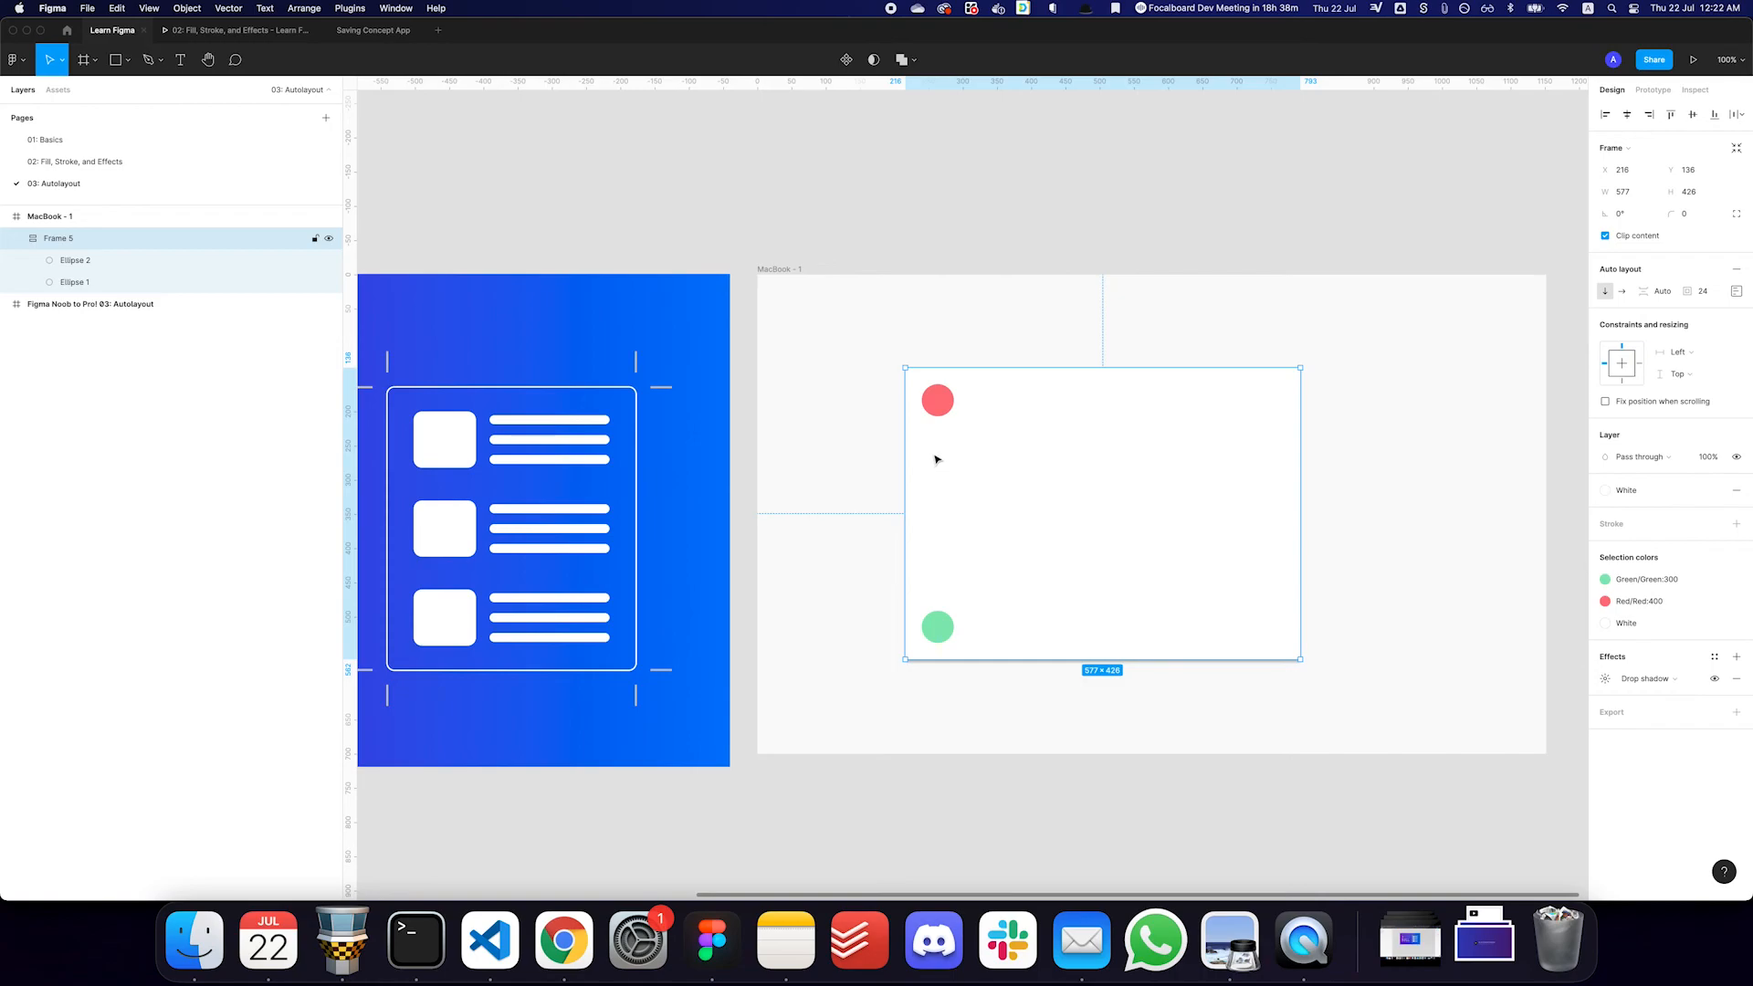
- Set the card's auto layout spacing between items to 24
left_click(1736, 292)
left_click(1735, 292)
left_click(1676, 294)
type("24")
key("Return")
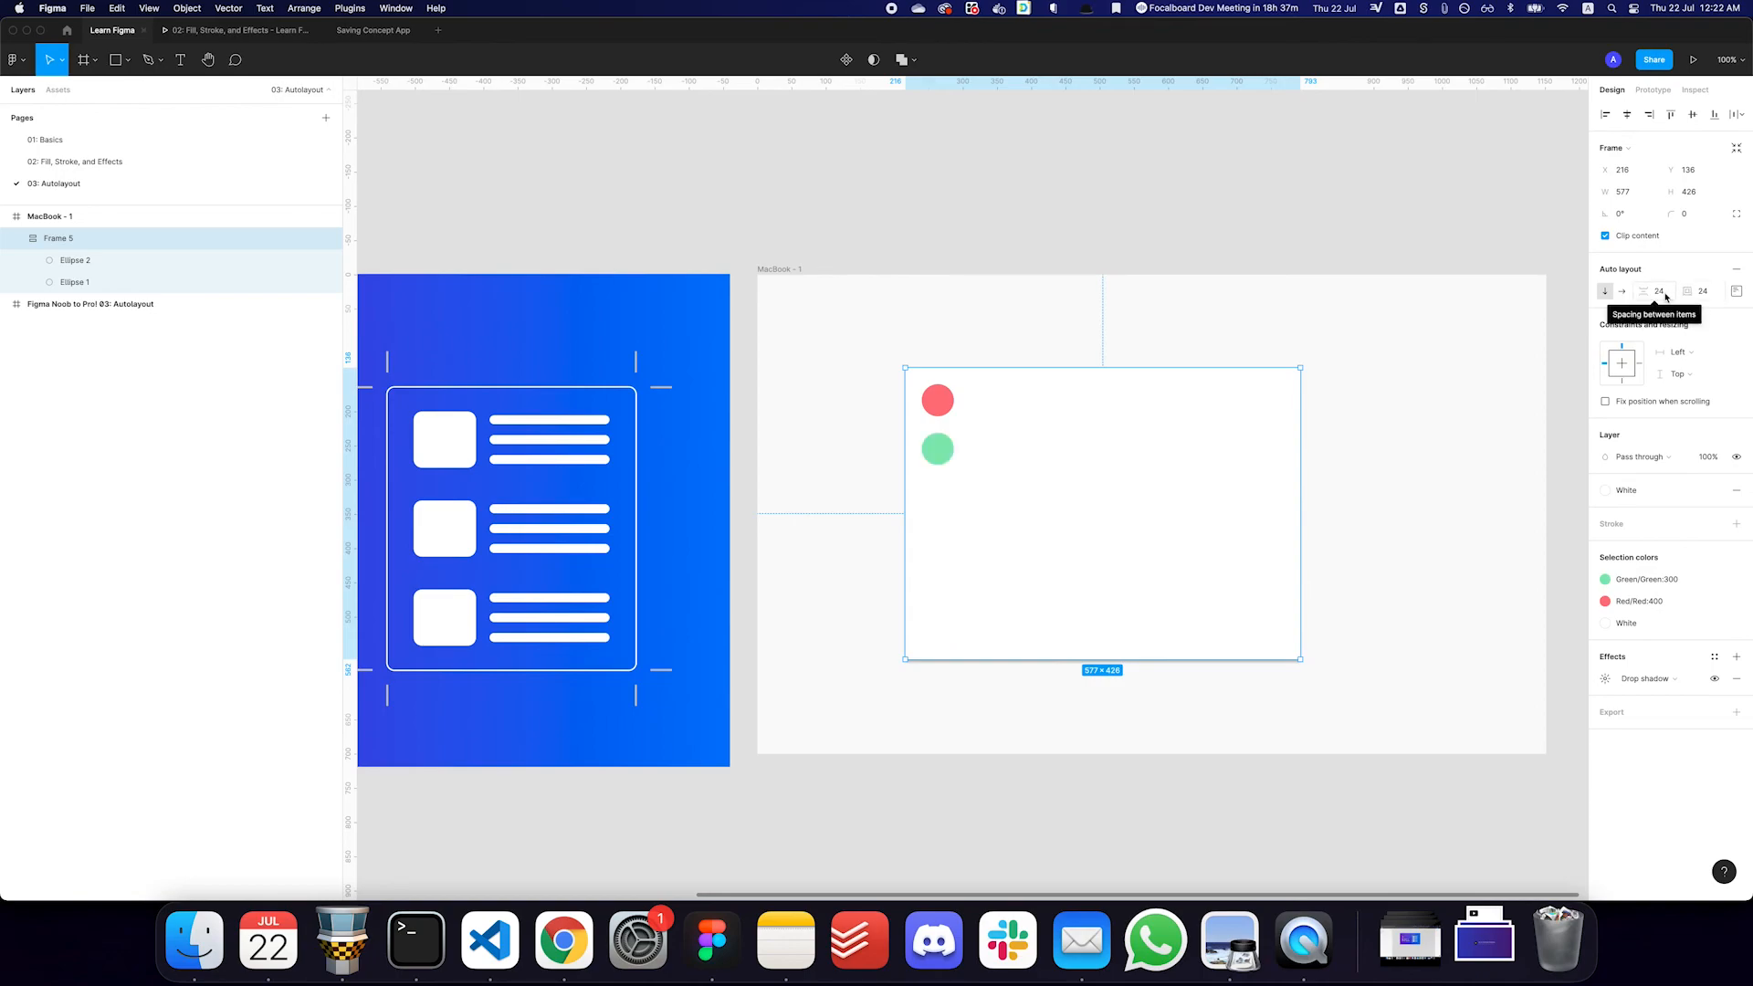
- Check the card's spacing mode options, Packed and Space between, in the alignment and padding settings
left_click(1736, 292)
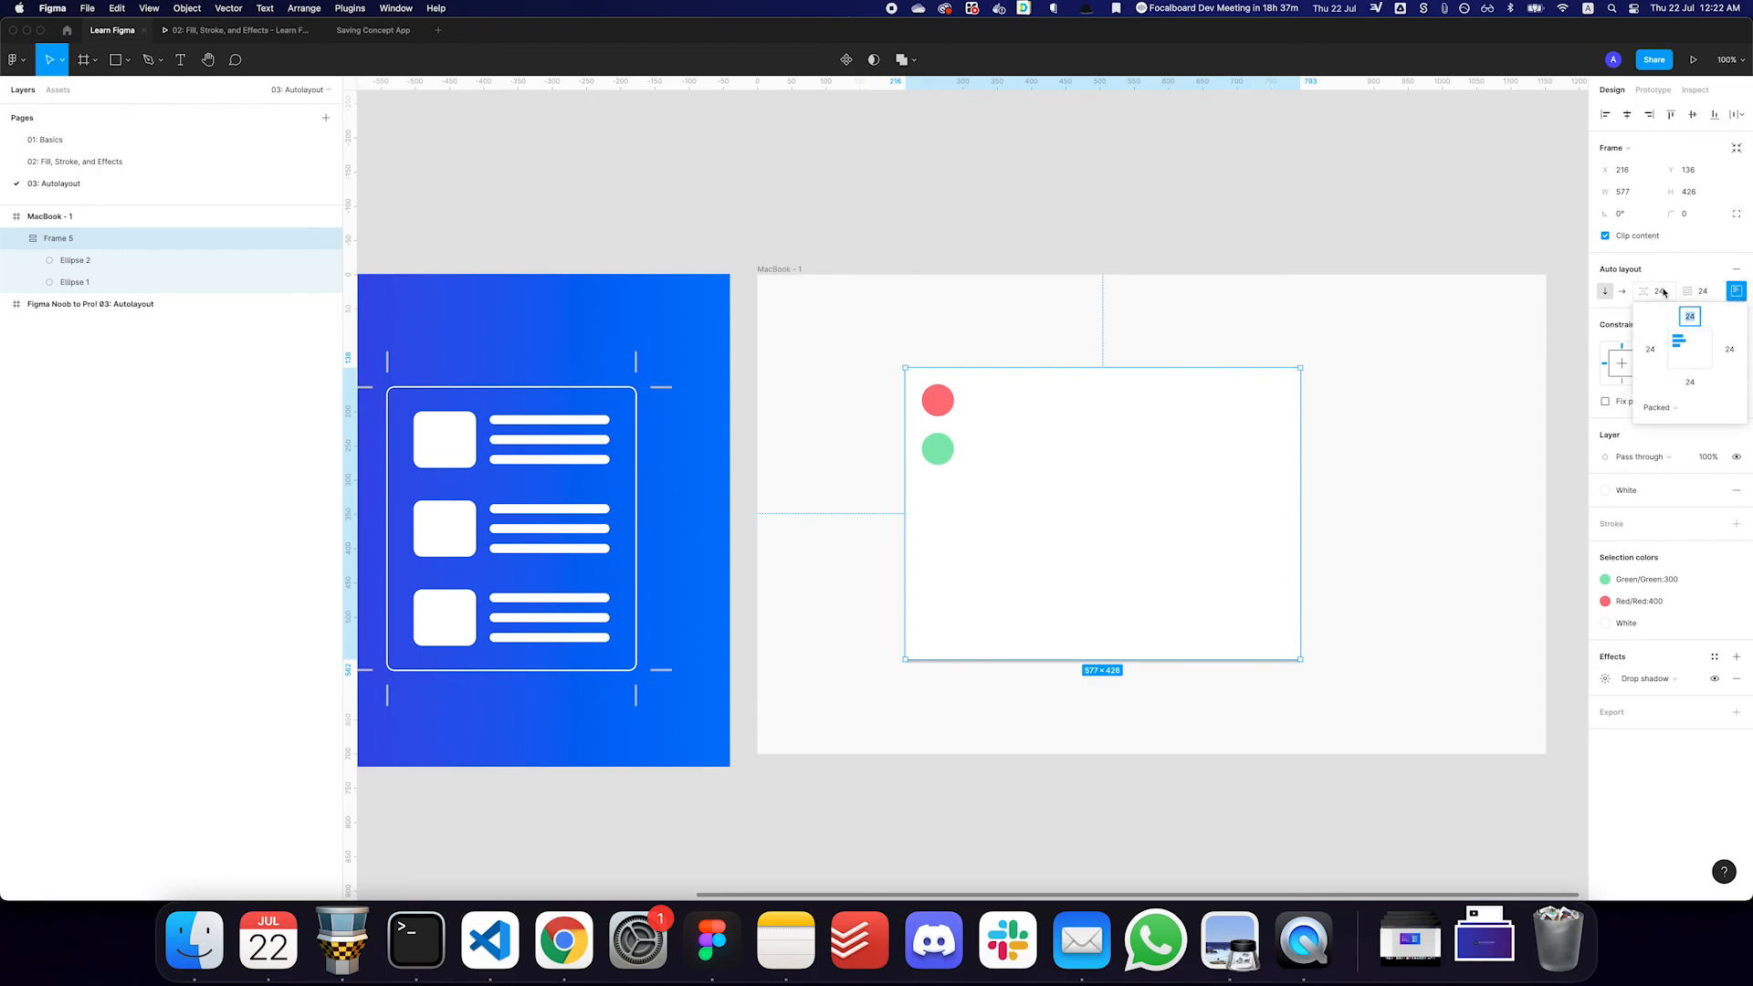
left_click(1665, 408)
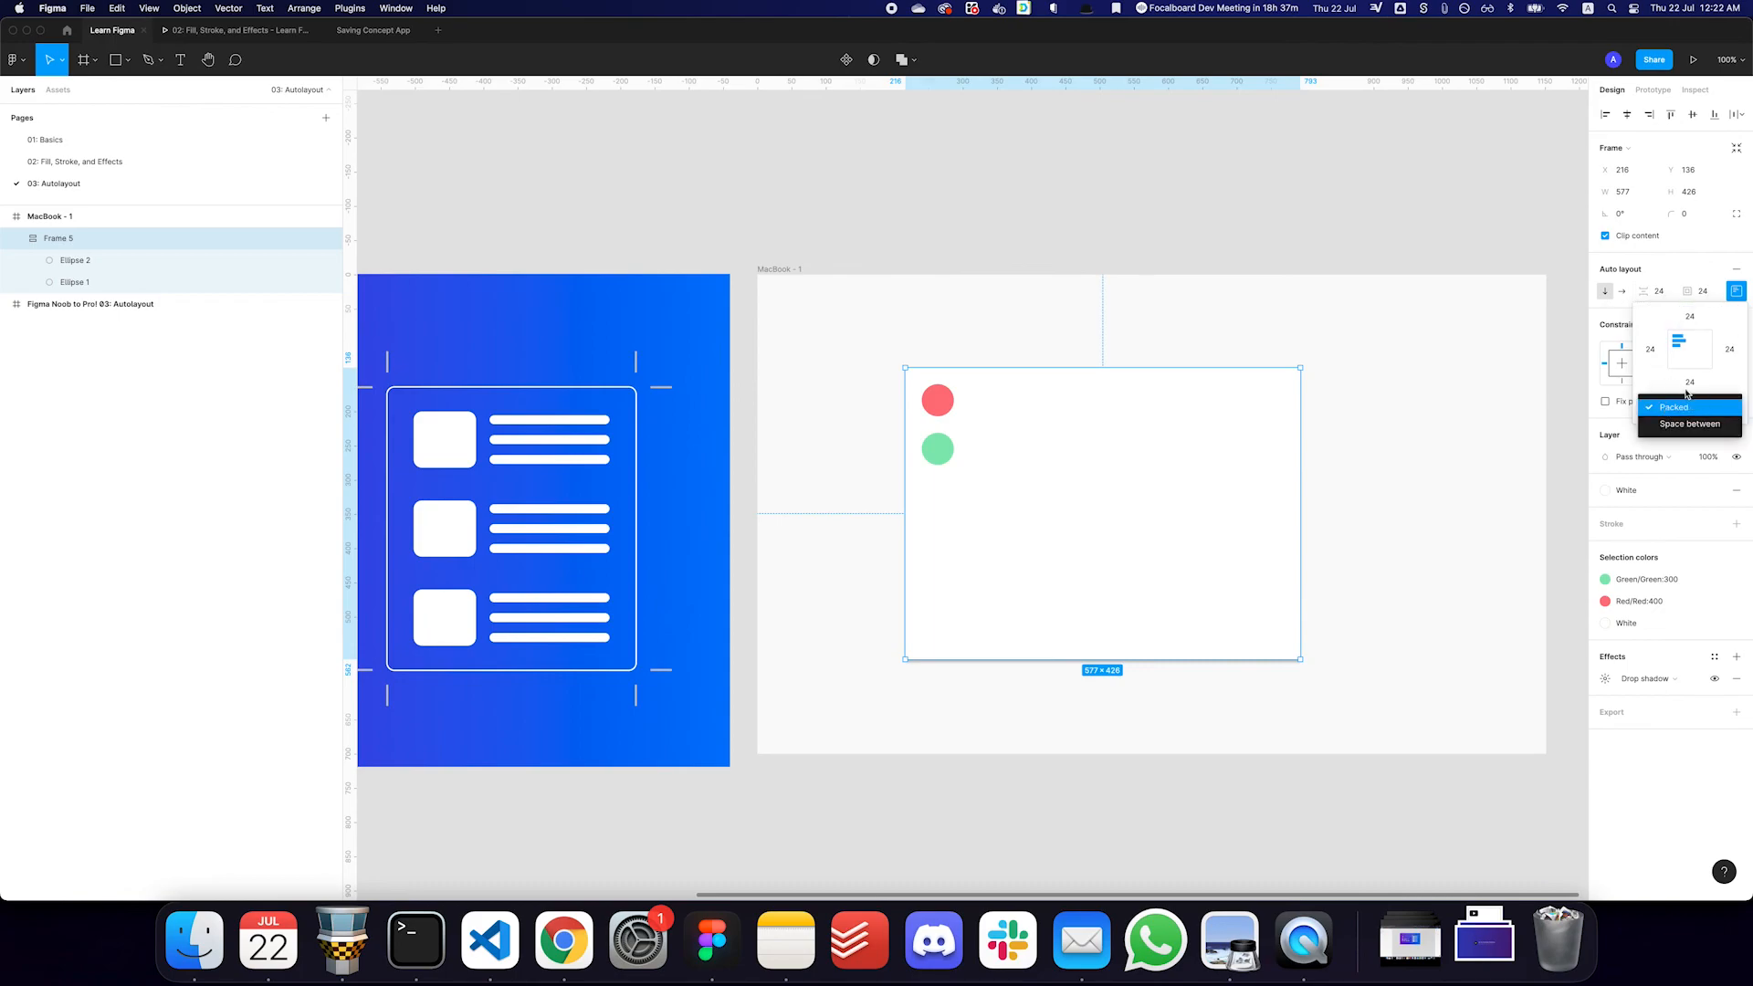
left_click(1674, 285)
left_click(1671, 409)
left_click(1655, 268)
left_click(1685, 268)
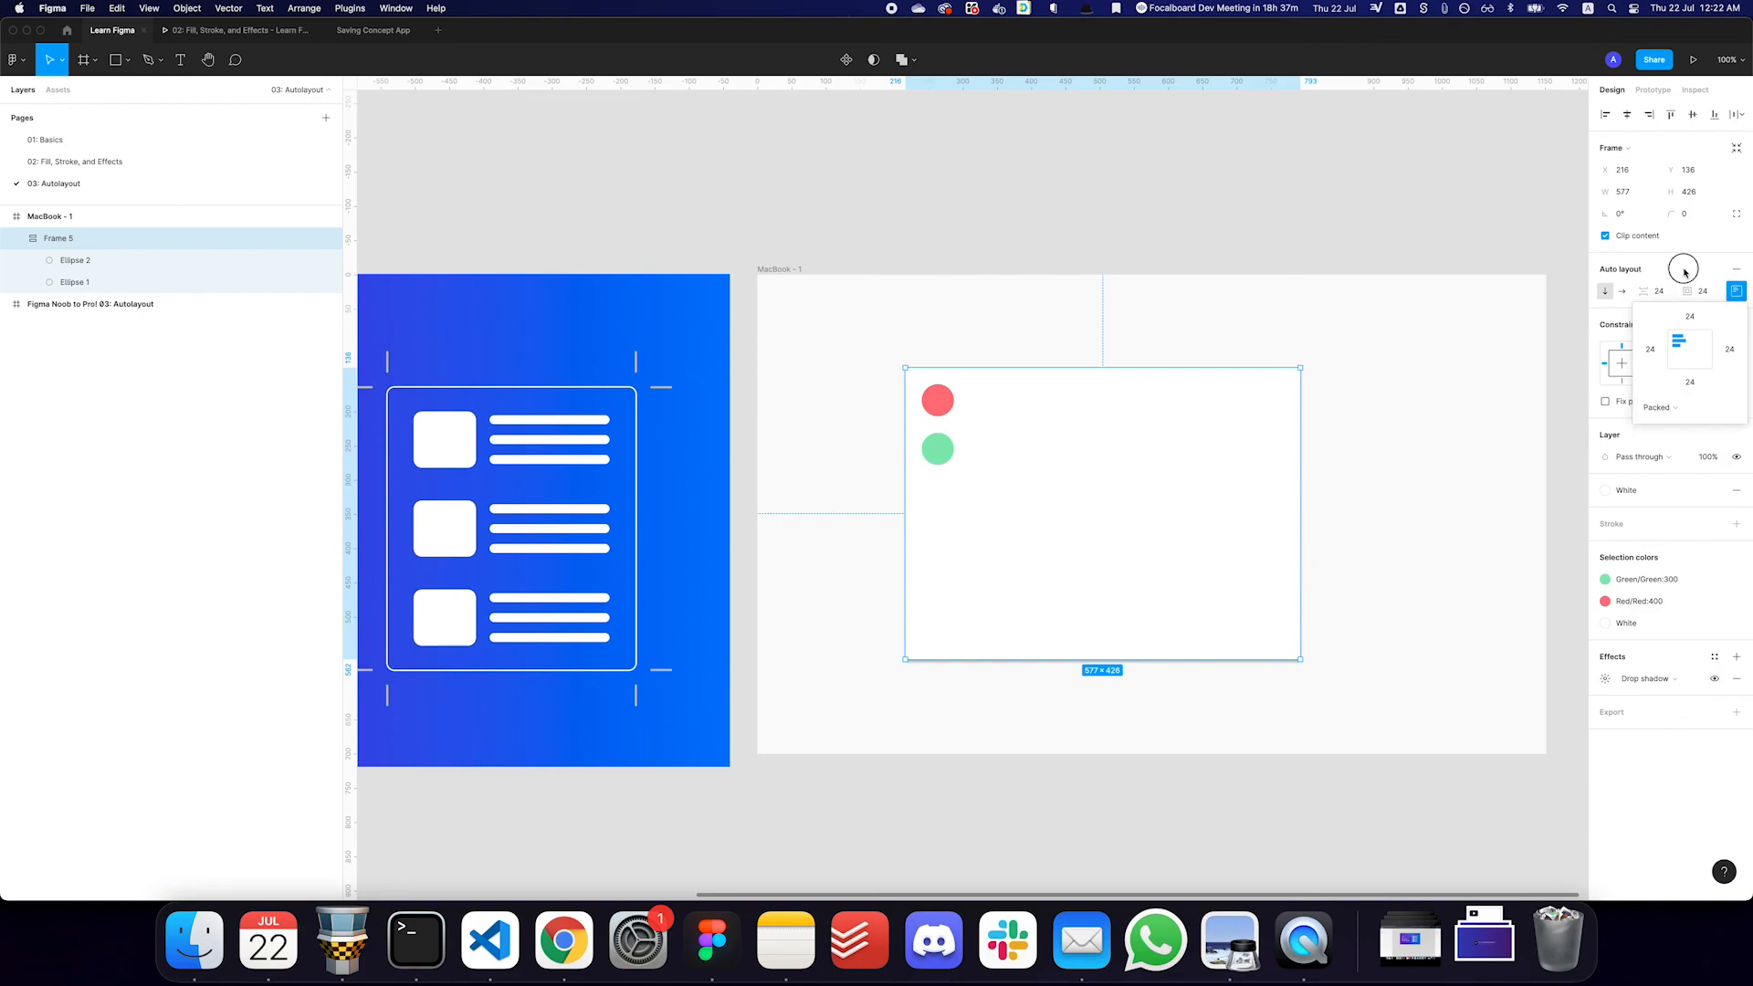
- Set the card's spacing between items to Auto, check its spacing mode, and reselect the card
left_click(1668, 294)
type("auto")
key("Return")
left_click(1736, 291)
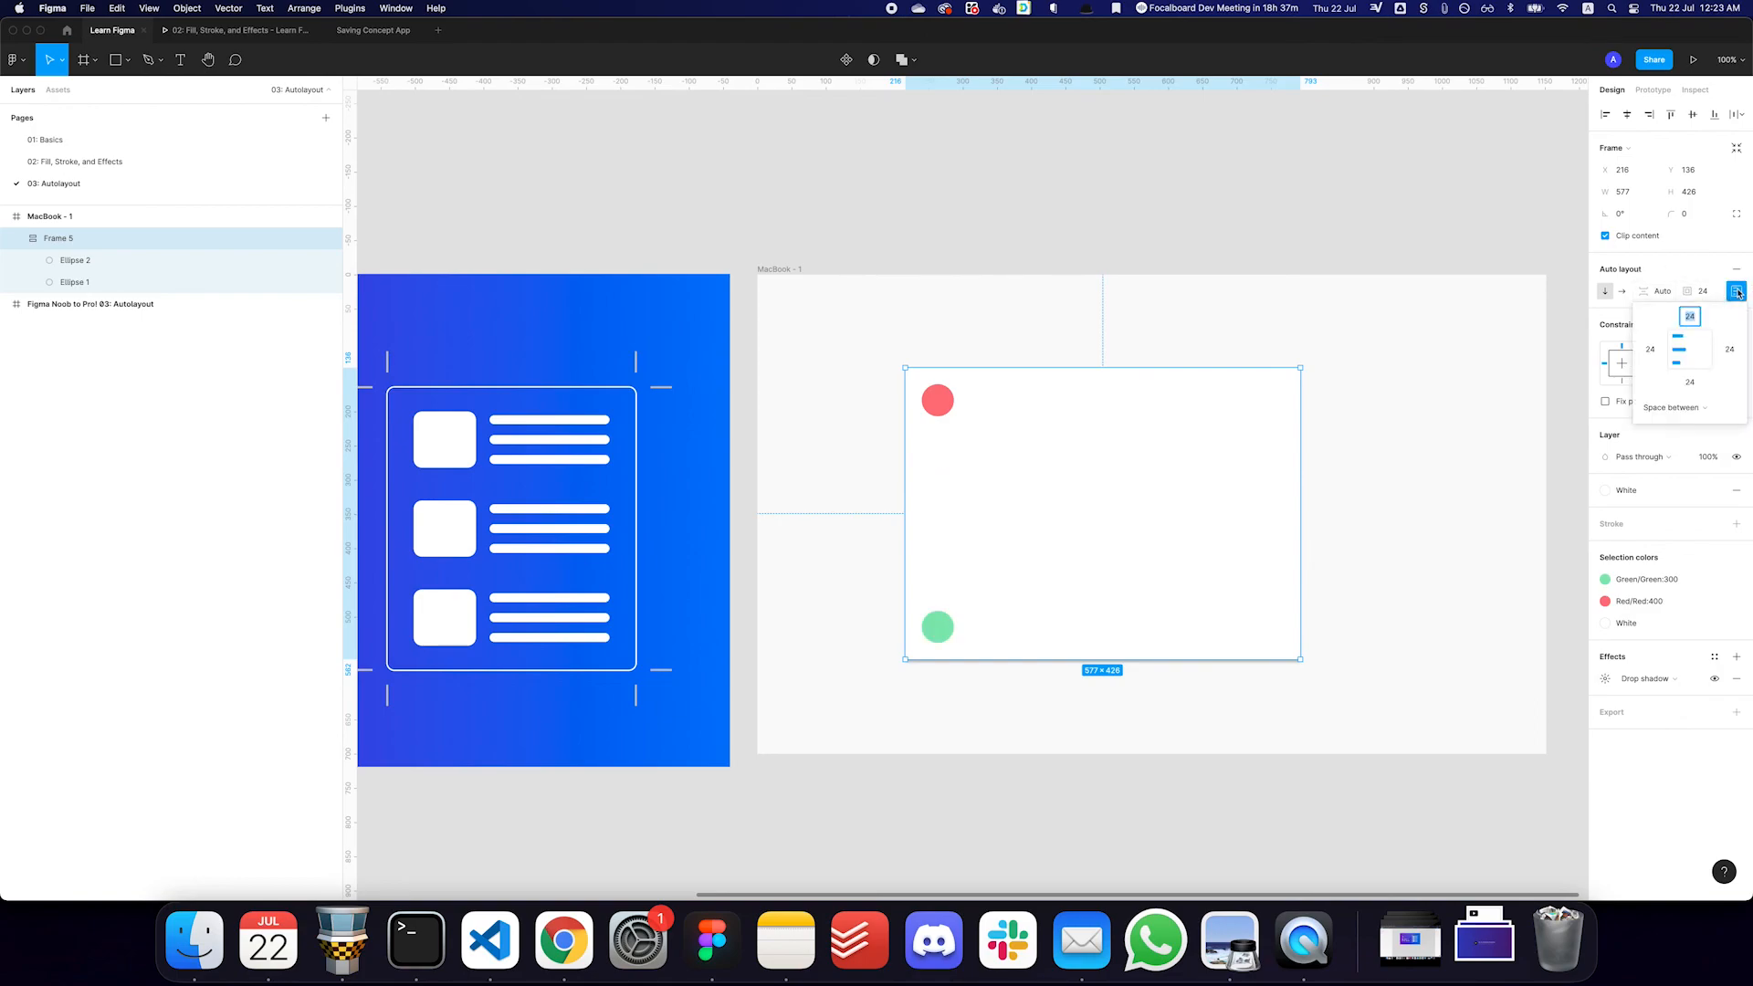
left_click(1668, 304)
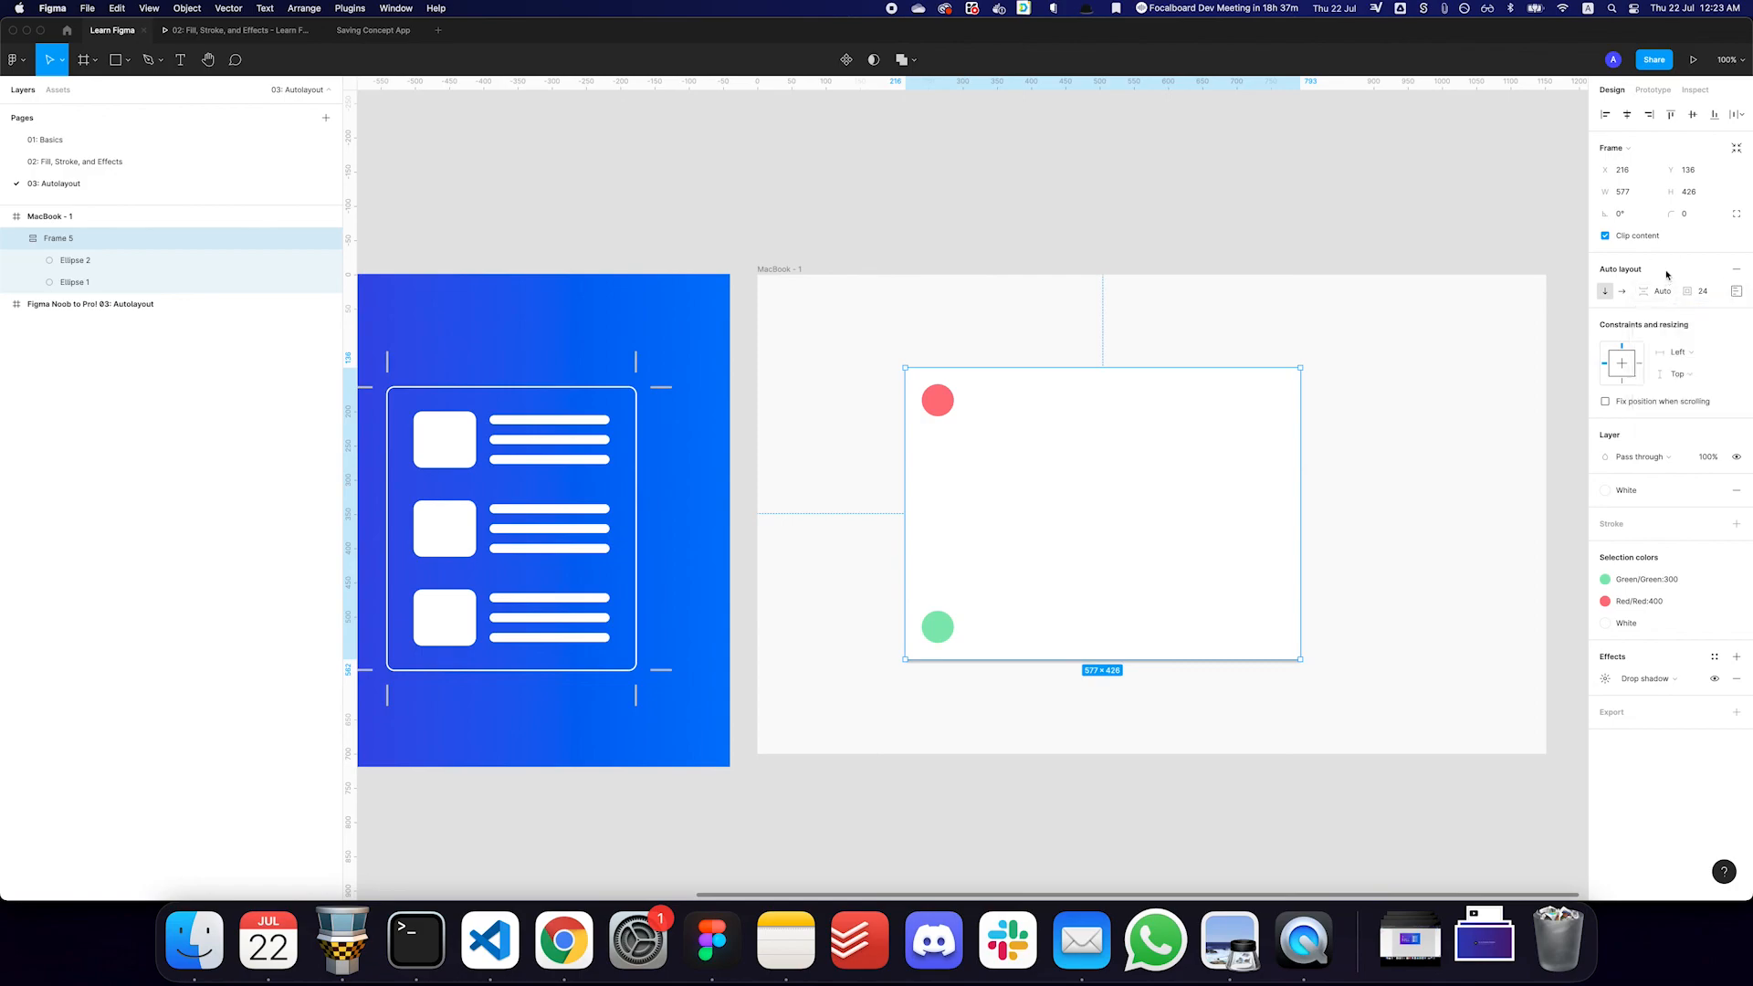
left_click(1428, 452)
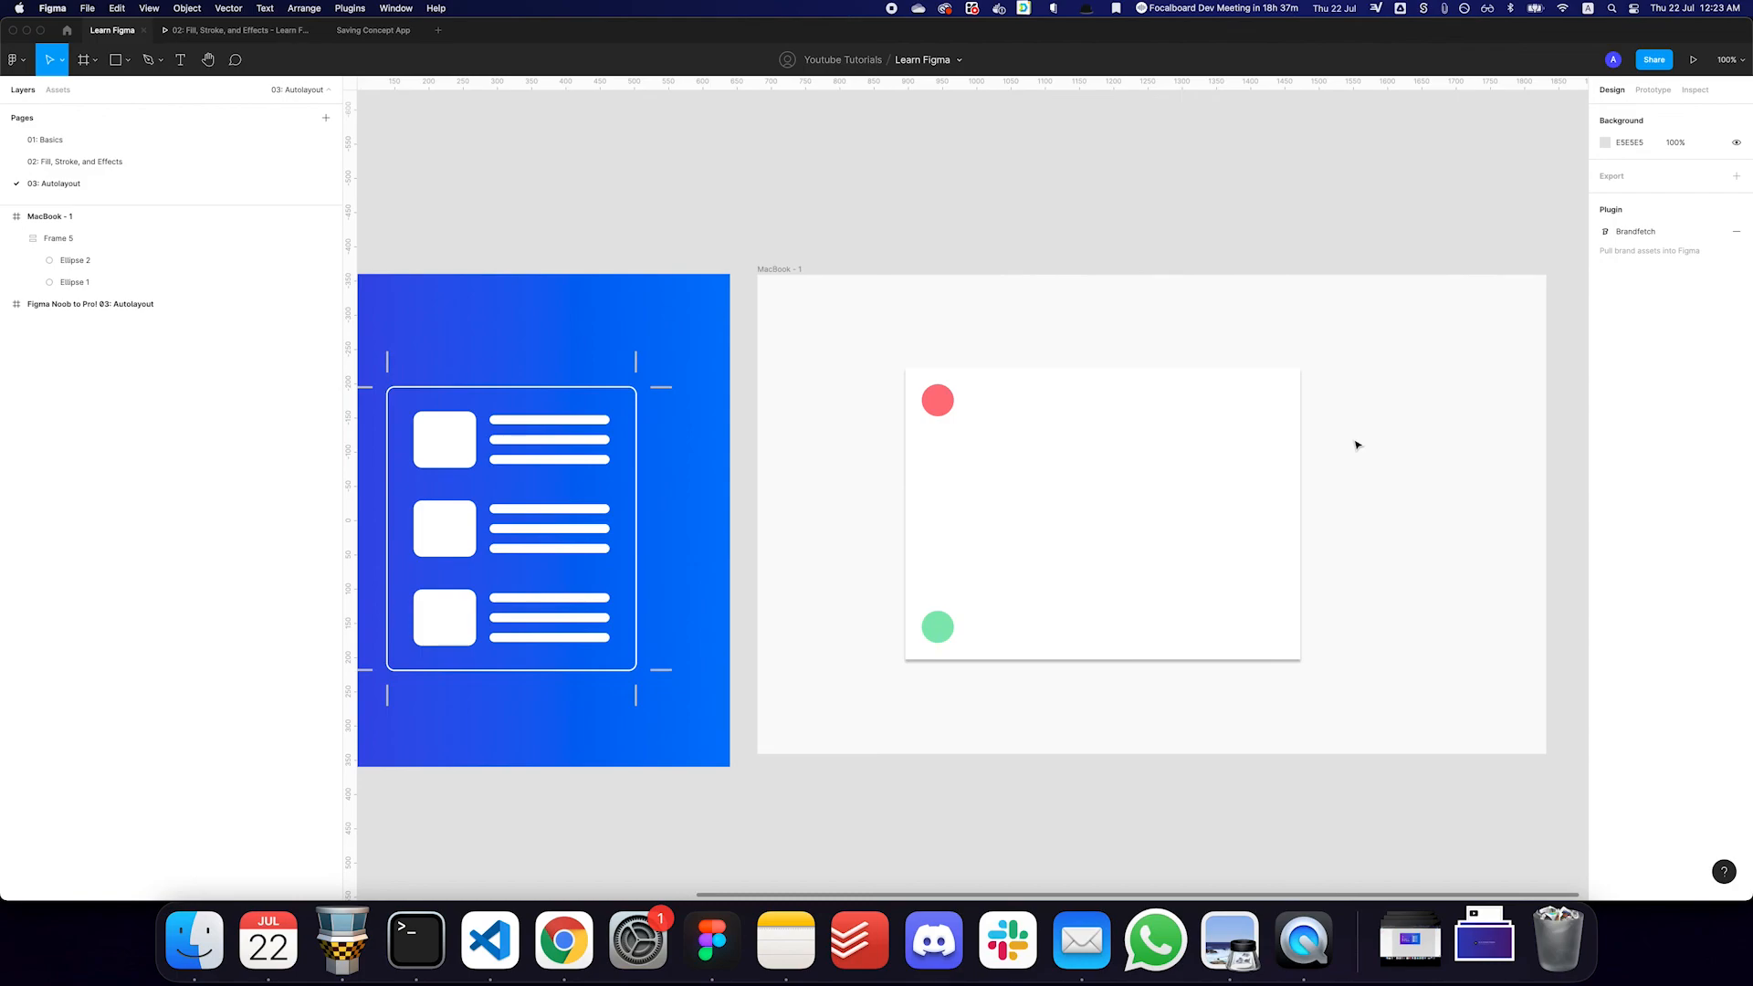
left_click(1197, 465)
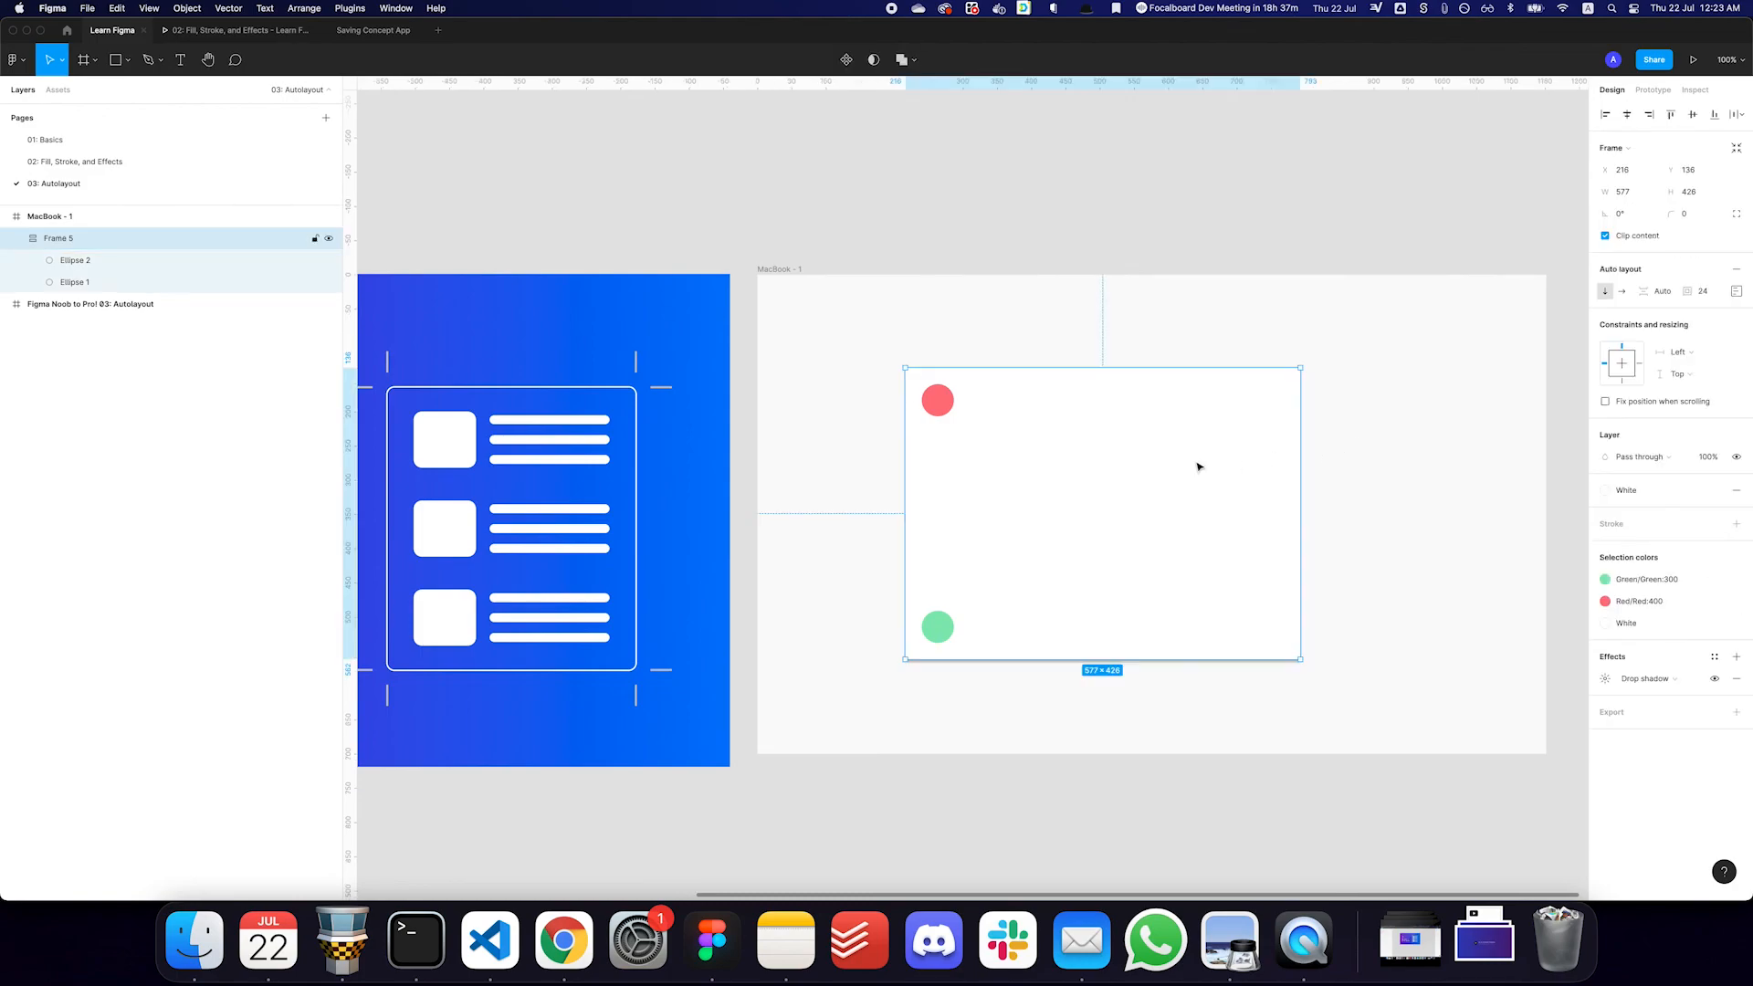